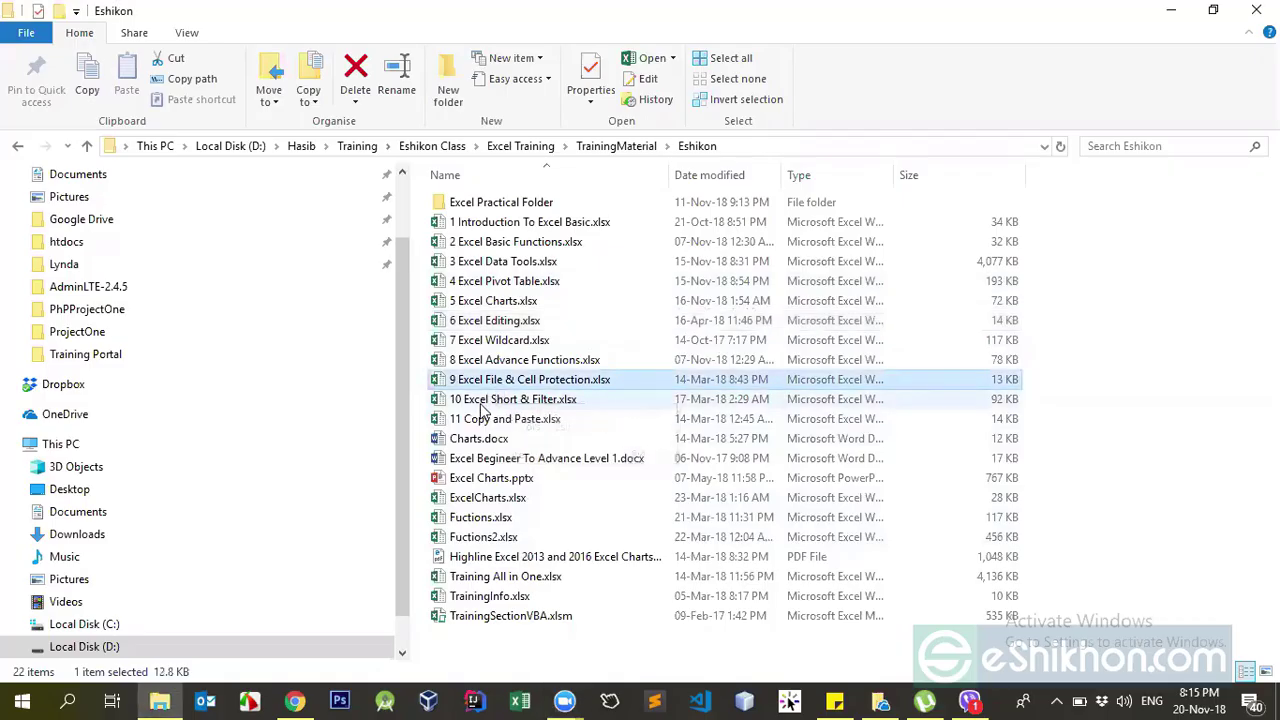
Open the workbook 10 Excel Short & Filter.xlsx and look through its Simple Filter, Short Example and Data sheets.
click(477, 404)
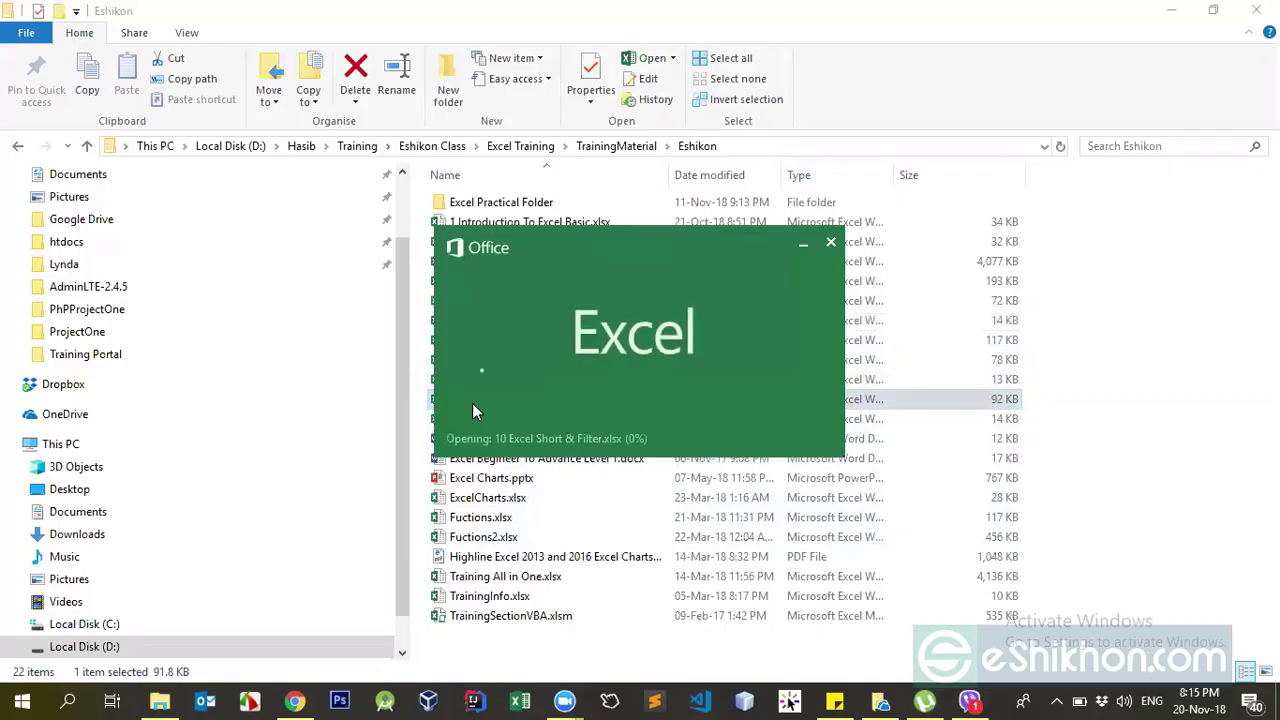
scroll(473, 402, down, 6)
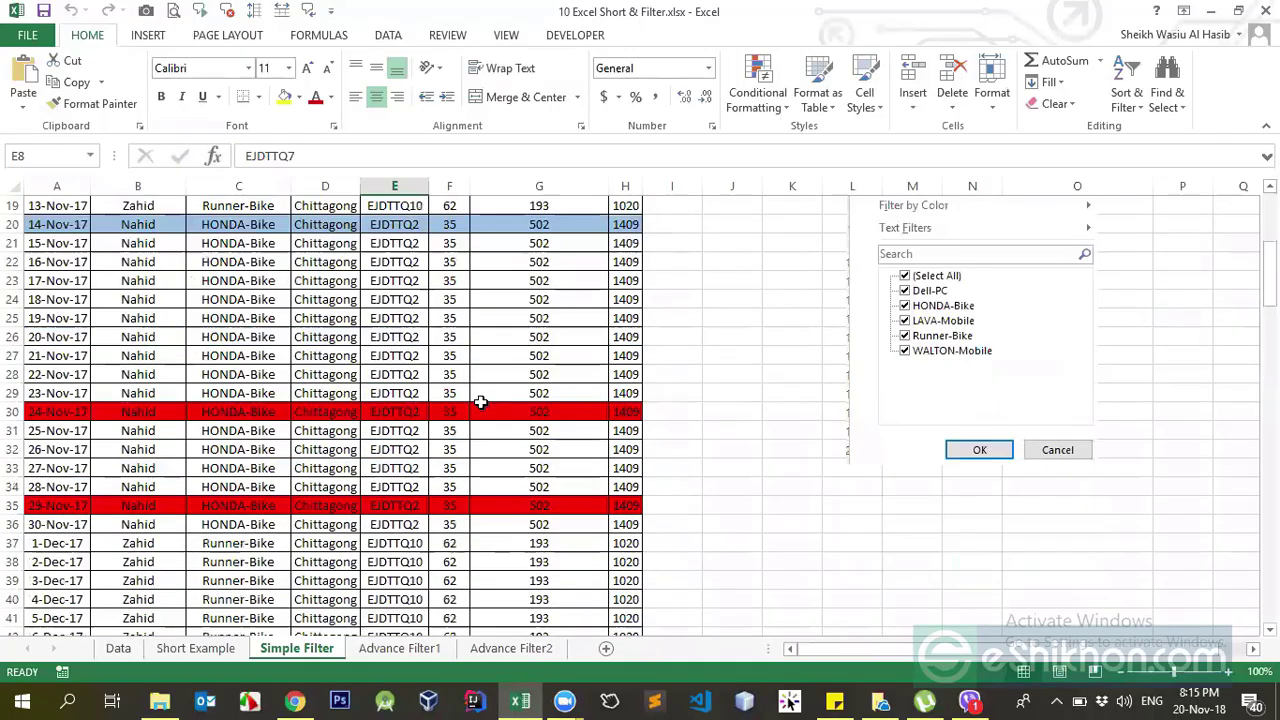
scroll(157, 402, up, 5)
scroll(157, 402, up, 1)
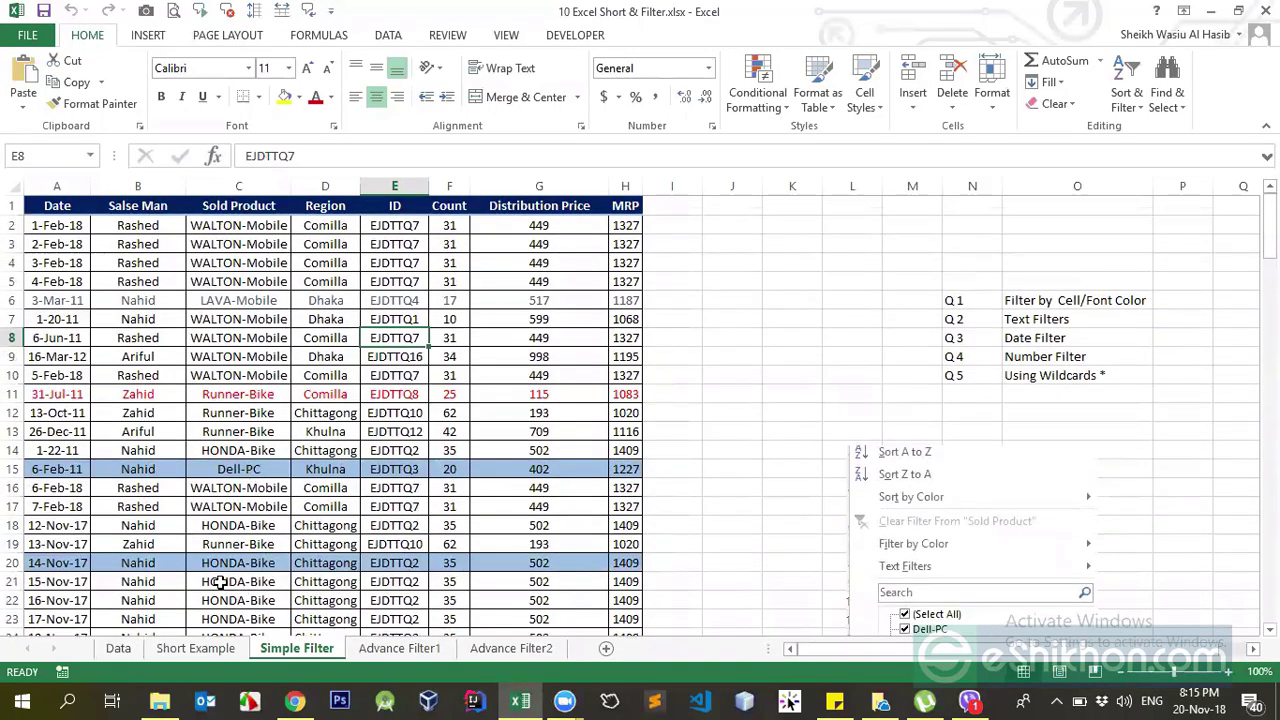
click(188, 650)
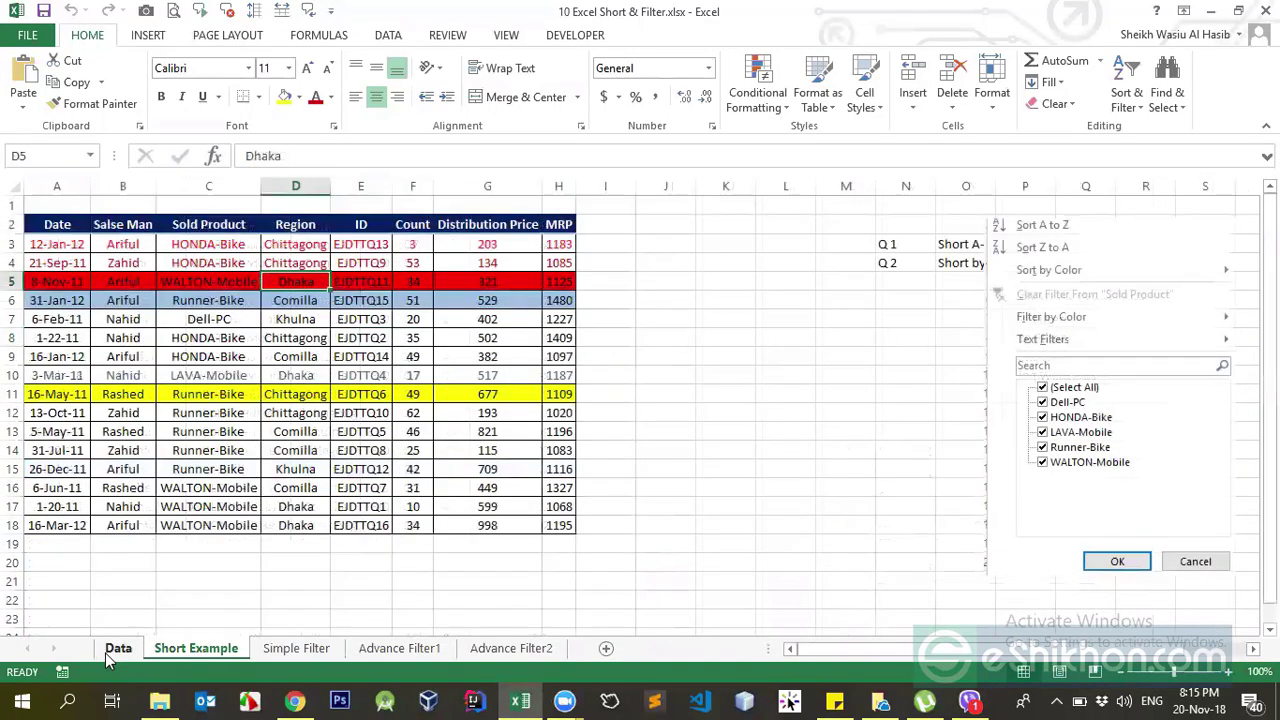
click(112, 649)
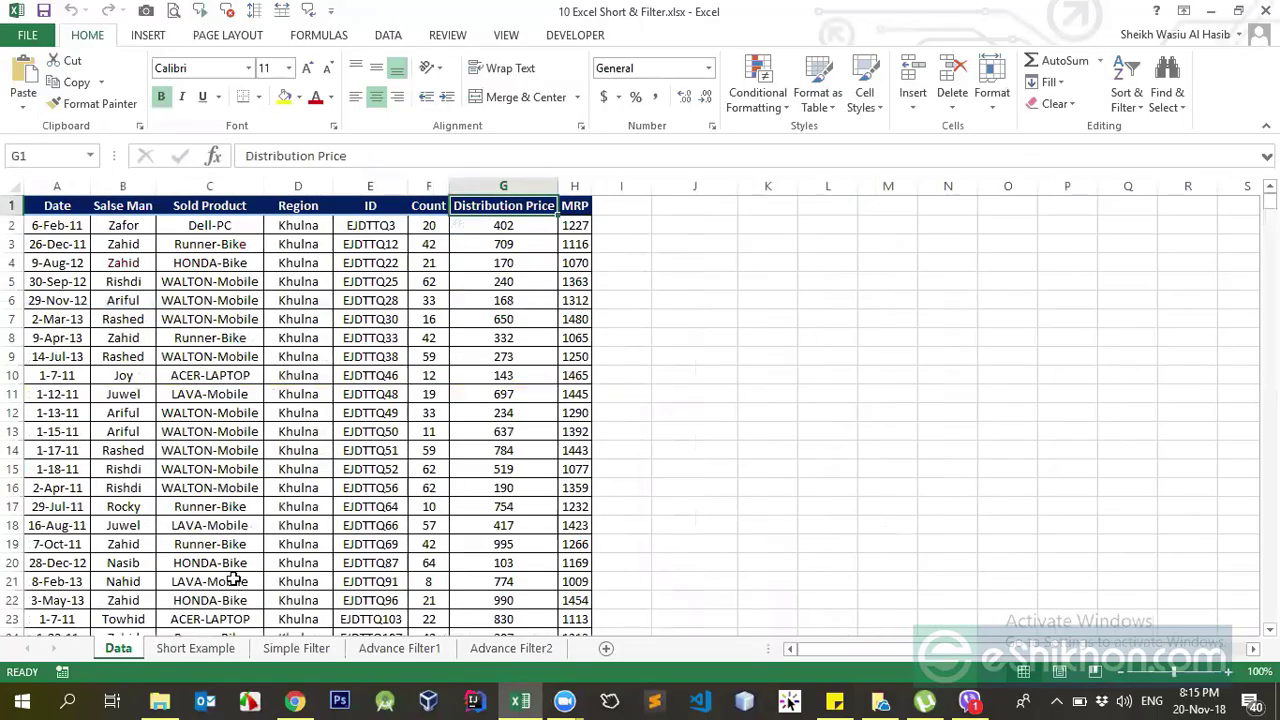
click(205, 648)
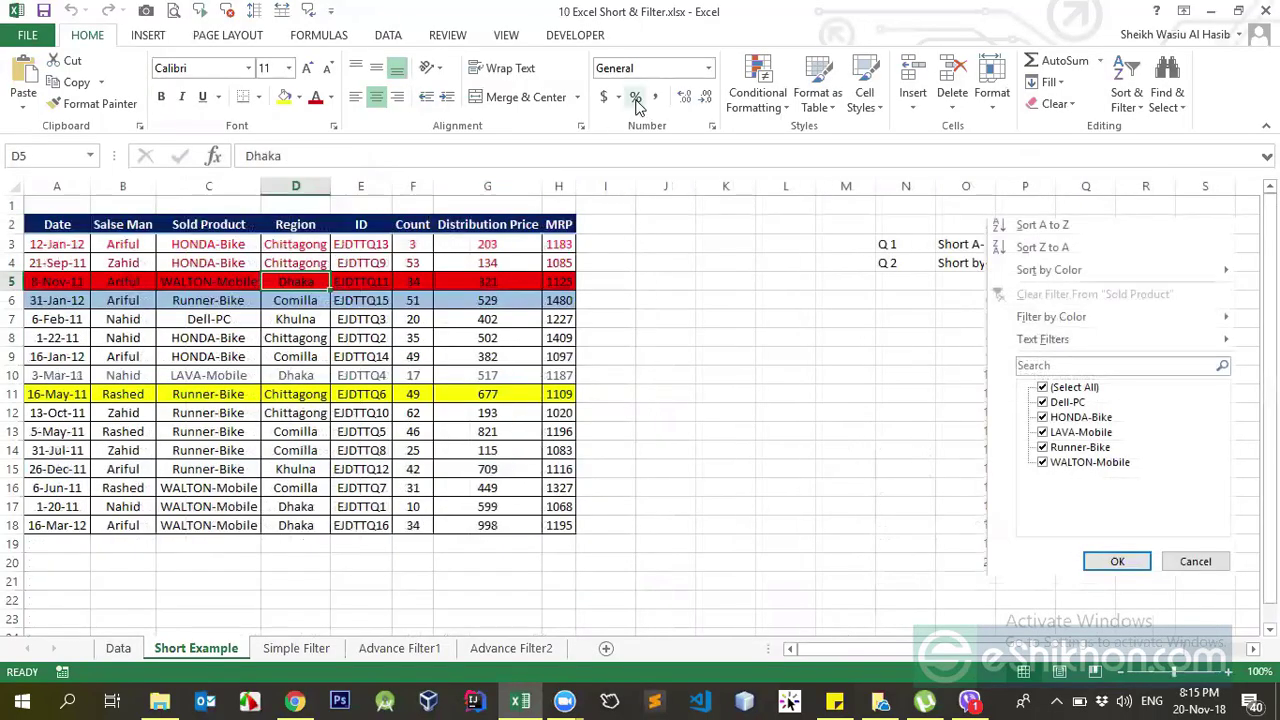
click(150, 40)
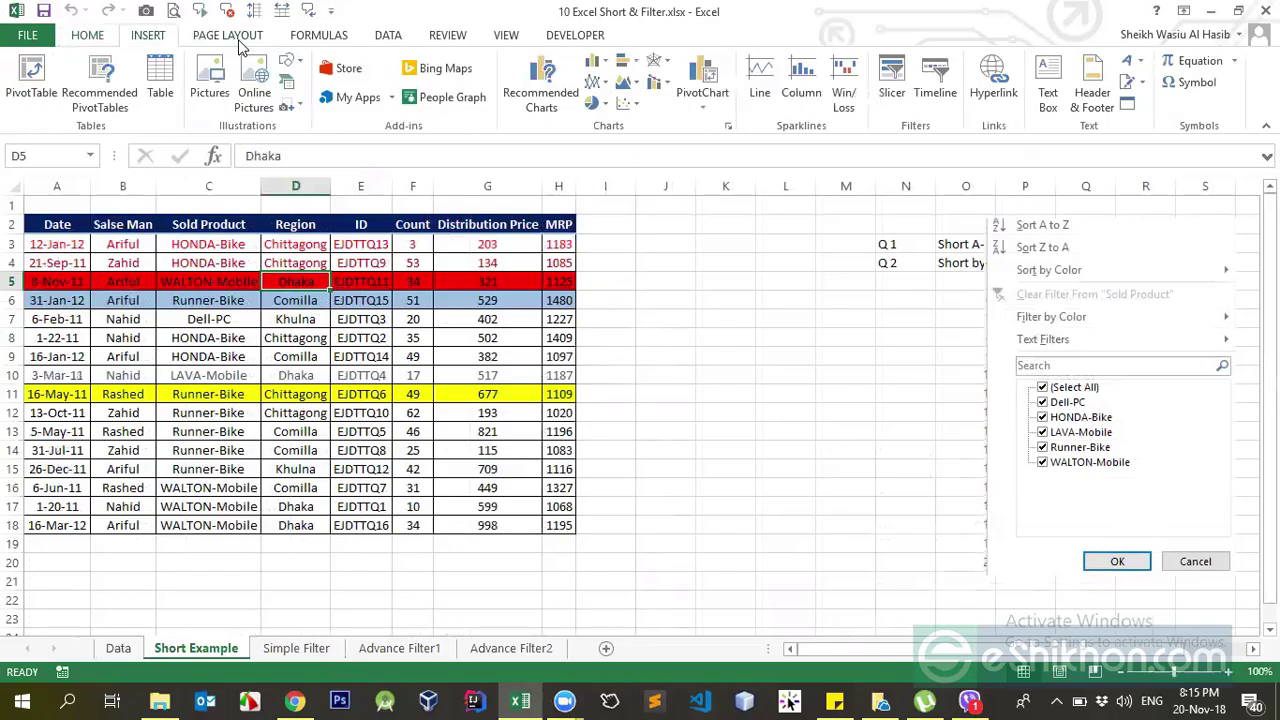
click(240, 40)
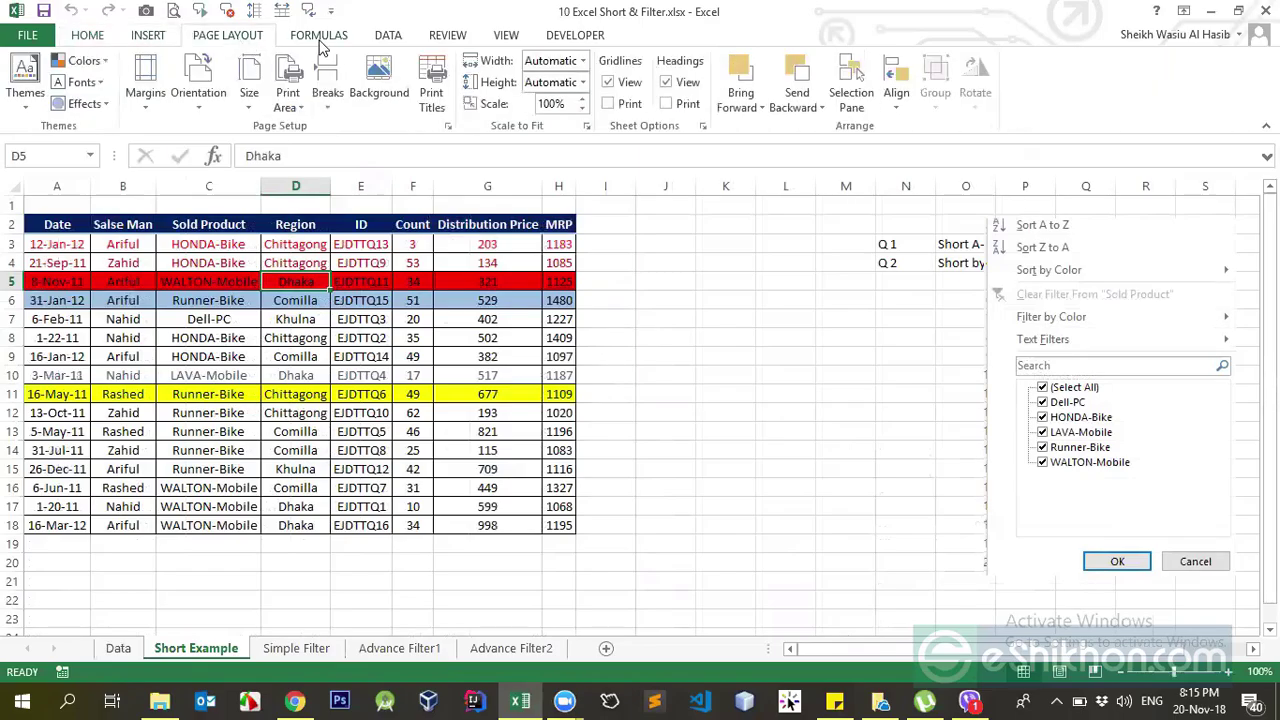
click(319, 40)
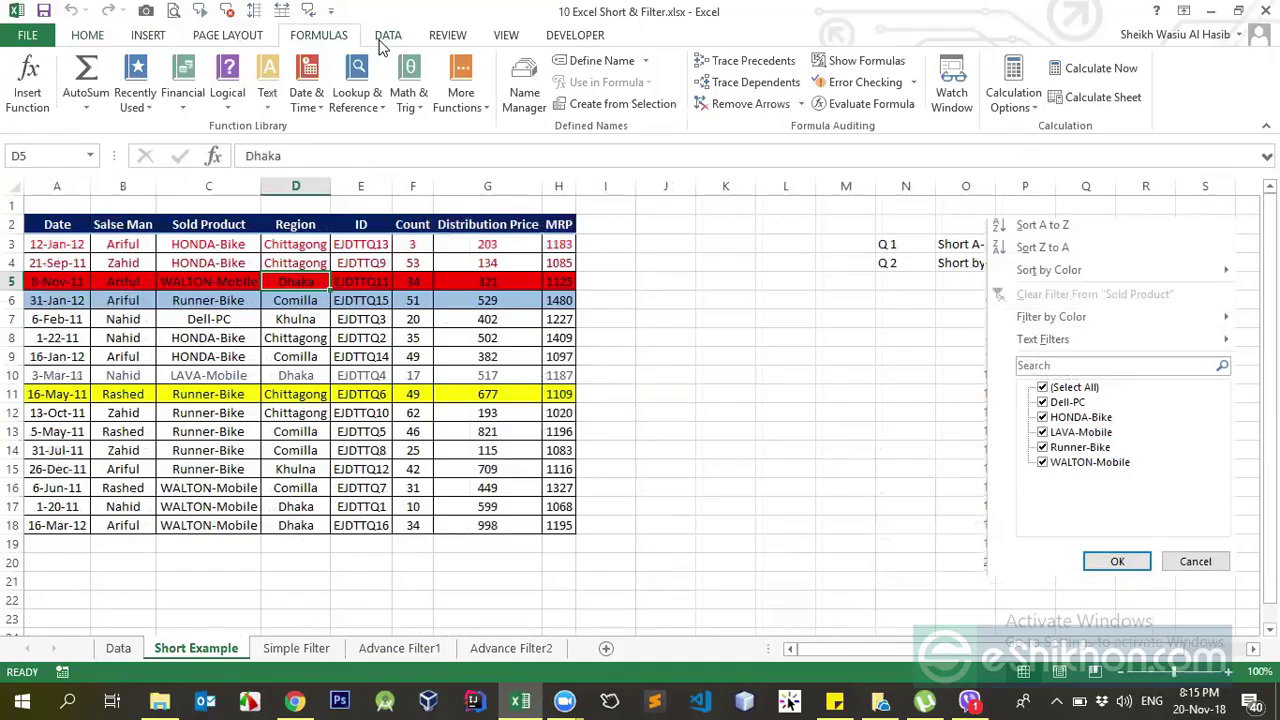
click(413, 298)
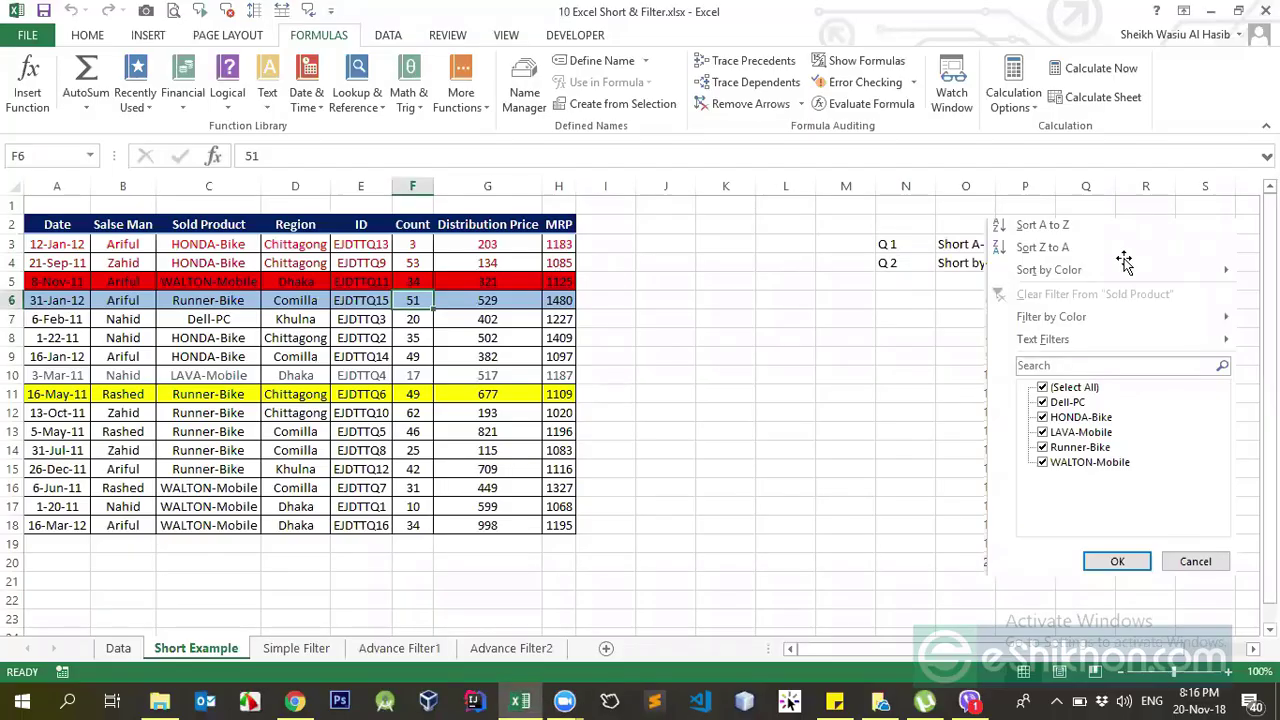
Move the filter-menu picture on the Short Example sheet closer to the table, over about columns M to Q.
drag(875, 287, 838, 274)
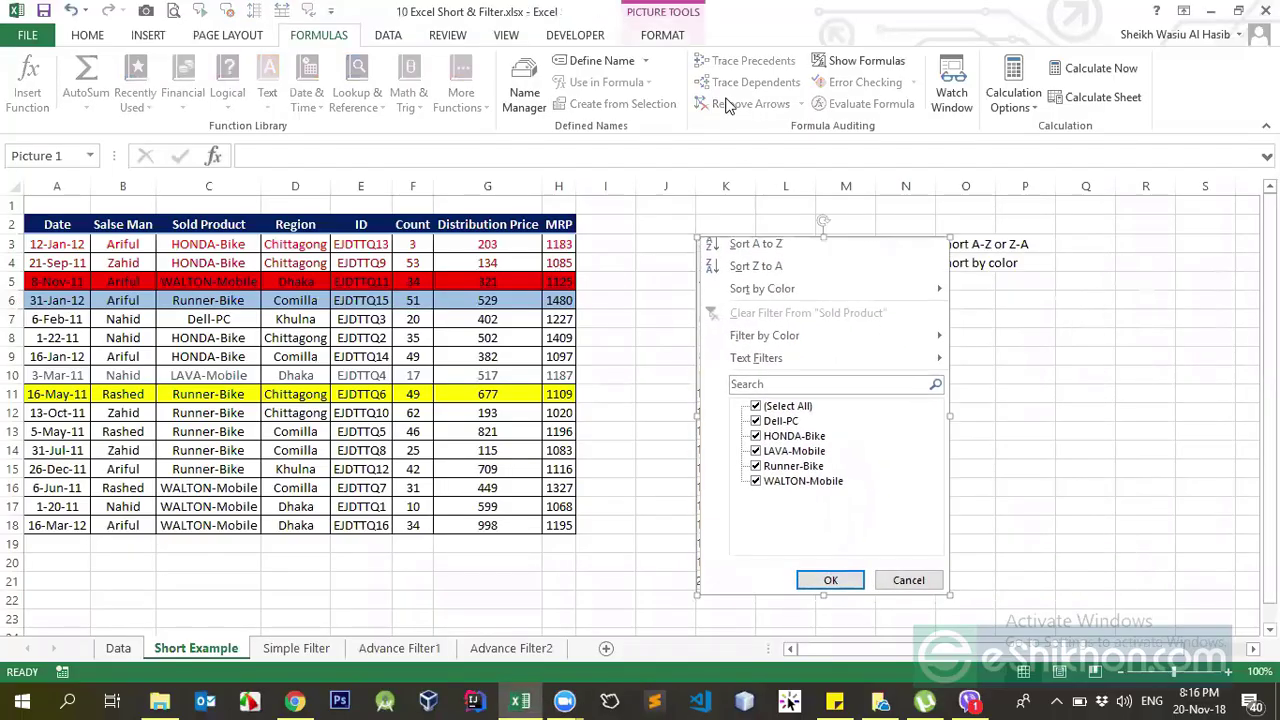
drag(812, 331, 966, 314)
click(503, 282)
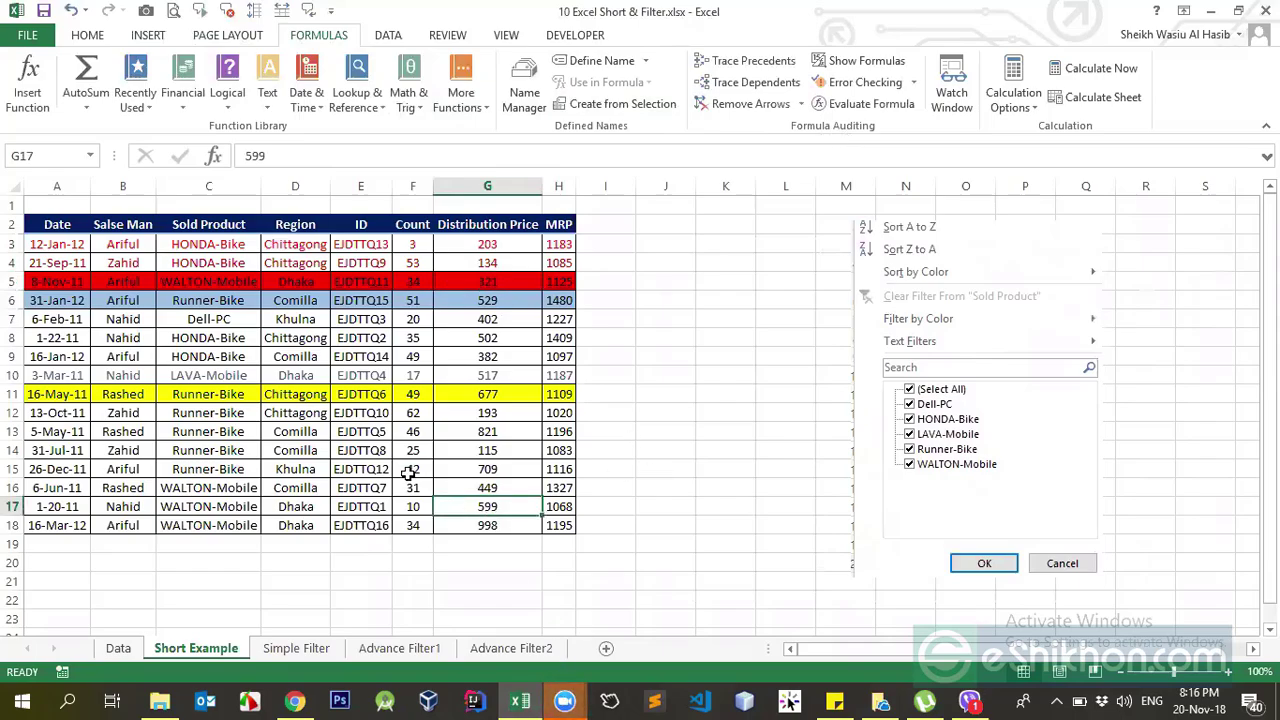
click(396, 362)
Switch to the Data sheet and go to cell A1.
click(118, 648)
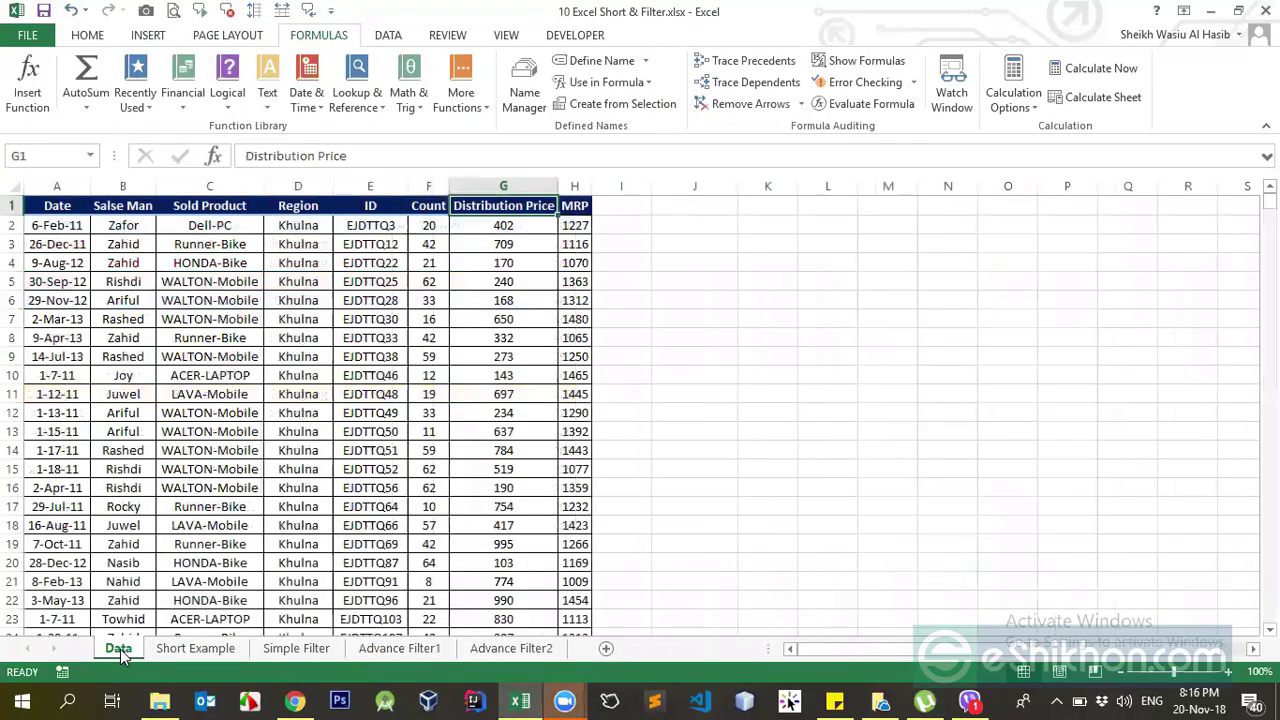
click(377, 260)
click(96, 284)
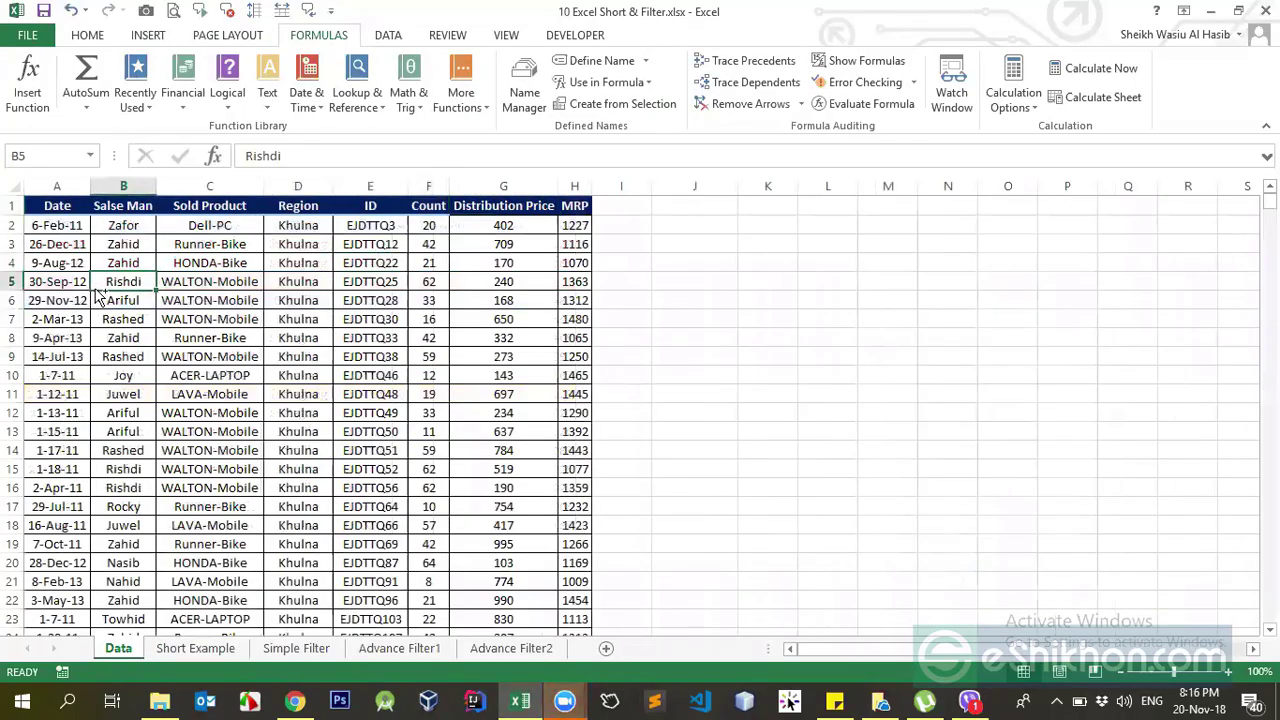
key(ctrl+Home)
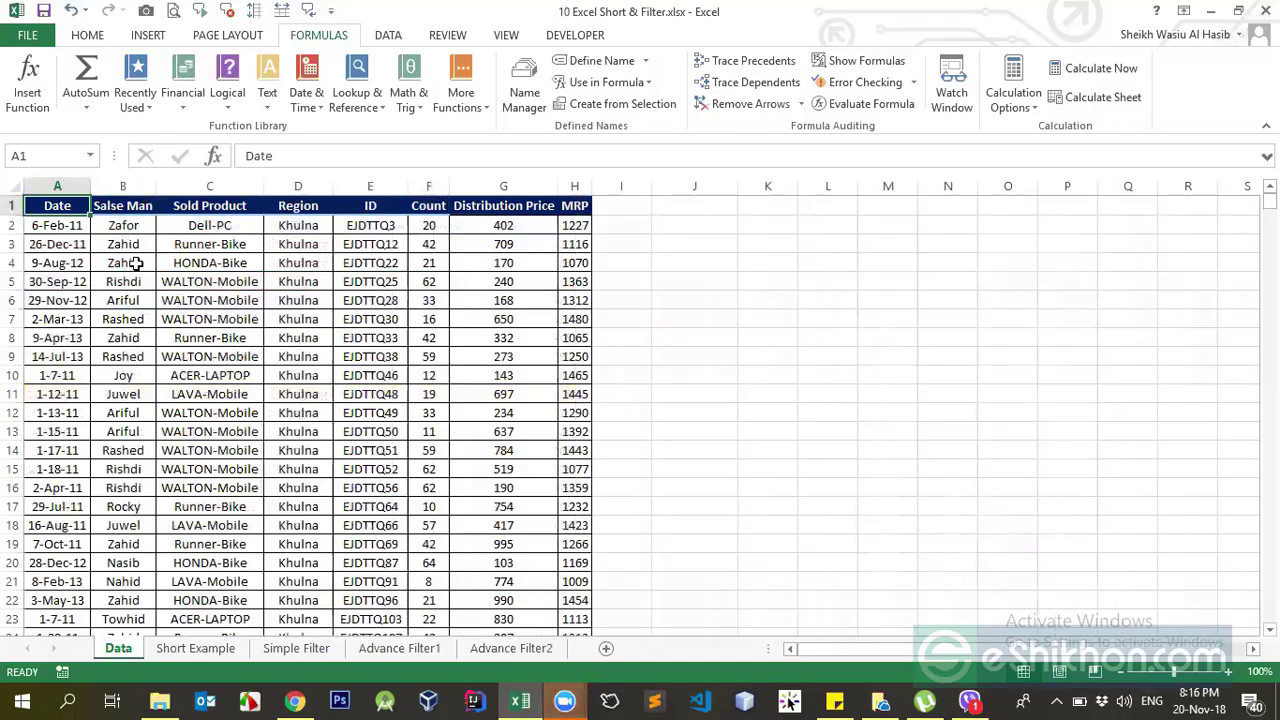
click(132, 263)
click(148, 35)
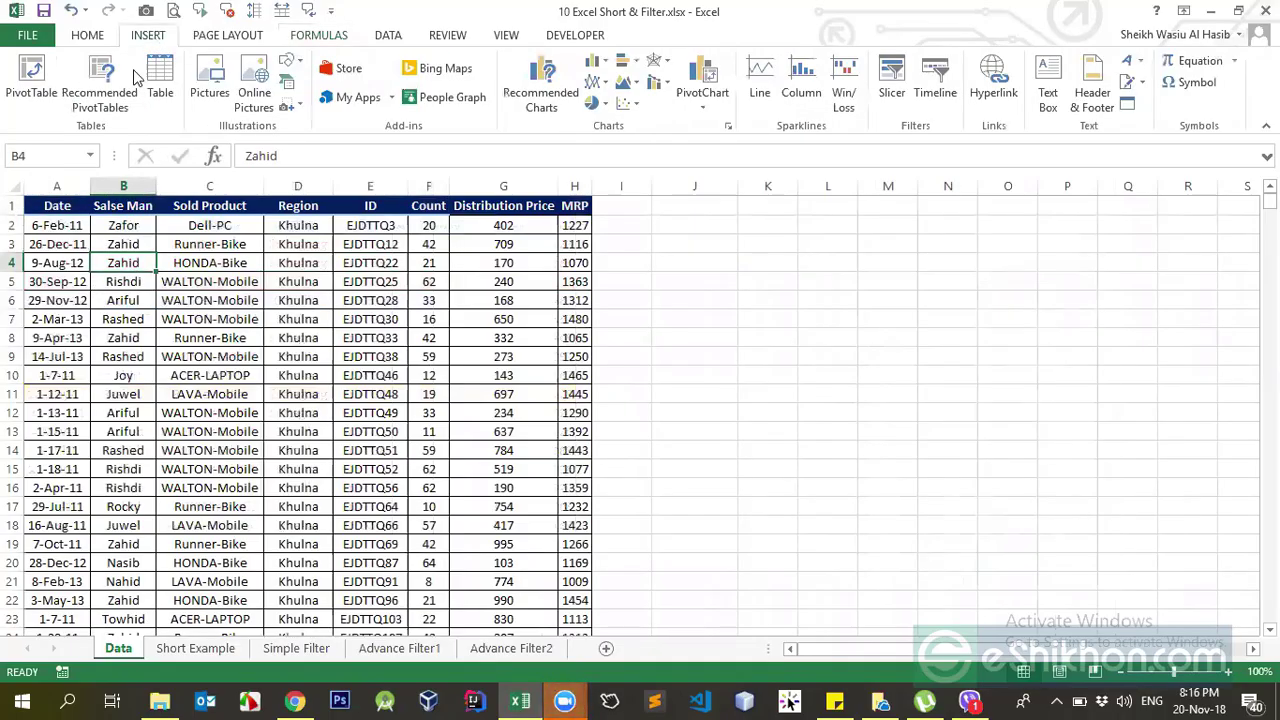
click(31, 78)
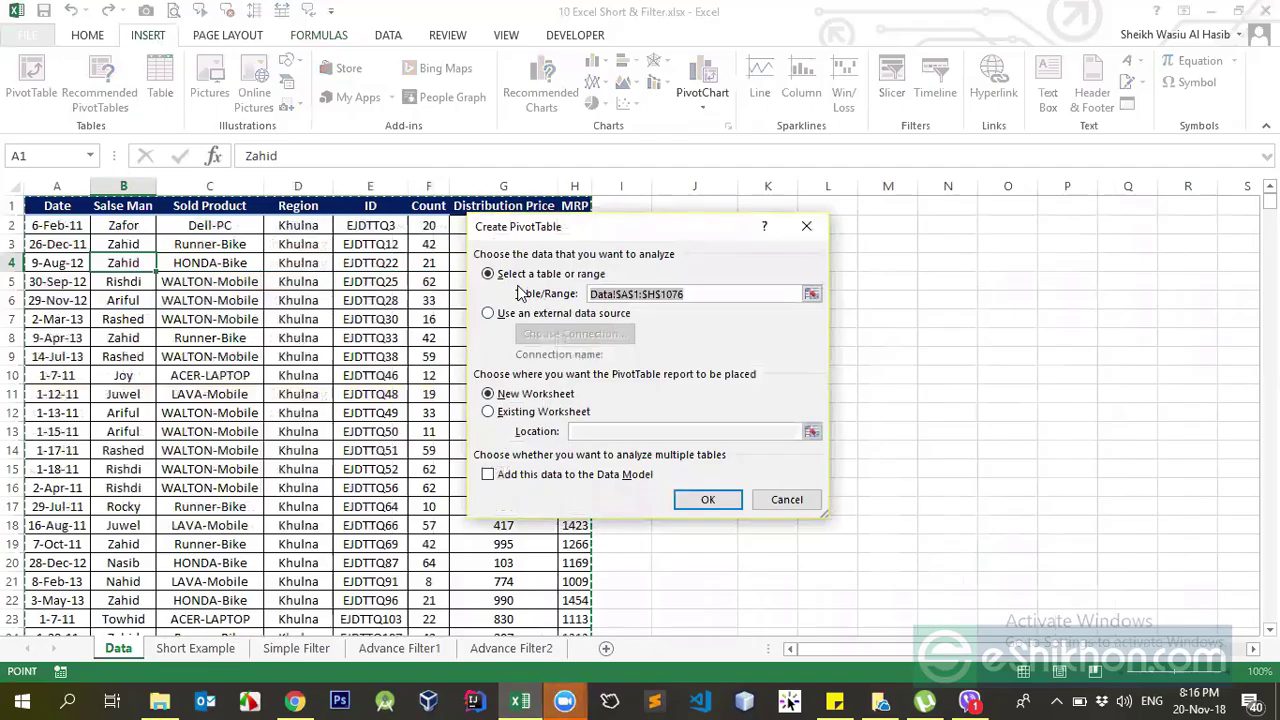
click(800, 499)
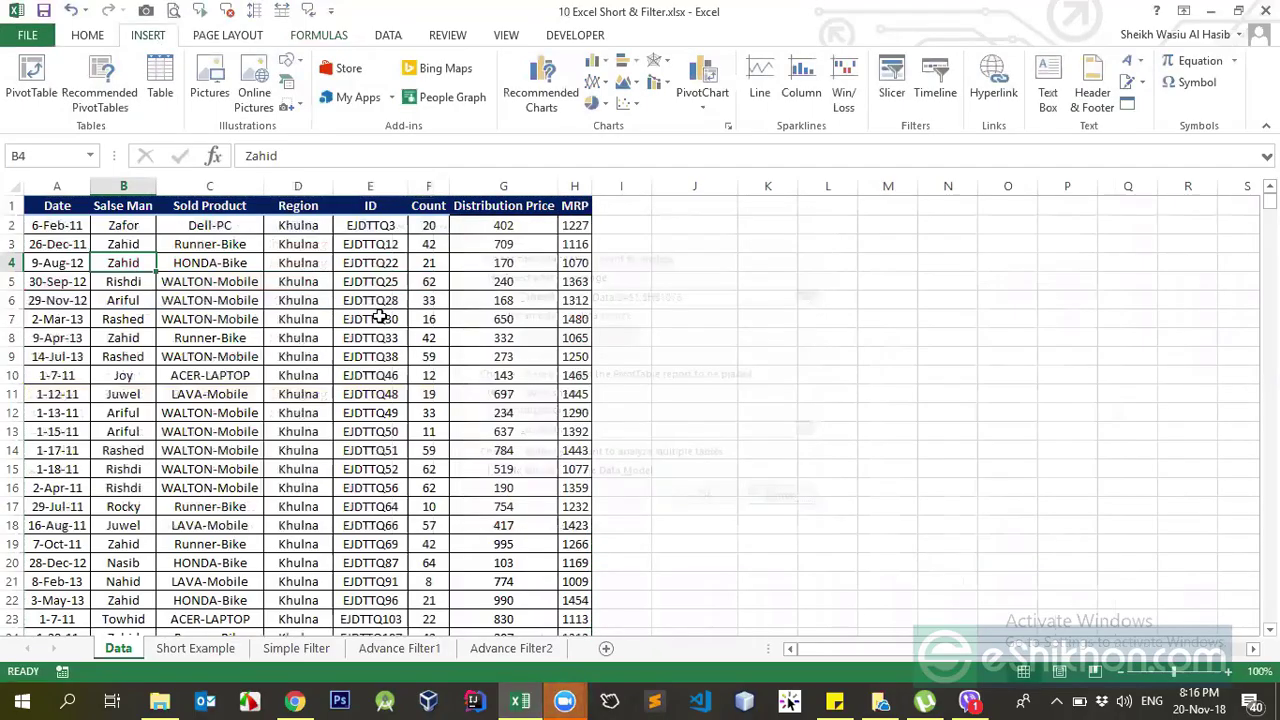
click(380, 320)
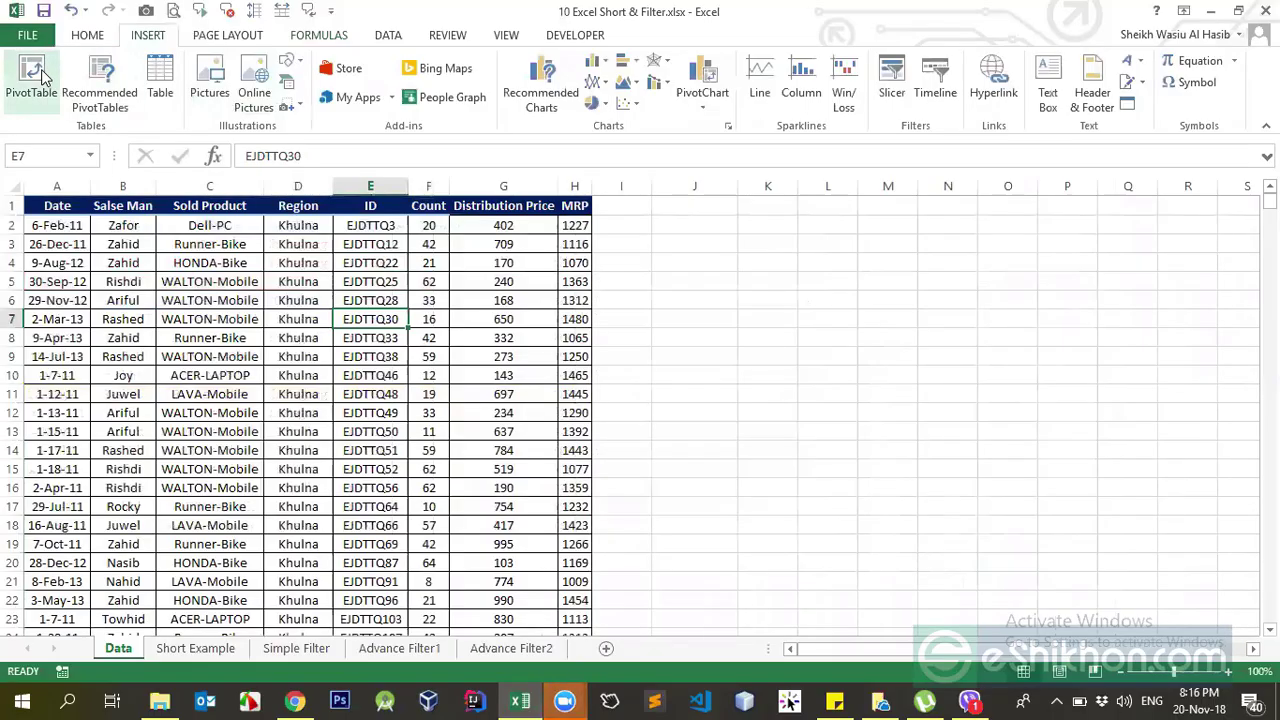
click(322, 334)
Select the whole data table A1:H1076 on the Data sheet to check its extent, and return to cell A1.
click(57, 203)
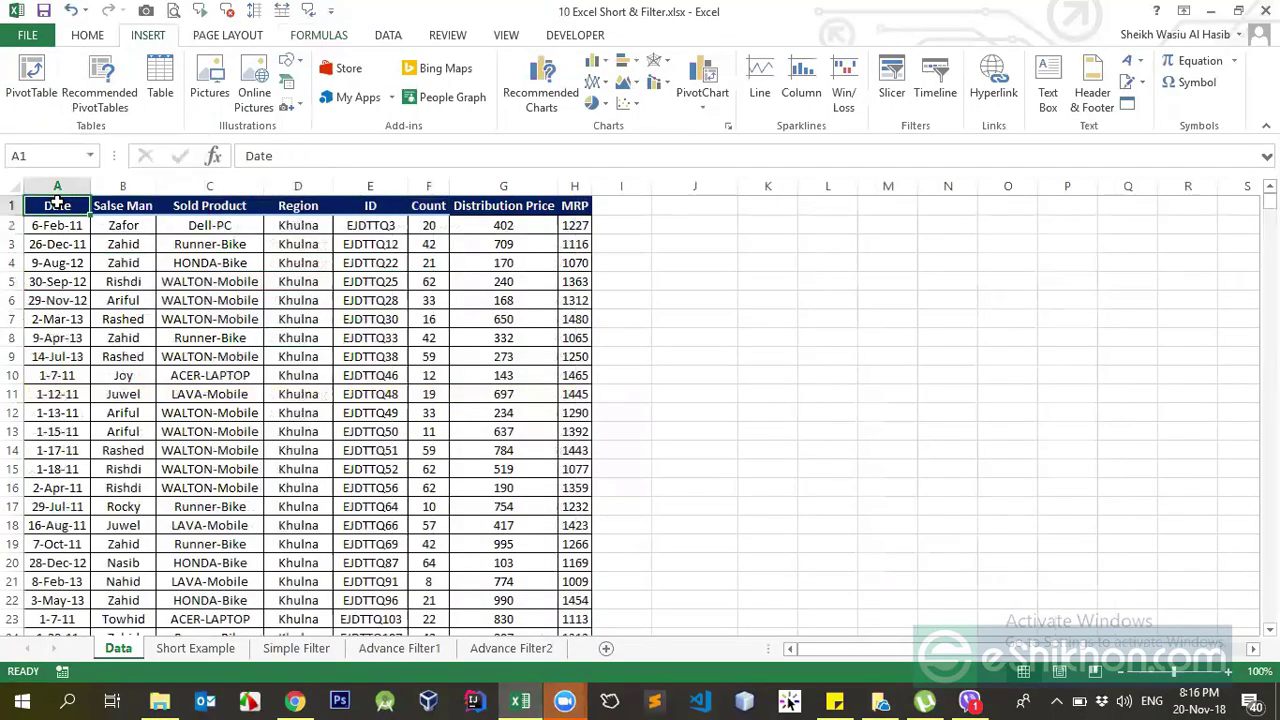
drag(57, 203, 60, 203)
key(ctrl+shift+Right)
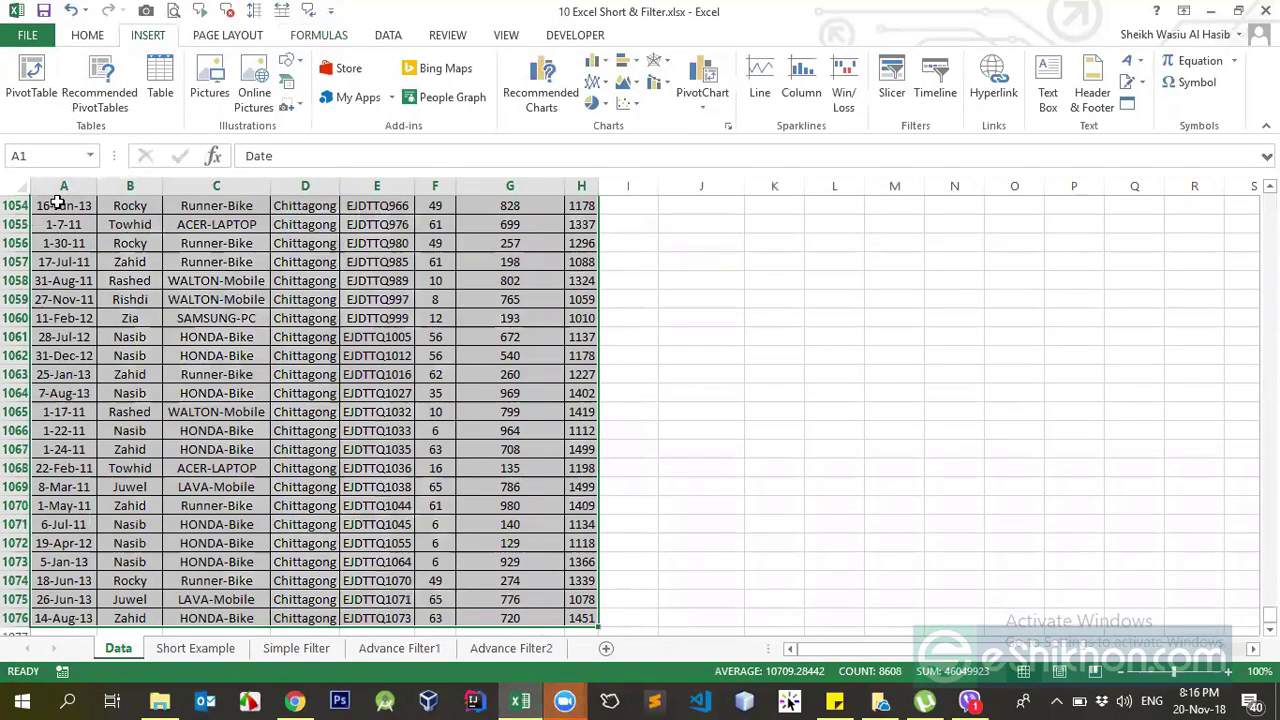
key(shift+Down)
key(ctrl+Home)
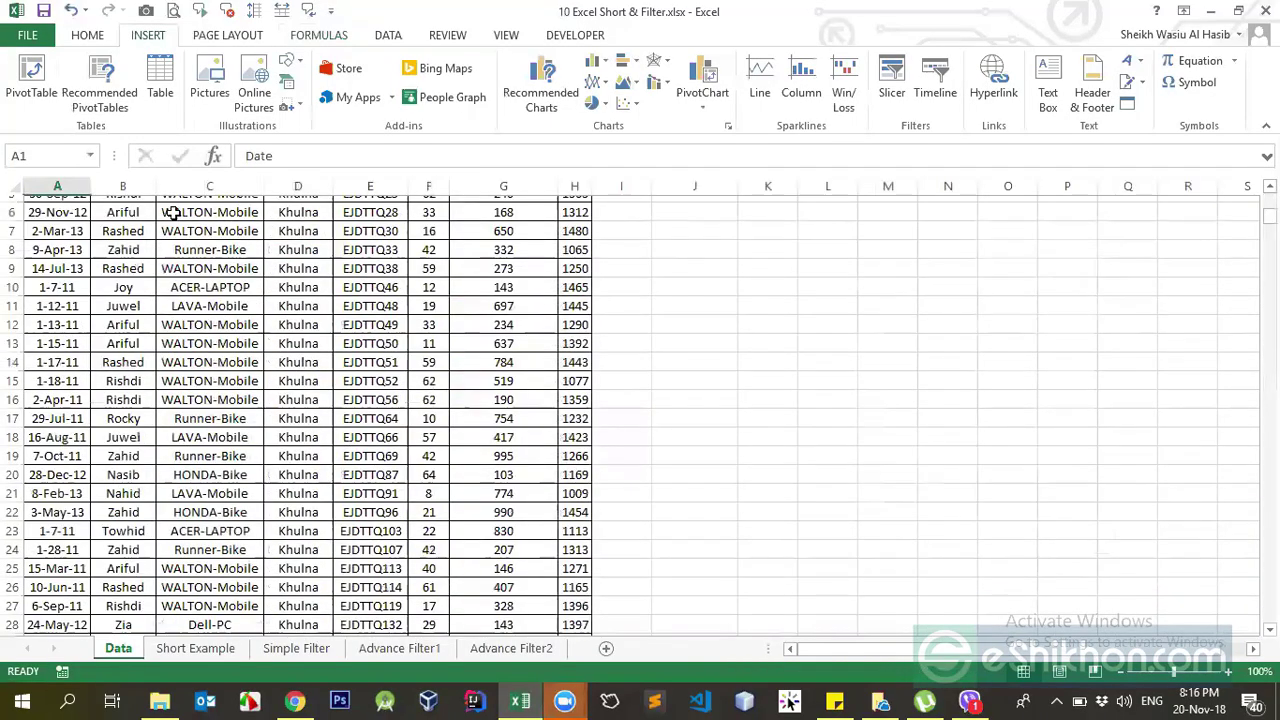
click(34, 93)
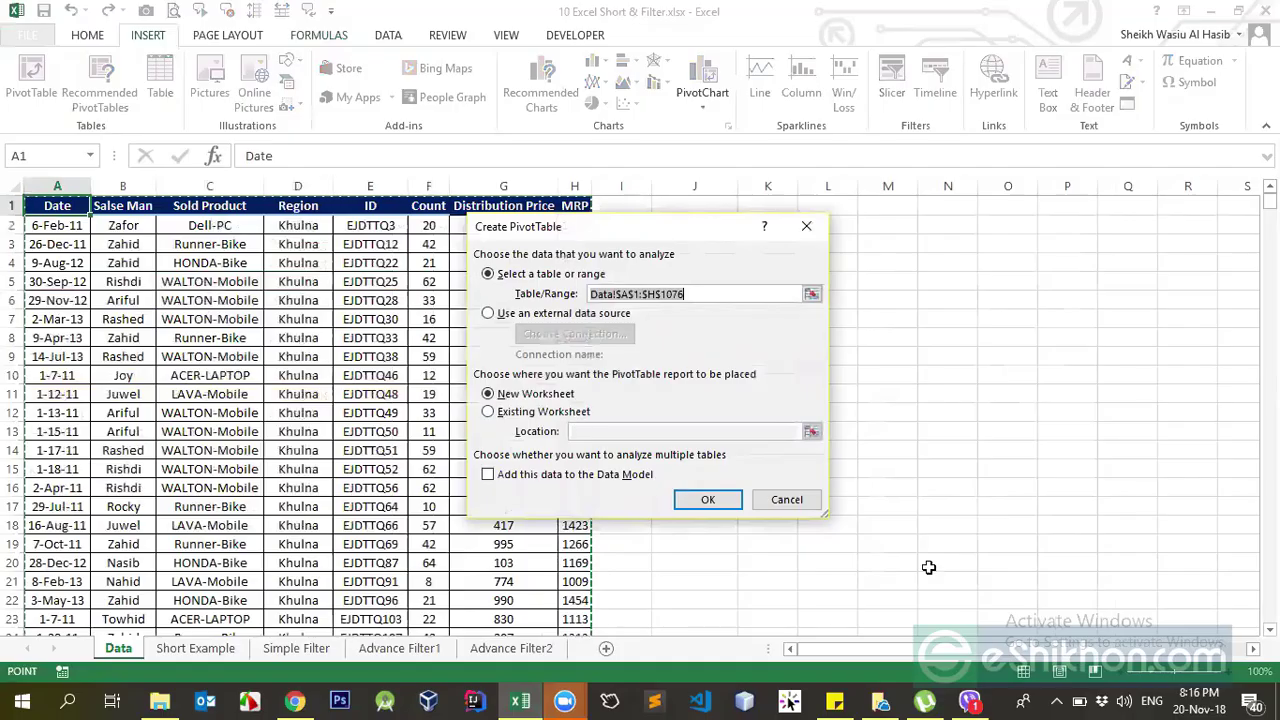
click(786, 499)
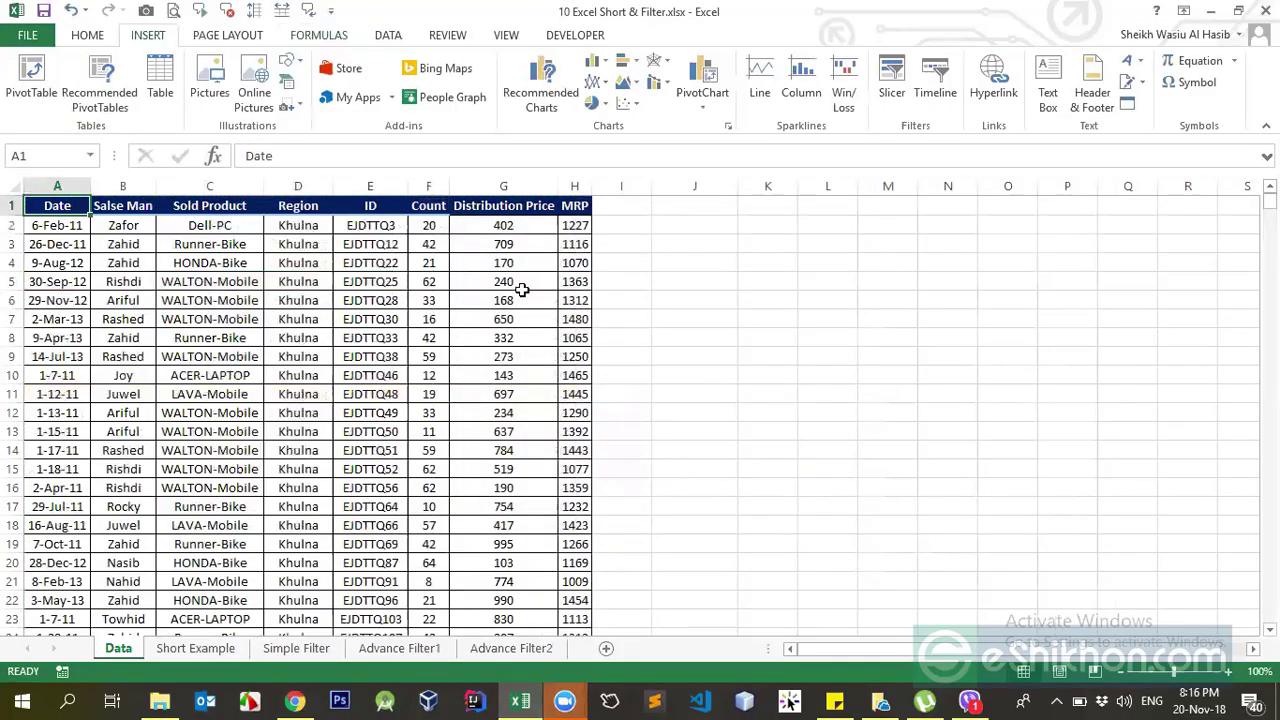
click(440, 430)
mouse_move(565, 700)
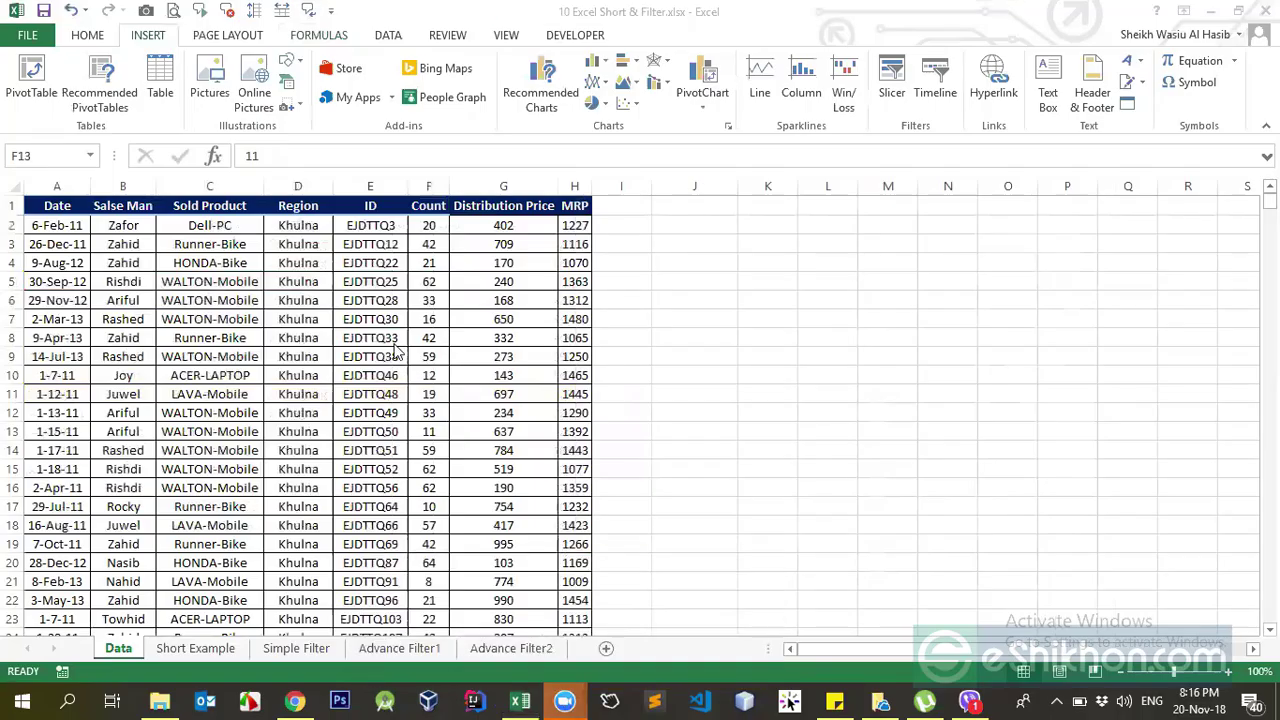
click(30, 85)
click(300, 245)
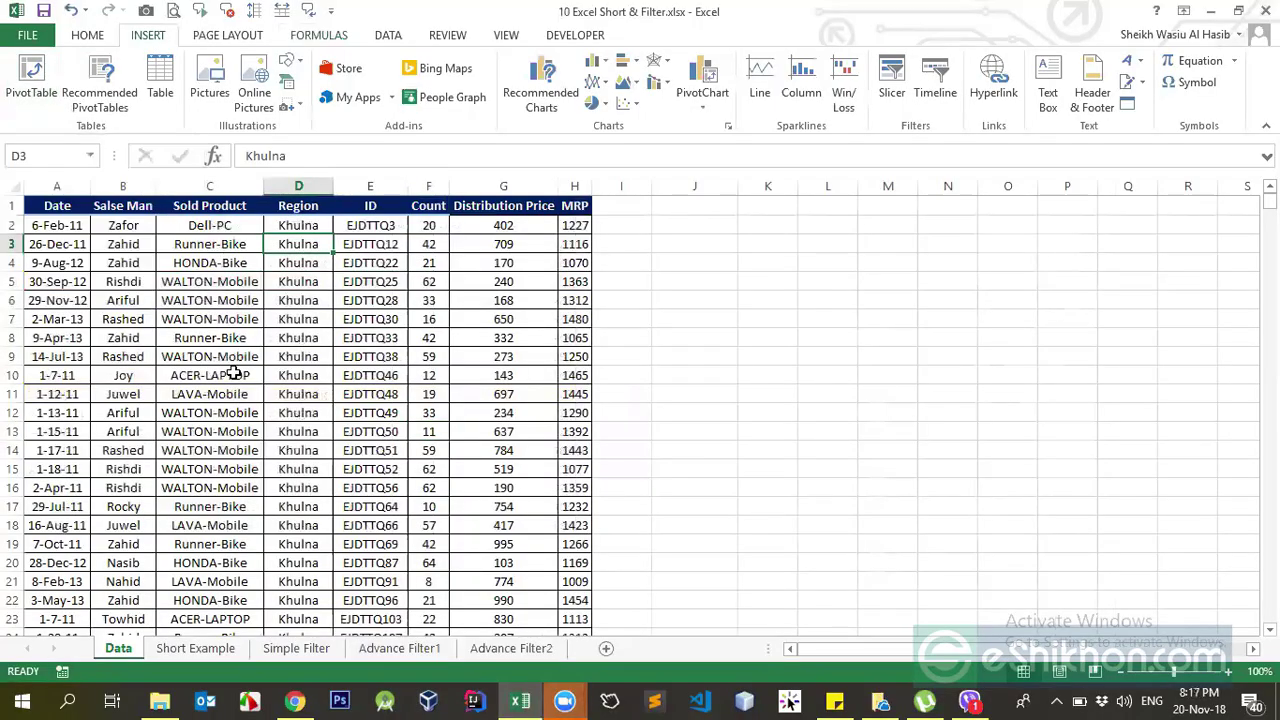
Start a PivotTable from the sales table, using the range Data!$A$1:$H$1076 as its source.
click(38, 88)
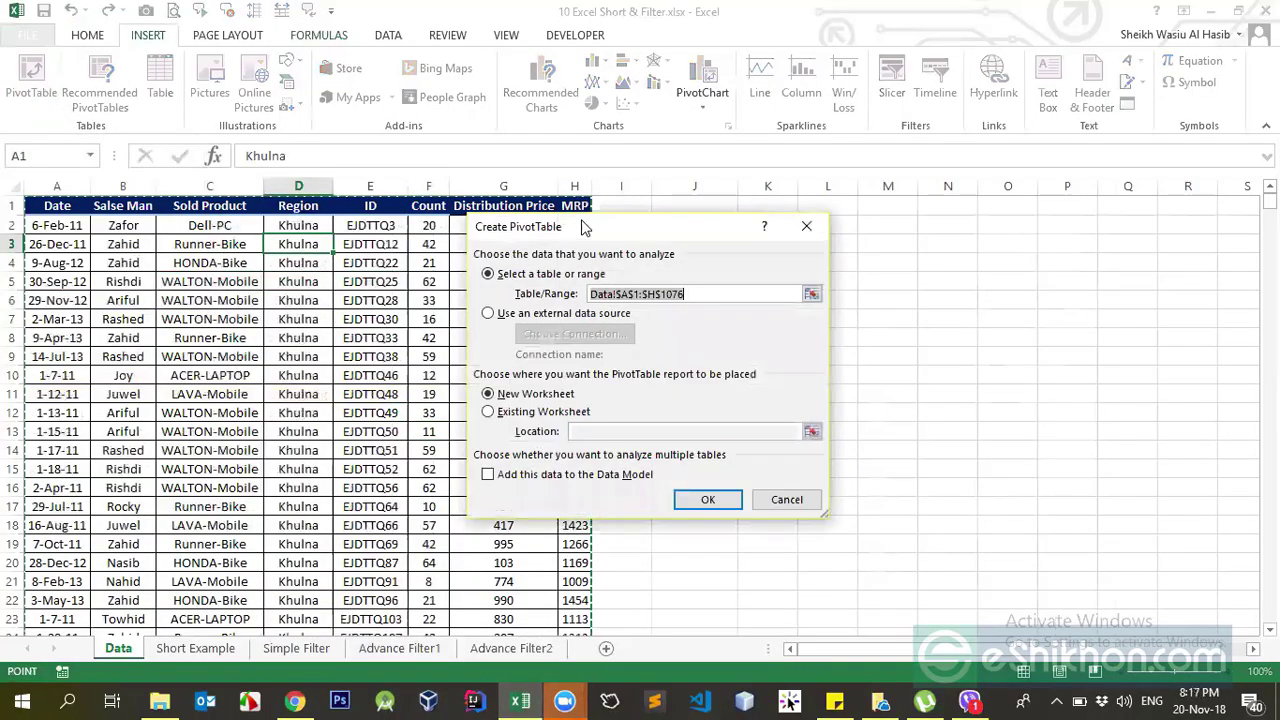
drag(590, 237, 752, 261)
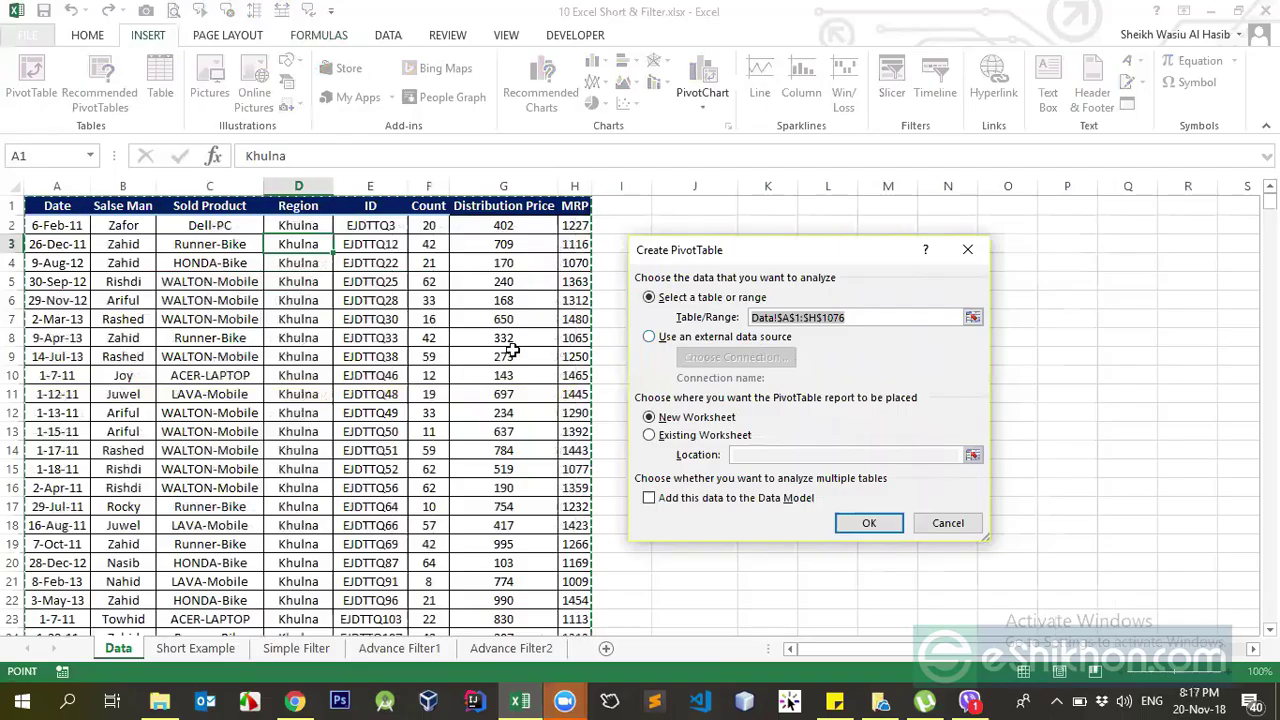
click(849, 318)
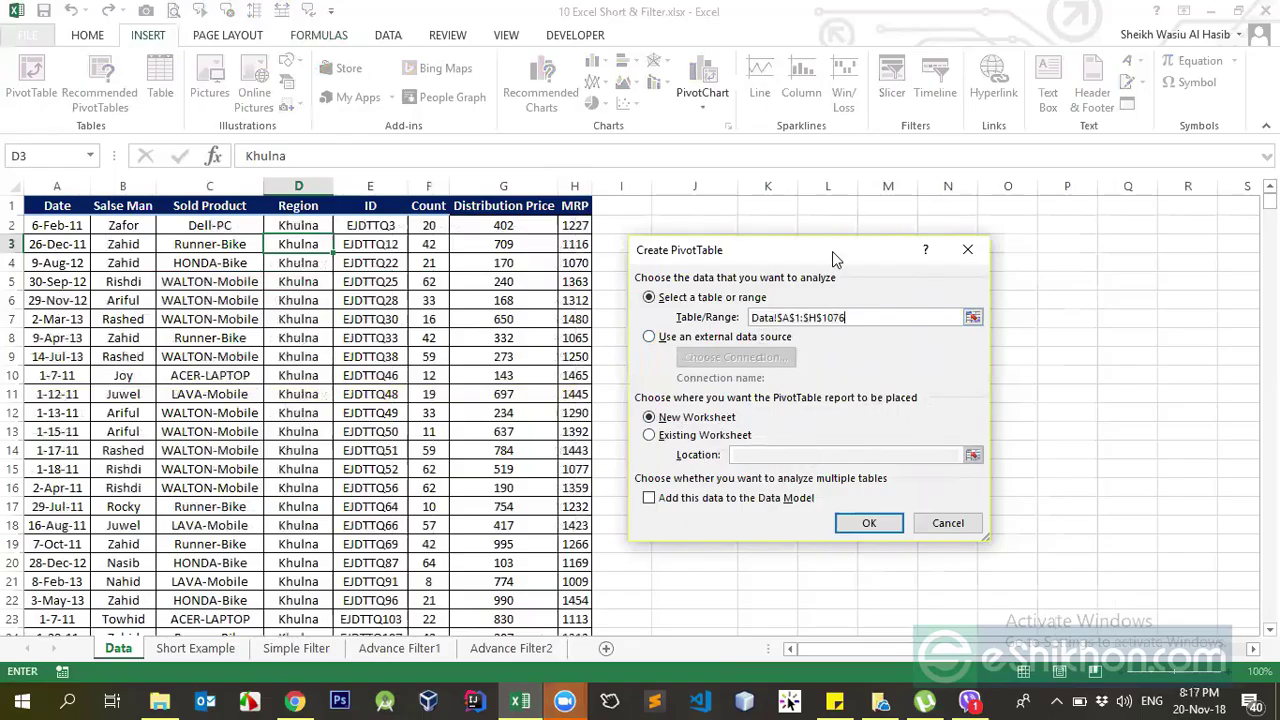
drag(821, 251, 332, 286)
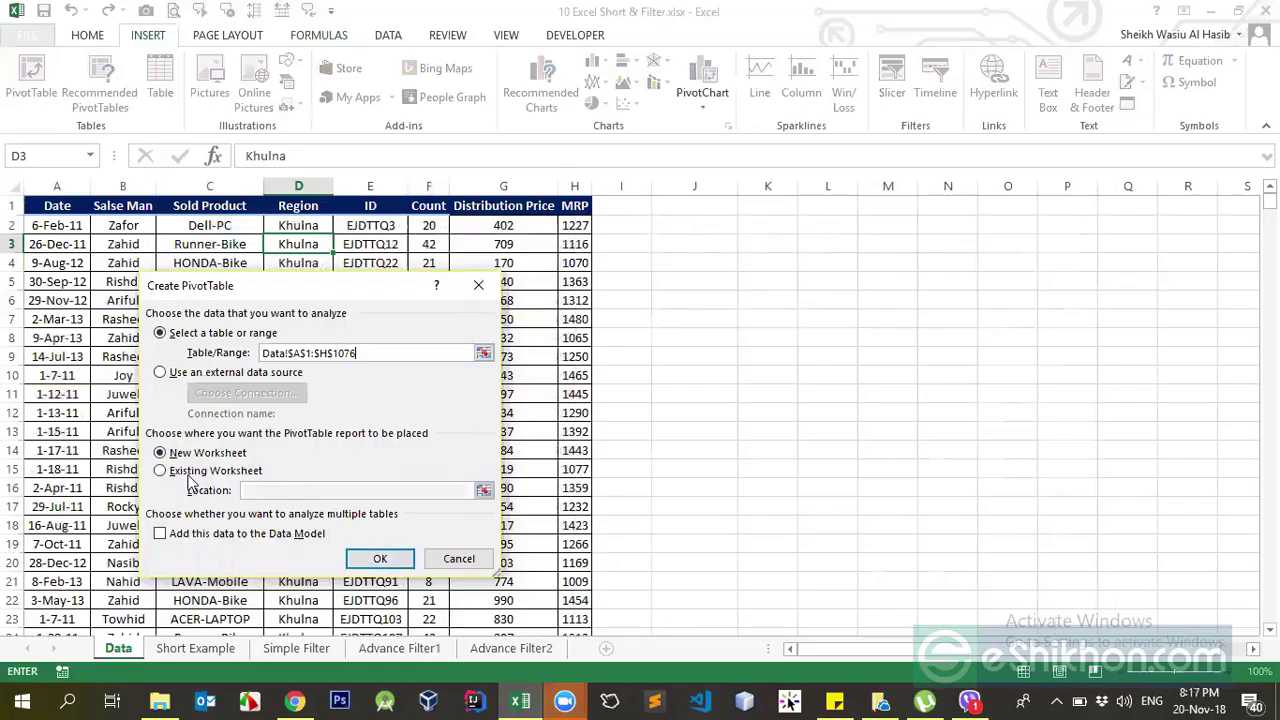
Create the PivotTable in the existing worksheet at location Data!$L$3 and select its report area.
click(197, 474)
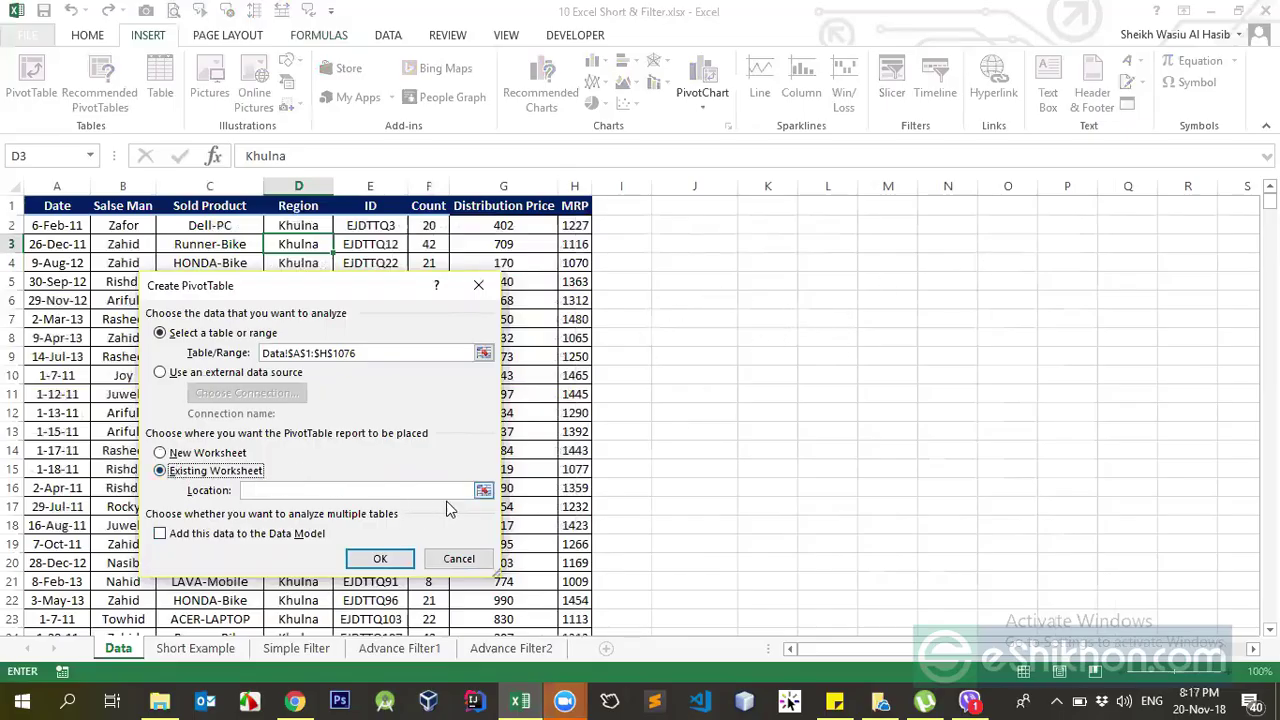
click(482, 492)
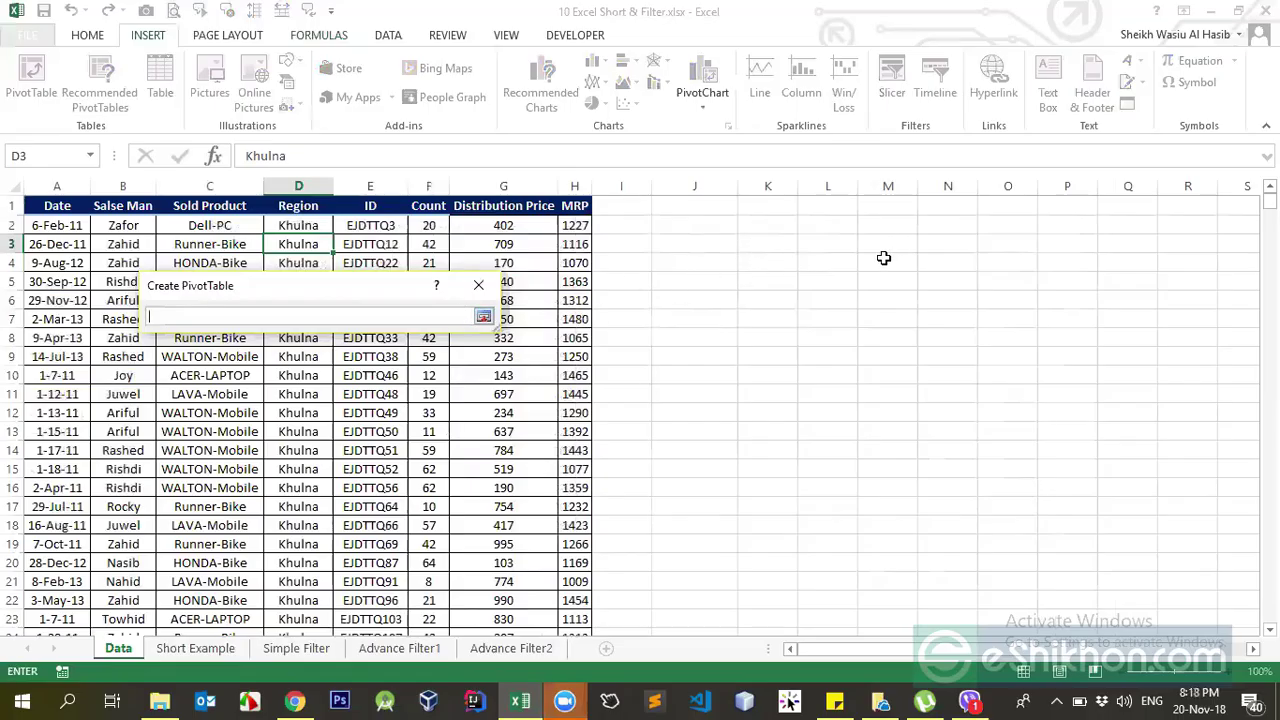
click(823, 248)
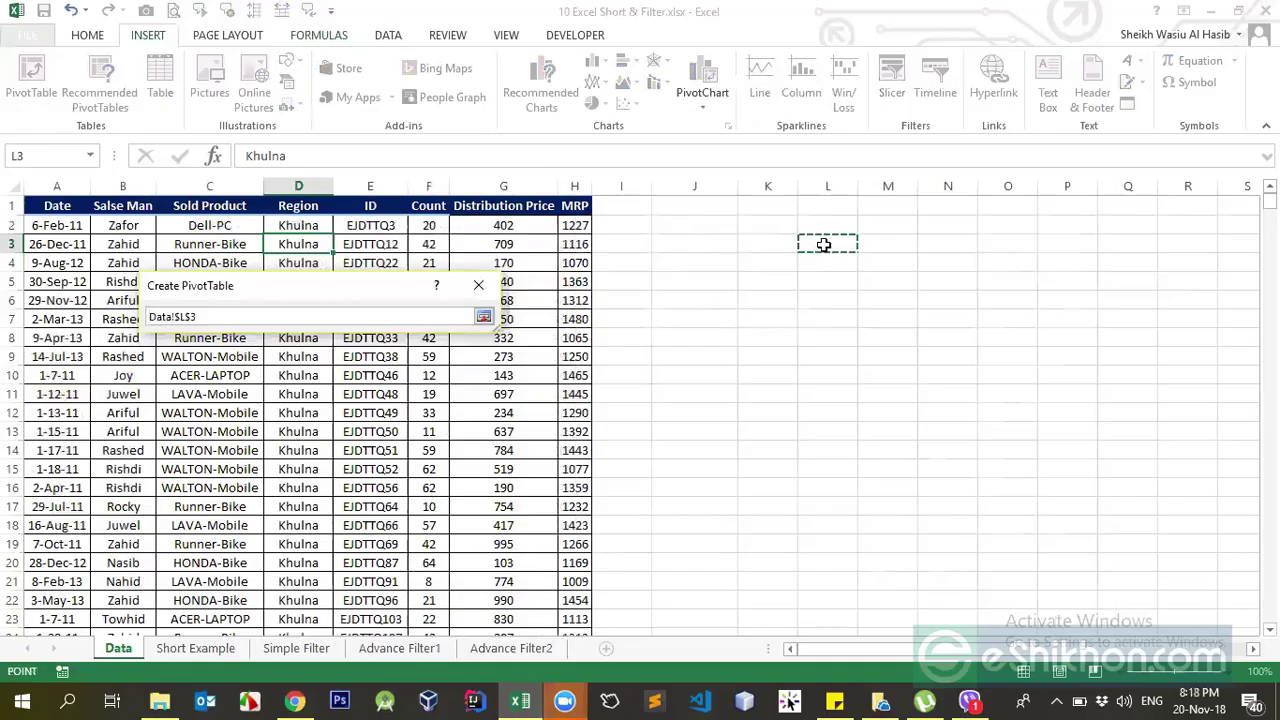
key(Return)
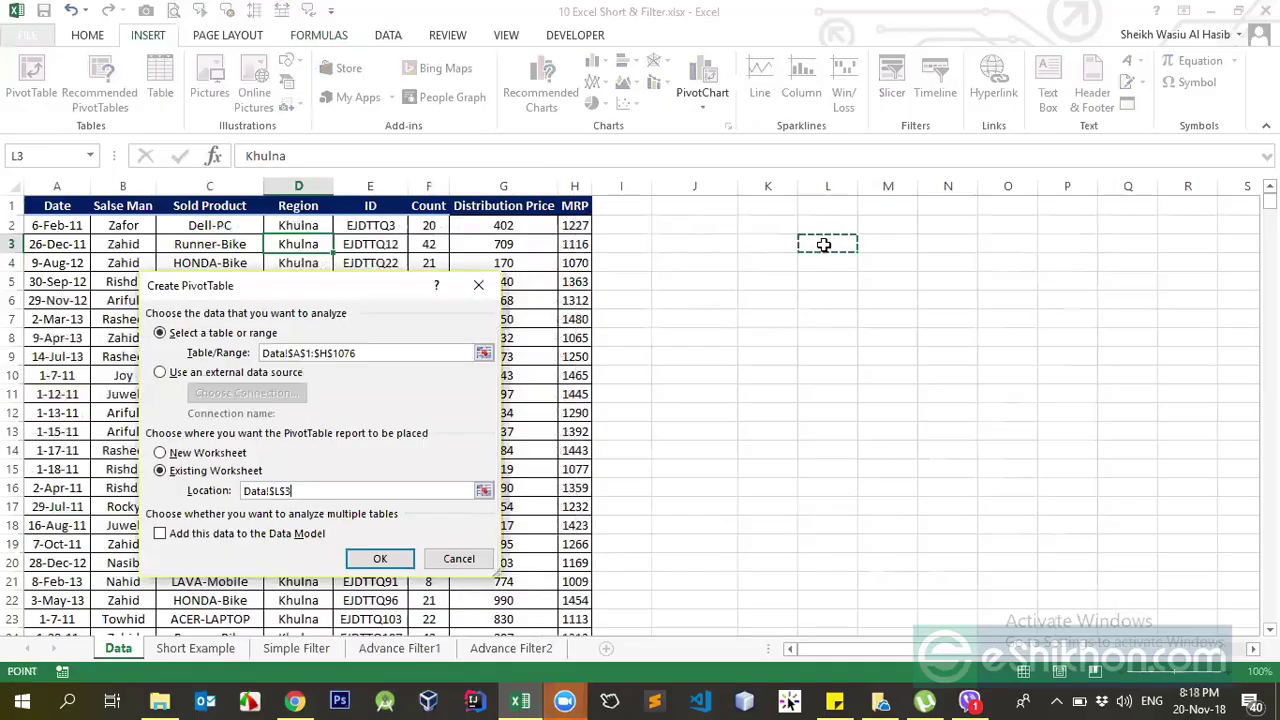
click(380, 558)
drag(820, 243, 940, 557)
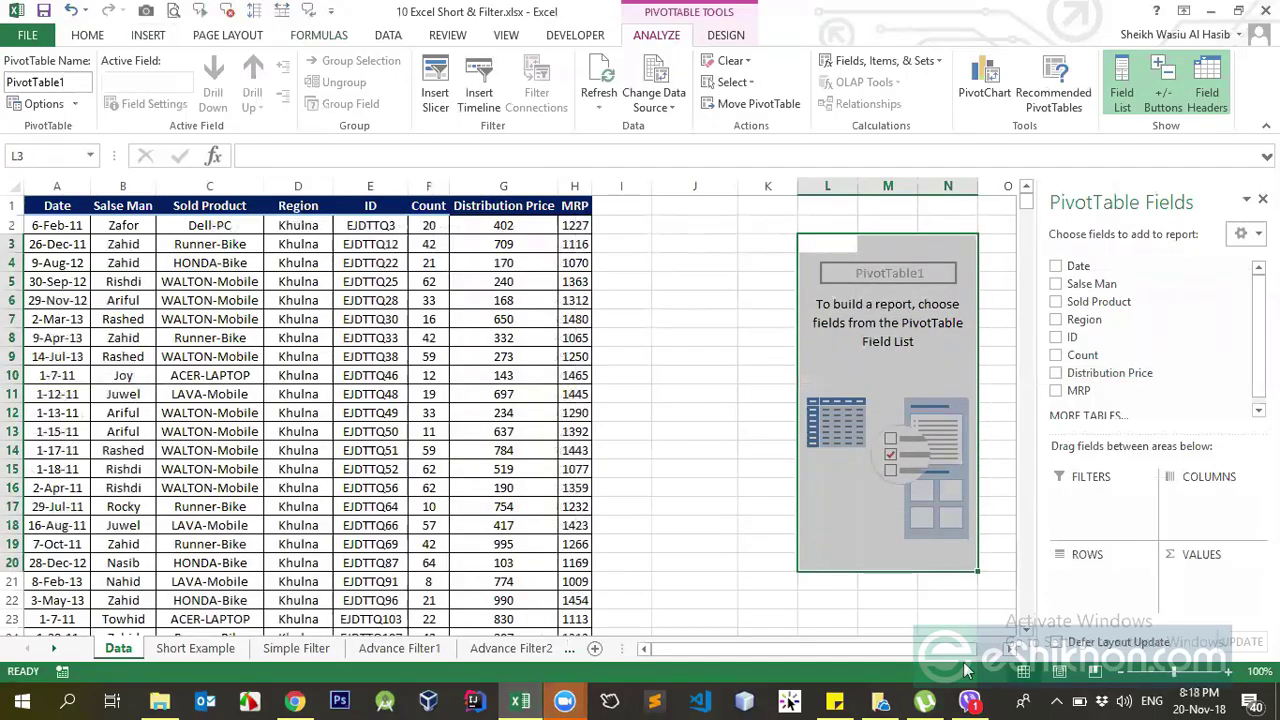
Examine the empty PivotTable report area and its field list against the headers of the sales table.
drag(972, 648, 1026, 652)
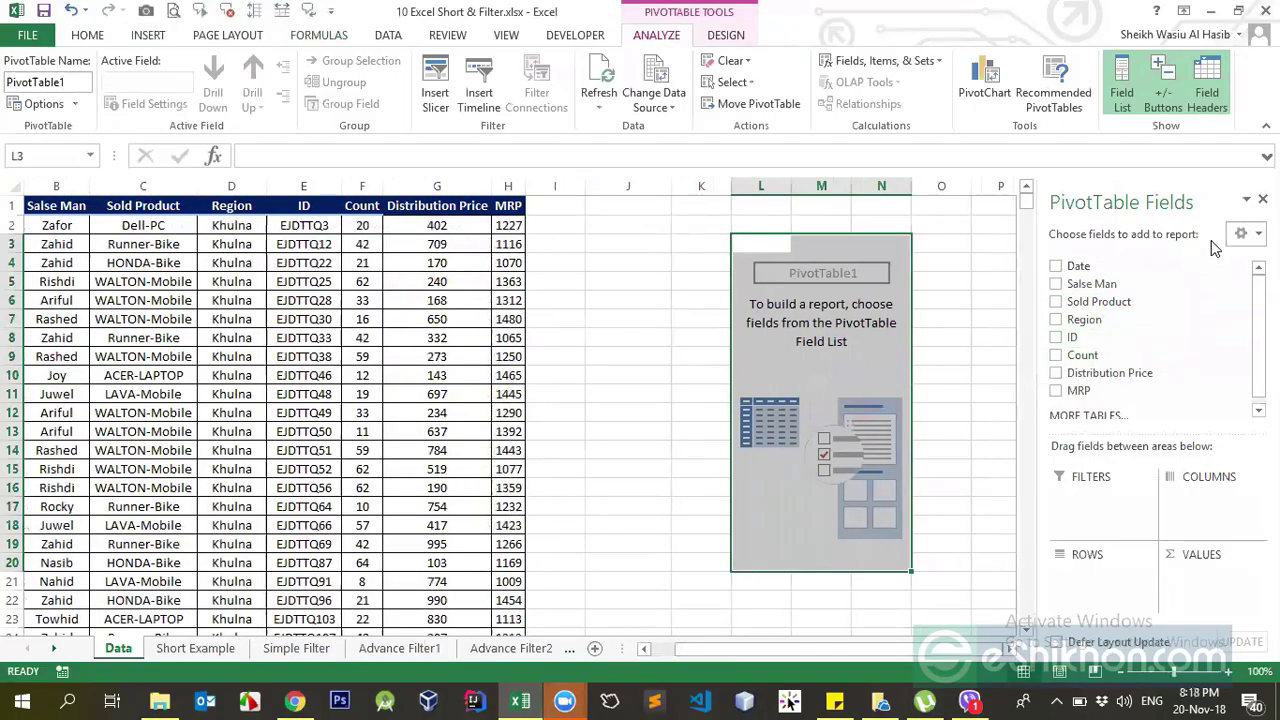
click(842, 408)
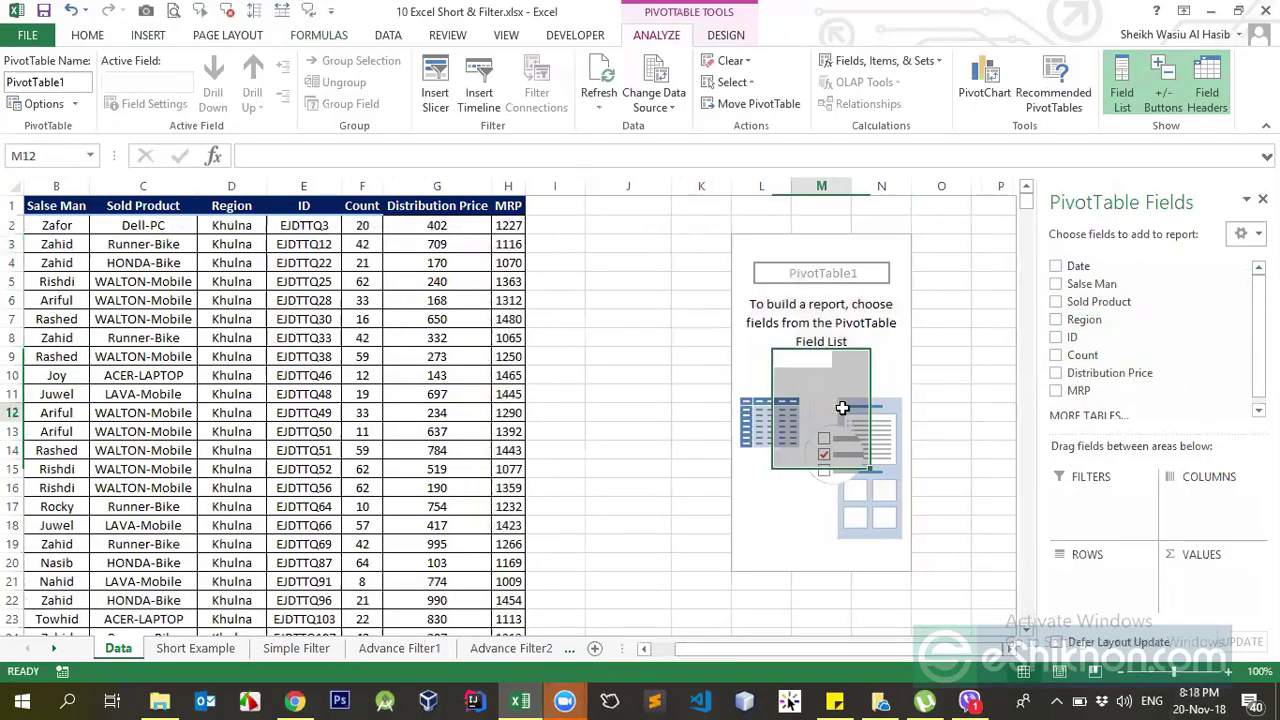
click(362, 263)
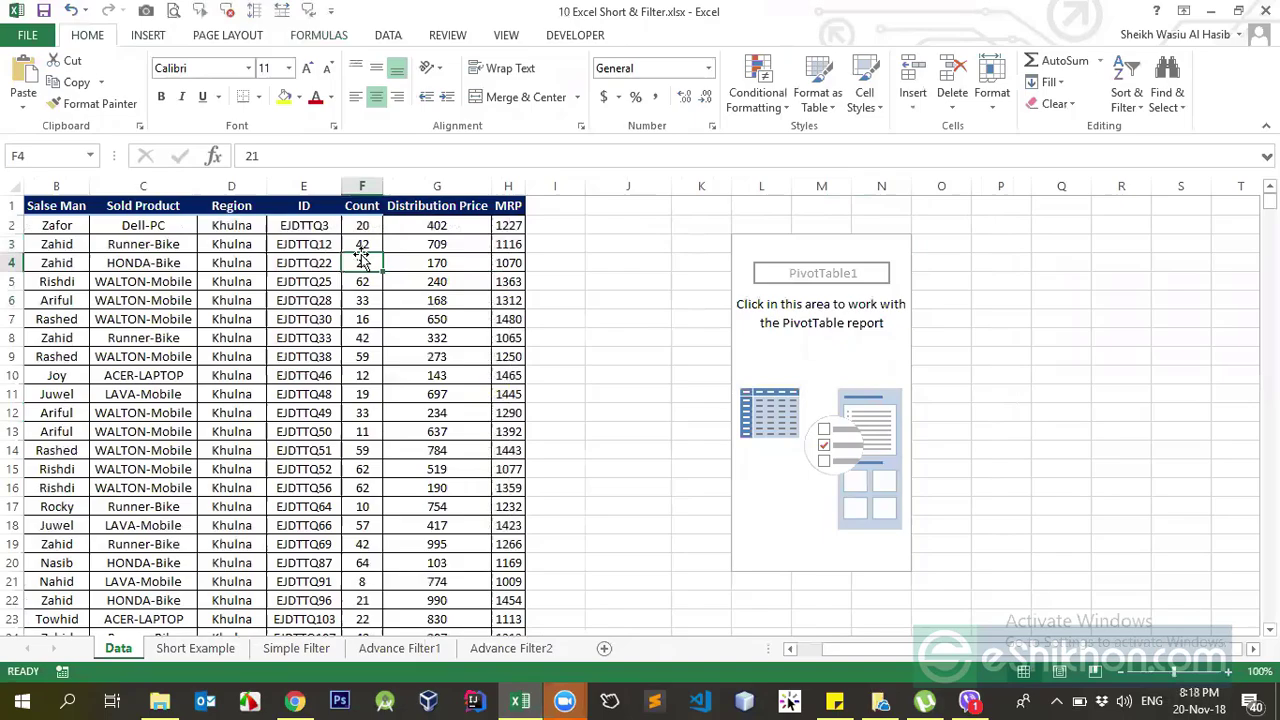
click(206, 284)
key(ctrl+Left)
key(ctrl+Up)
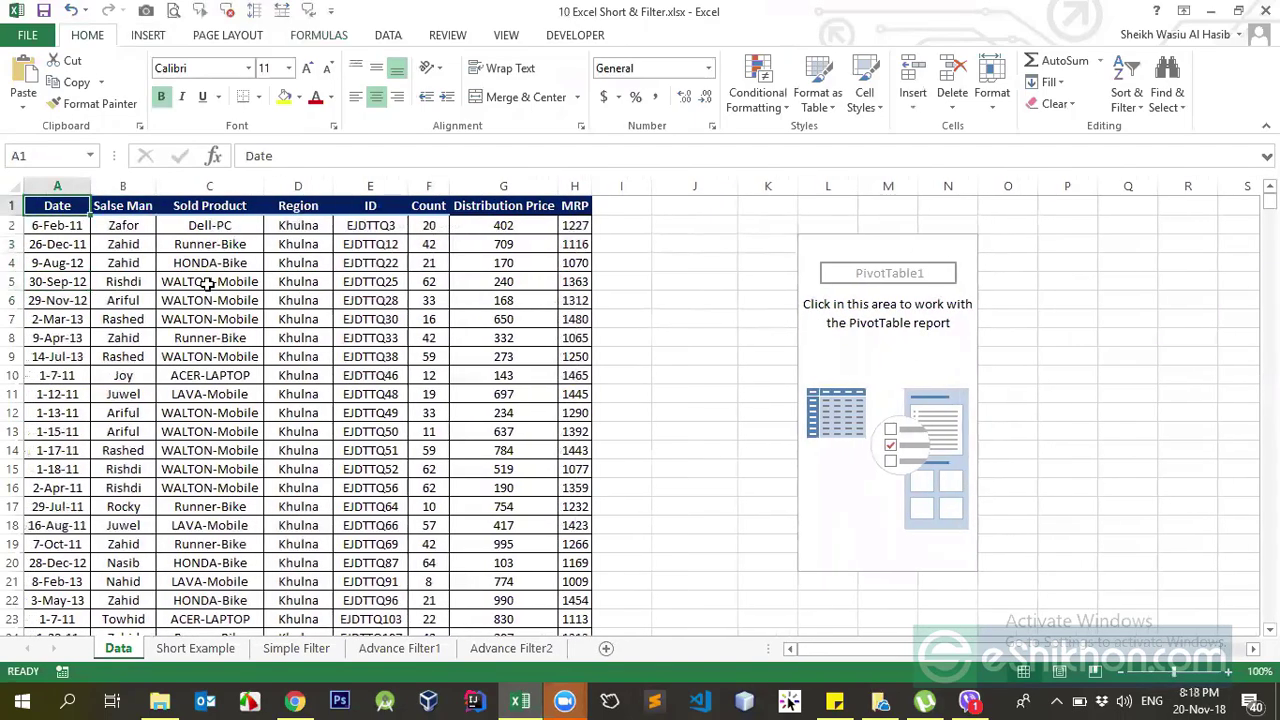
click(866, 356)
drag(935, 656, 1003, 655)
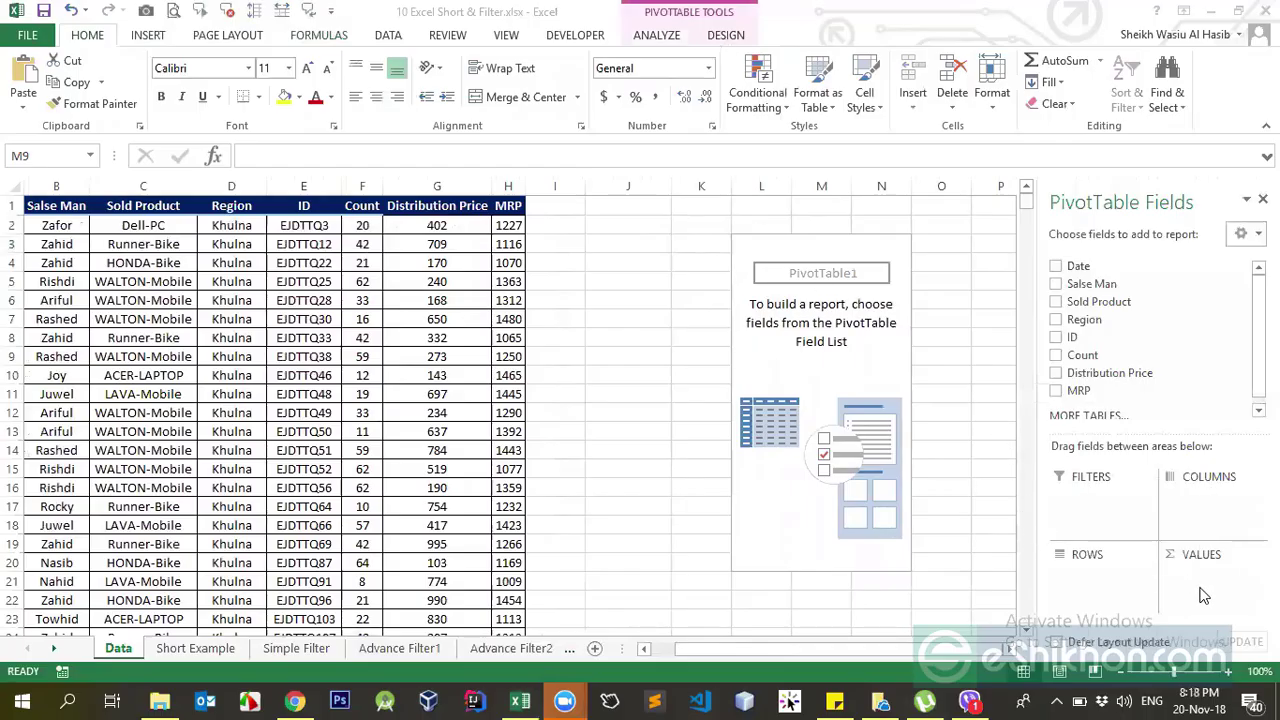
Compare the Count and Region columns of the sales table with the fields available for the PivotTable.
click(362, 187)
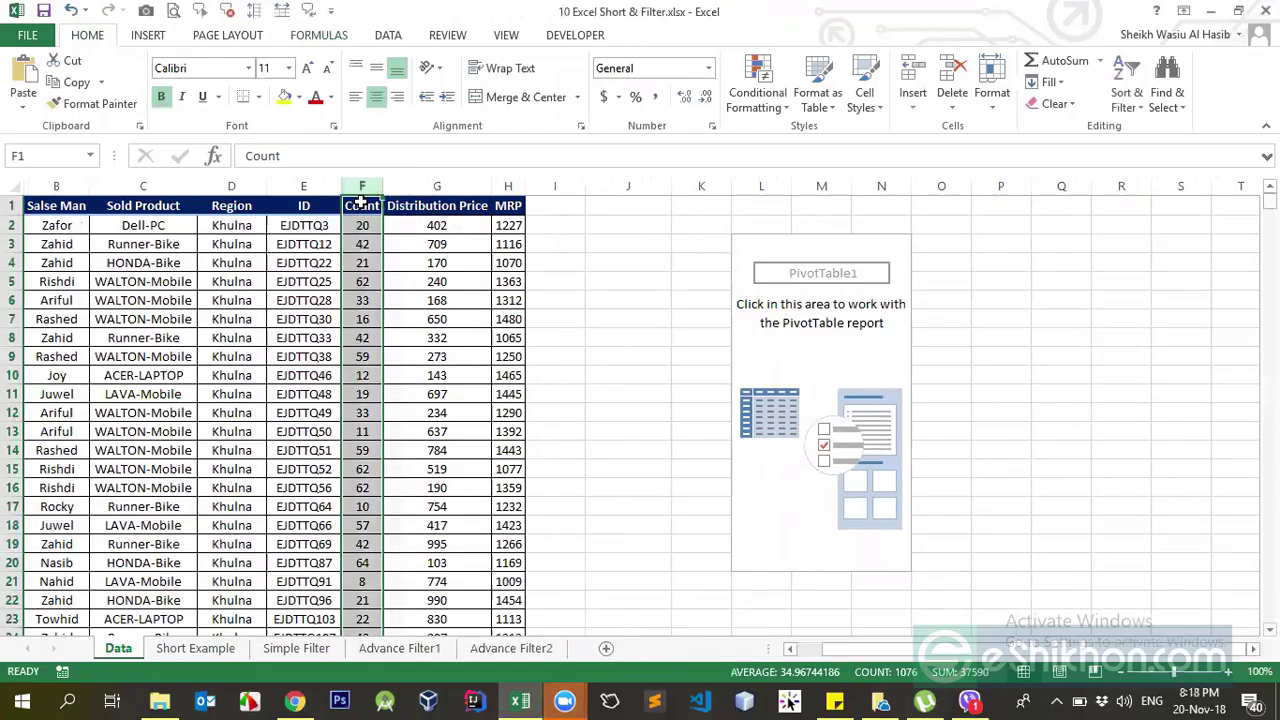
click(810, 410)
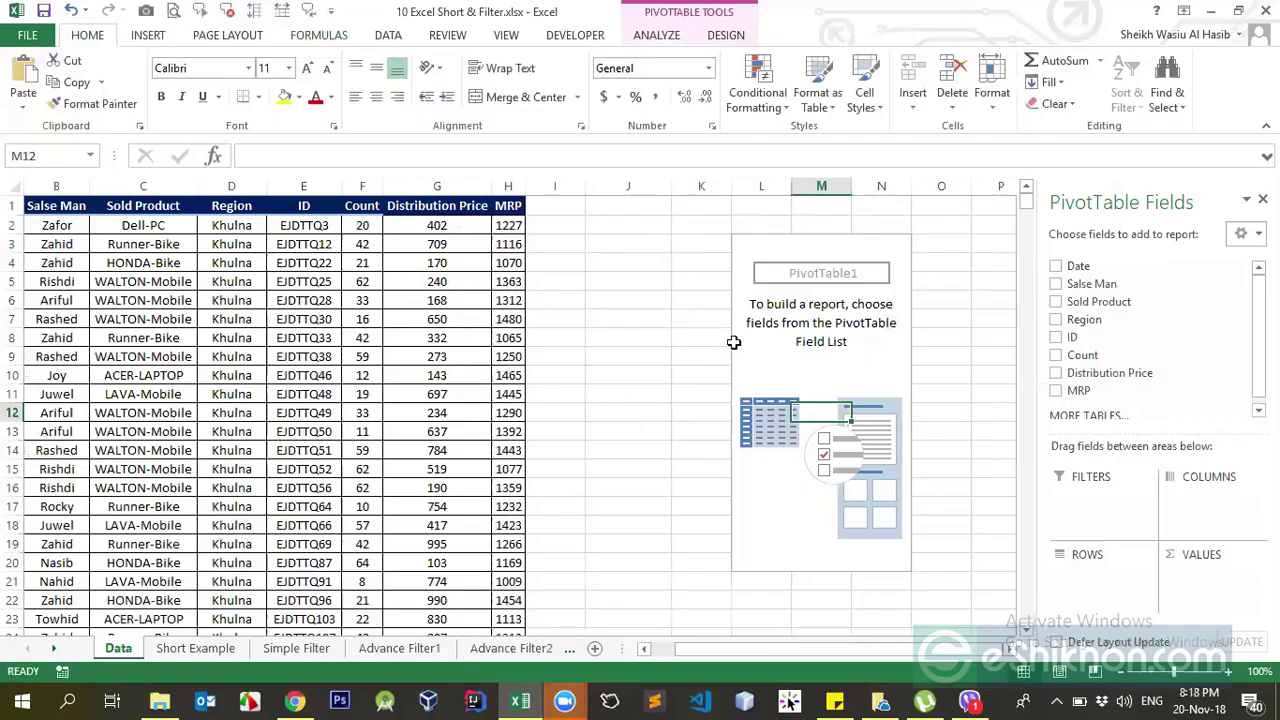
click(823, 377)
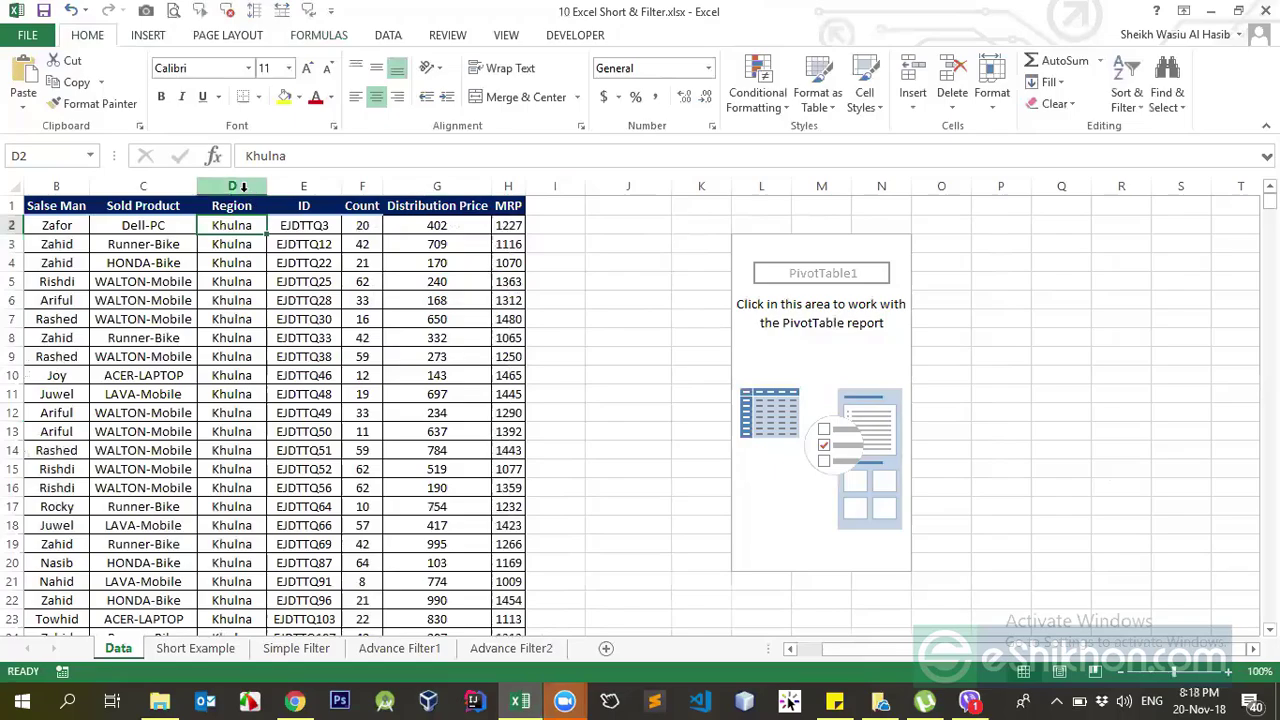
click(234, 187)
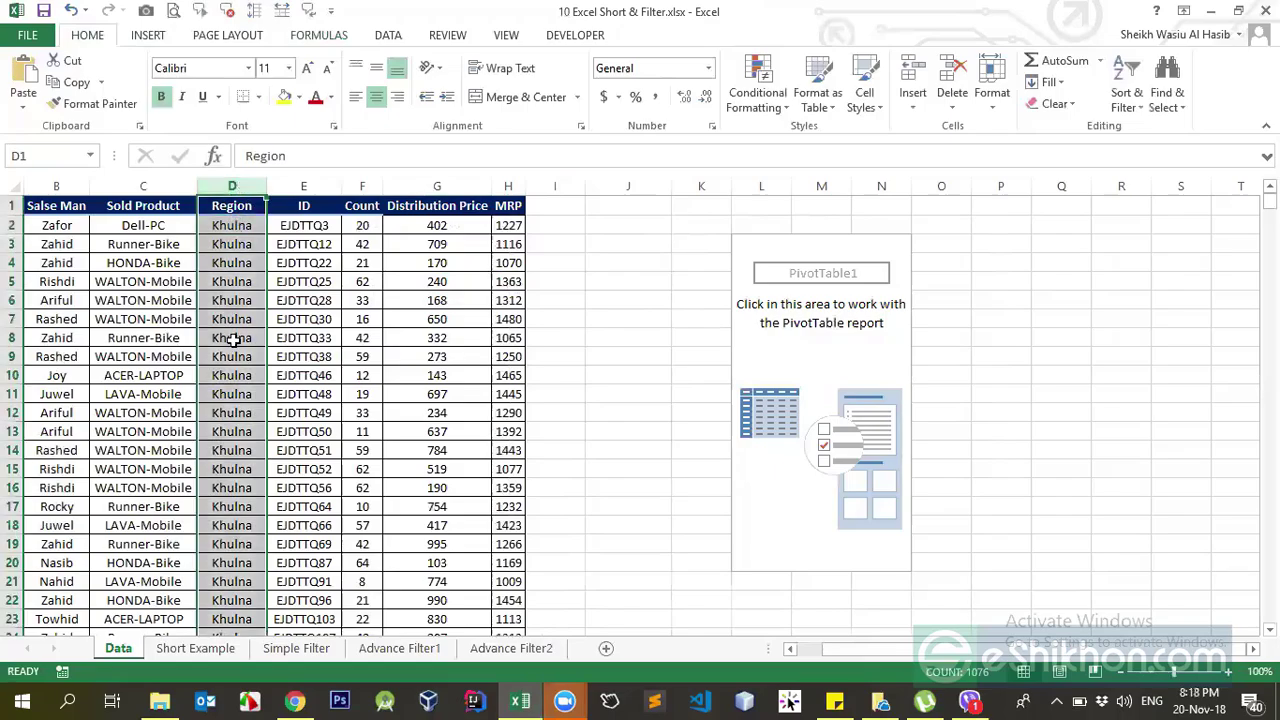
click(786, 360)
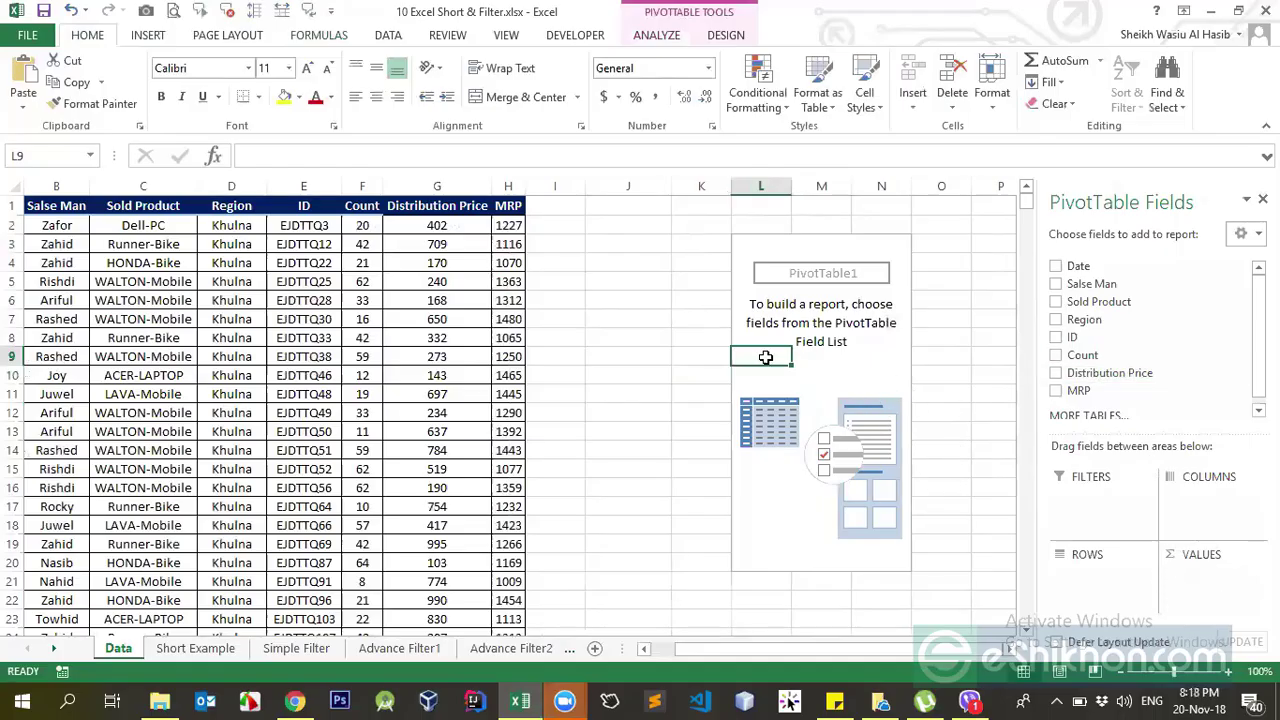
Examine the first Date and Sold Product entries in the sales table together with the Count column.
click(57, 226)
key(Left)
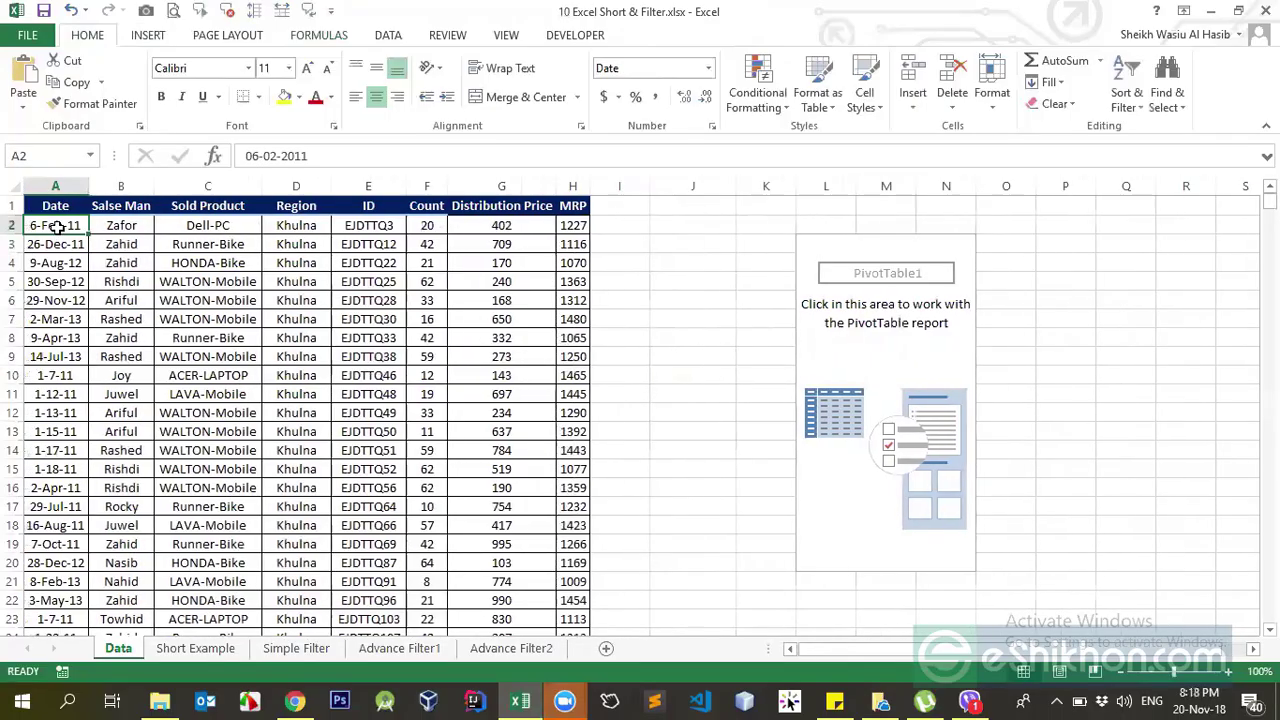
key(Right)
key(Right)
click(57, 226)
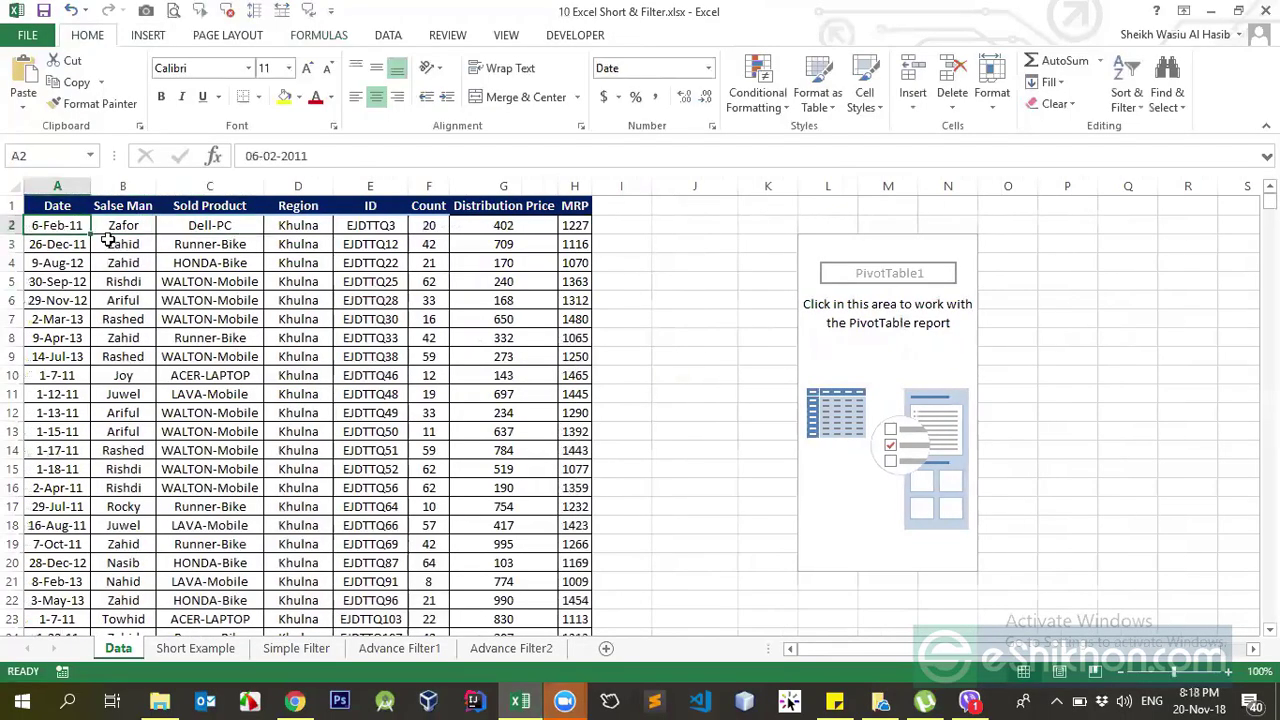
click(208, 230)
click(227, 263)
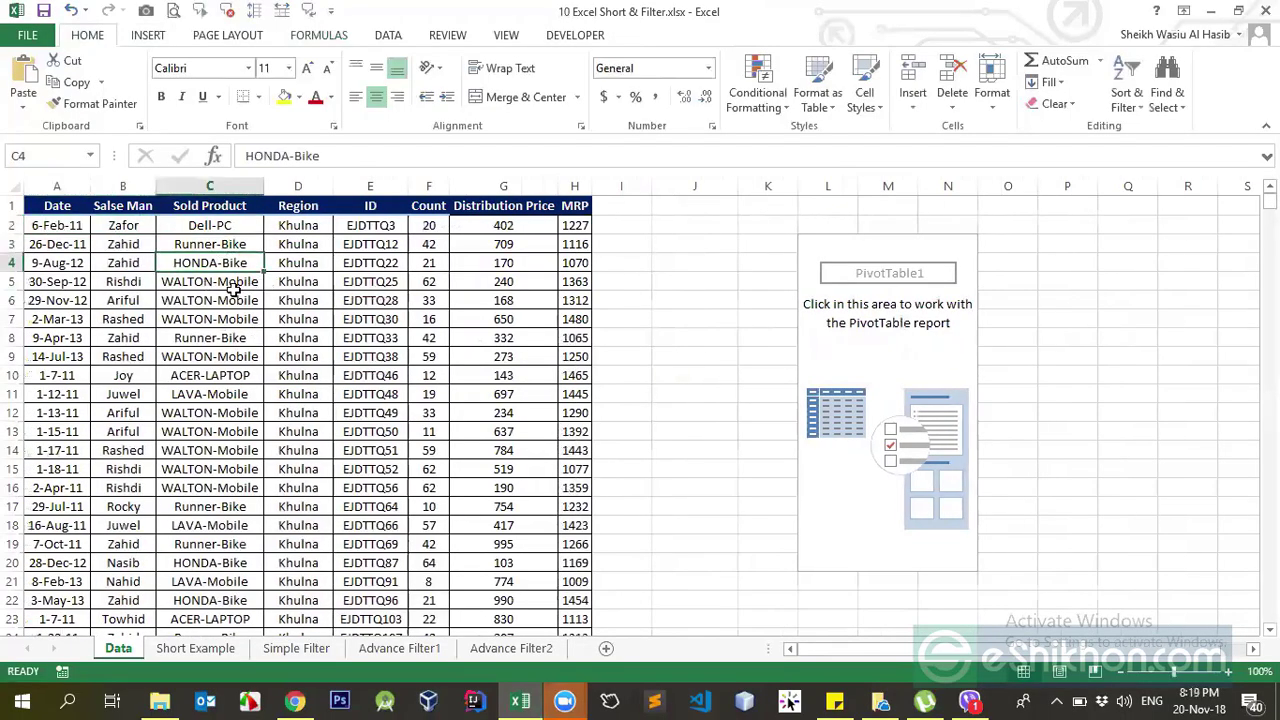
click(432, 206)
click(430, 186)
click(226, 244)
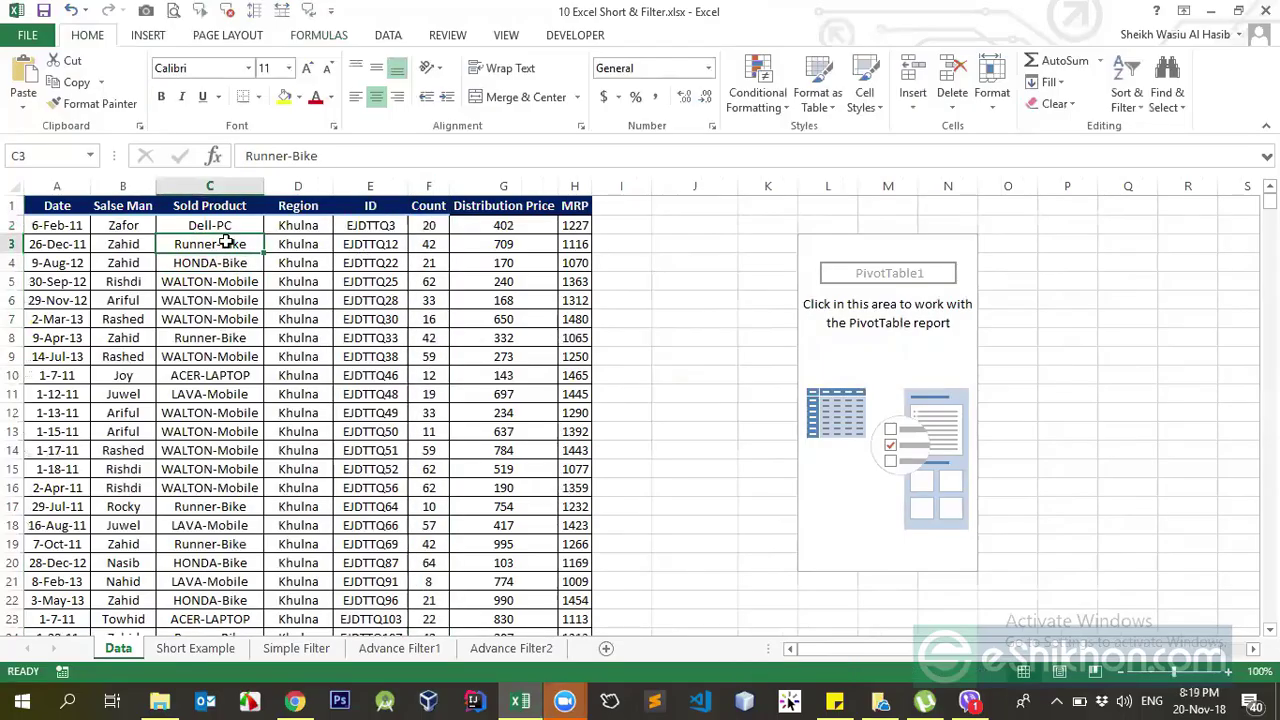
click(226, 222)
click(200, 246)
click(212, 226)
click(205, 247)
click(429, 204)
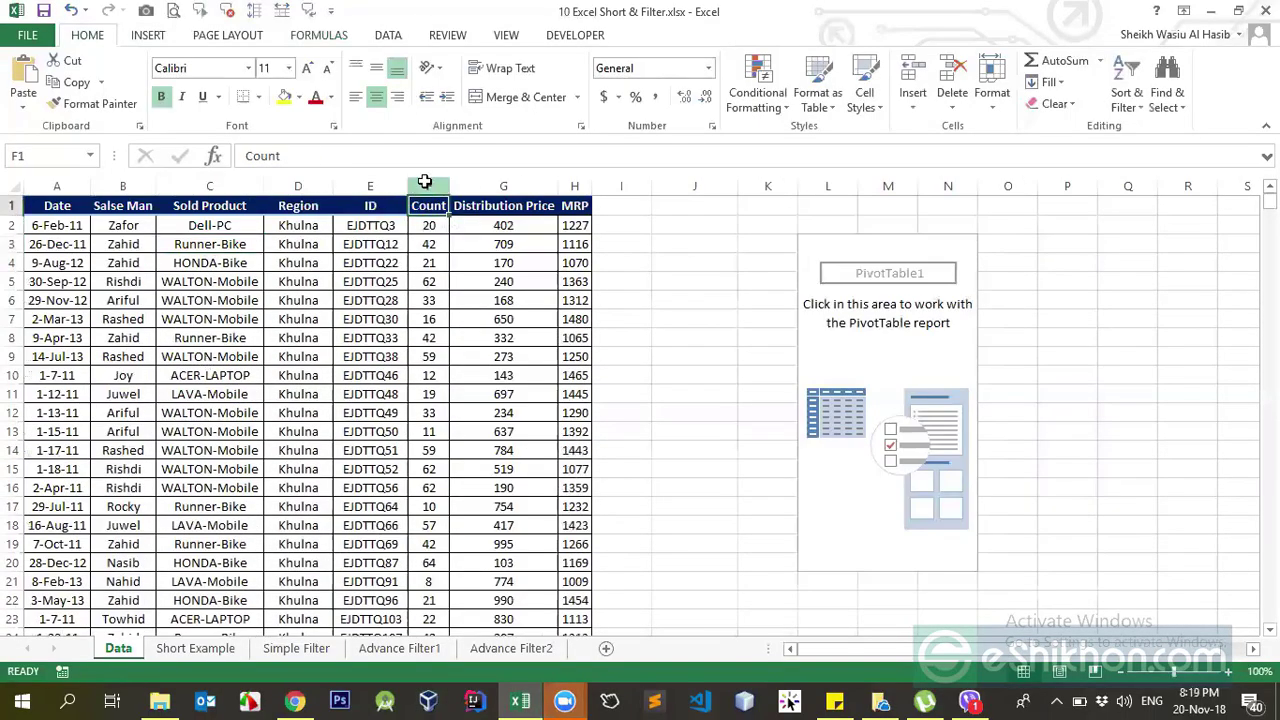
click(425, 181)
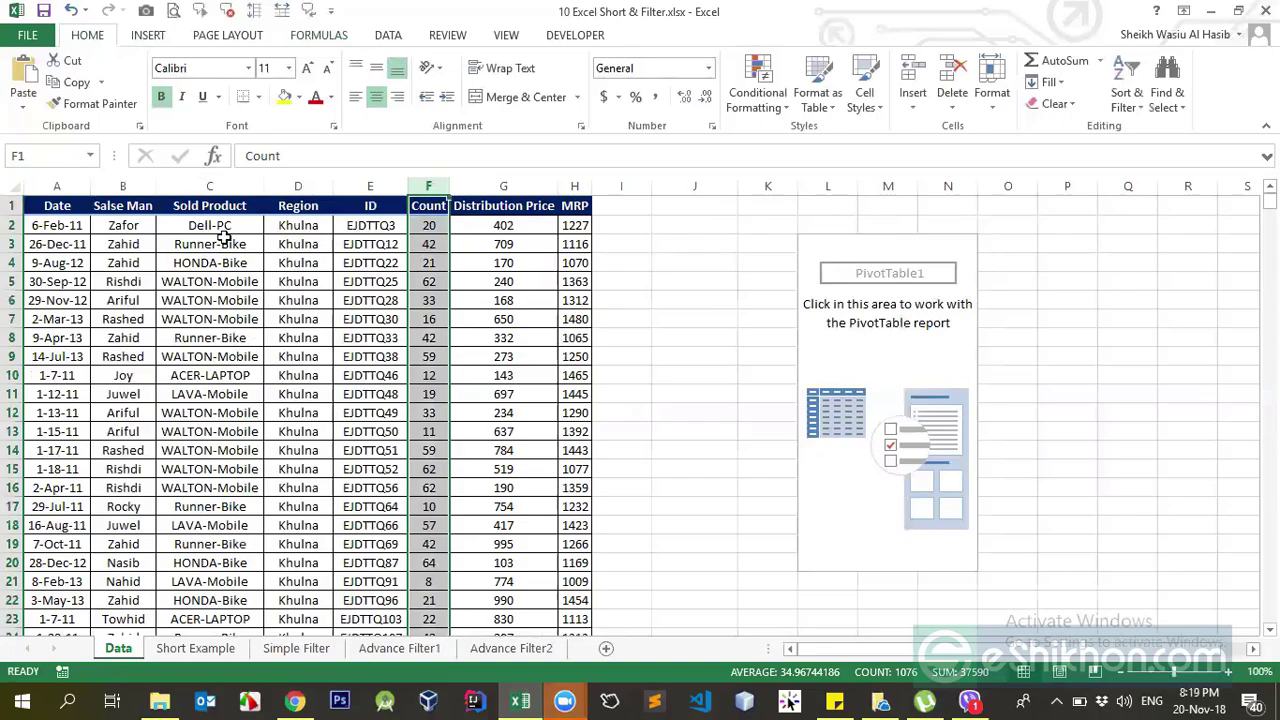
Review the Date, Salse Man, Sold Product, Region, ID and Count columns of the sales table one at a time.
click(140, 225)
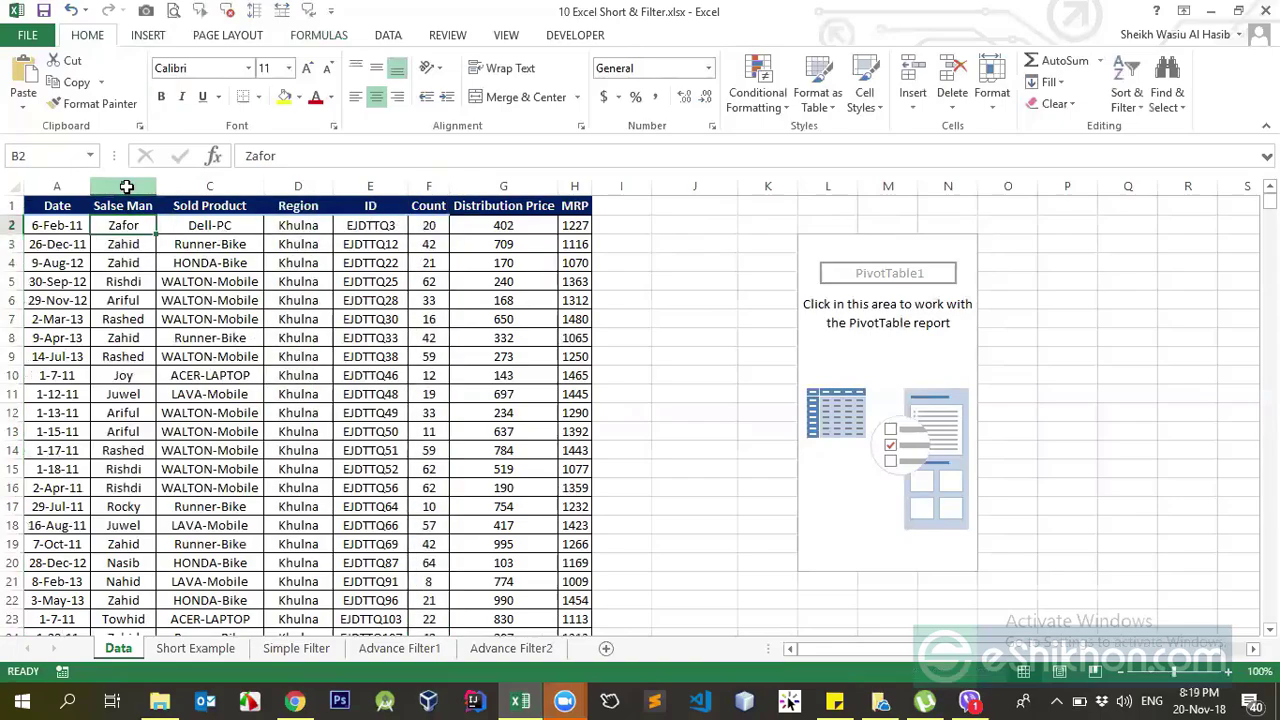
click(124, 186)
click(59, 185)
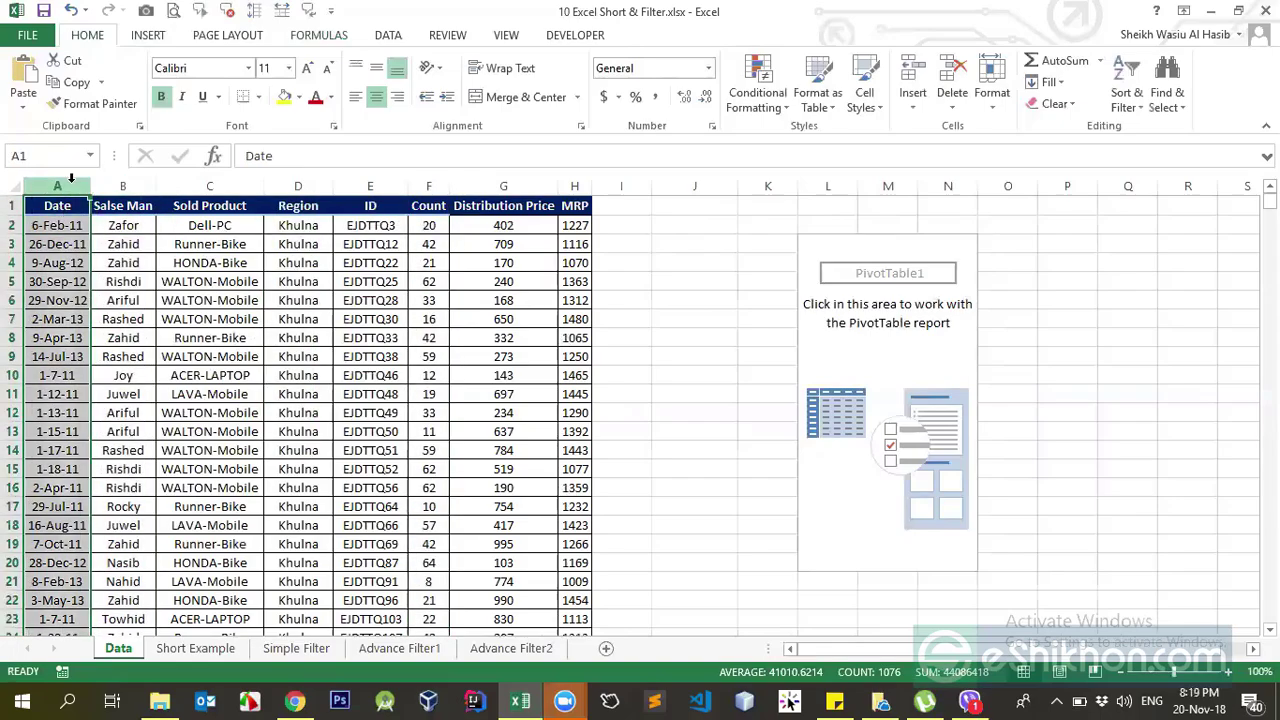
click(124, 186)
click(232, 184)
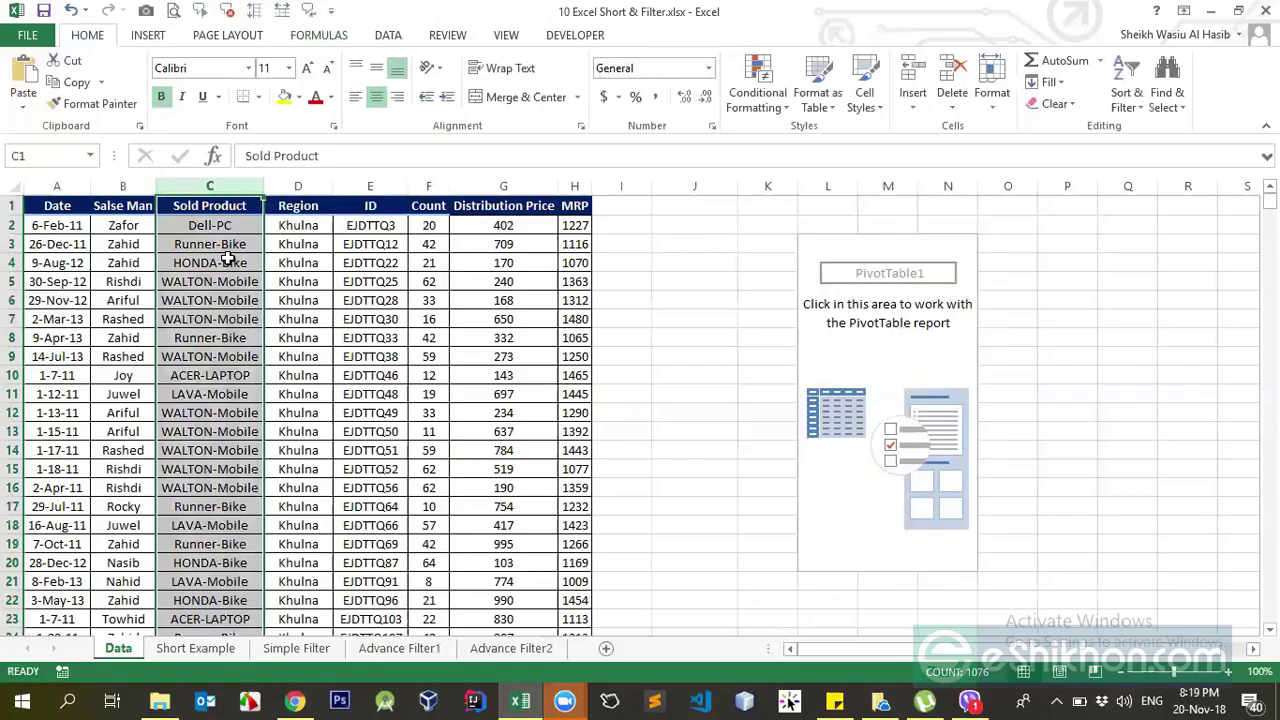
click(297, 184)
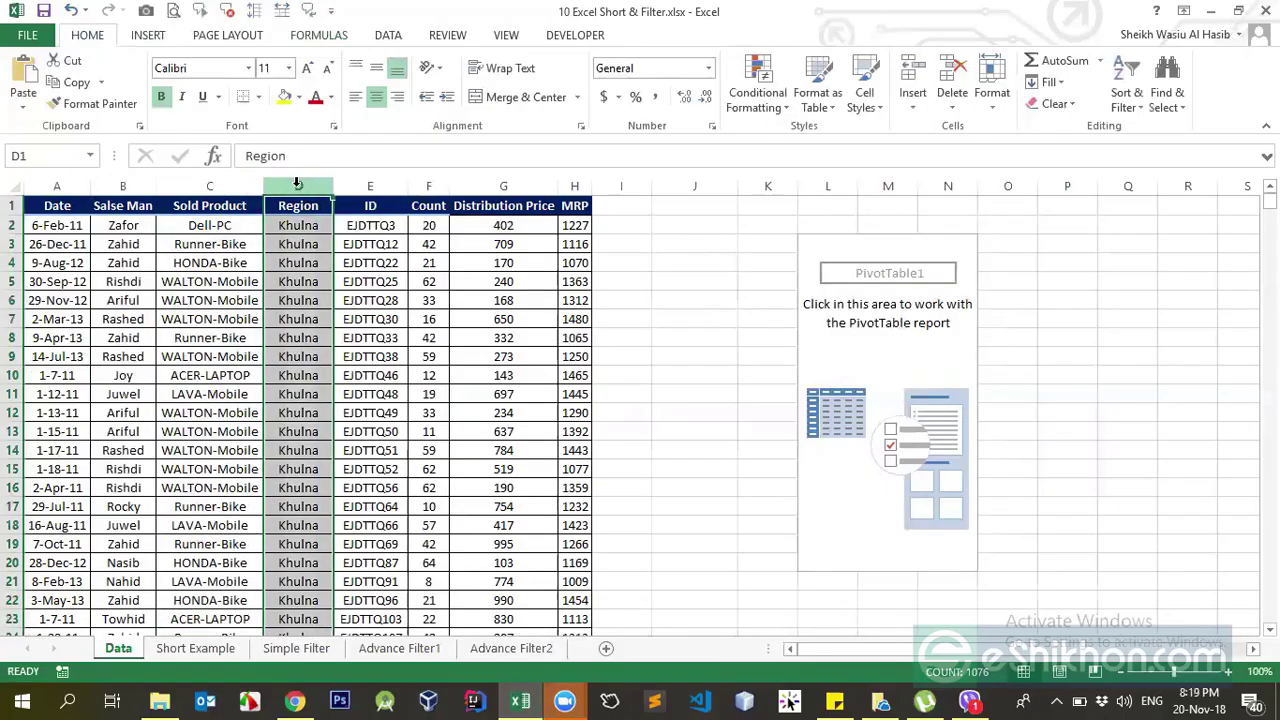
click(369, 183)
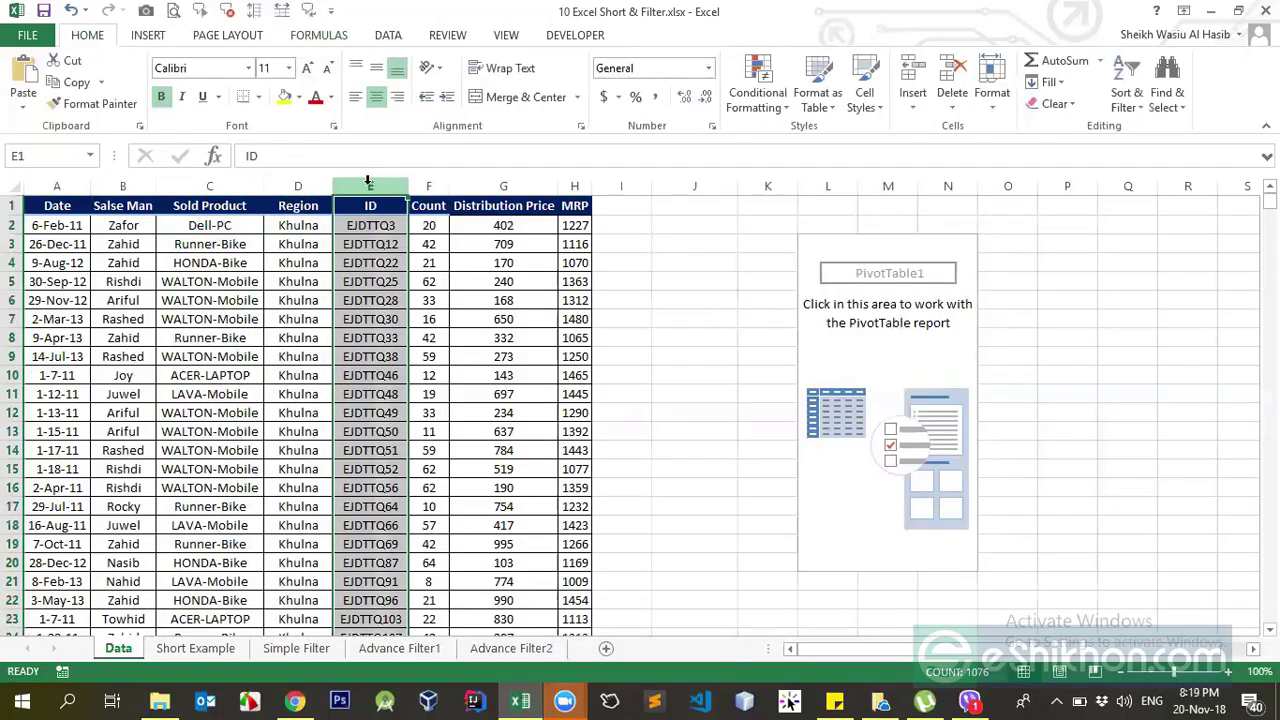
click(430, 183)
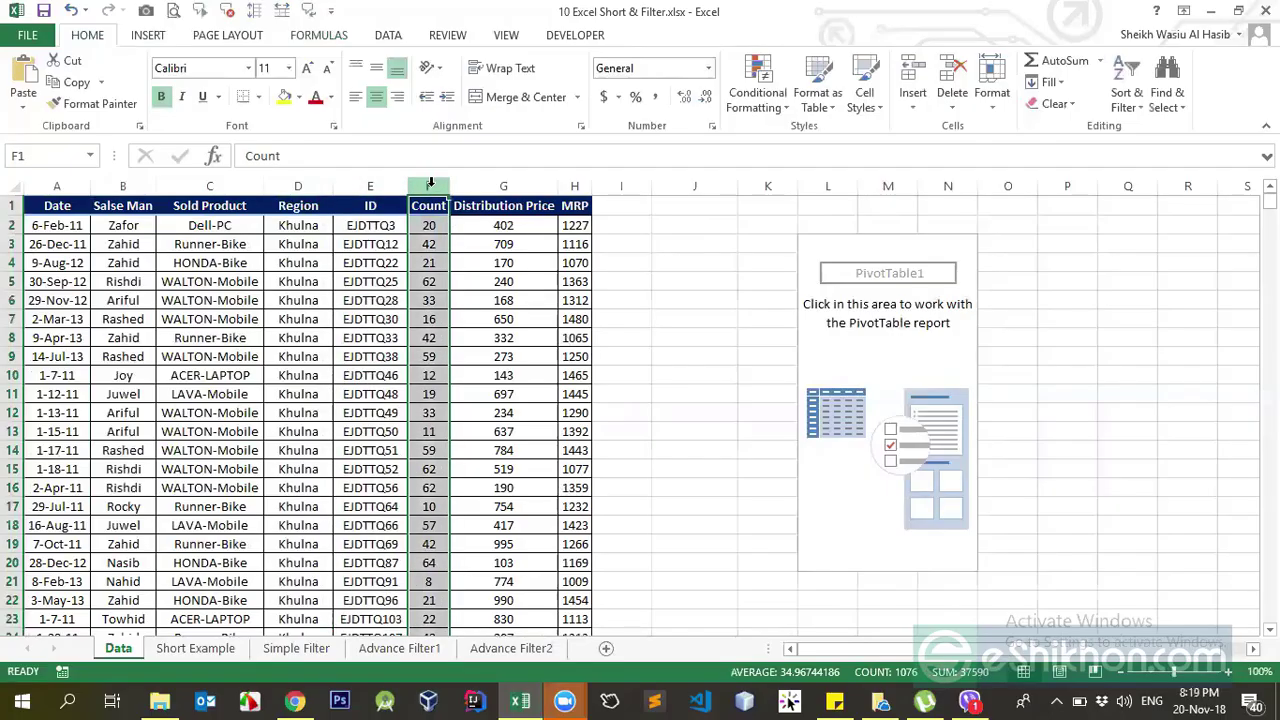
Recheck the ID, Region and Count columns and sample entries under Distribution Price, Salse Man and Sold Product.
click(370, 186)
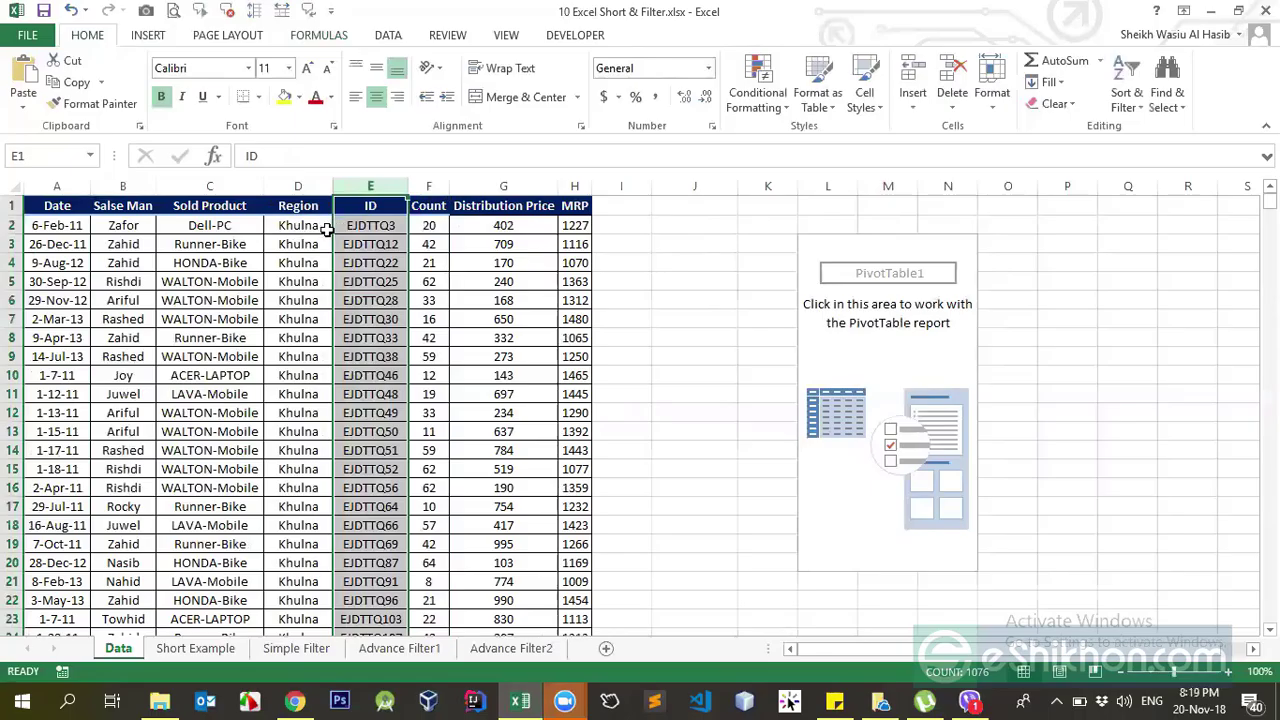
click(298, 187)
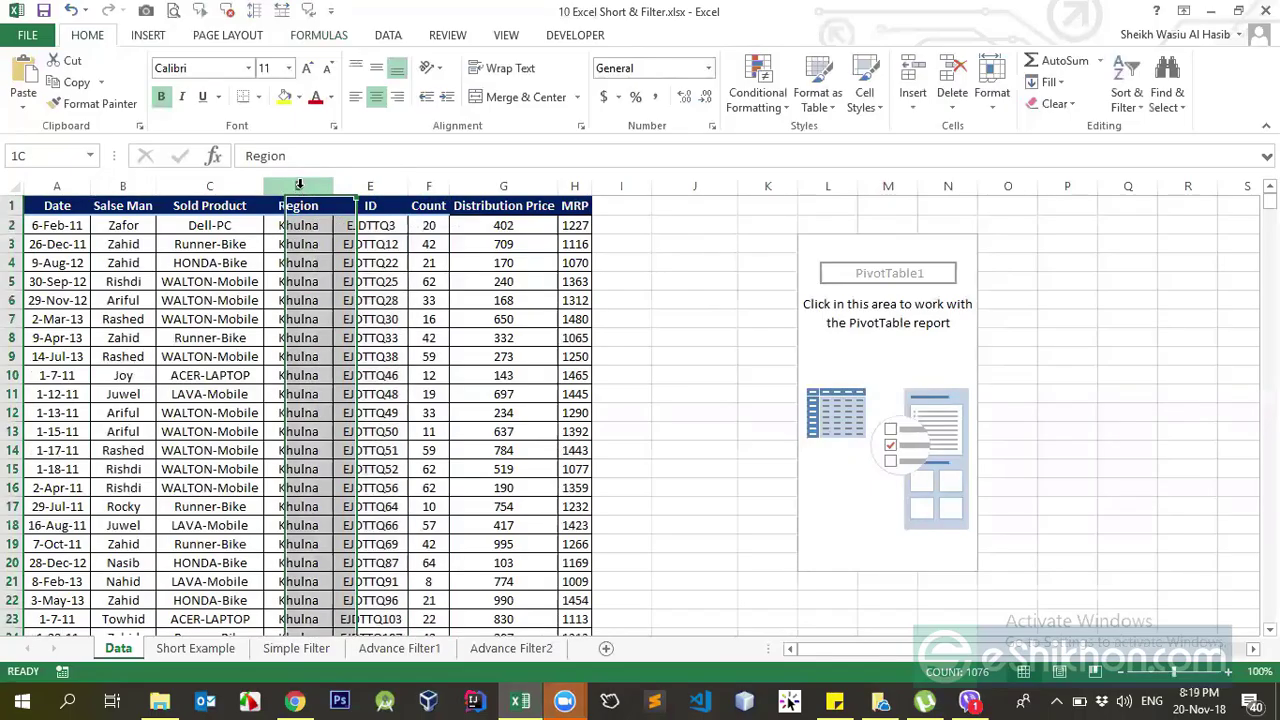
click(428, 187)
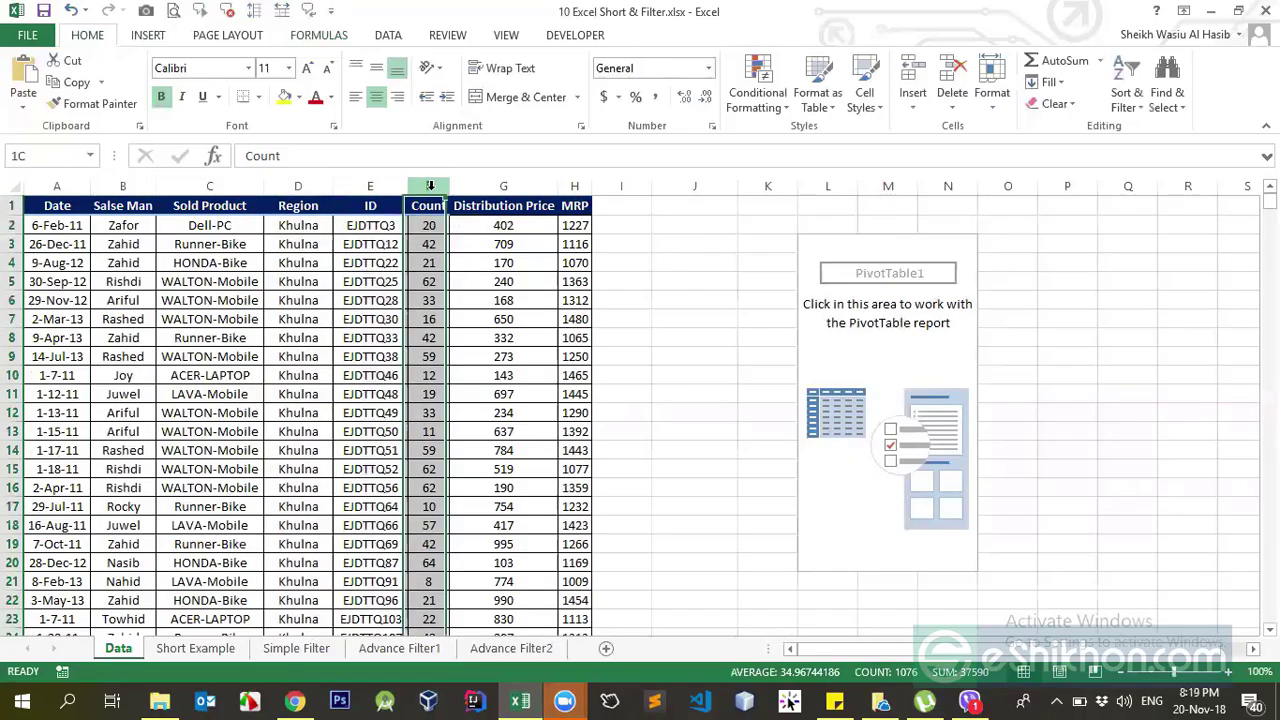
click(492, 224)
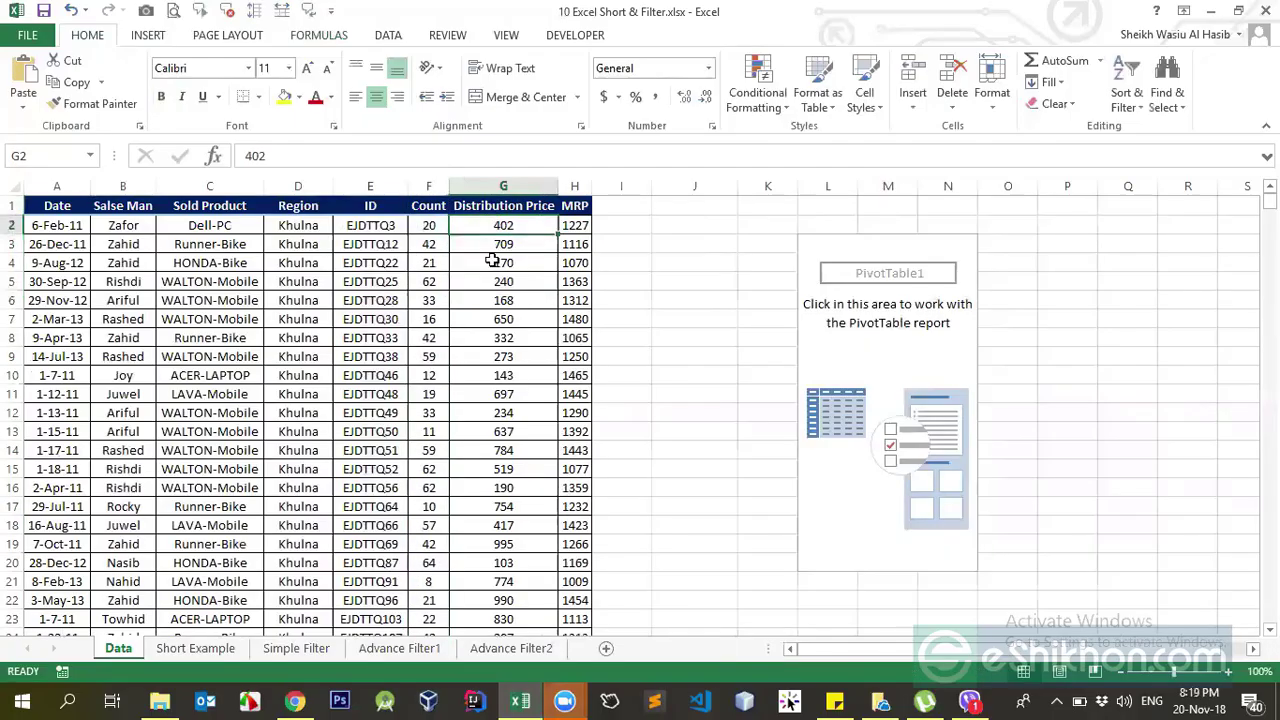
click(150, 262)
click(118, 230)
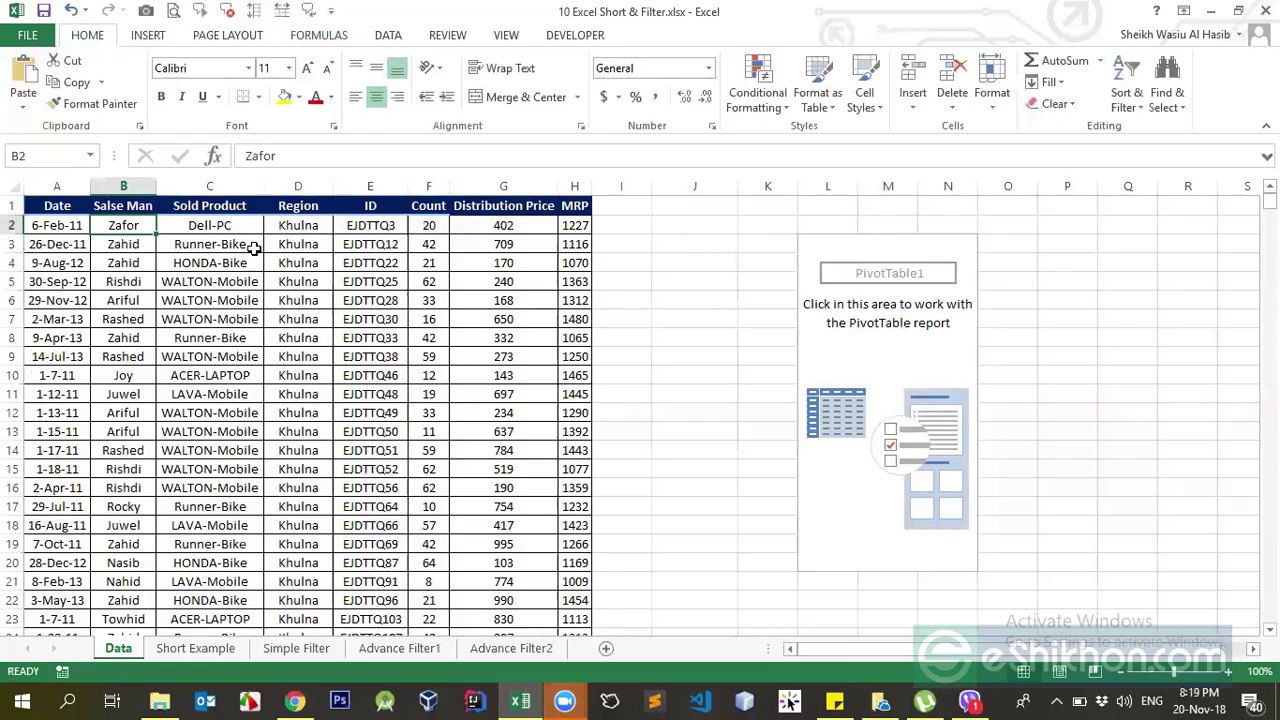
drag(203, 226, 200, 375)
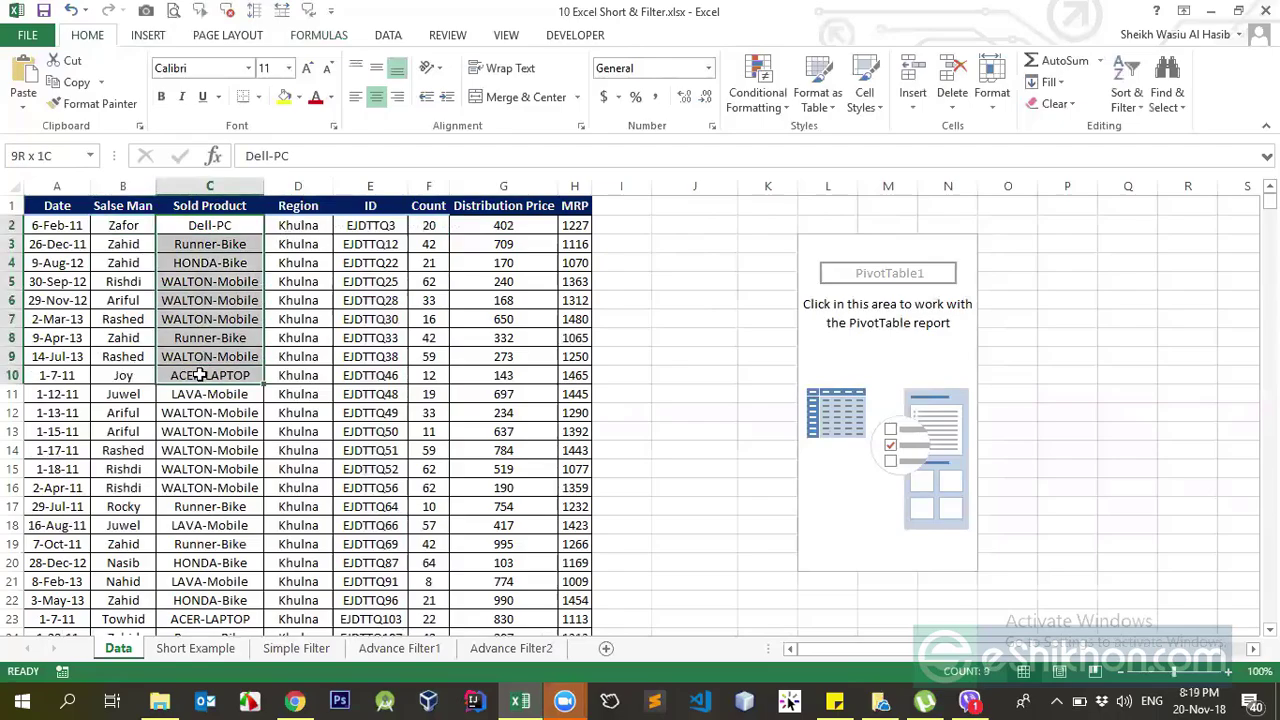
Add the Salse Man field to the PivotTable's Rows area and compare the row labels with the source column.
click(847, 318)
drag(1088, 284, 1100, 585)
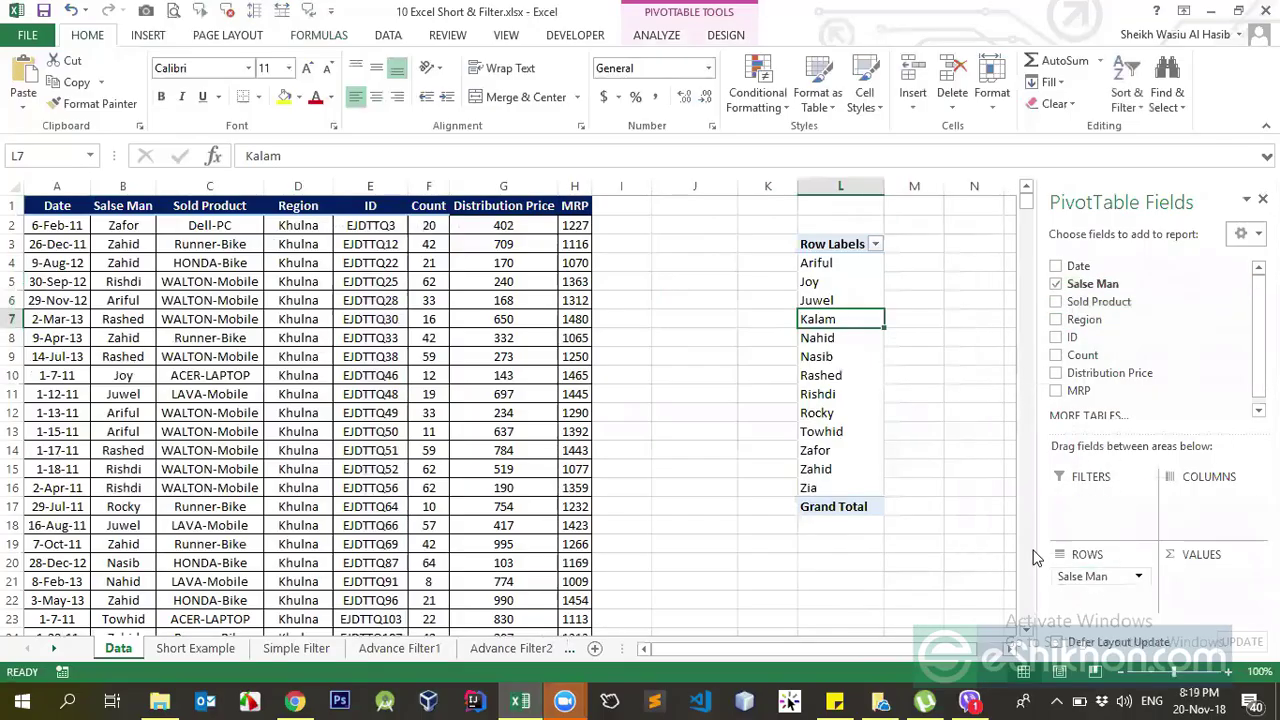
drag(843, 263, 849, 490)
click(123, 186)
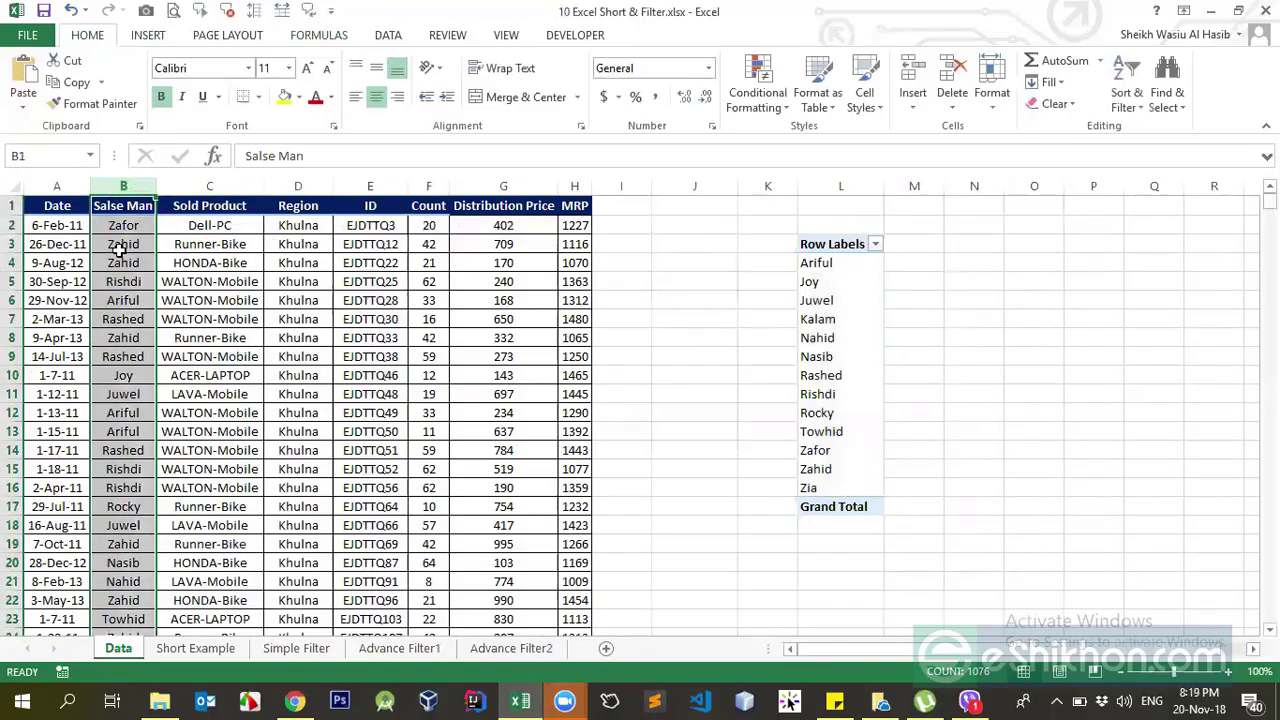
click(818, 281)
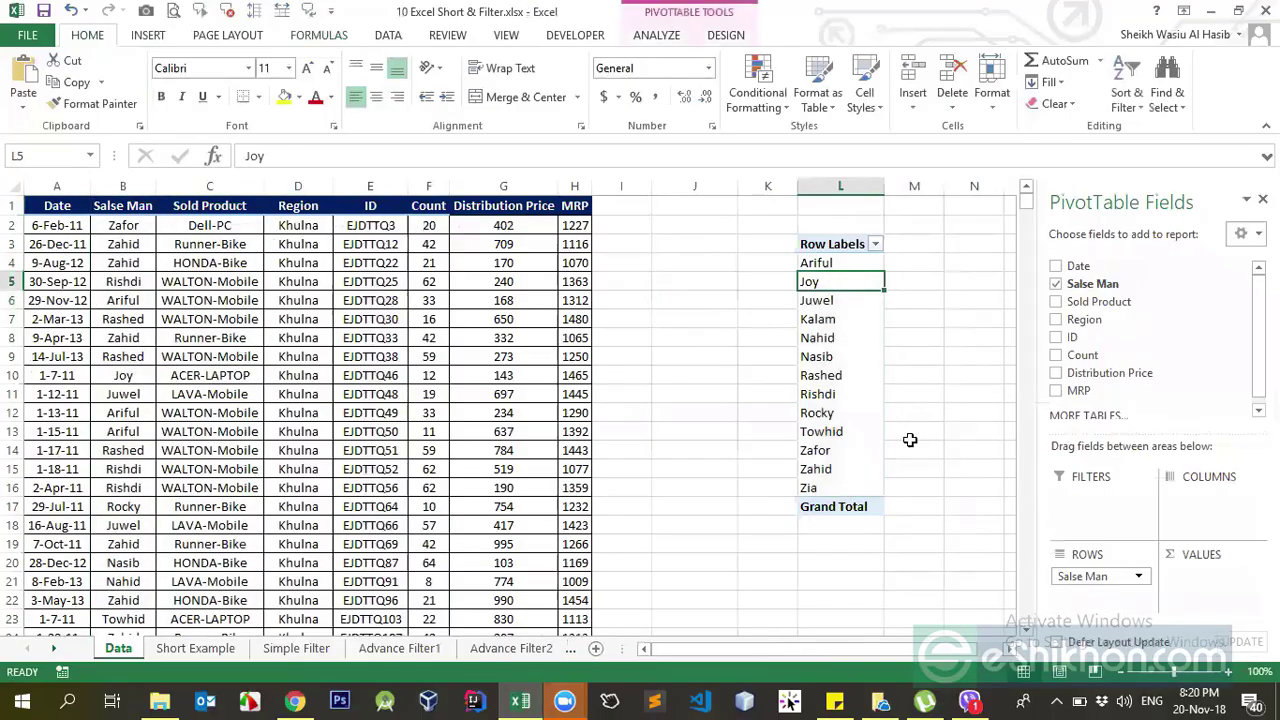
Move the Salse Man field from the Rows area to the Columns area and inspect the labels across the sheet.
drag(1072, 577, 1205, 505)
drag(775, 654, 957, 654)
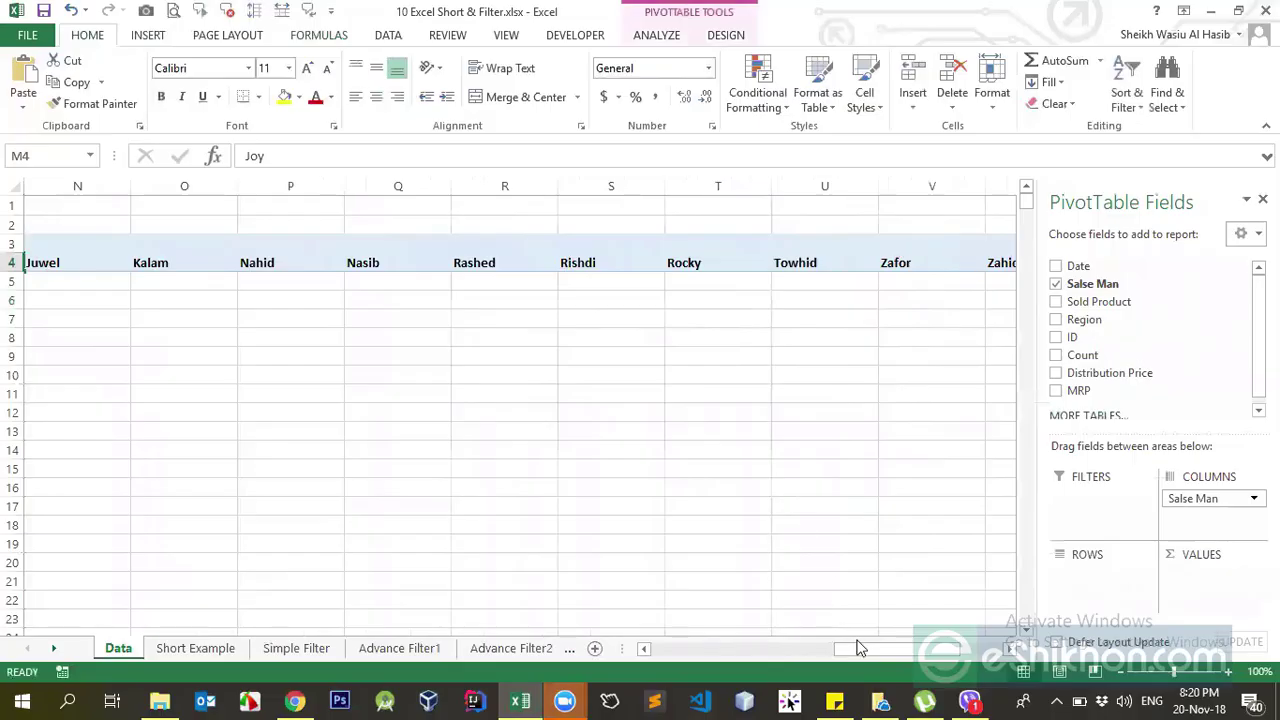
drag(857, 648, 800, 647)
click(586, 182)
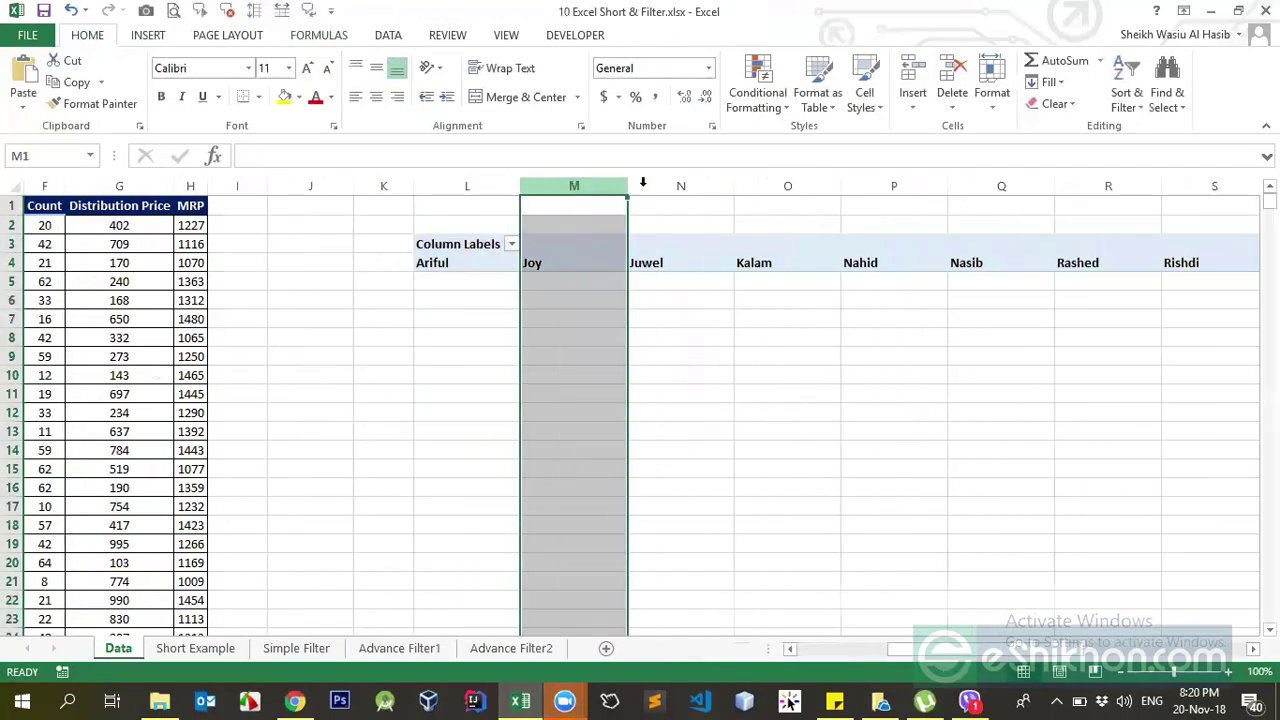
click(680, 184)
click(793, 184)
click(108, 263)
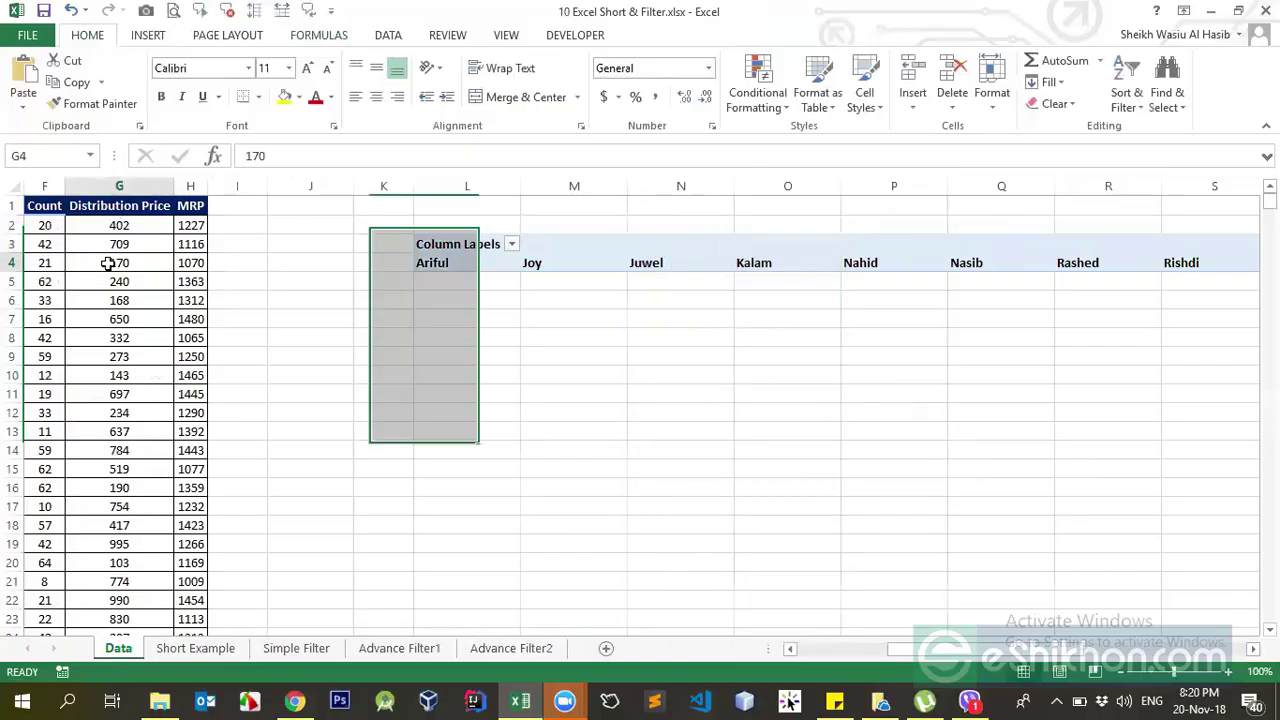
click(531, 263)
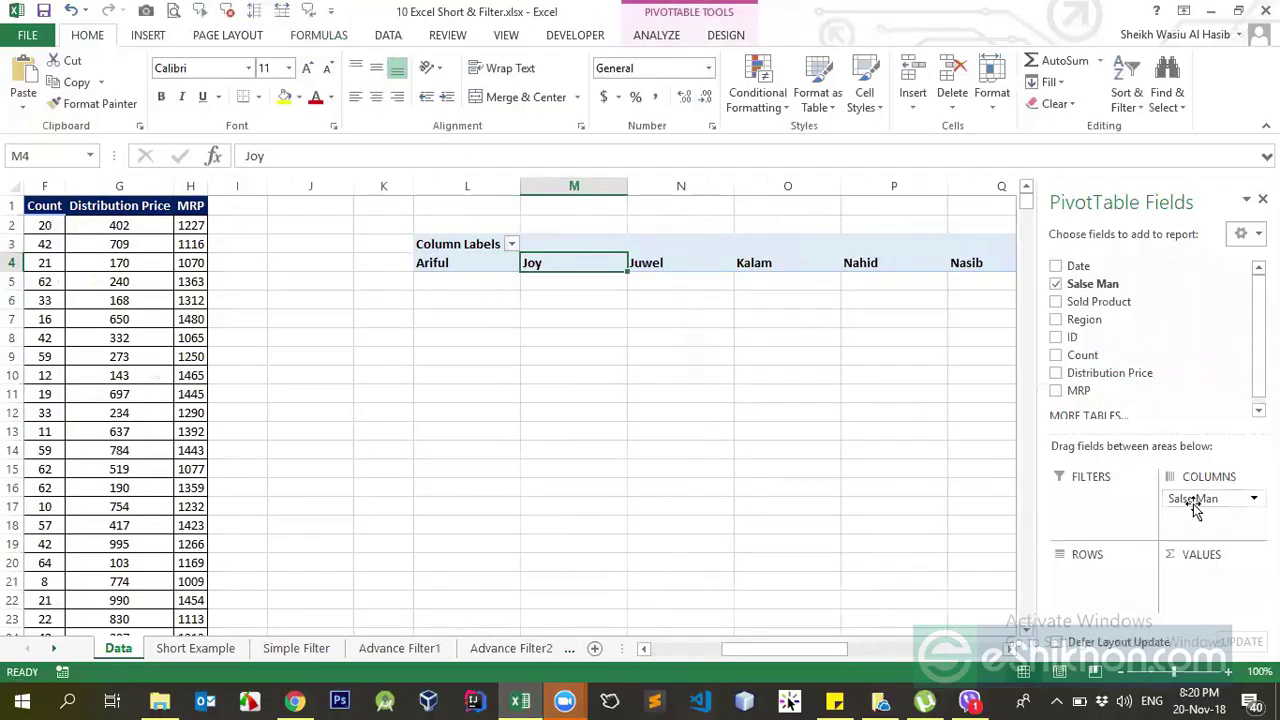
Remove the Salse Man field from the PivotTable's Columns area and place it in the Rows area.
drag(1194, 499, 1130, 375)
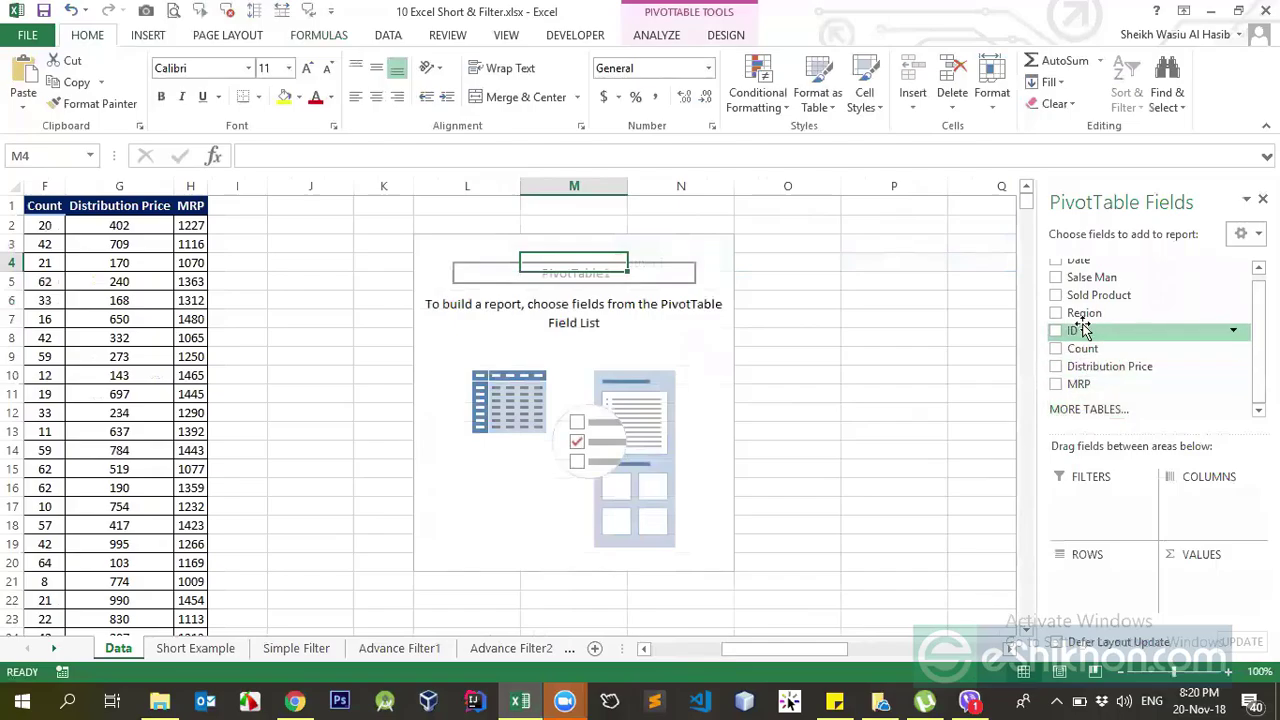
scroll(1134, 297, up, 1)
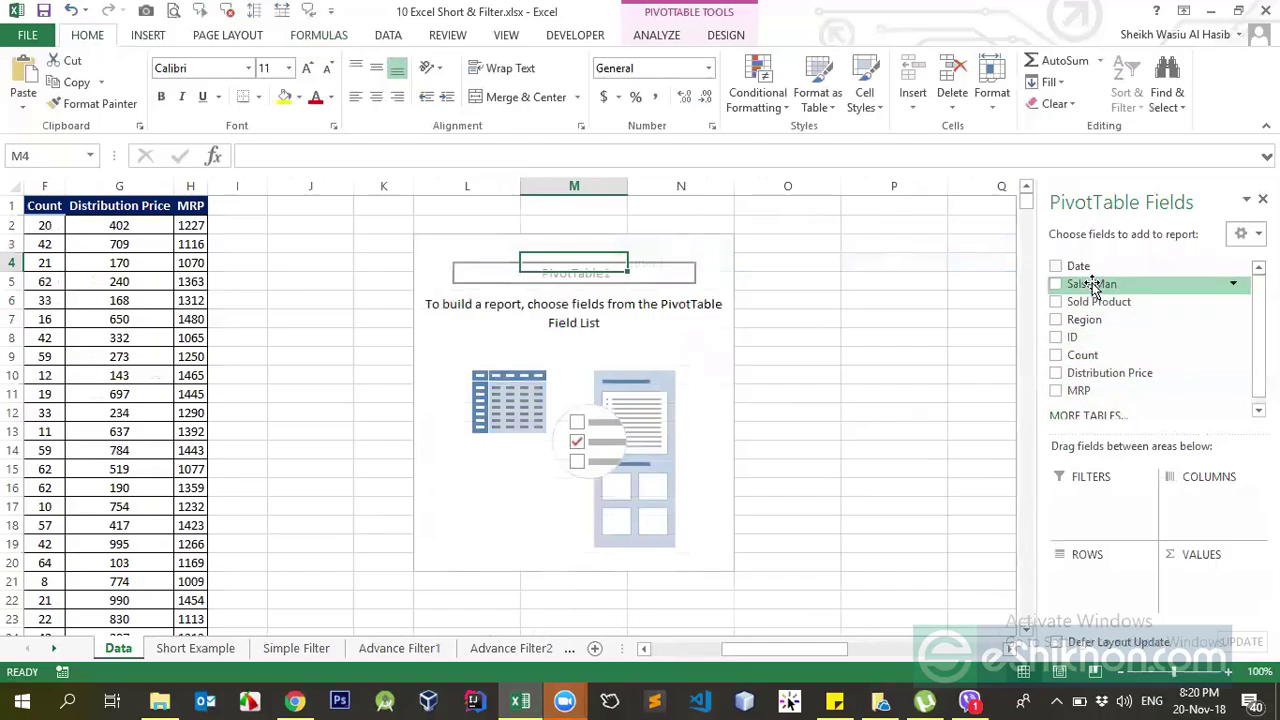
drag(1094, 283, 1086, 588)
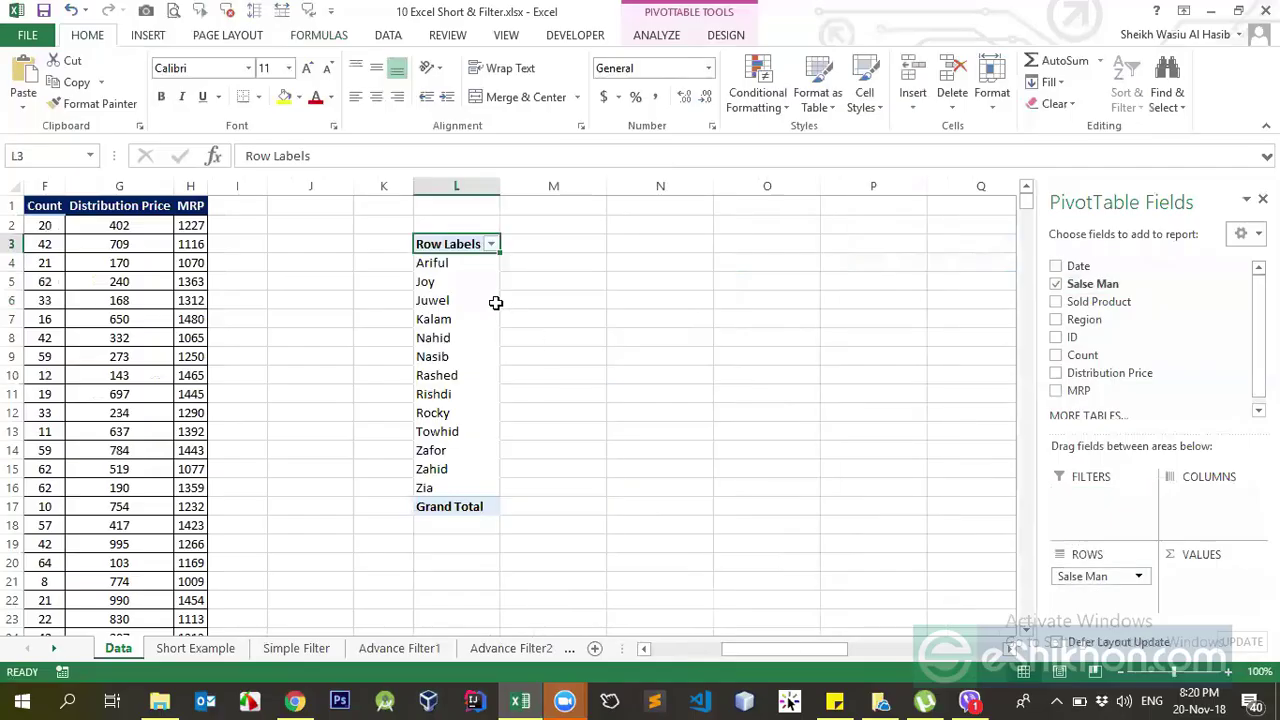
drag(830, 649, 740, 649)
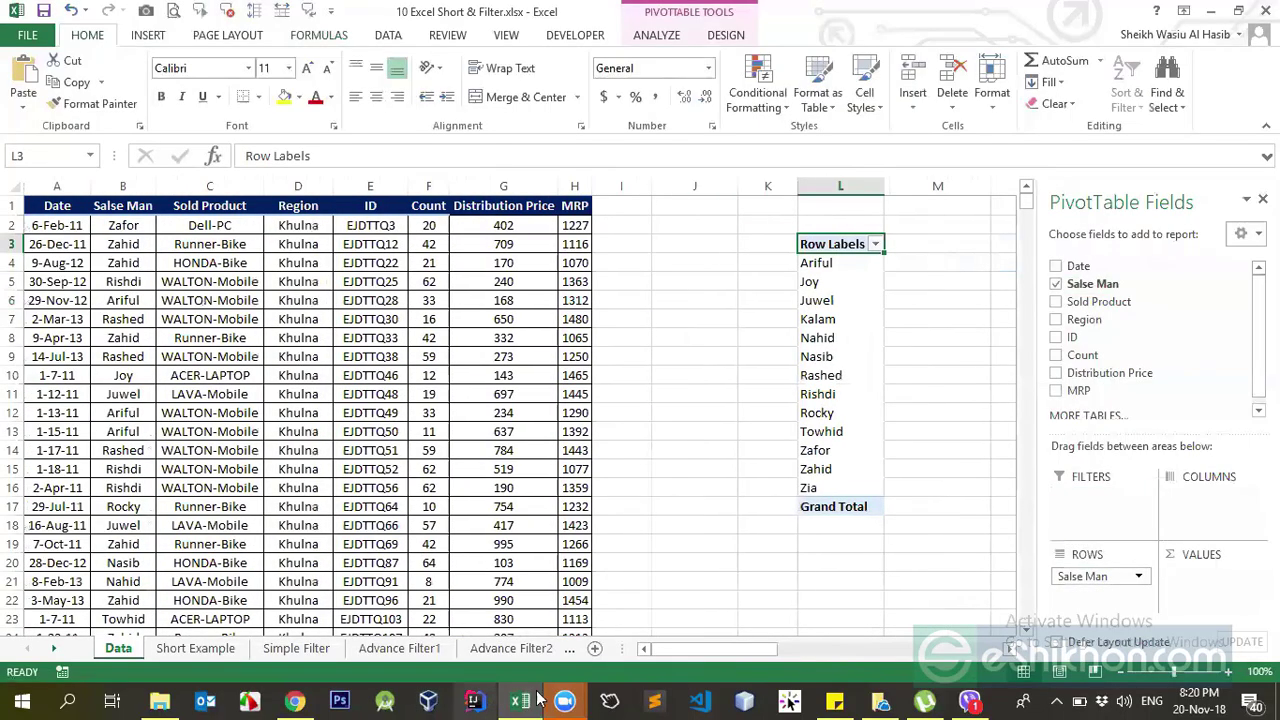
click(562, 700)
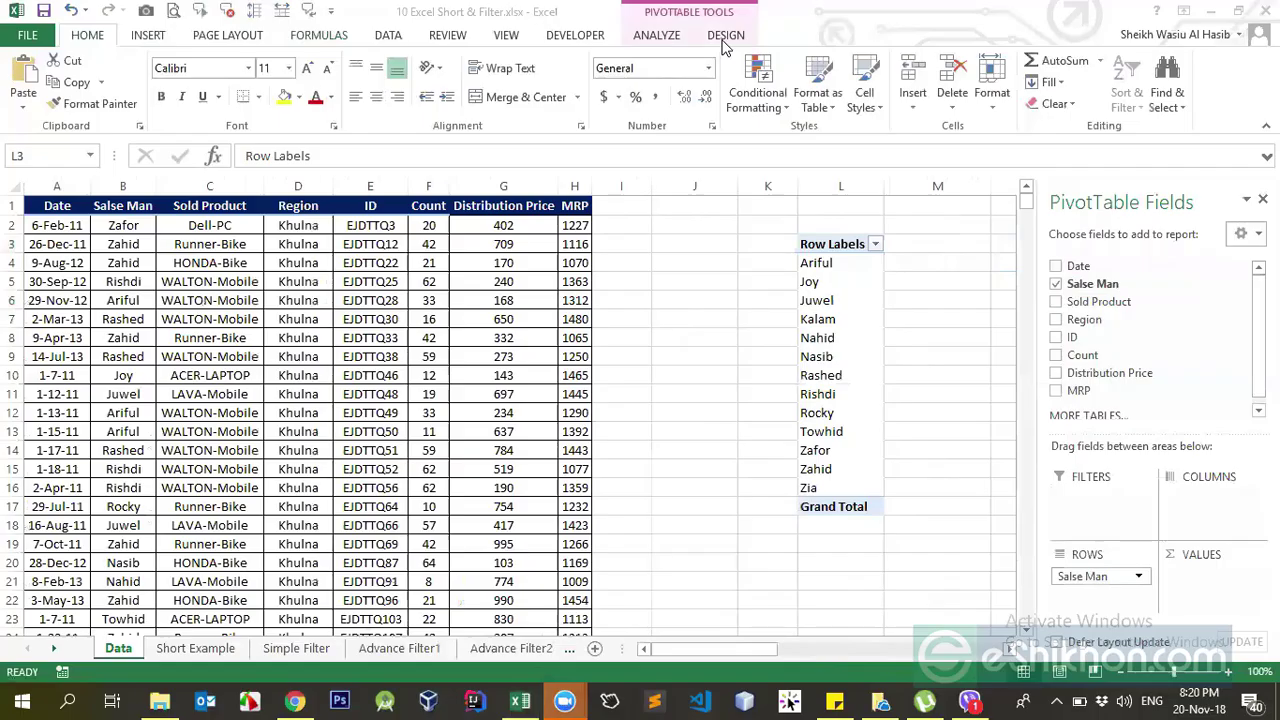
click(678, 431)
Add the Sold Product field to the PivotTable's Columns area and review the salesman row labels against the product headings.
click(200, 283)
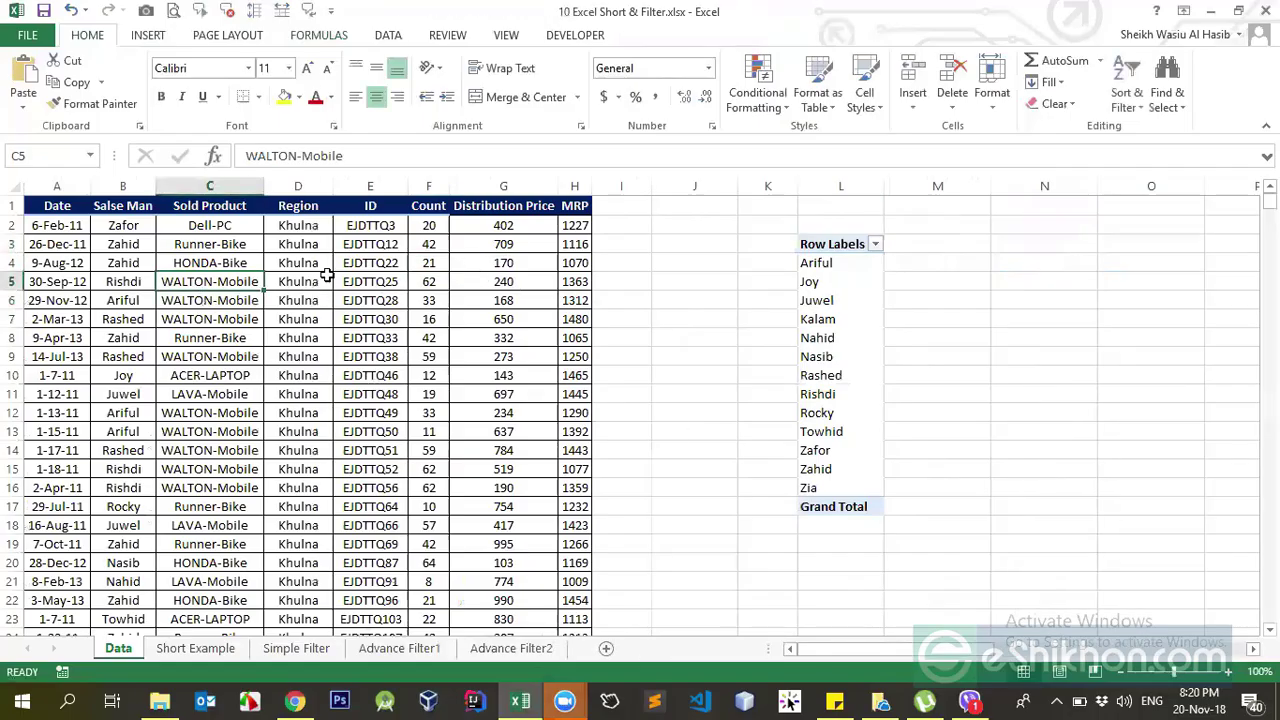
drag(913, 252, 1157, 237)
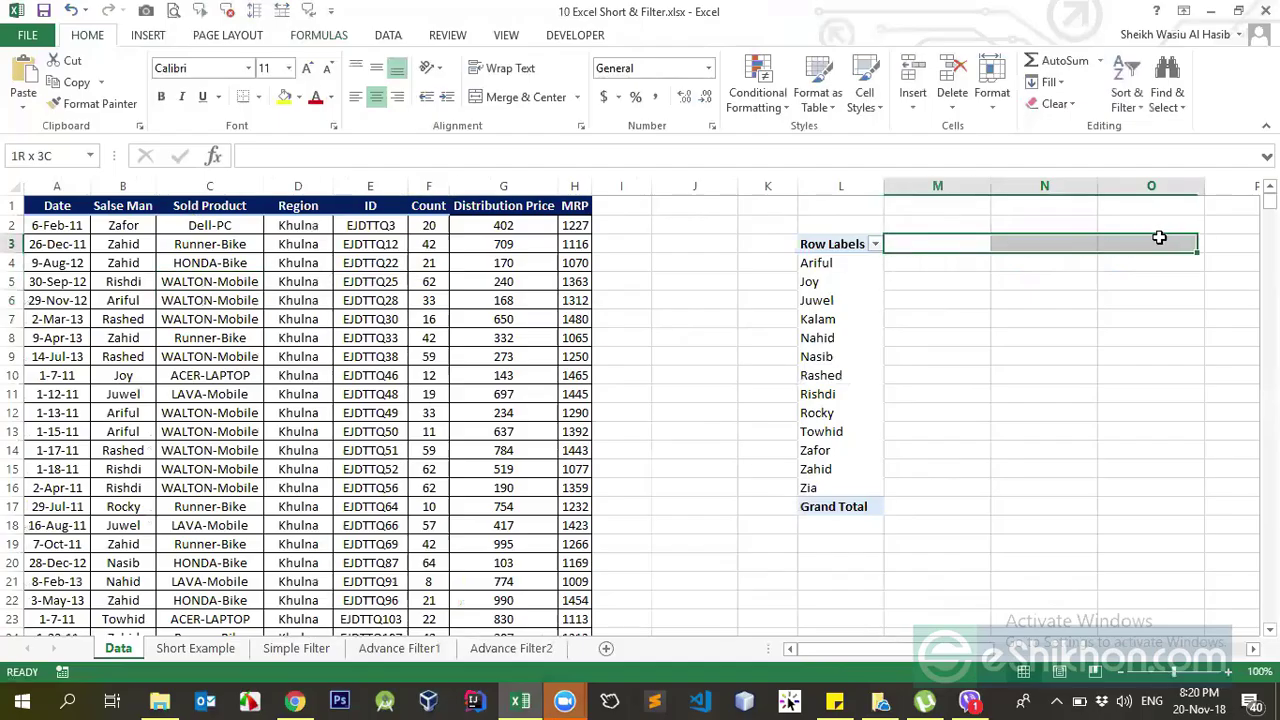
click(851, 299)
drag(1098, 301, 1205, 500)
drag(806, 662, 786, 592)
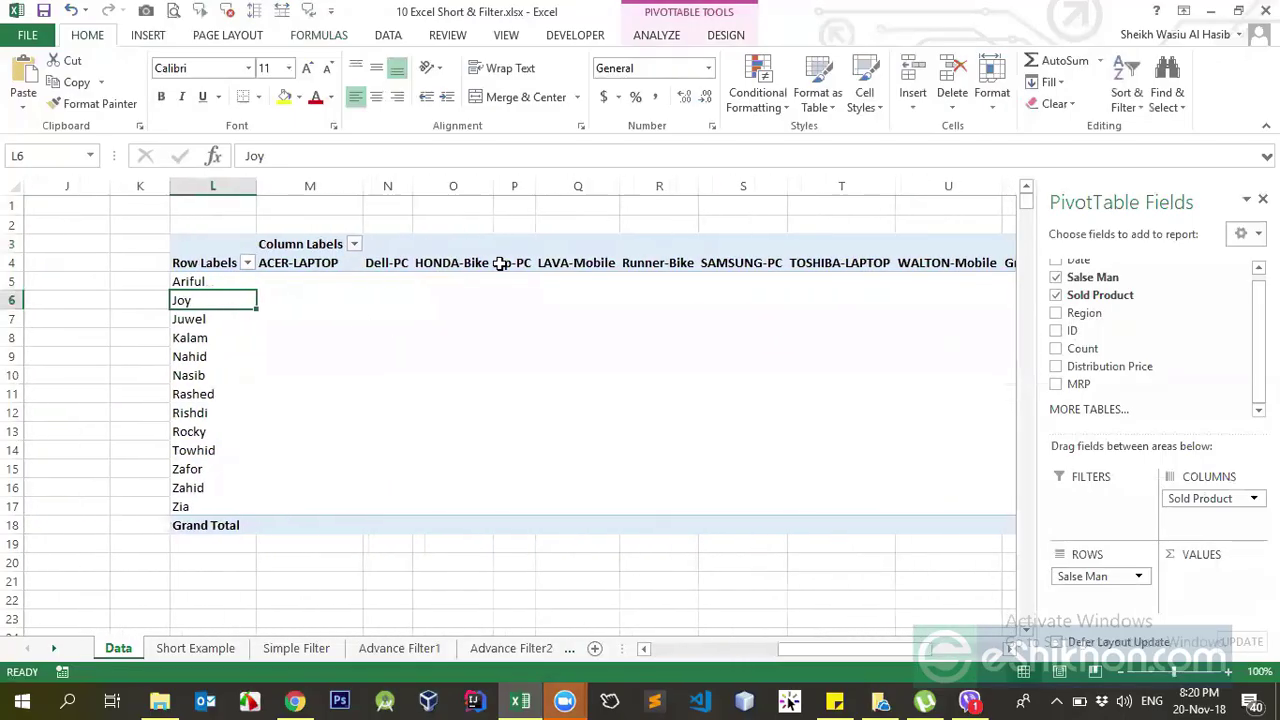
drag(215, 285, 215, 506)
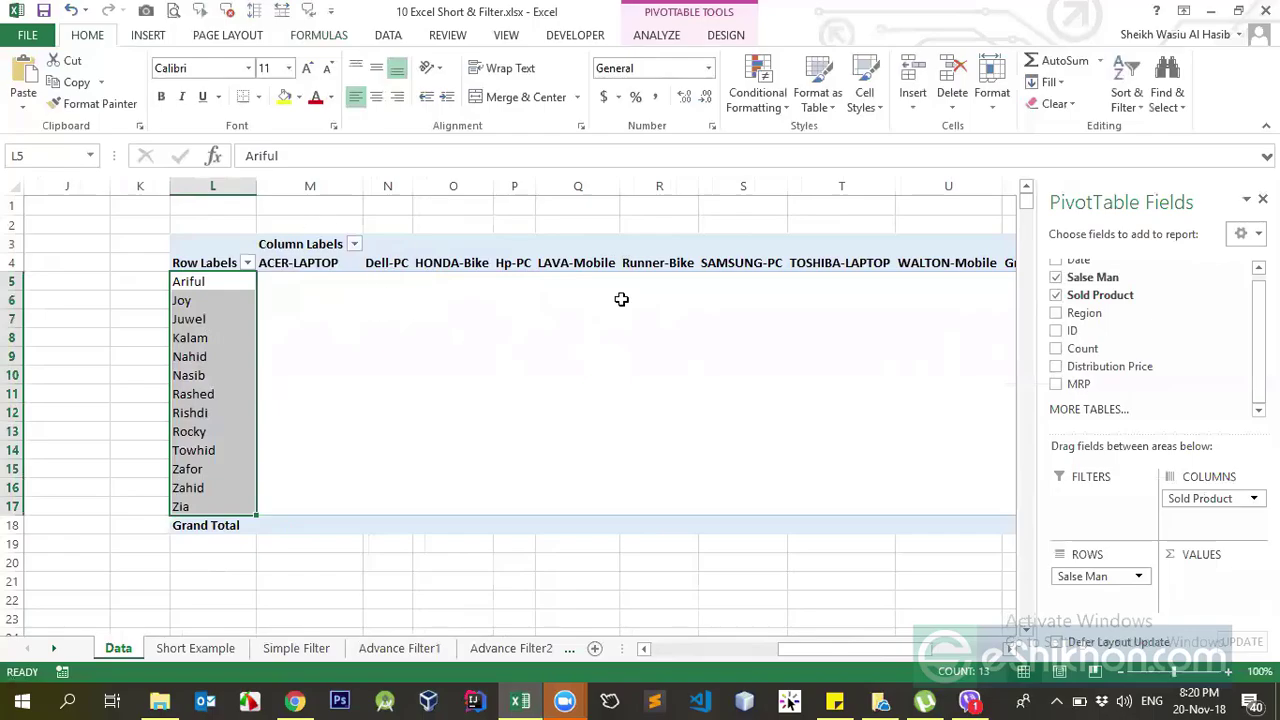
Check the Count column of the sales table and add the Count field to the PivotTable's Values area.
drag(832, 652, 747, 652)
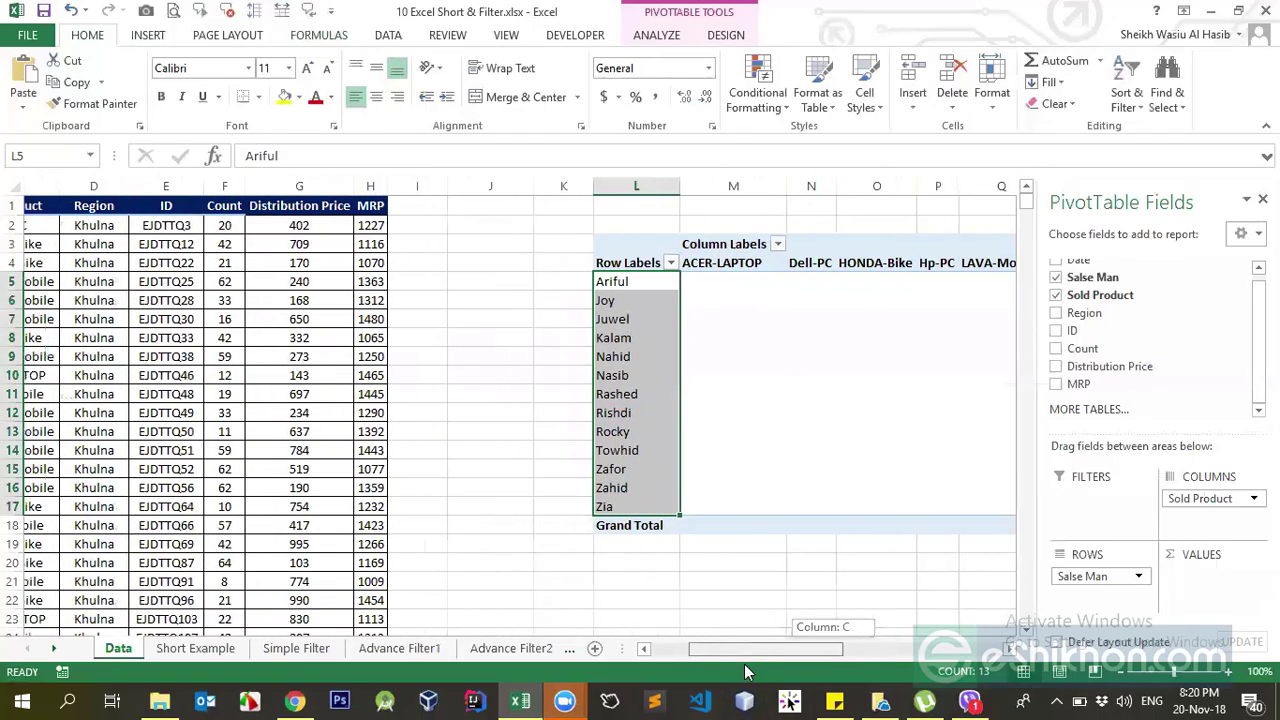
click(575, 338)
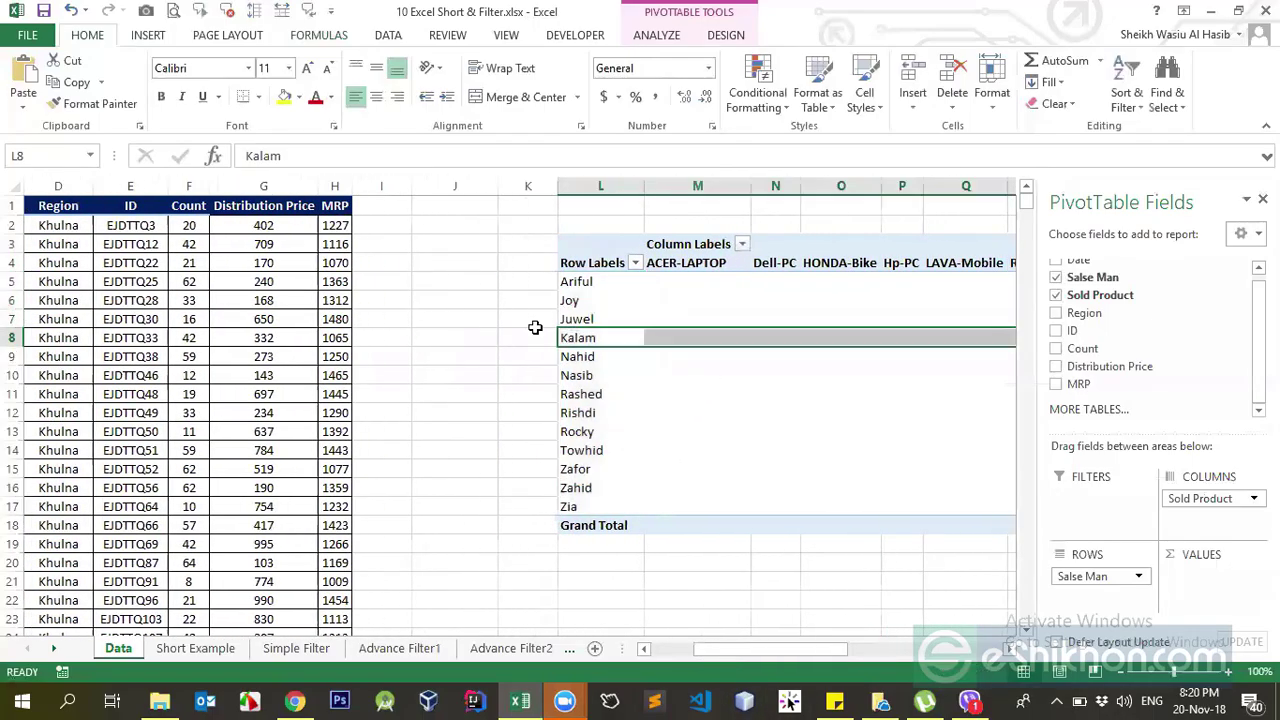
click(186, 186)
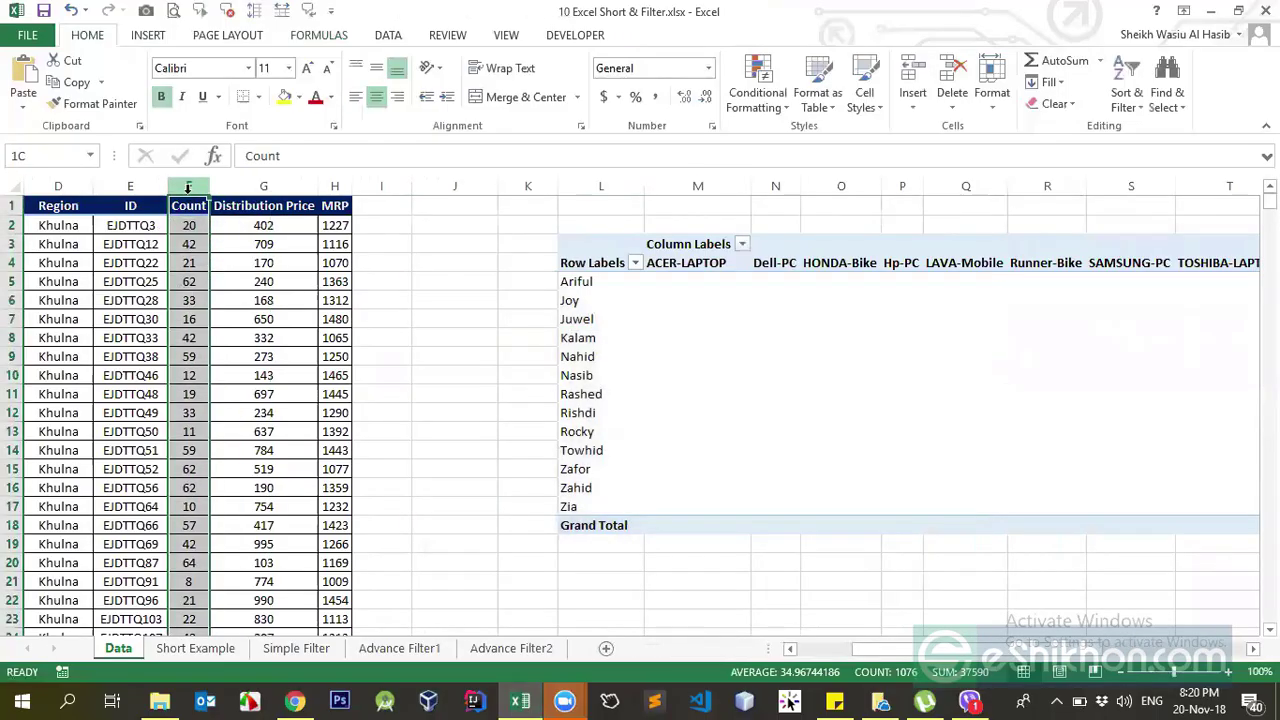
click(607, 286)
click(760, 358)
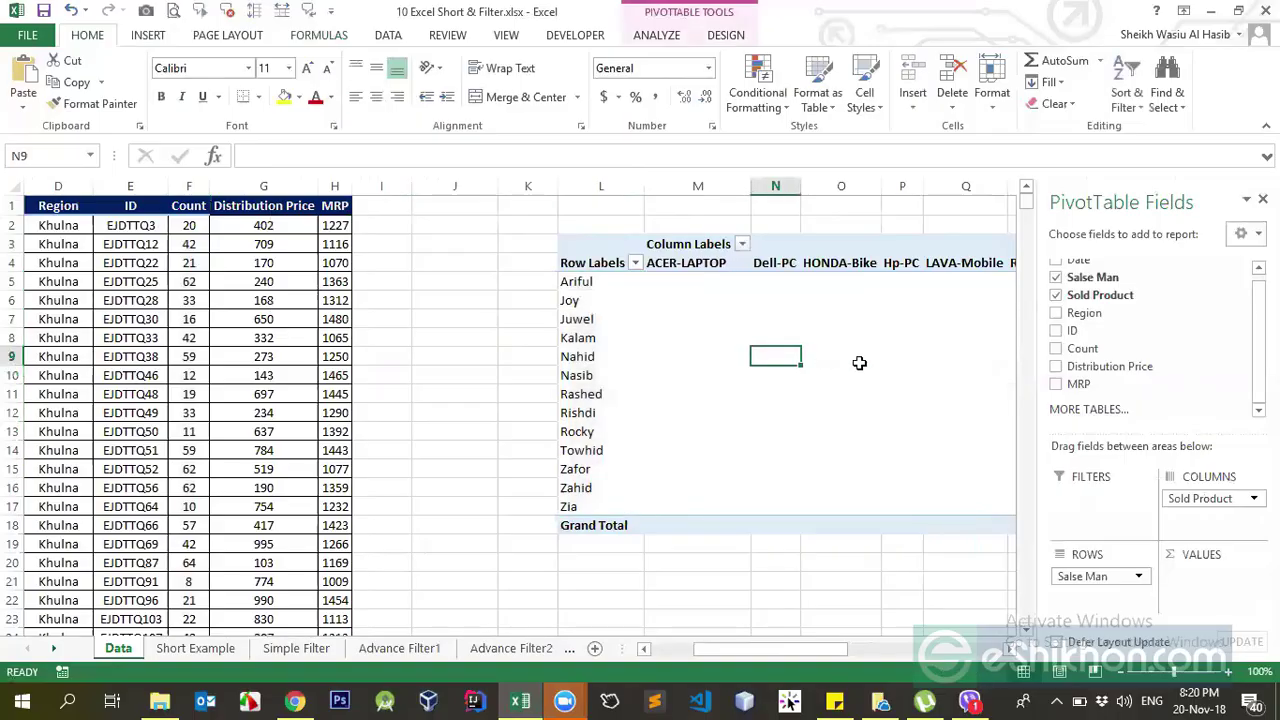
drag(1080, 348, 1200, 586)
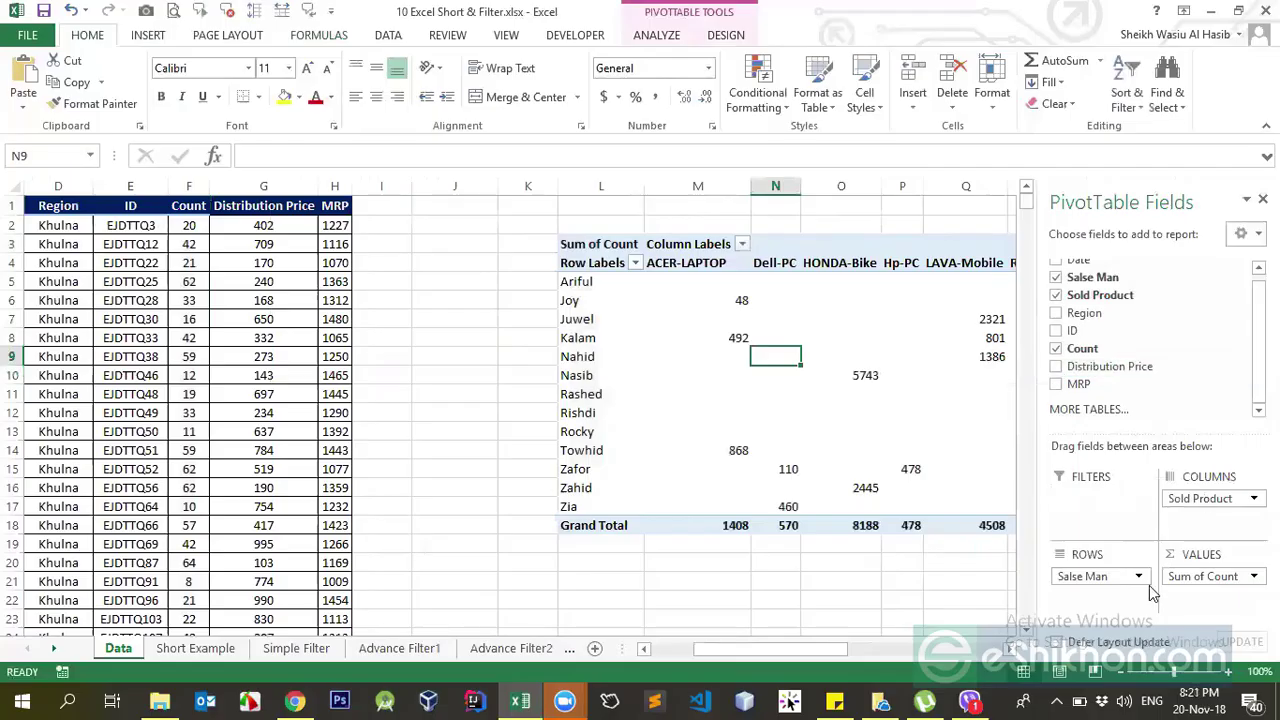
Compare the Count, ID and Region columns of the sales table with the PivotTable's Sum of Count values.
click(188, 186)
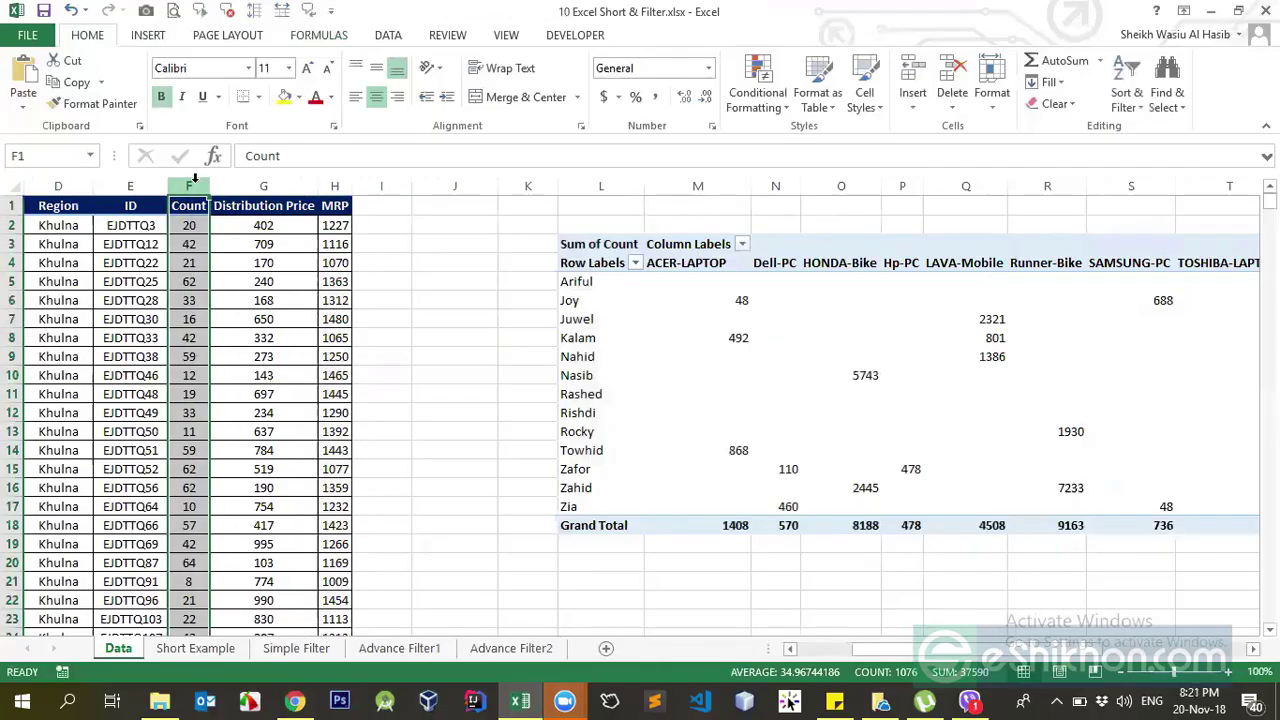
click(933, 412)
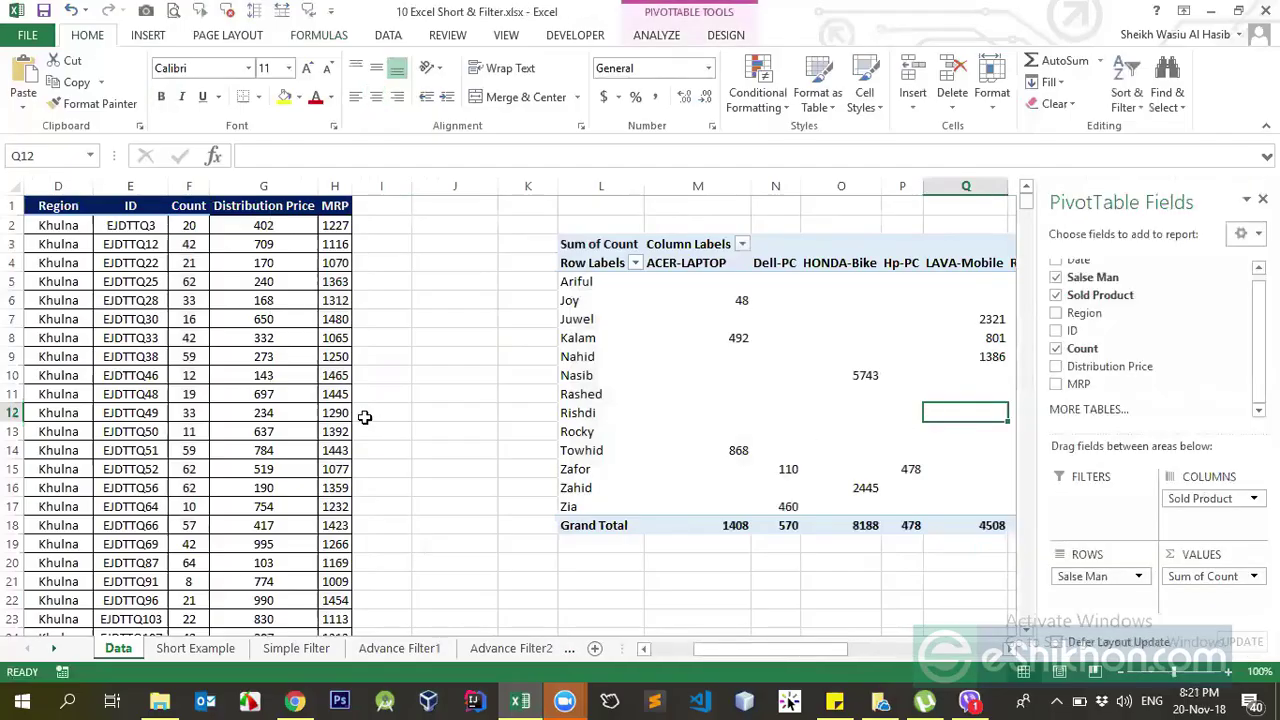
click(121, 204)
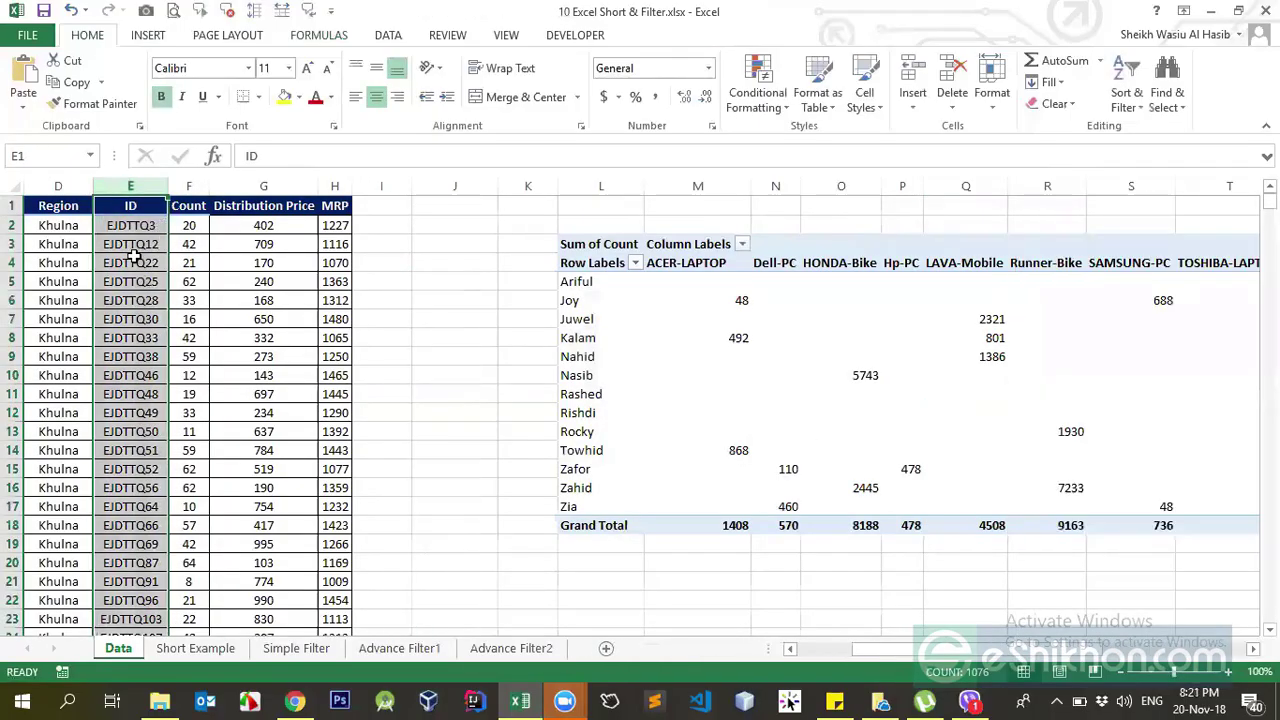
click(80, 186)
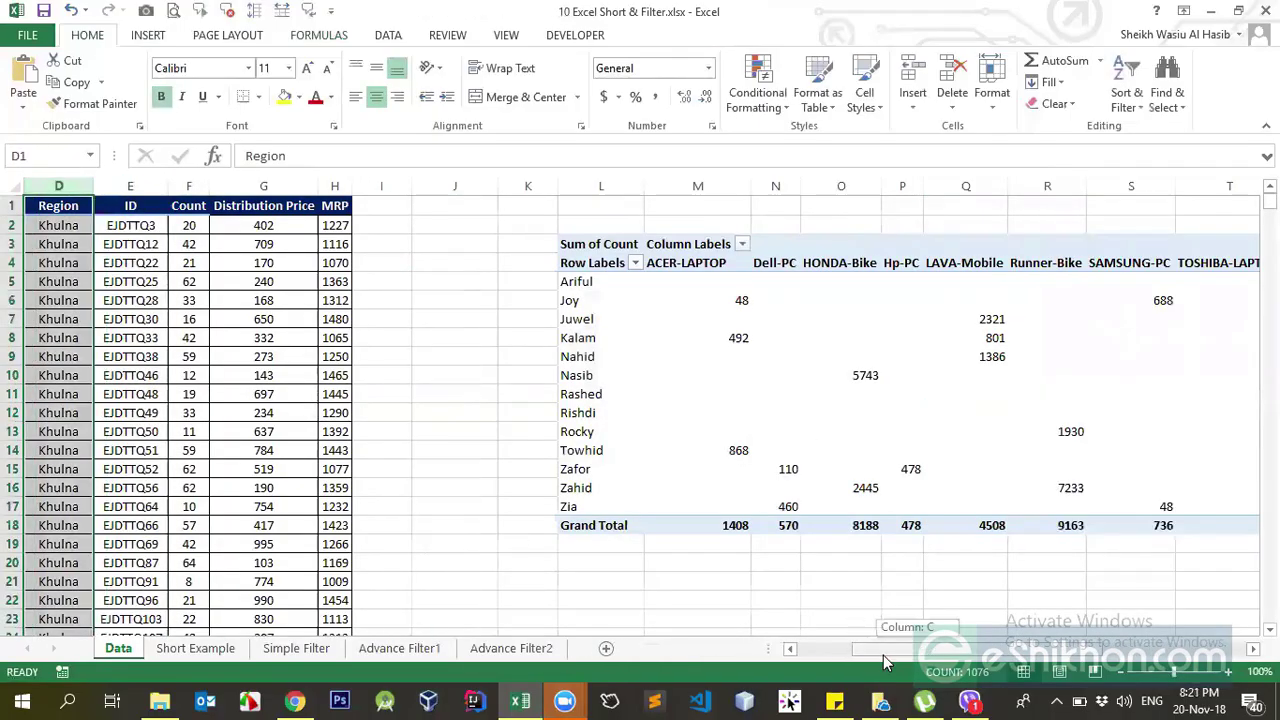
drag(883, 655, 832, 653)
click(1078, 452)
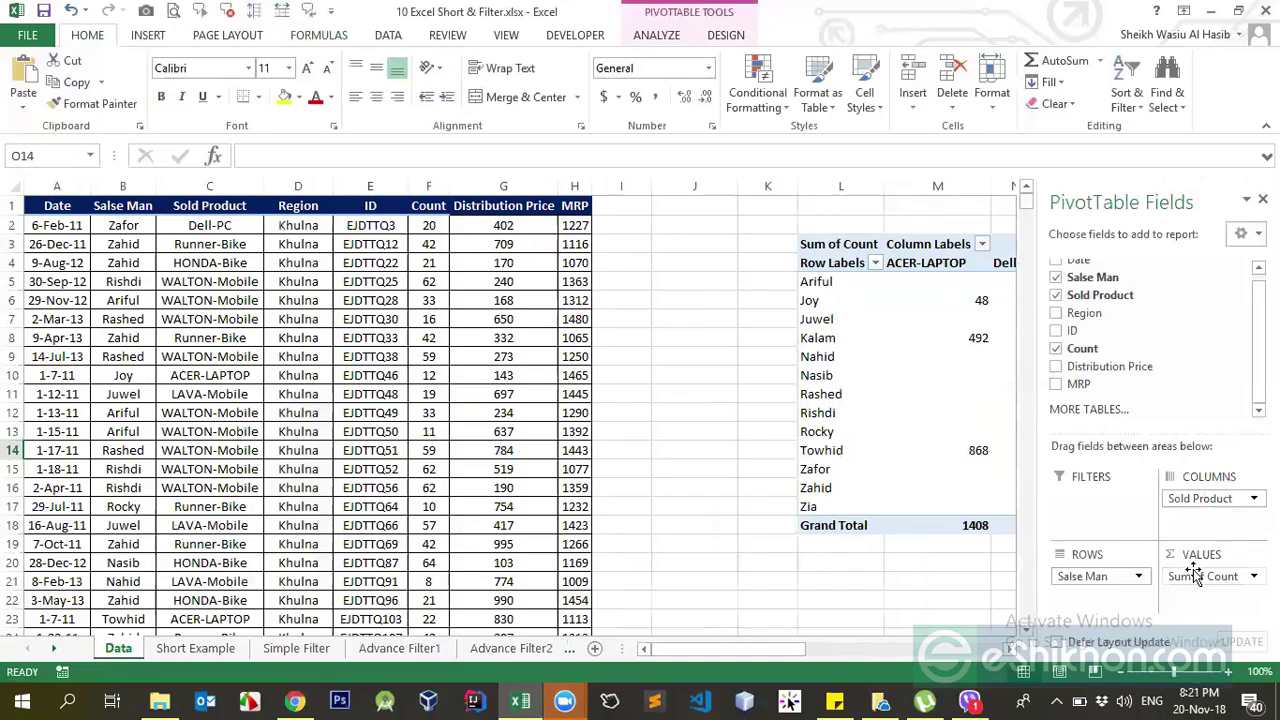
drag(806, 648, 838, 647)
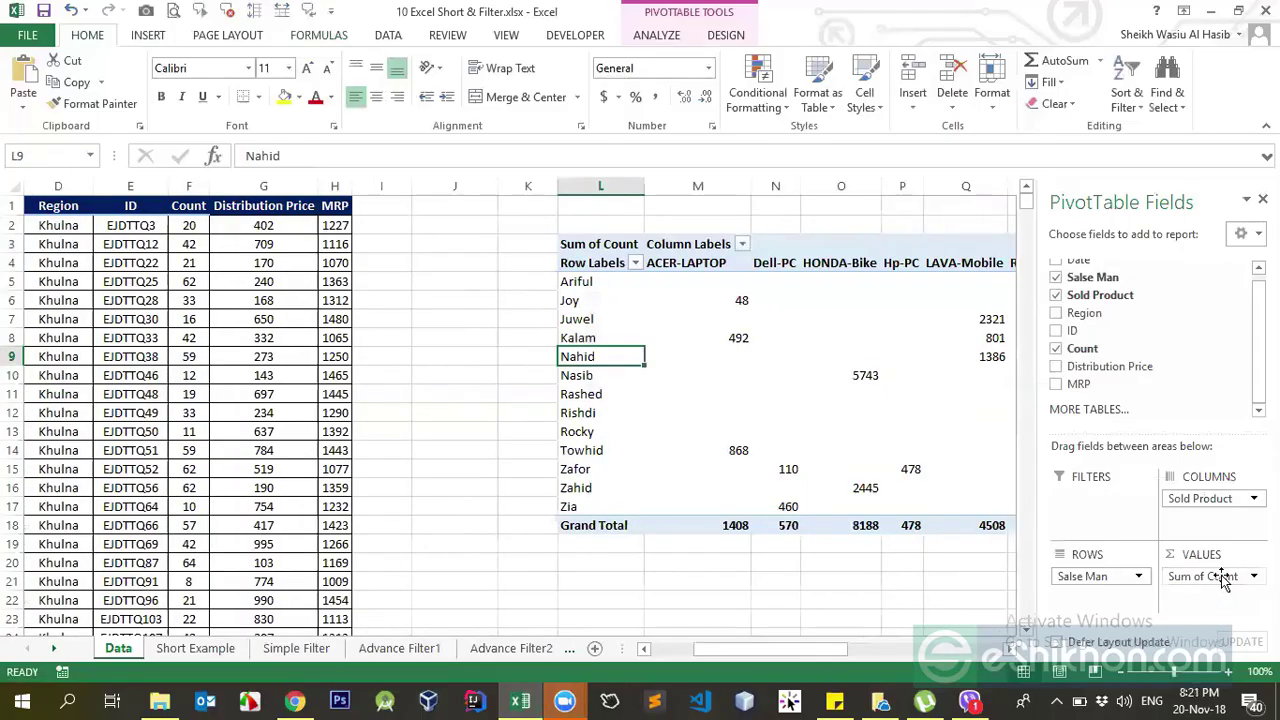
drag(804, 651, 758, 649)
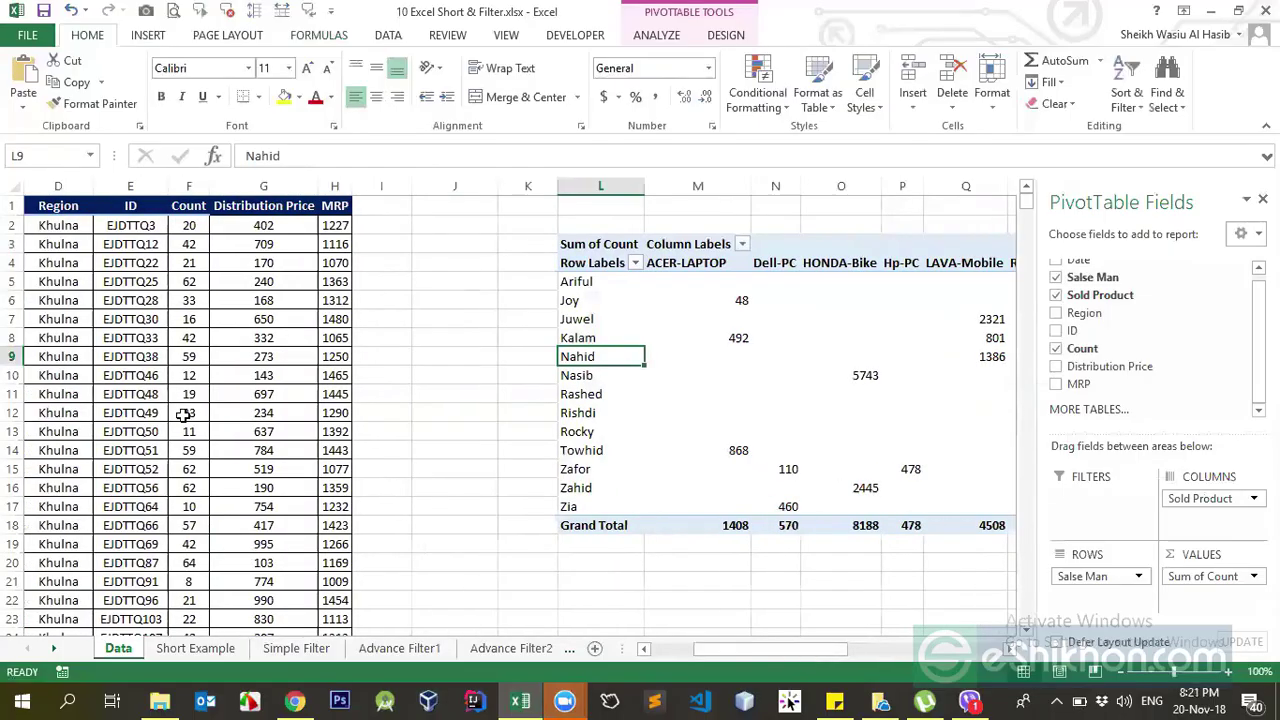
click(129, 204)
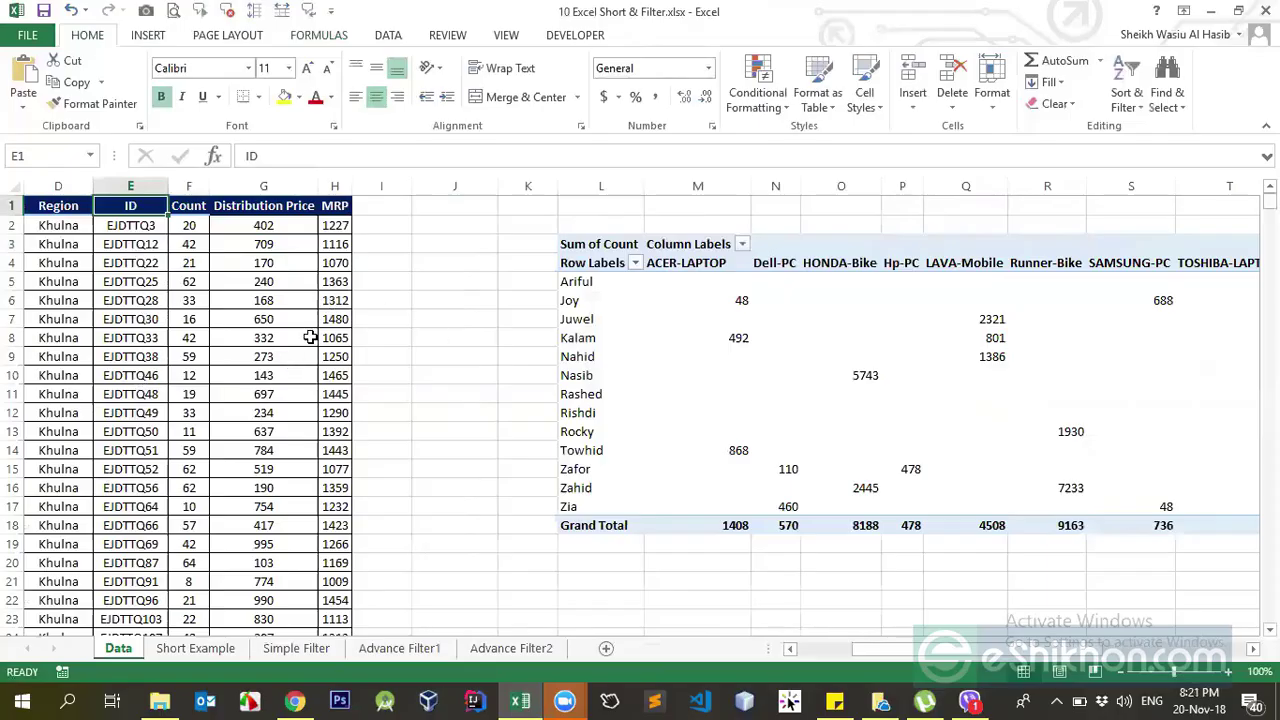
click(118, 288)
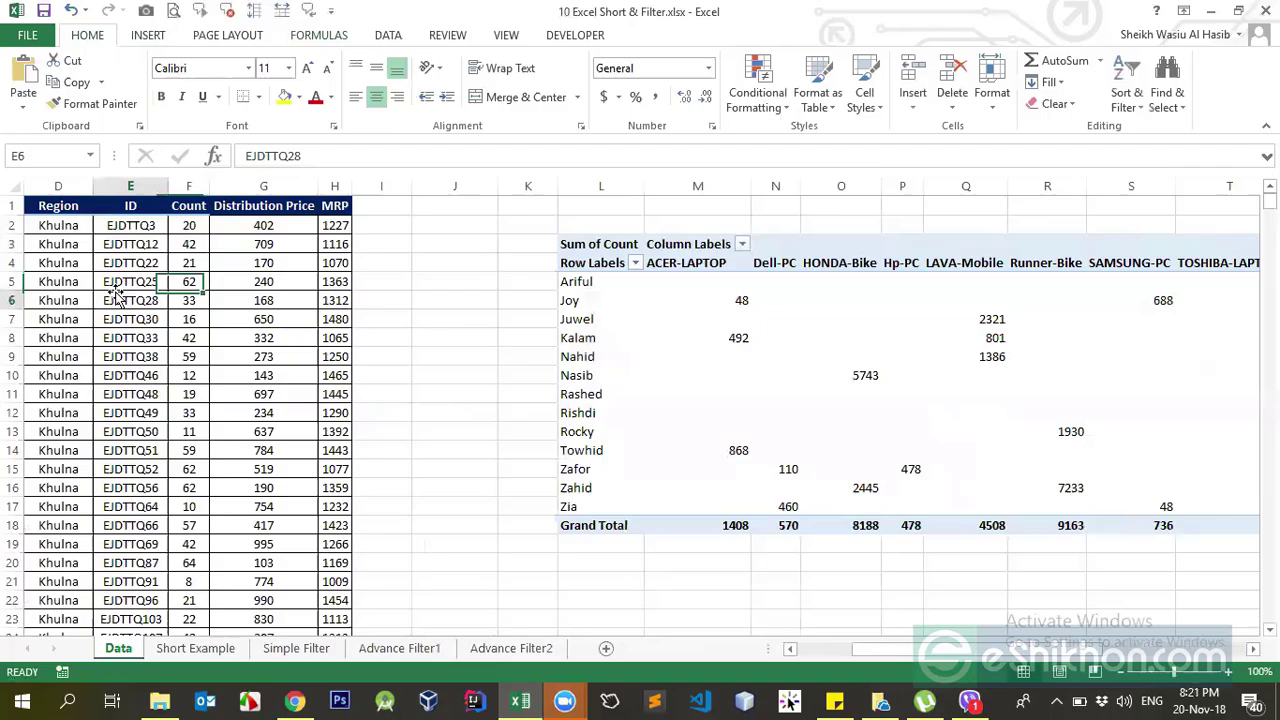
click(651, 340)
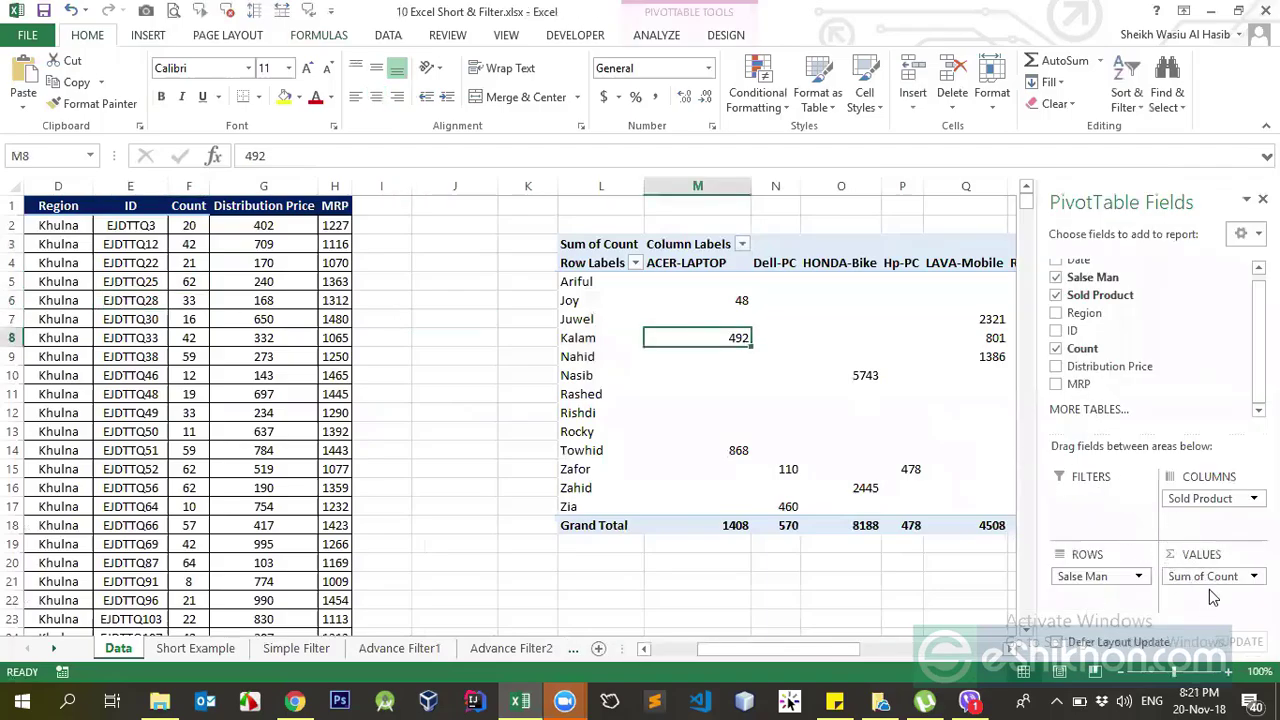
Take the Count field out of the PivotTable, add it back, and remove it from the Values area again.
click(1252, 577)
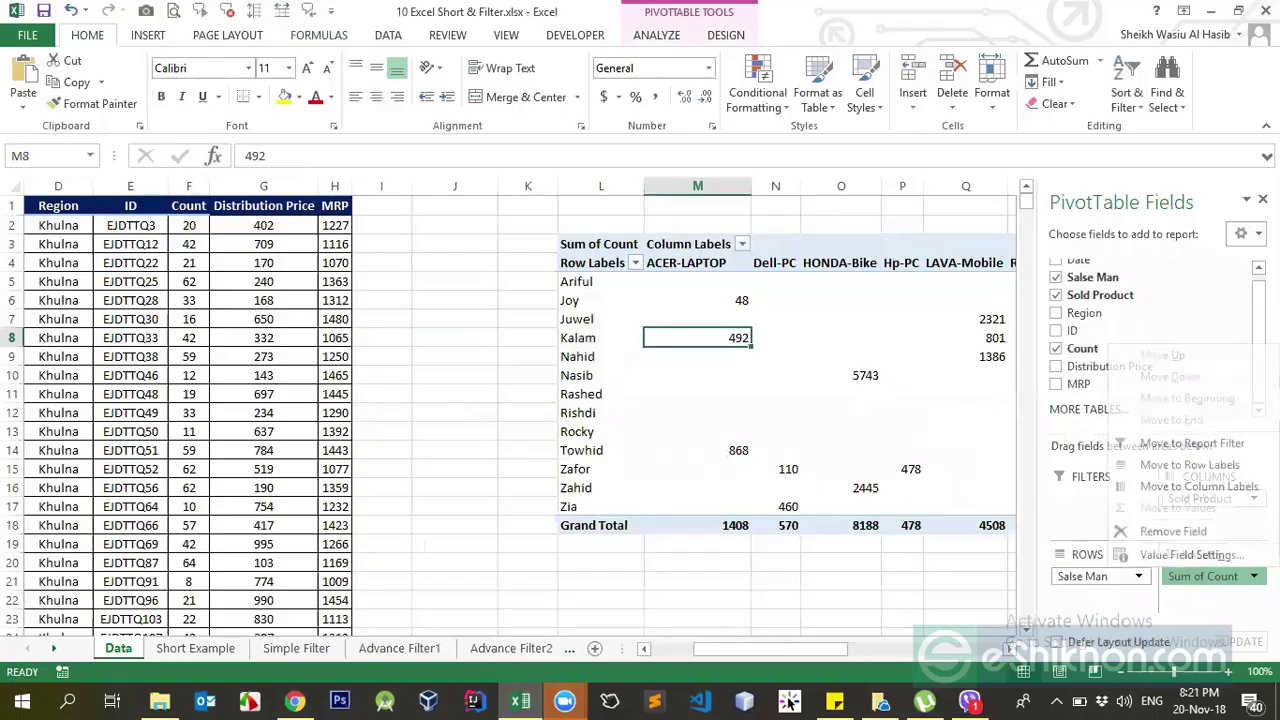
click(1170, 531)
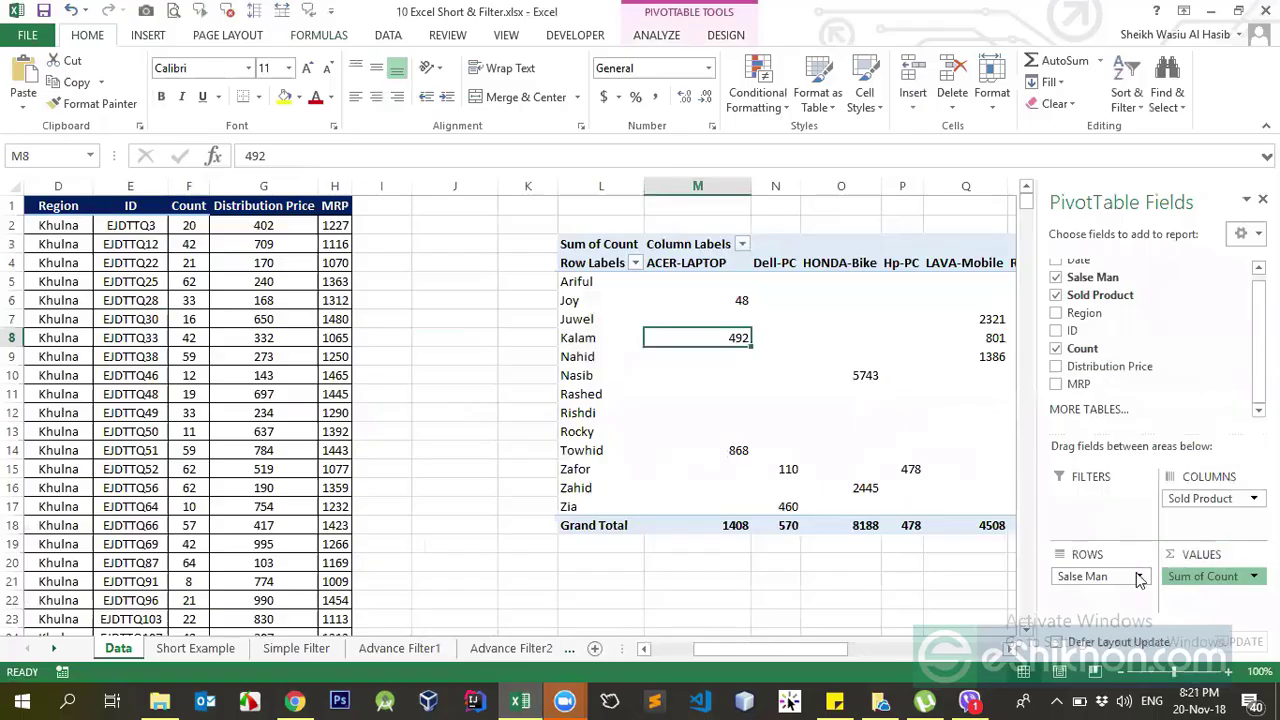
click(1080, 348)
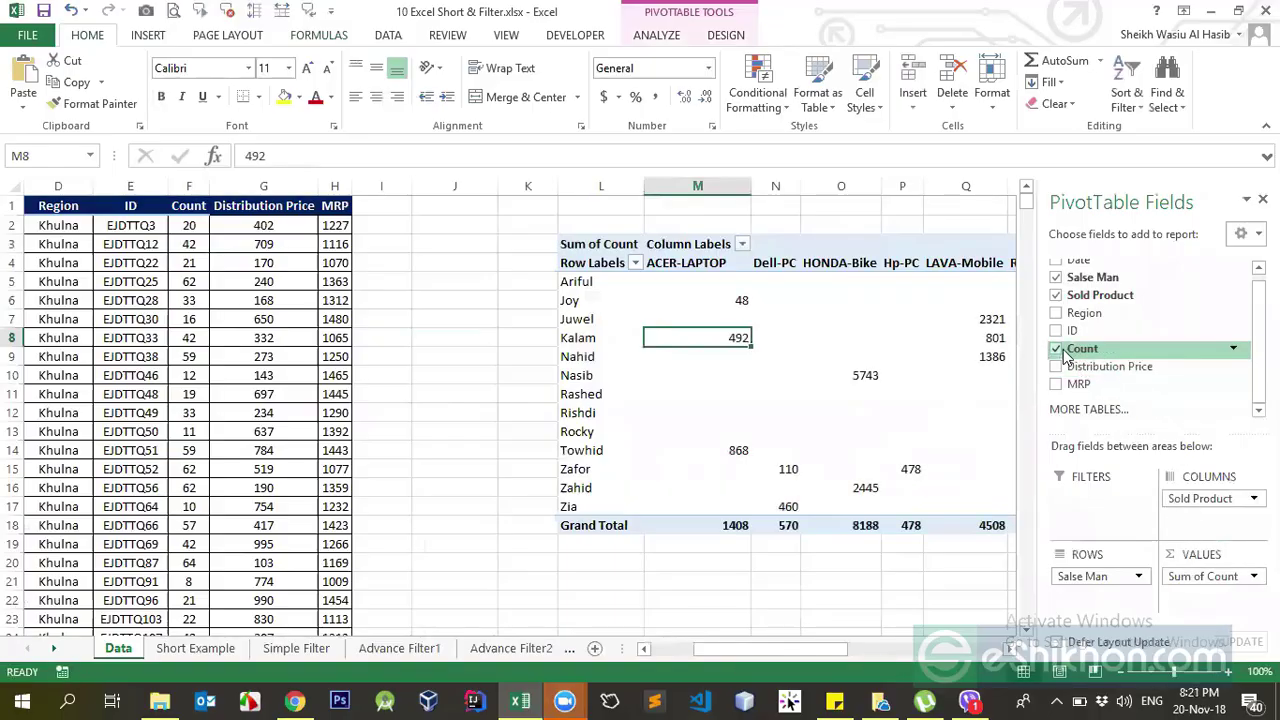
click(1056, 349)
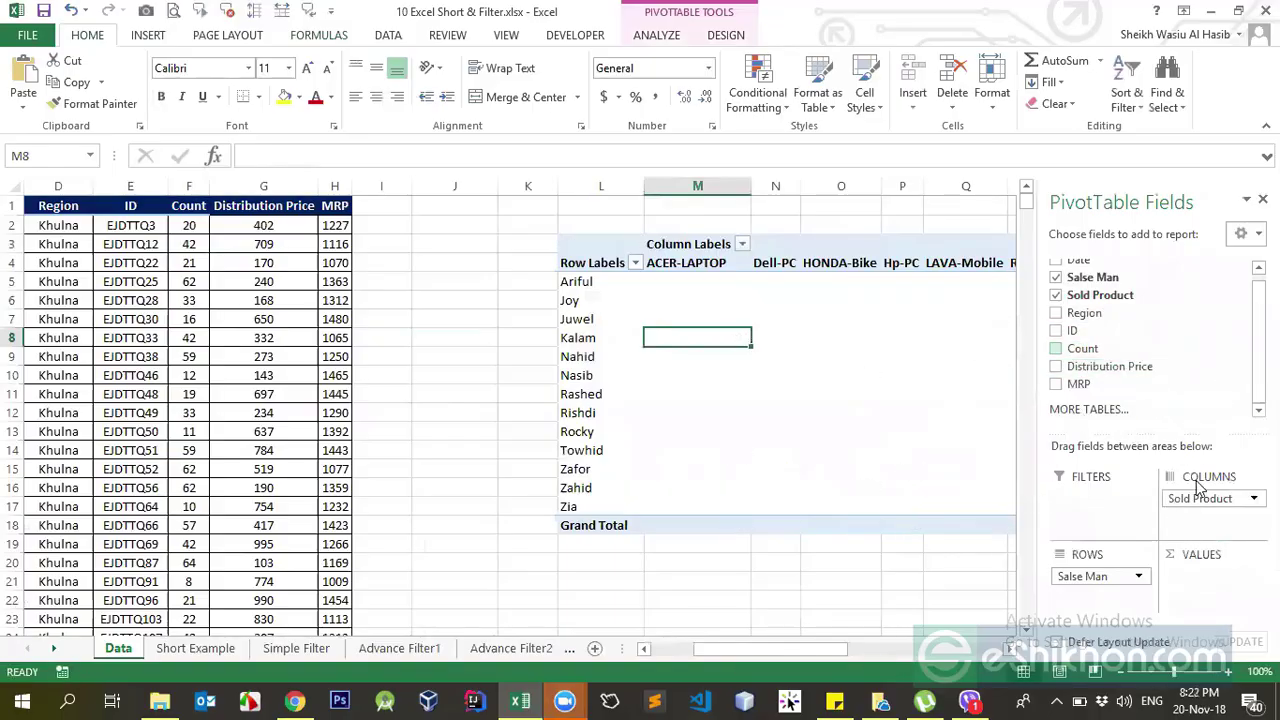
click(1056, 349)
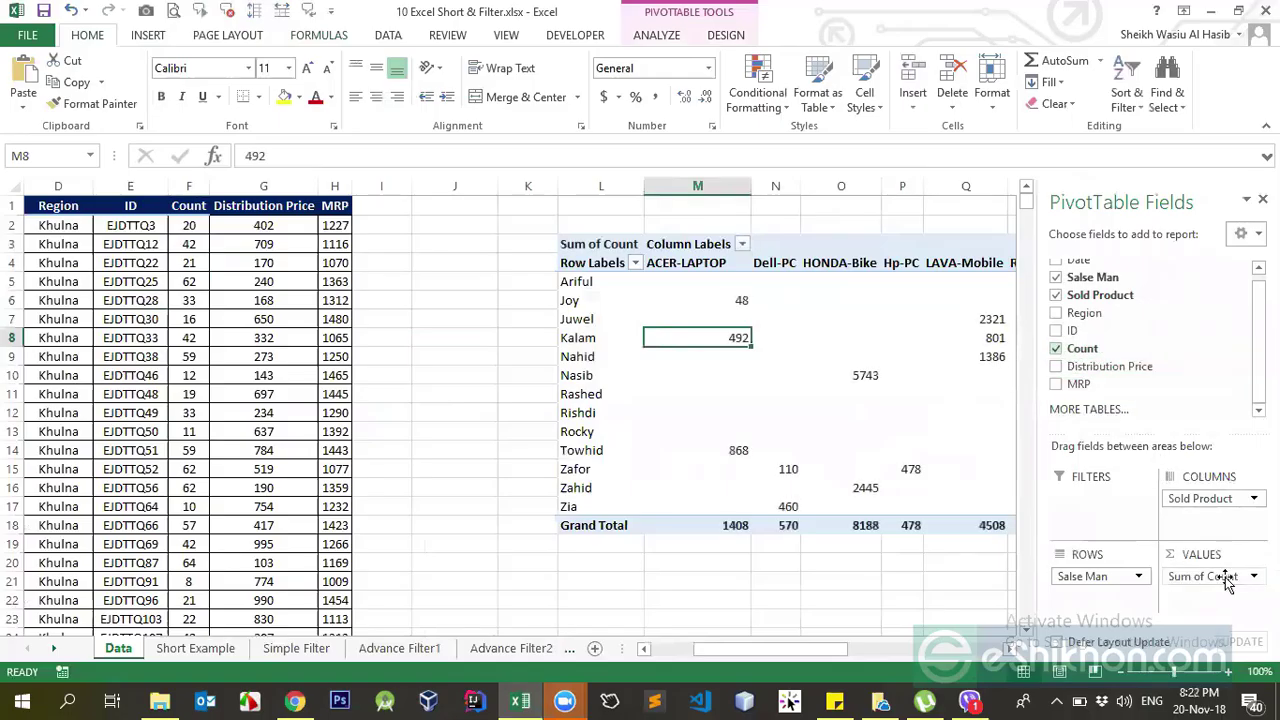
drag(1220, 585, 1127, 358)
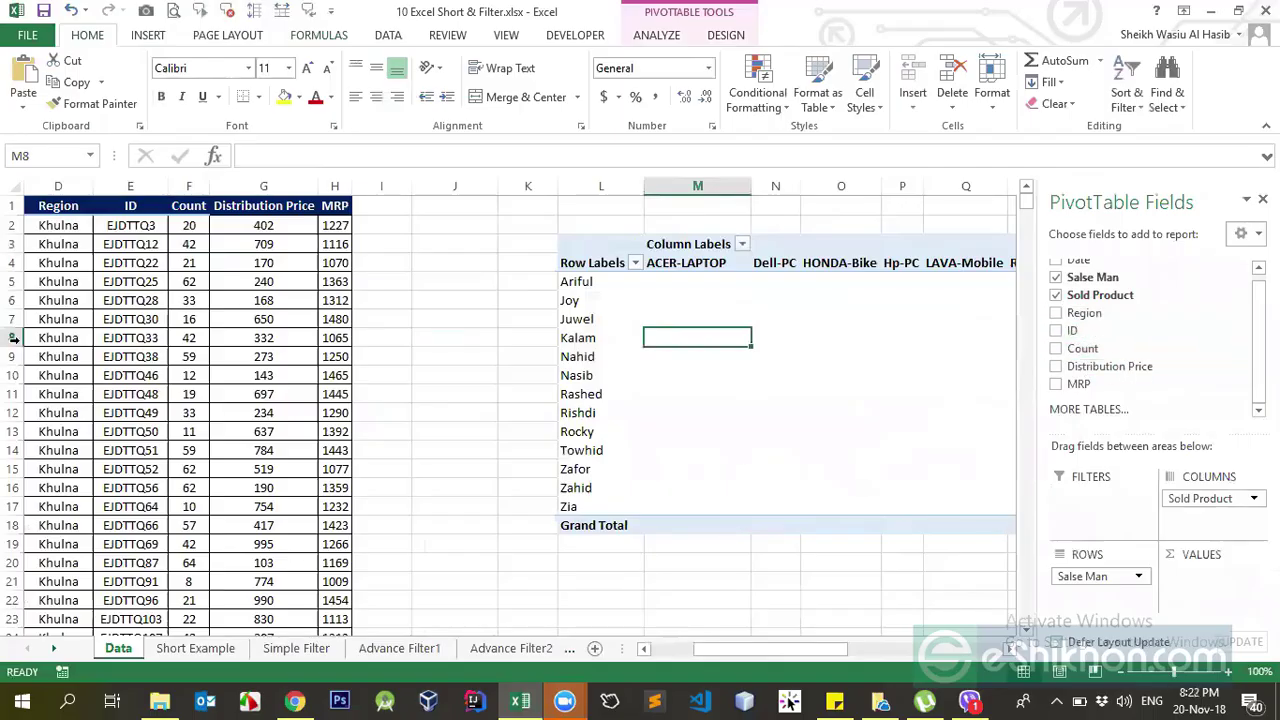
Check the Region column of the sales table and add the Region field to the PivotTable's Values area.
click(62, 193)
click(57, 243)
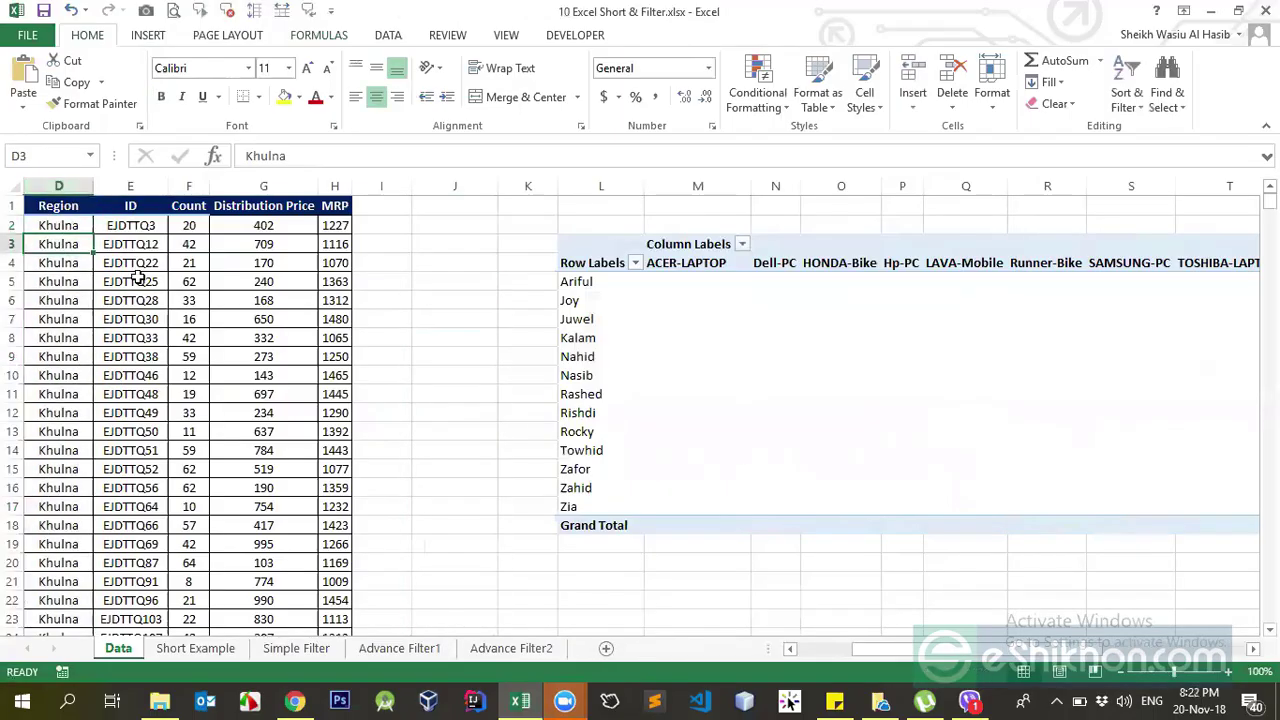
click(640, 378)
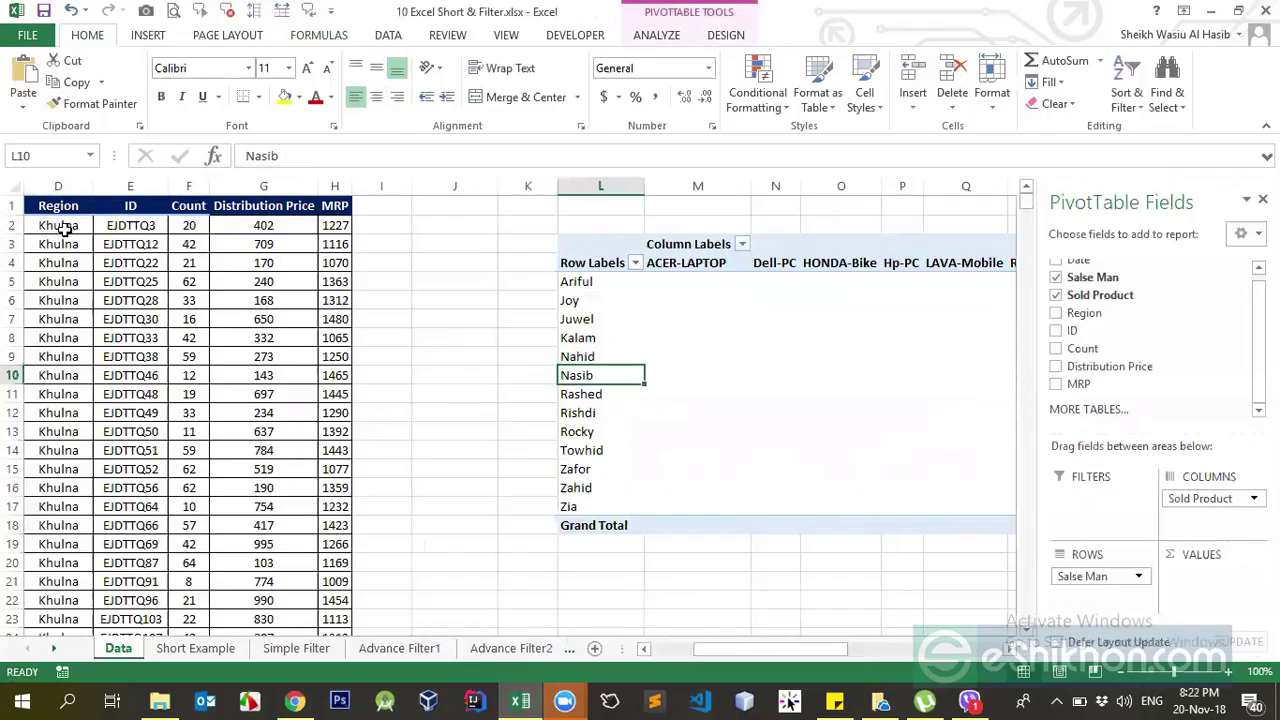
drag(1084, 313, 1210, 575)
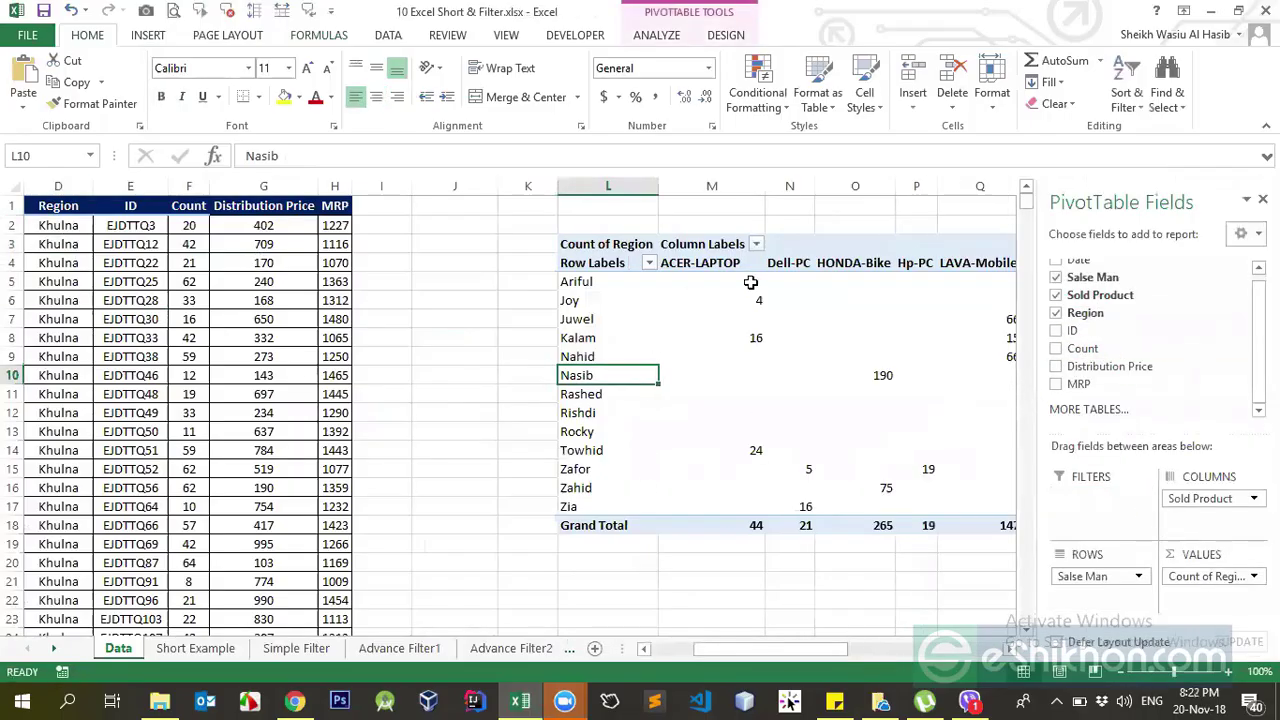
drag(800, 655, 876, 652)
Try summarizing the PivotTable's Region values by Sum, undo it, and reopen the Region value field settings without changing them.
click(1212, 576)
click(1148, 551)
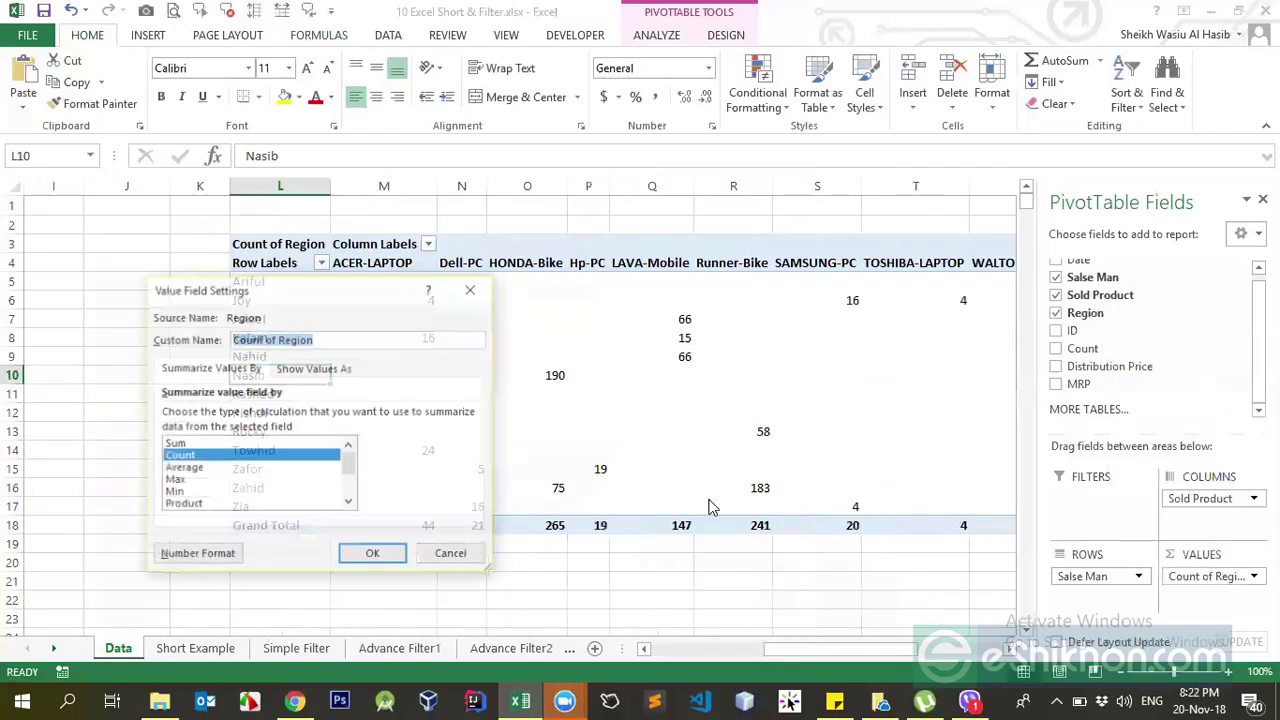
click(176, 443)
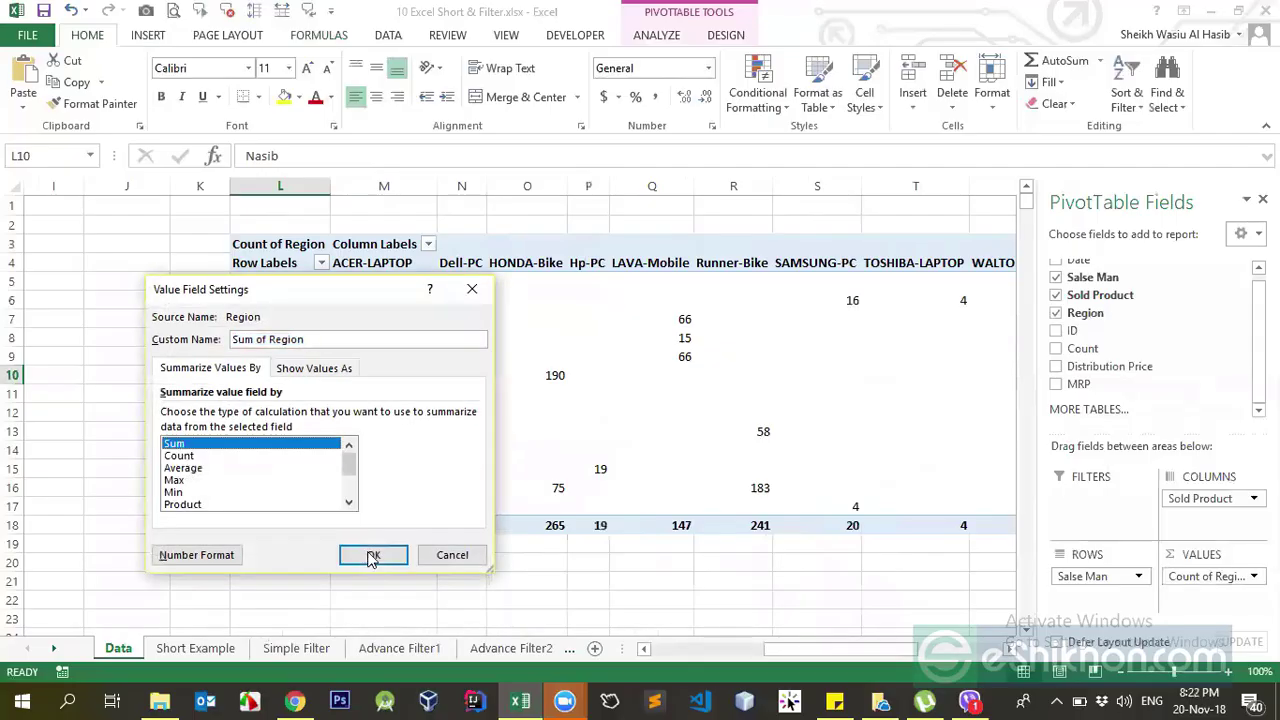
click(372, 553)
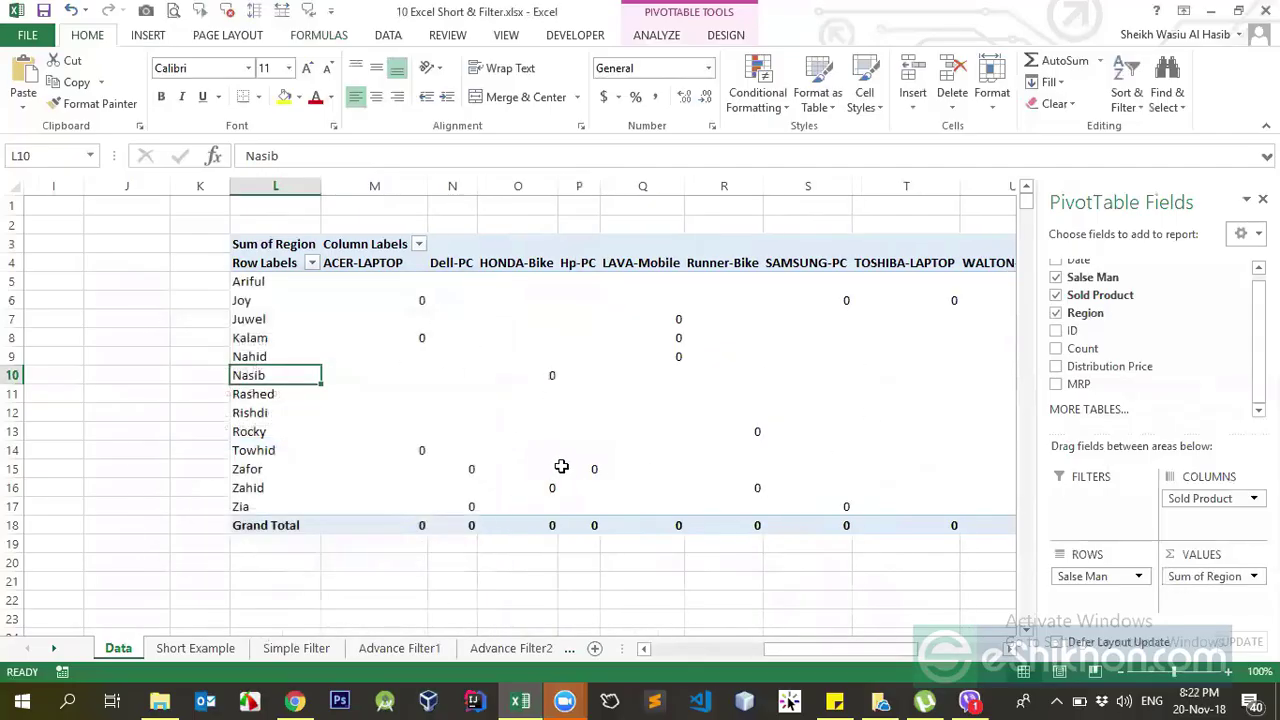
key(ctrl+z)
click(1248, 580)
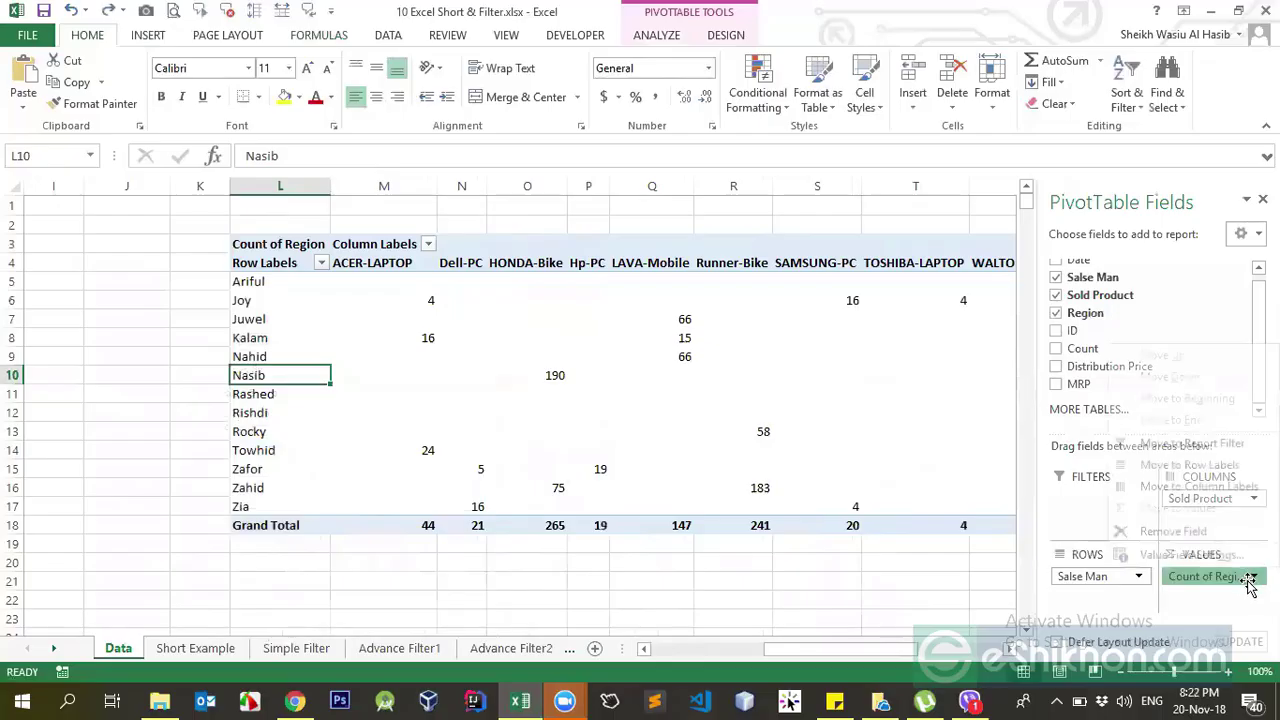
click(1160, 554)
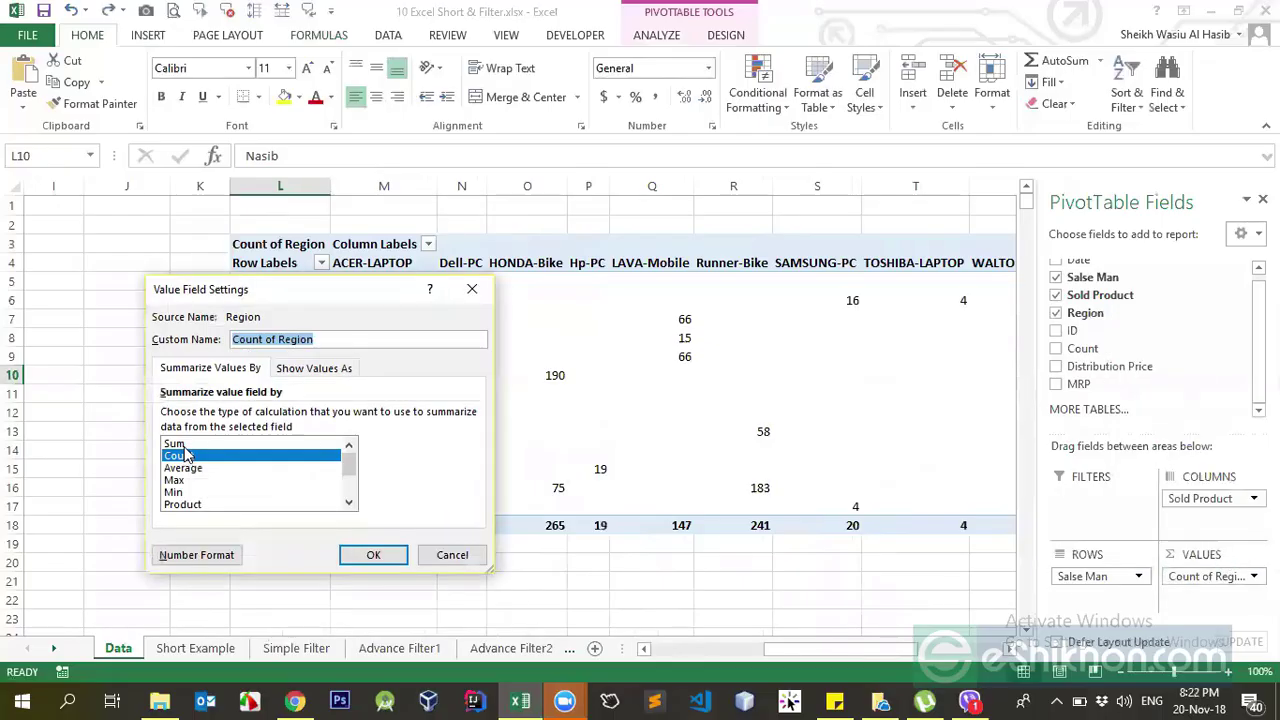
click(452, 555)
Replace the Region field in the PivotTable's Values area with the Count field.
drag(1238, 577, 1172, 380)
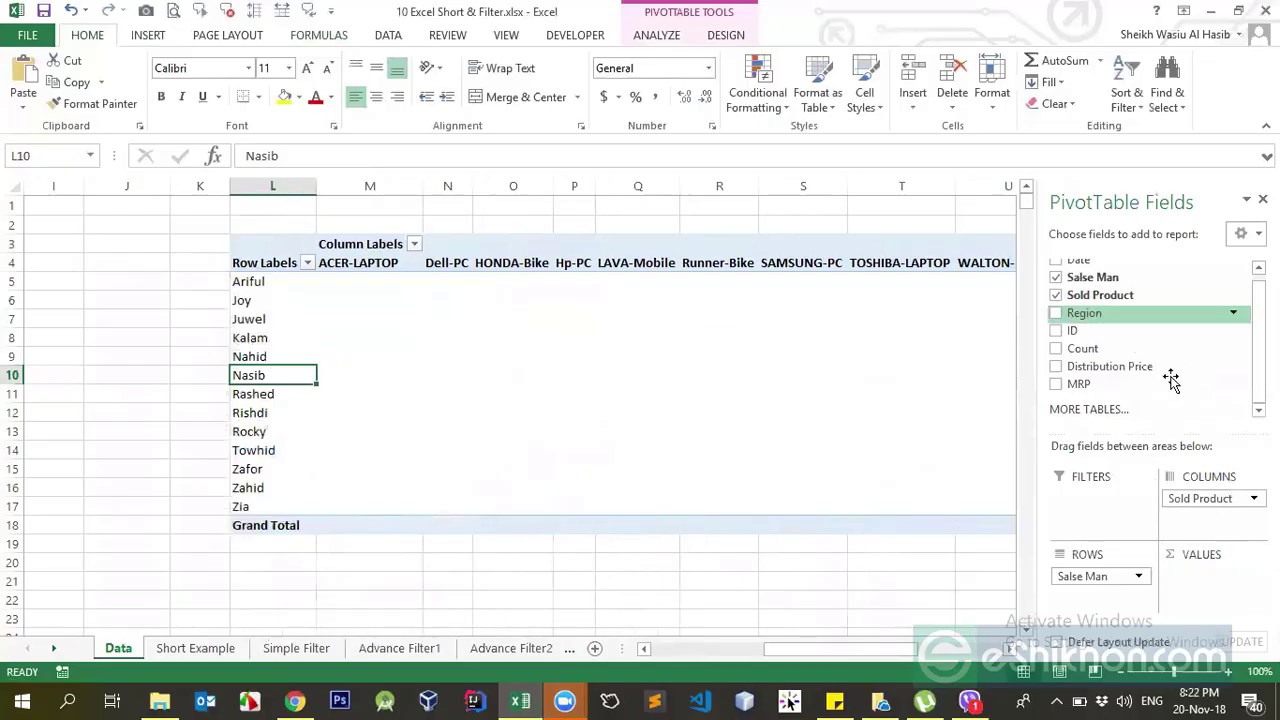
drag(862, 648, 730, 650)
drag(1085, 350, 1208, 598)
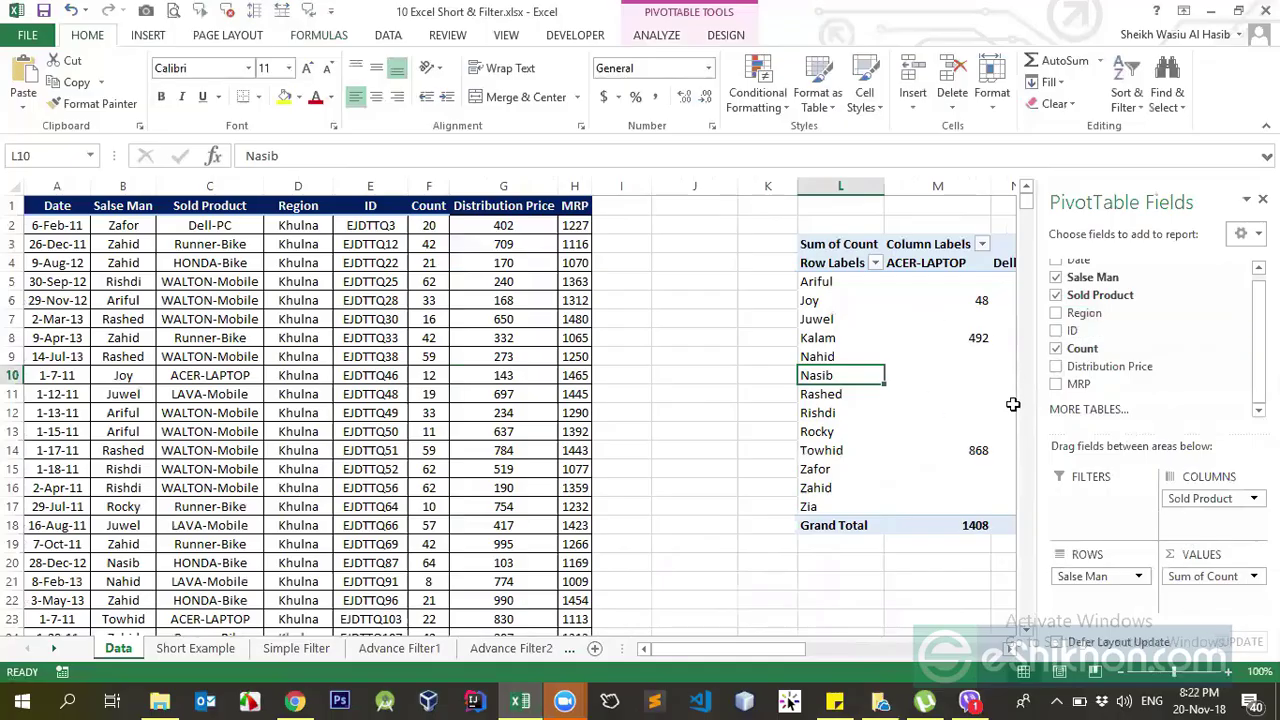
drag(765, 651, 806, 684)
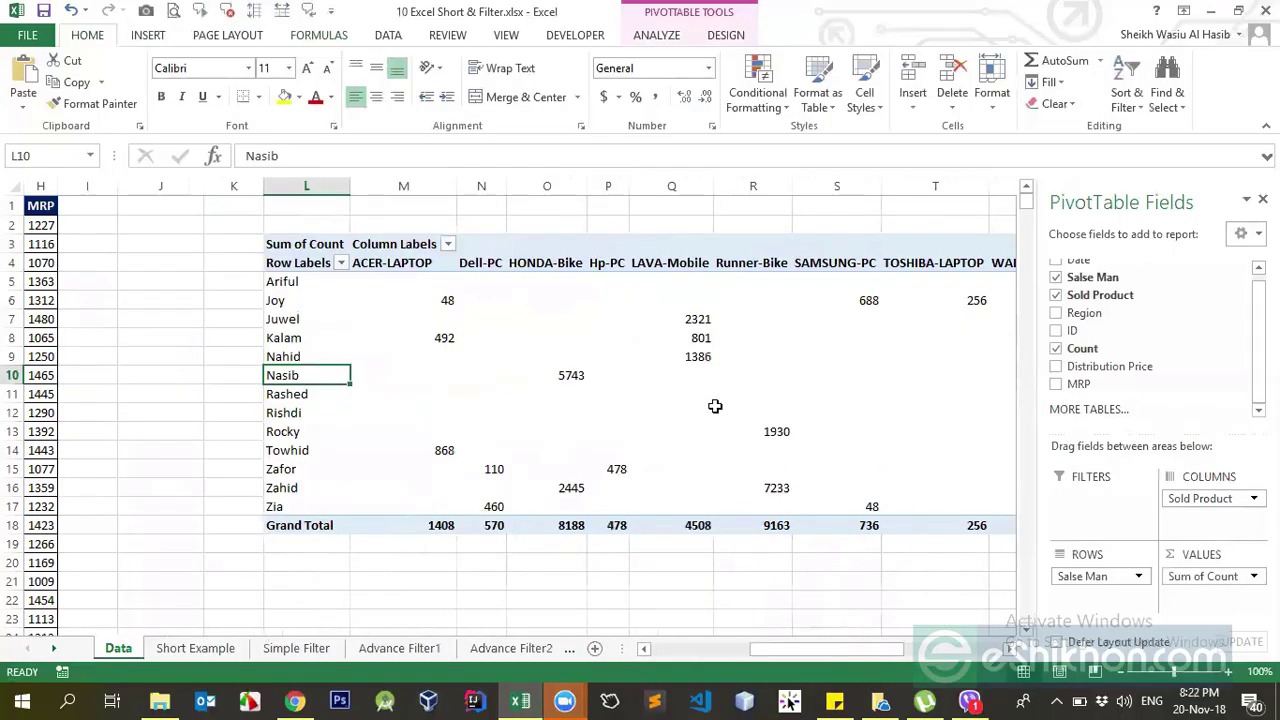
drag(827, 653, 836, 660)
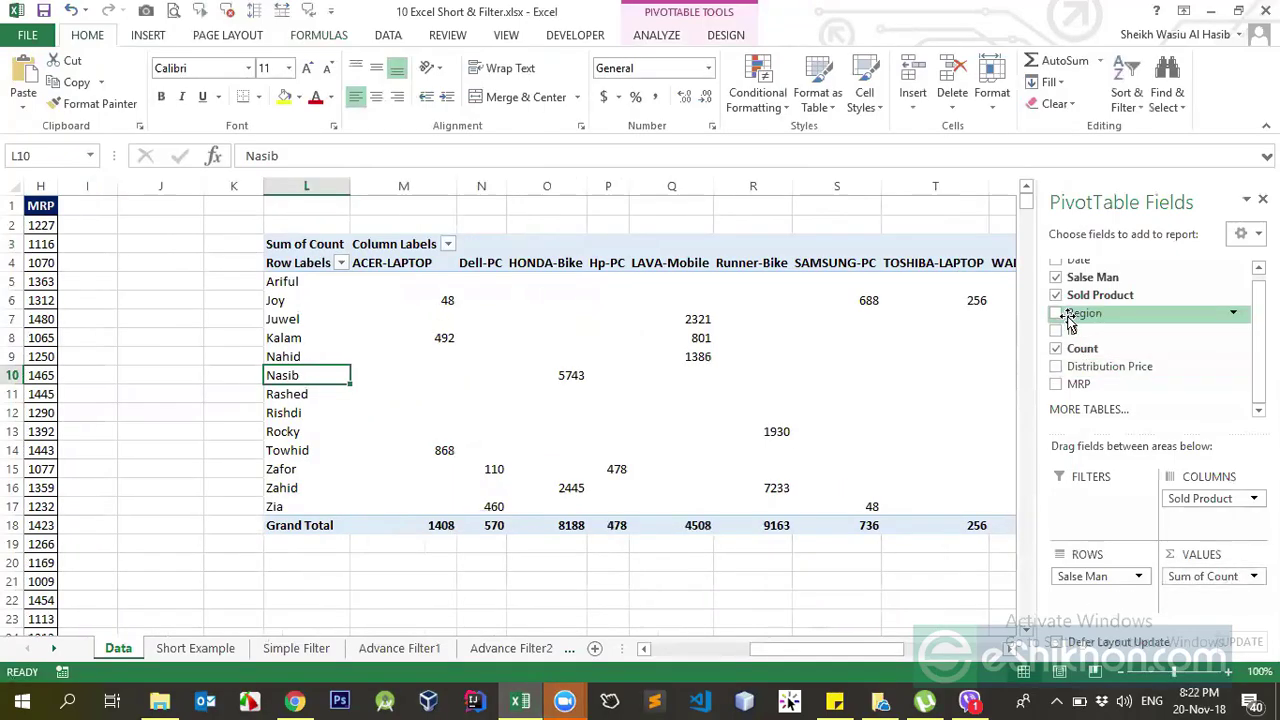
Try summarizing the PivotTable's Count values by Average, and undo the change.
click(1253, 576)
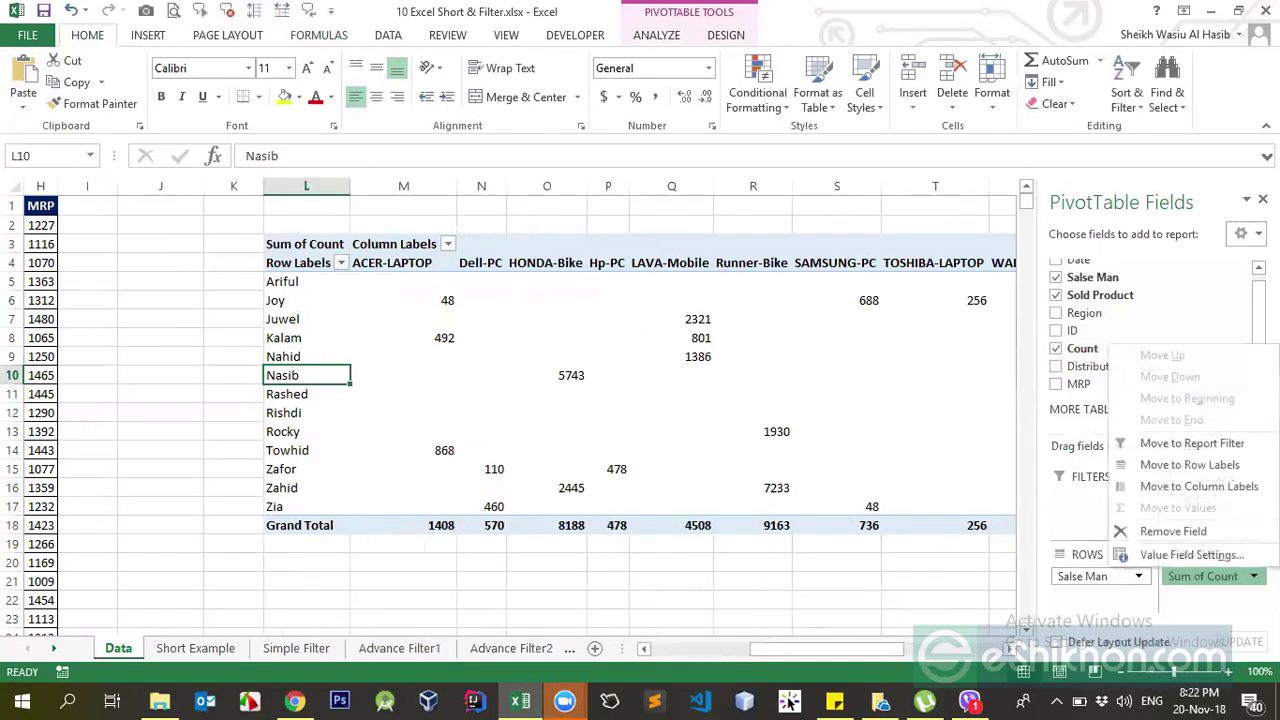
click(1253, 576)
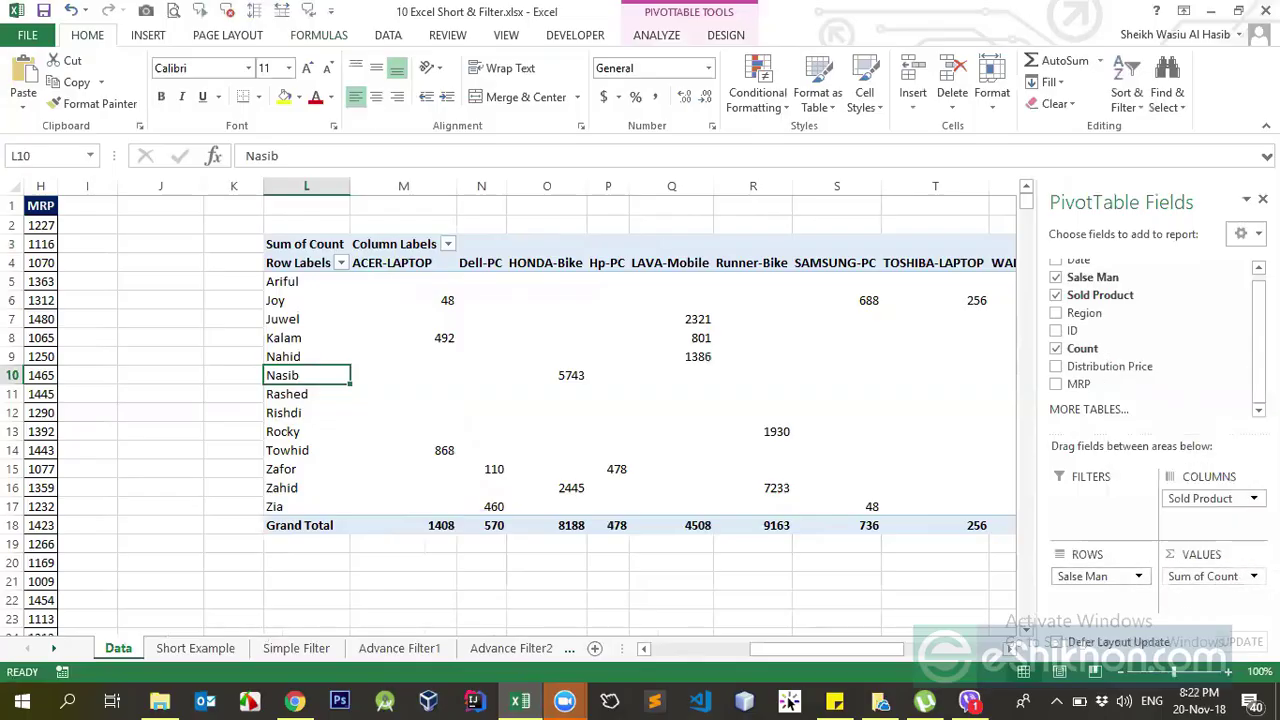
click(1253, 576)
click(1225, 551)
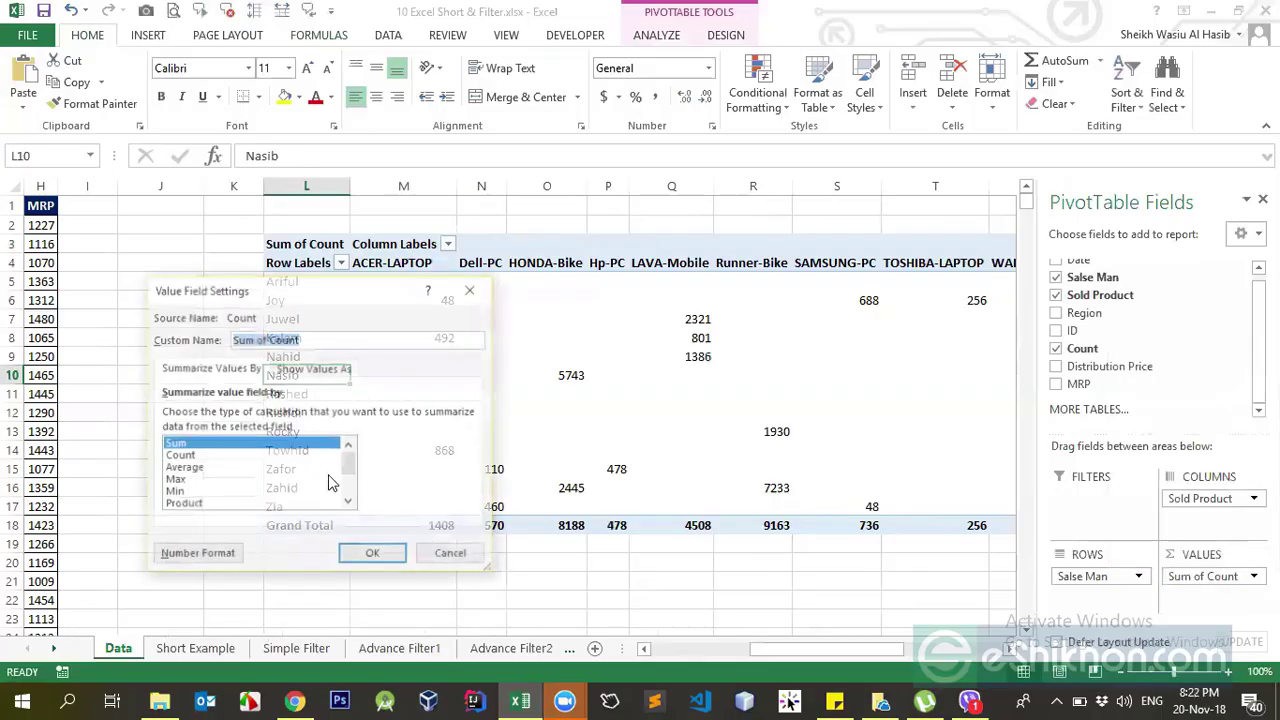
click(185, 468)
click(372, 556)
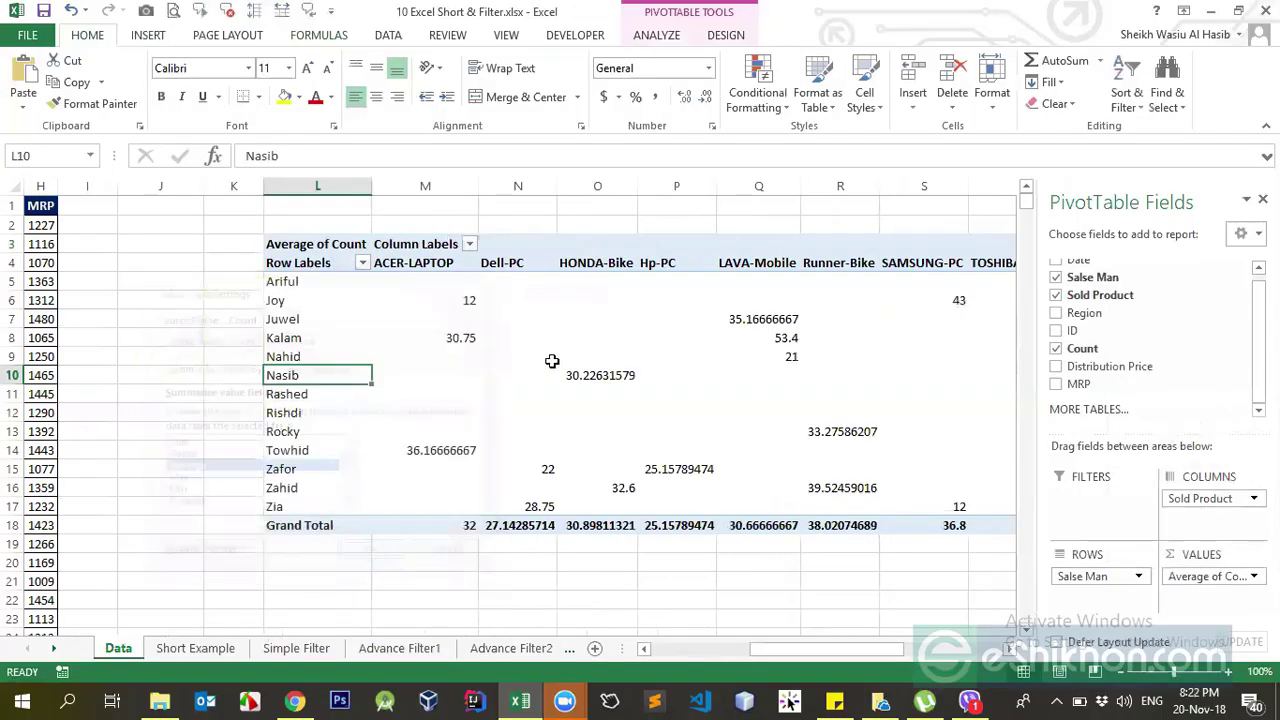
click(417, 279)
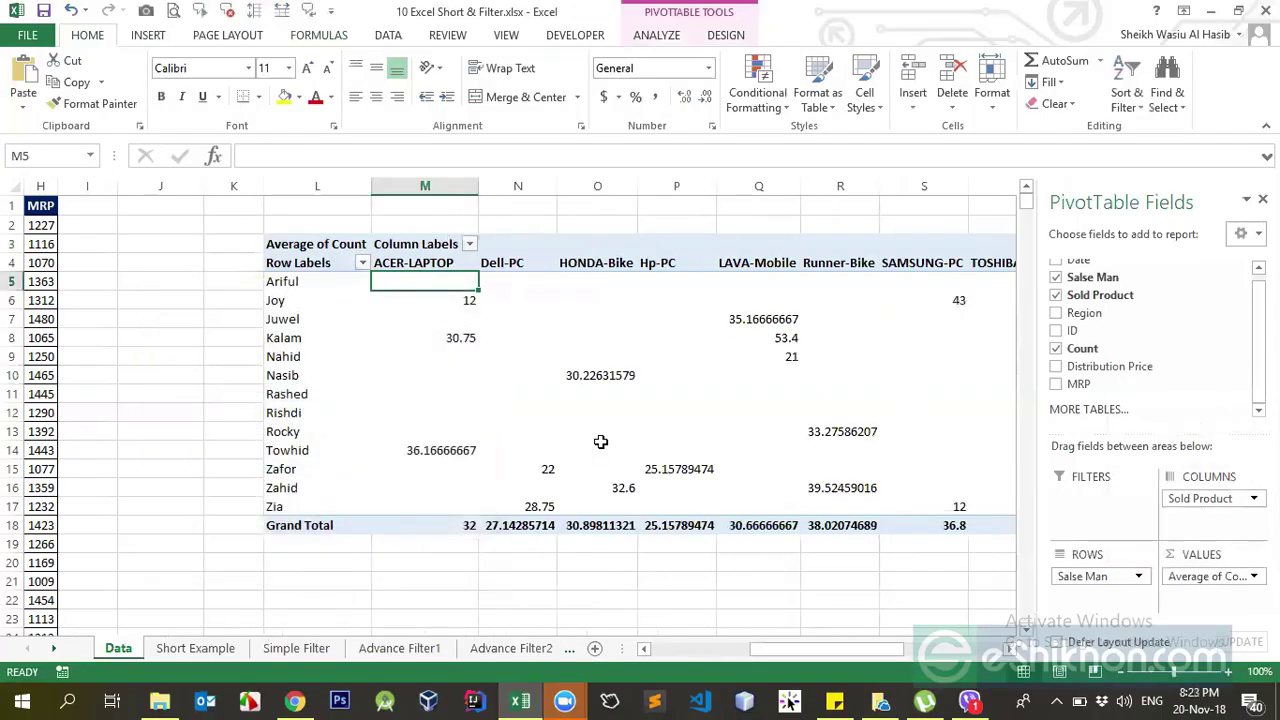
key(ctrl+z)
Check the PivotTable's row and column labels and show the report in Tabular Form.
click(422, 281)
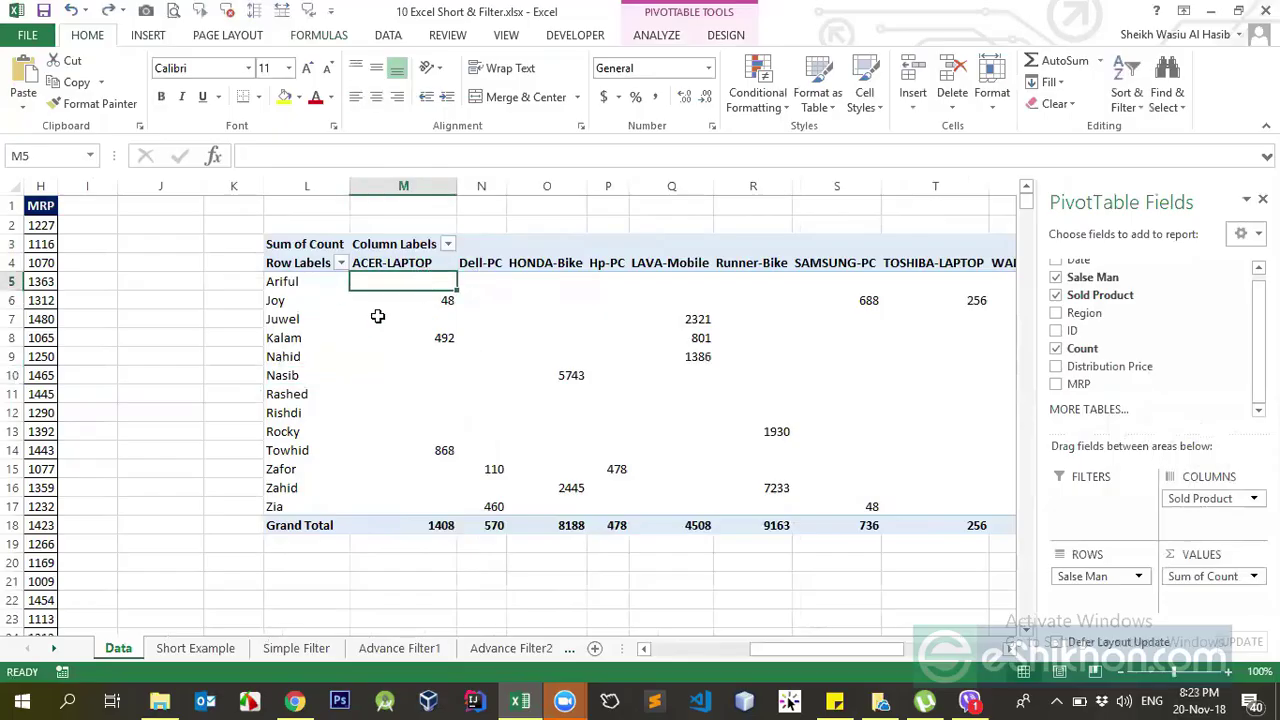
drag(528, 265, 980, 264)
click(314, 305)
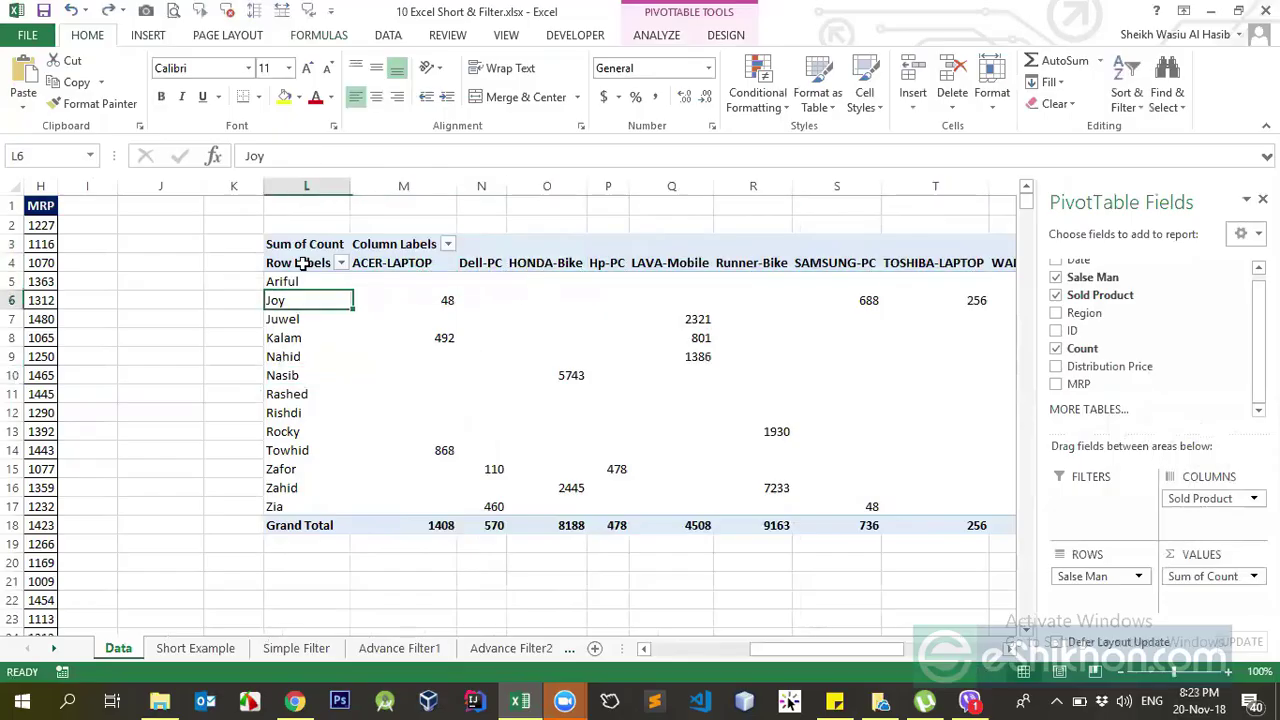
click(294, 265)
click(373, 244)
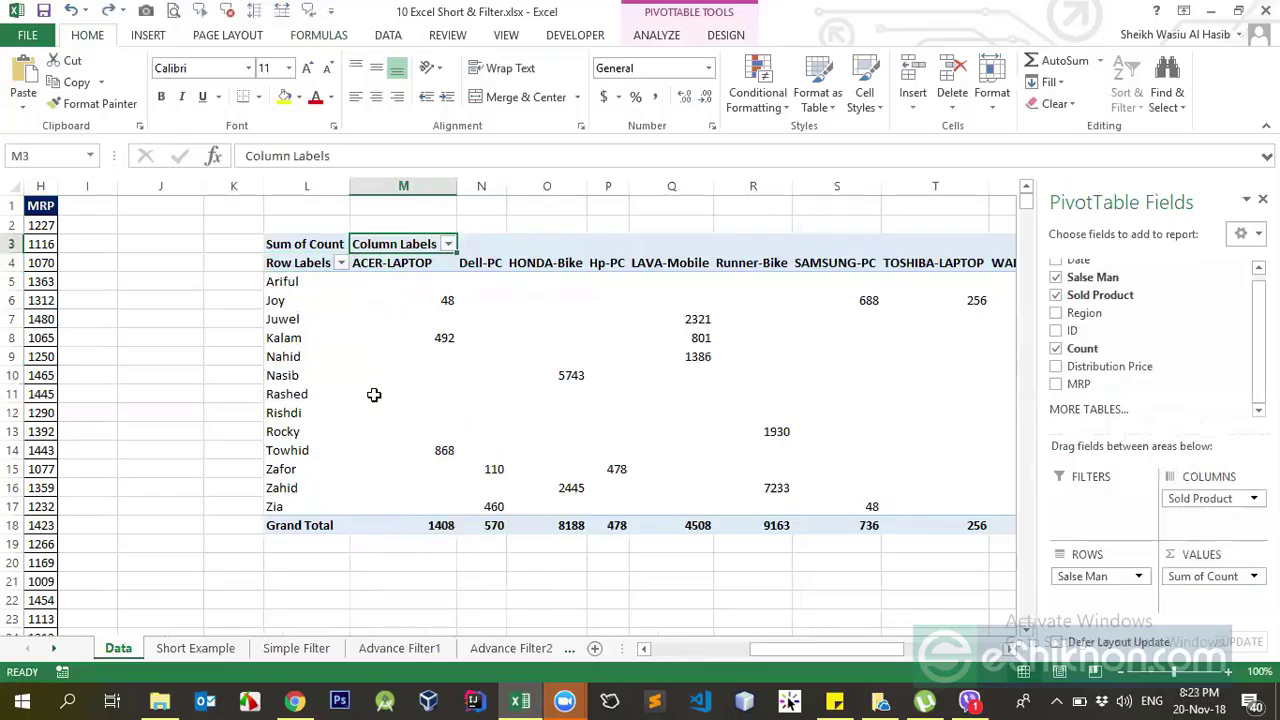
click(726, 35)
click(74, 85)
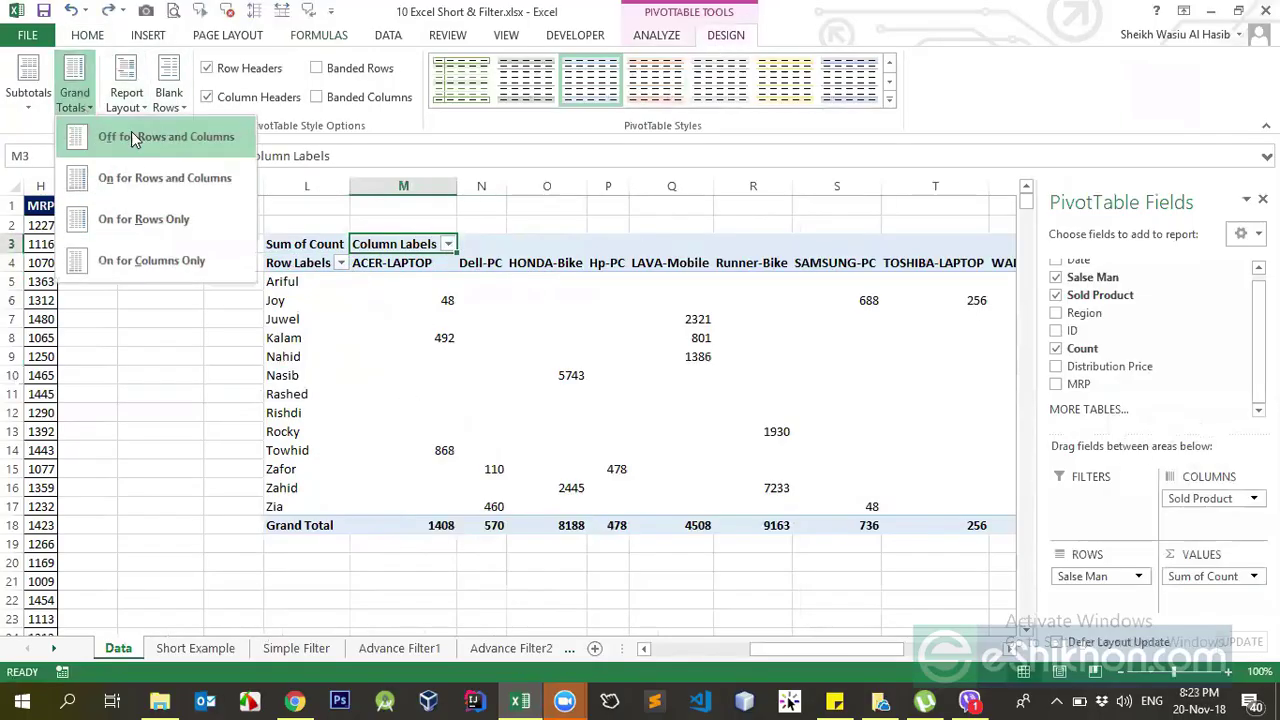
click(126, 85)
click(126, 85)
click(139, 228)
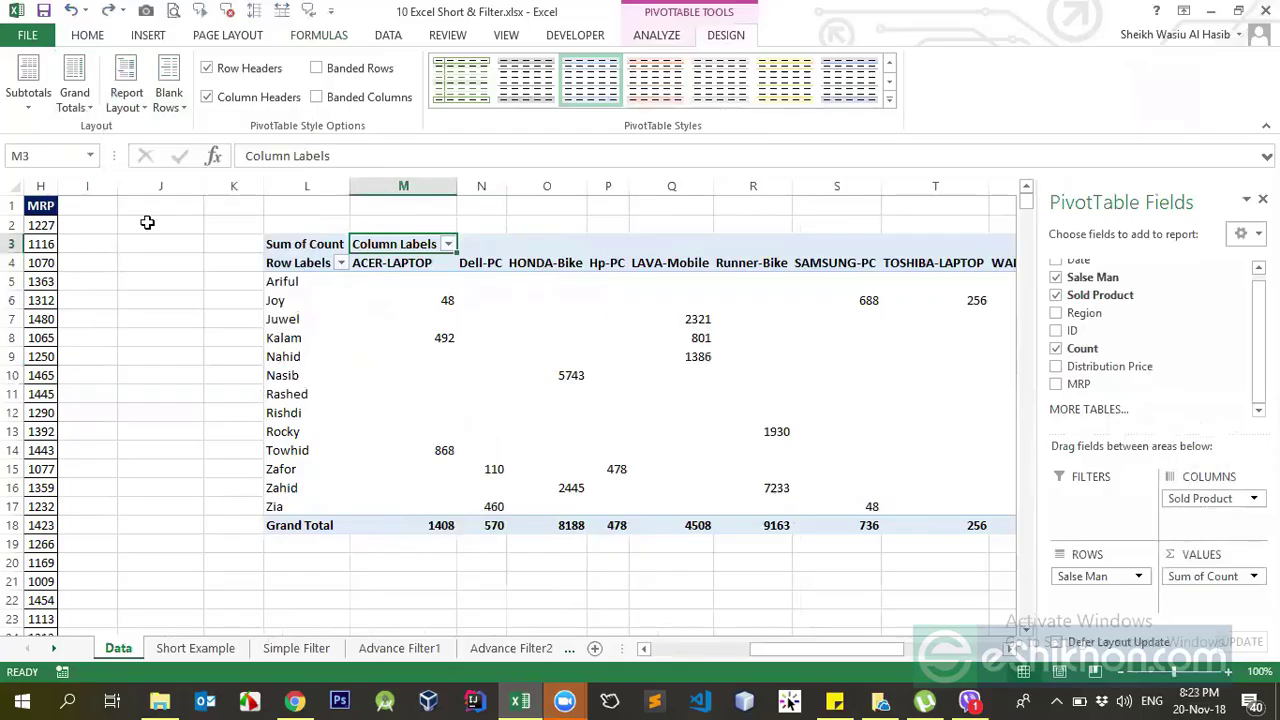
click(126, 90)
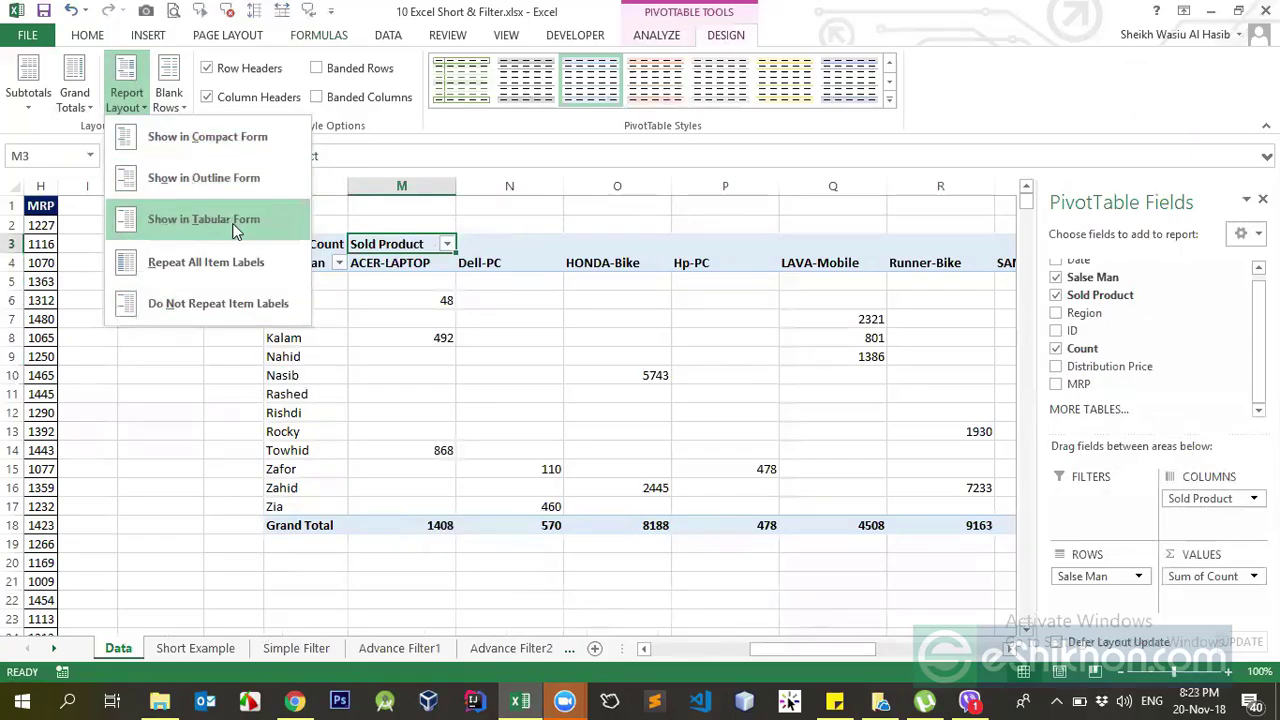
click(397, 254)
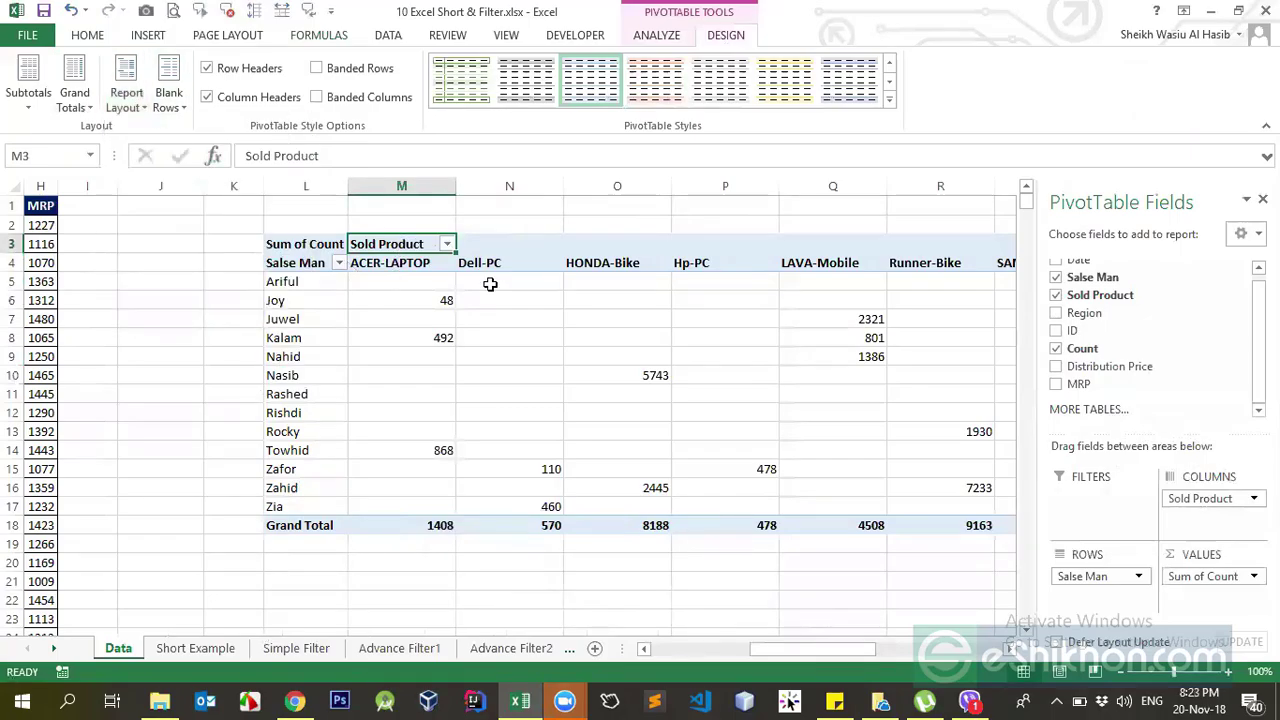
Check the product headings and try filling the PivotTable header range L3:P4 with yellow.
click(566, 266)
click(469, 252)
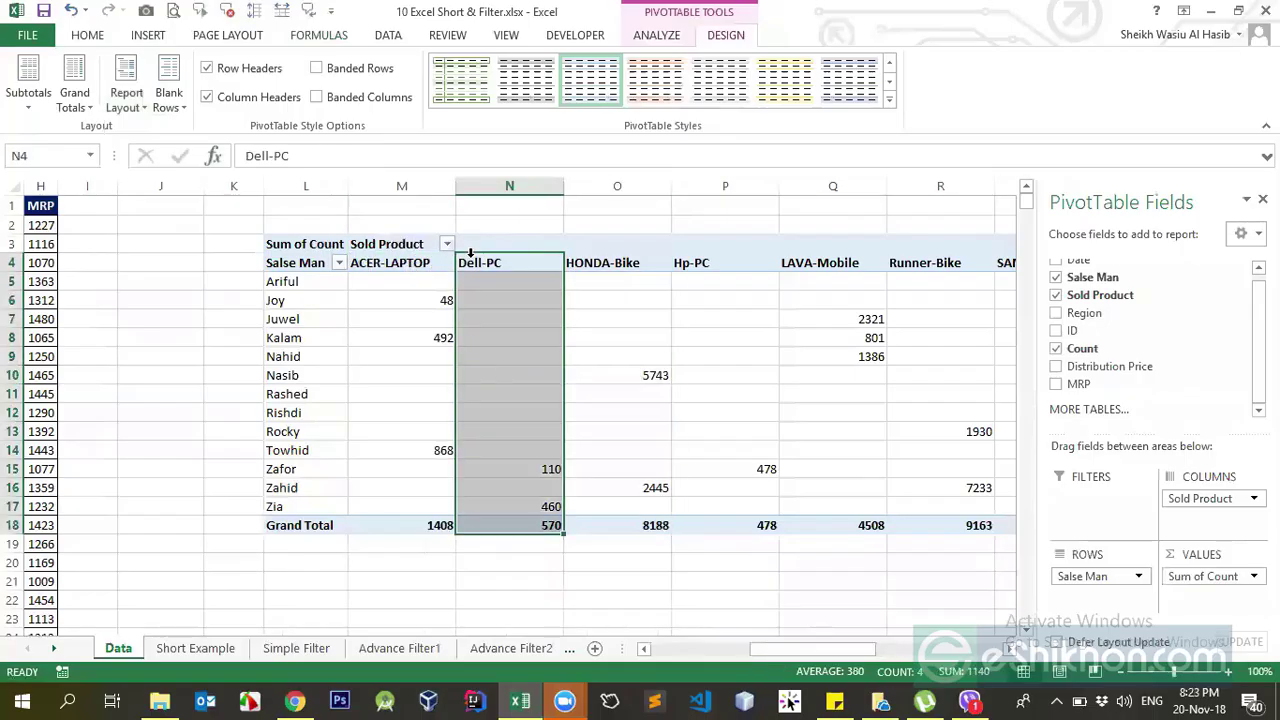
click(600, 261)
drag(312, 243, 725, 262)
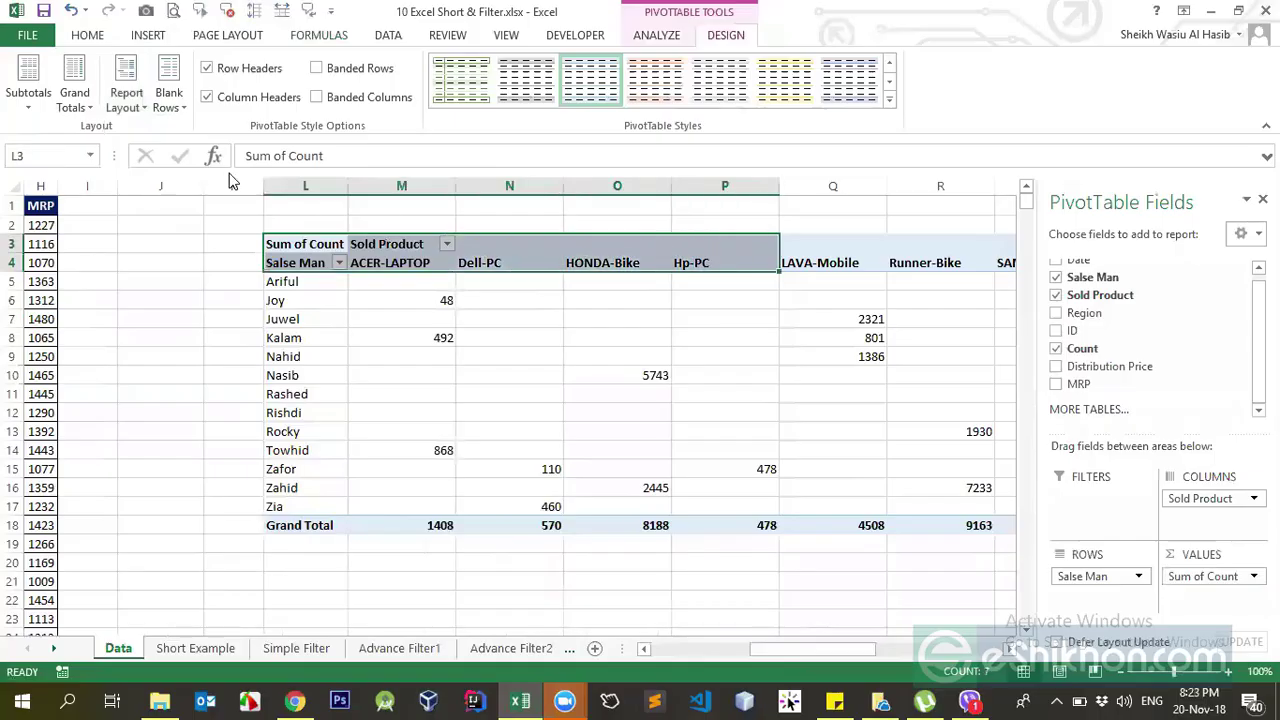
click(88, 36)
click(285, 96)
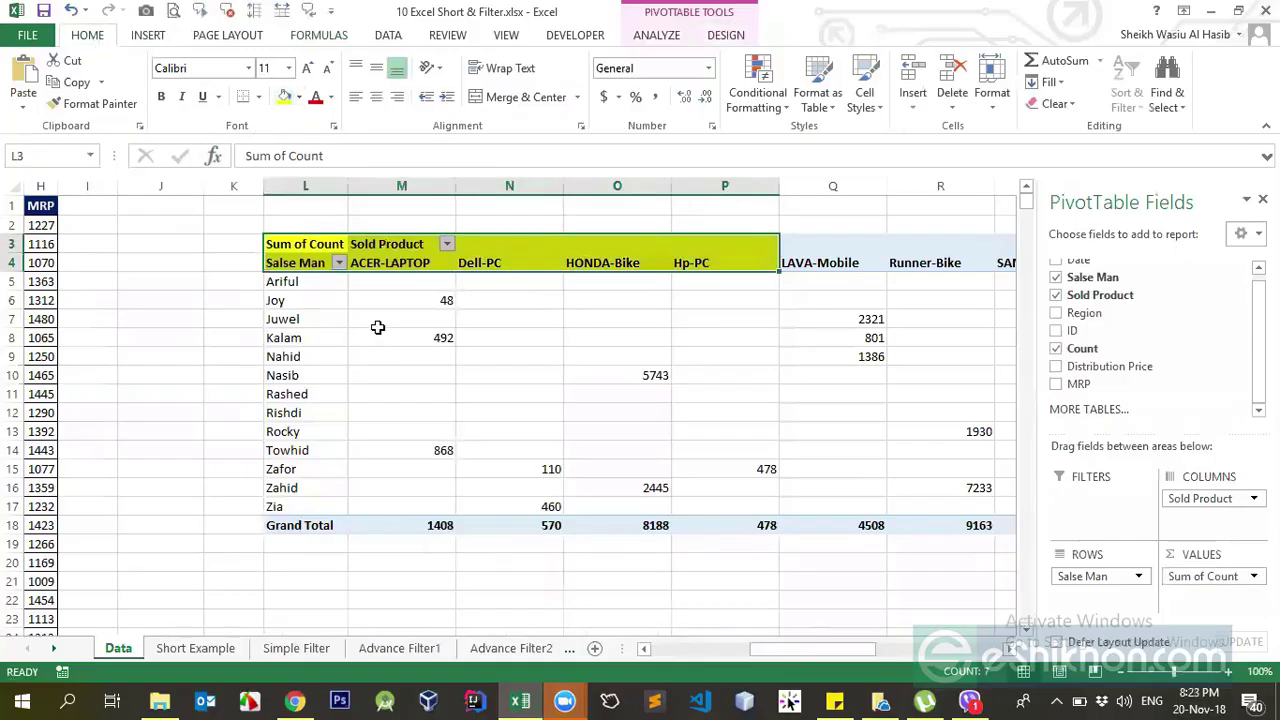
click(505, 264)
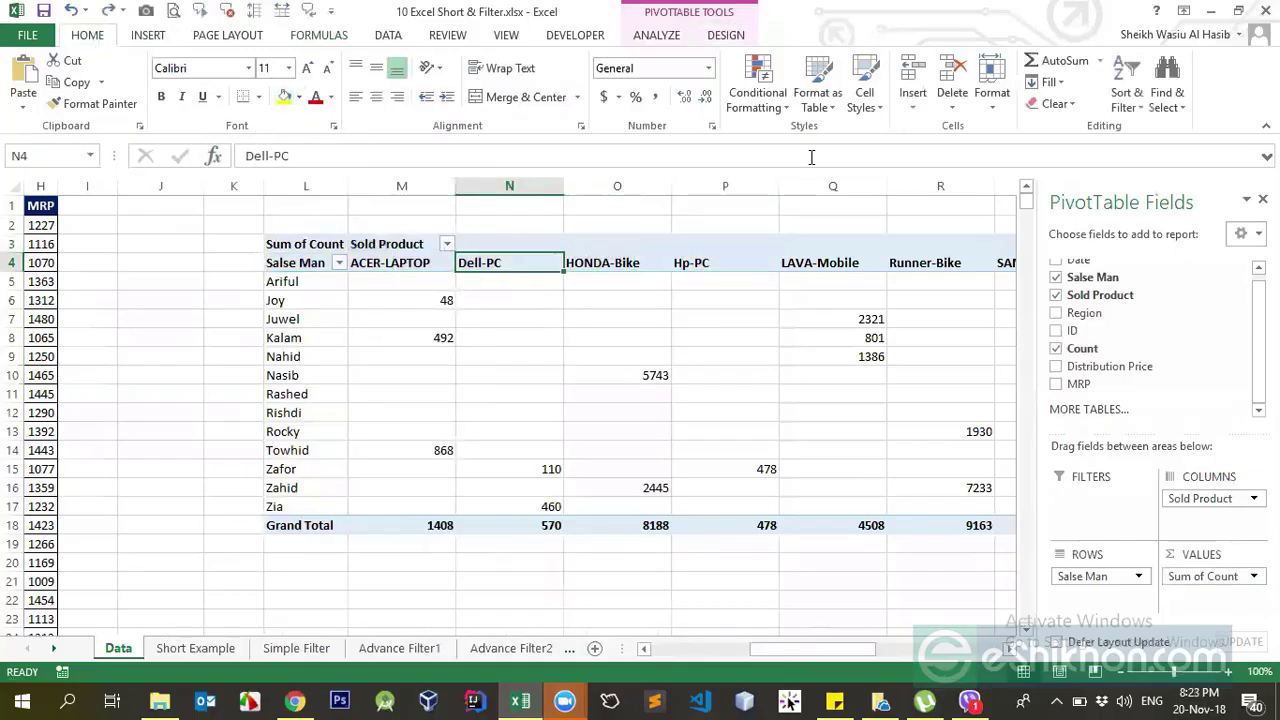
Try the orange Medium PivotTable style and apply the dark blue Medium style instead.
click(722, 36)
click(915, 117)
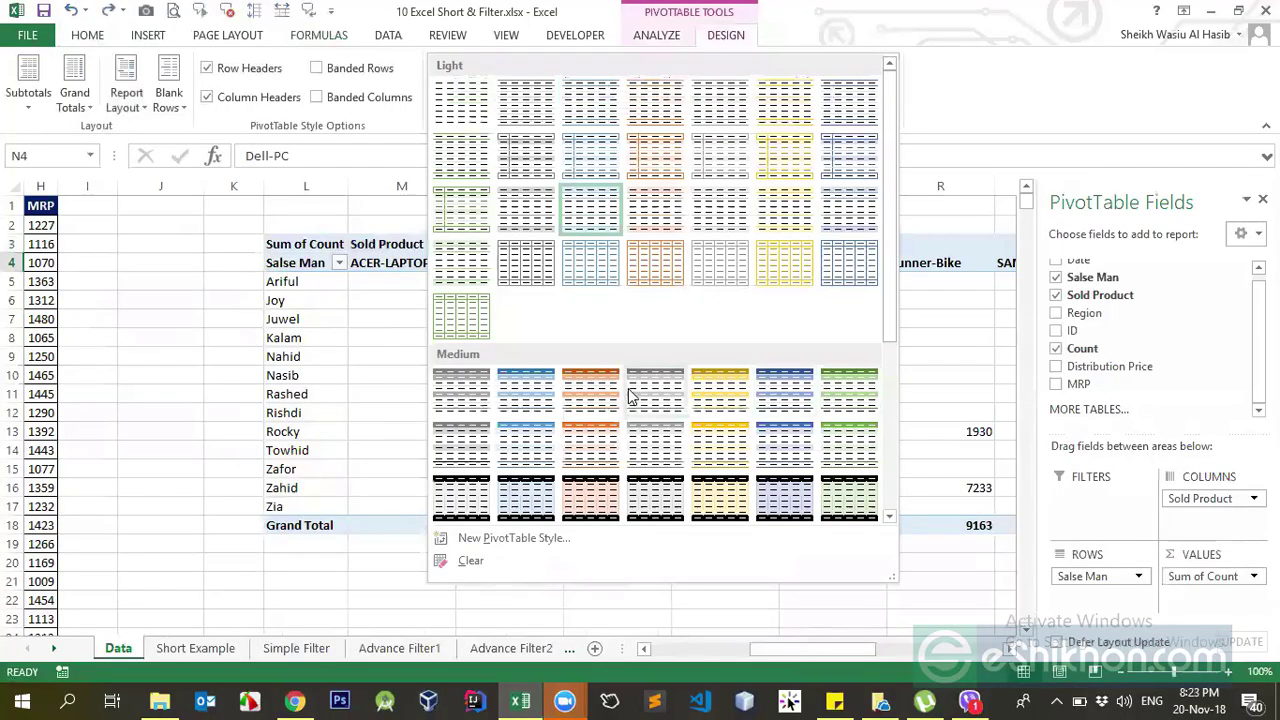
click(603, 391)
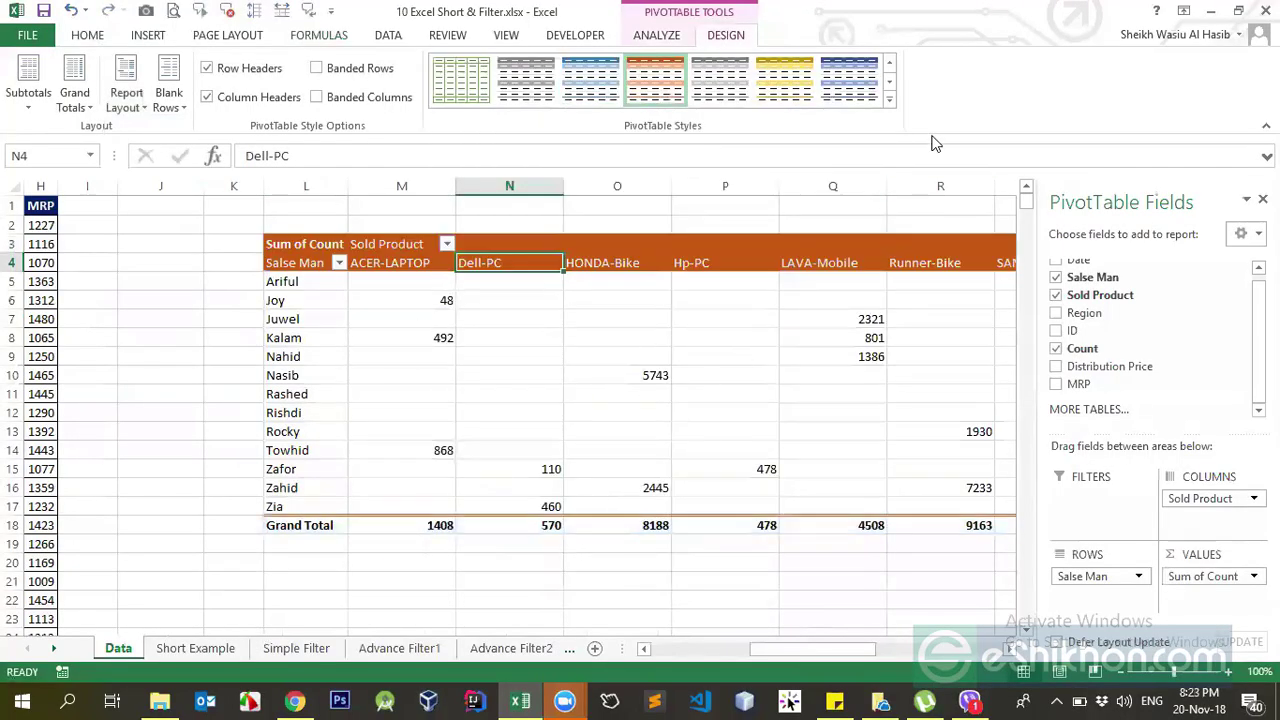
click(852, 80)
click(890, 100)
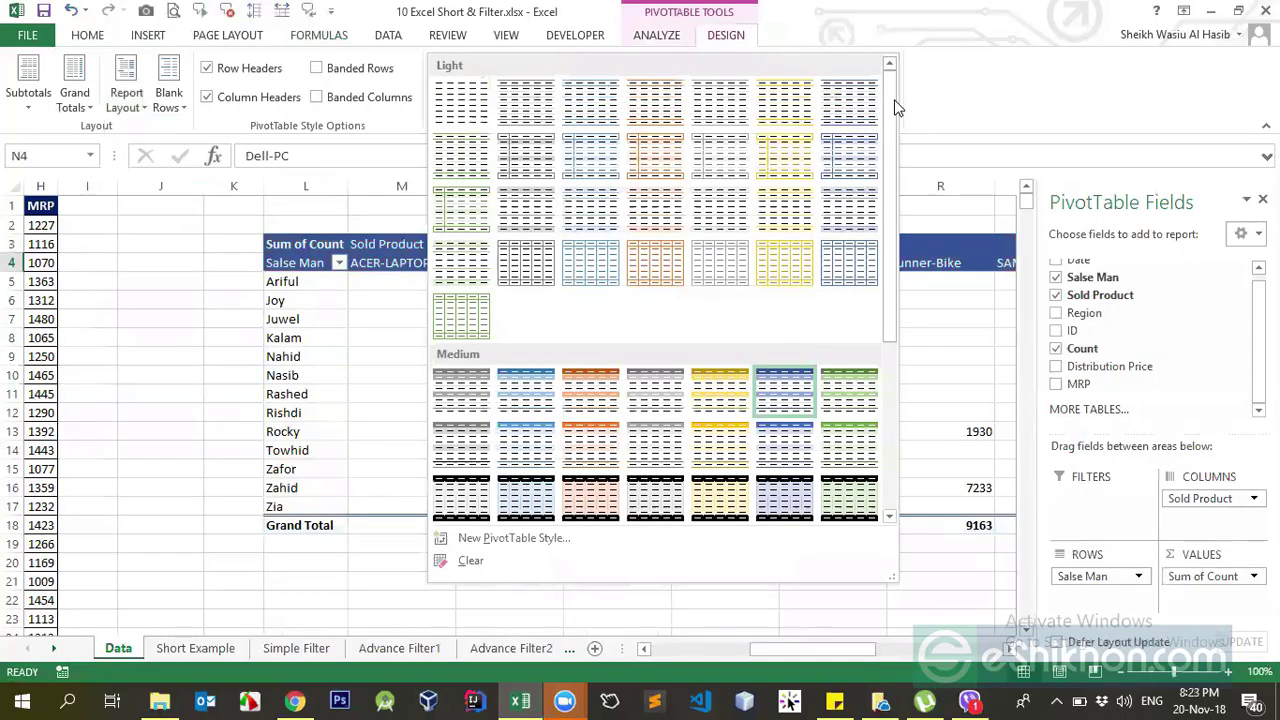
click(946, 87)
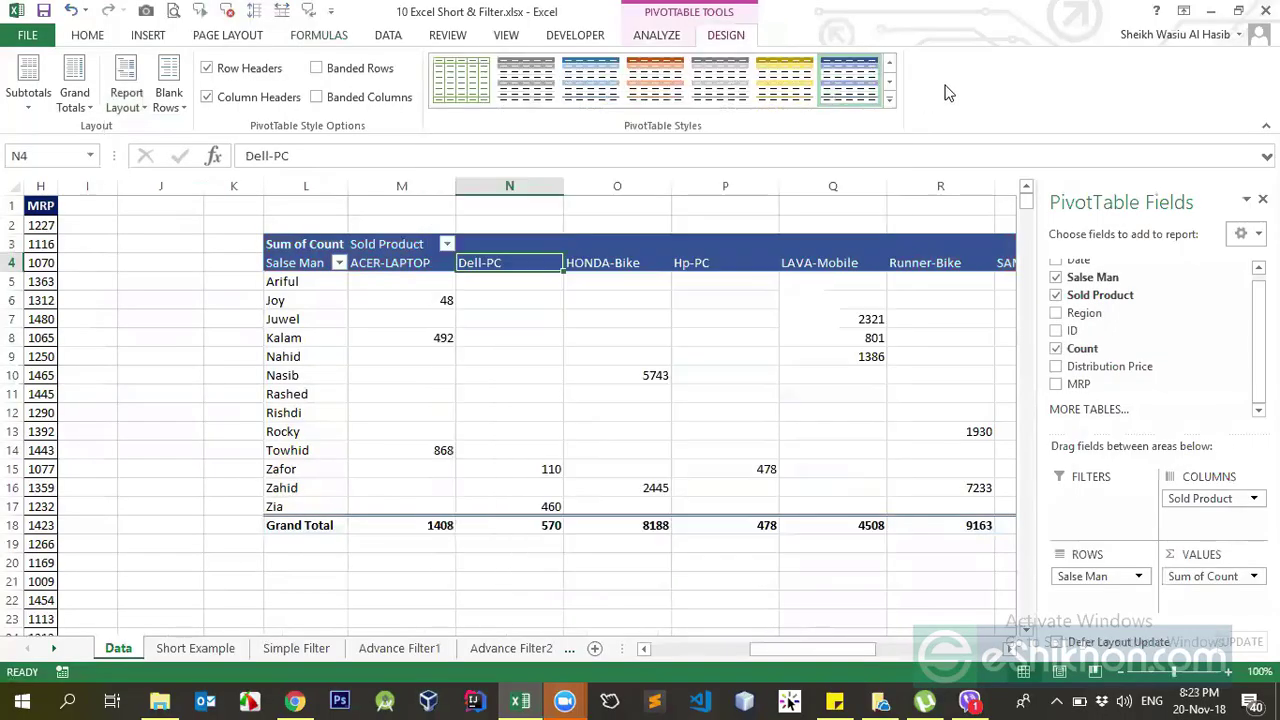
AutoFit the widths of all columns on the Data sheet.
click(10, 186)
double_click(348, 185)
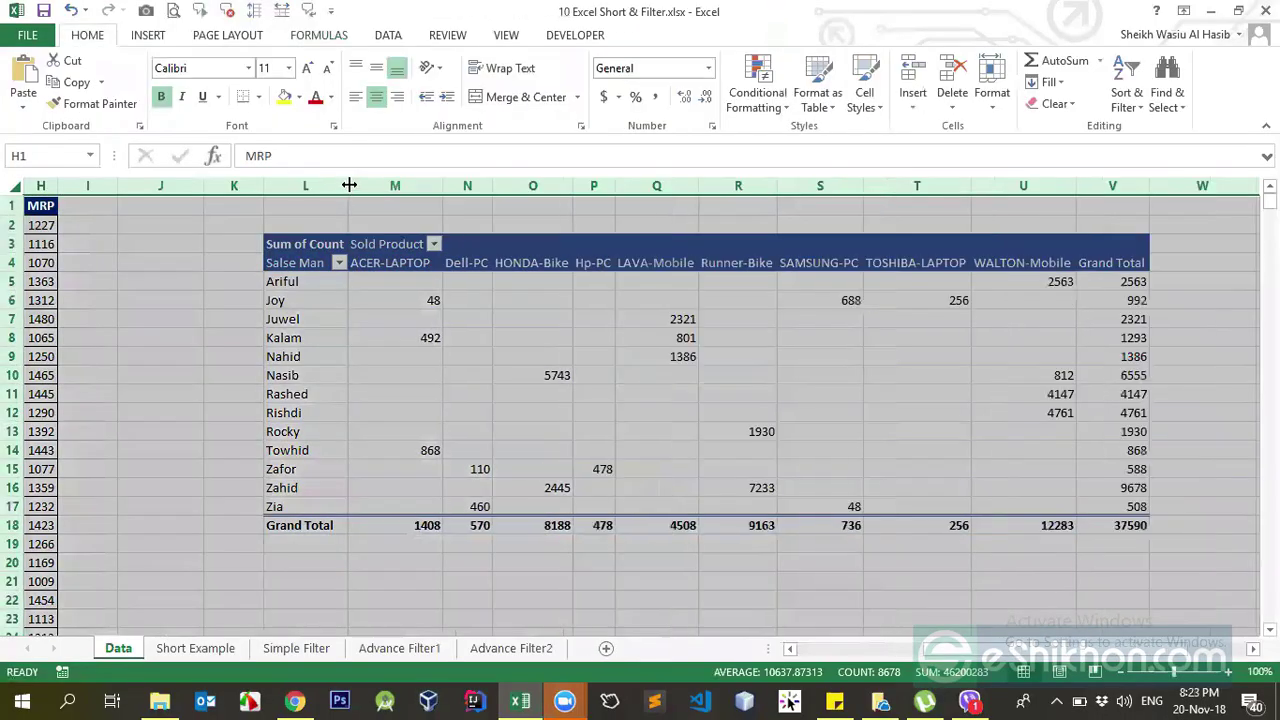
click(606, 336)
Center the PivotTable range M4:V18 both horizontally and vertically.
drag(404, 264, 902, 530)
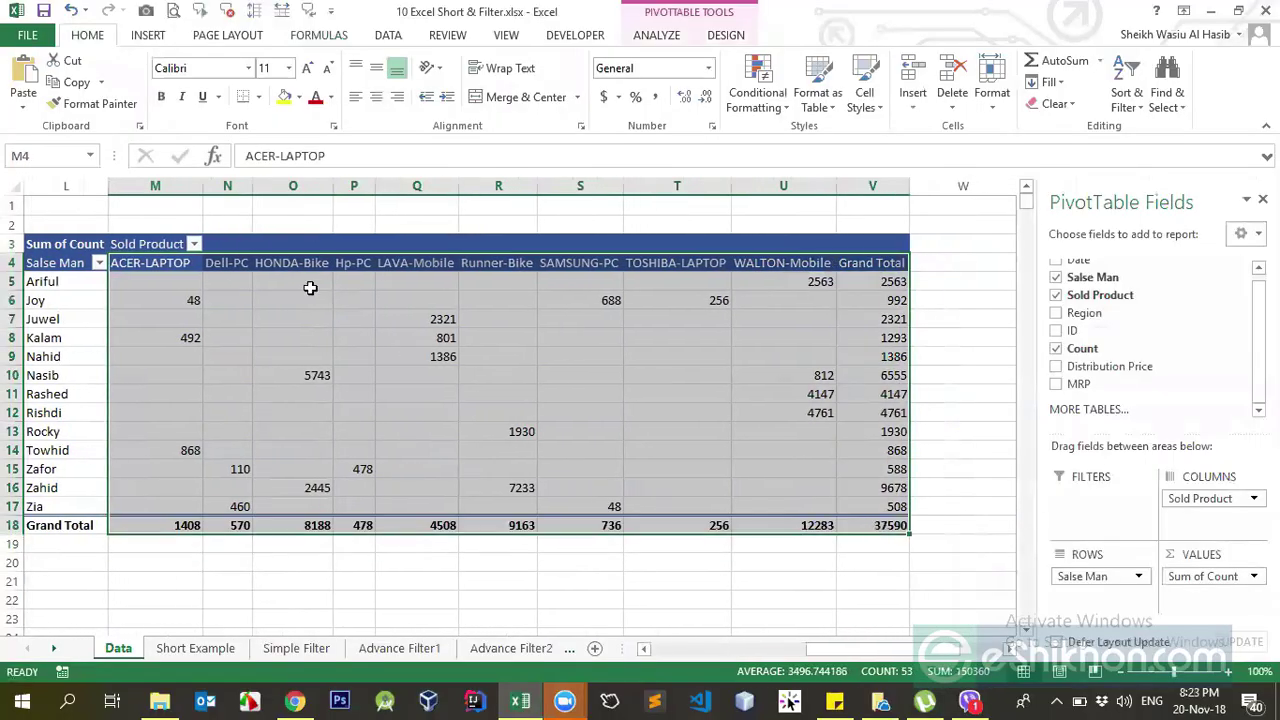
click(376, 96)
click(376, 67)
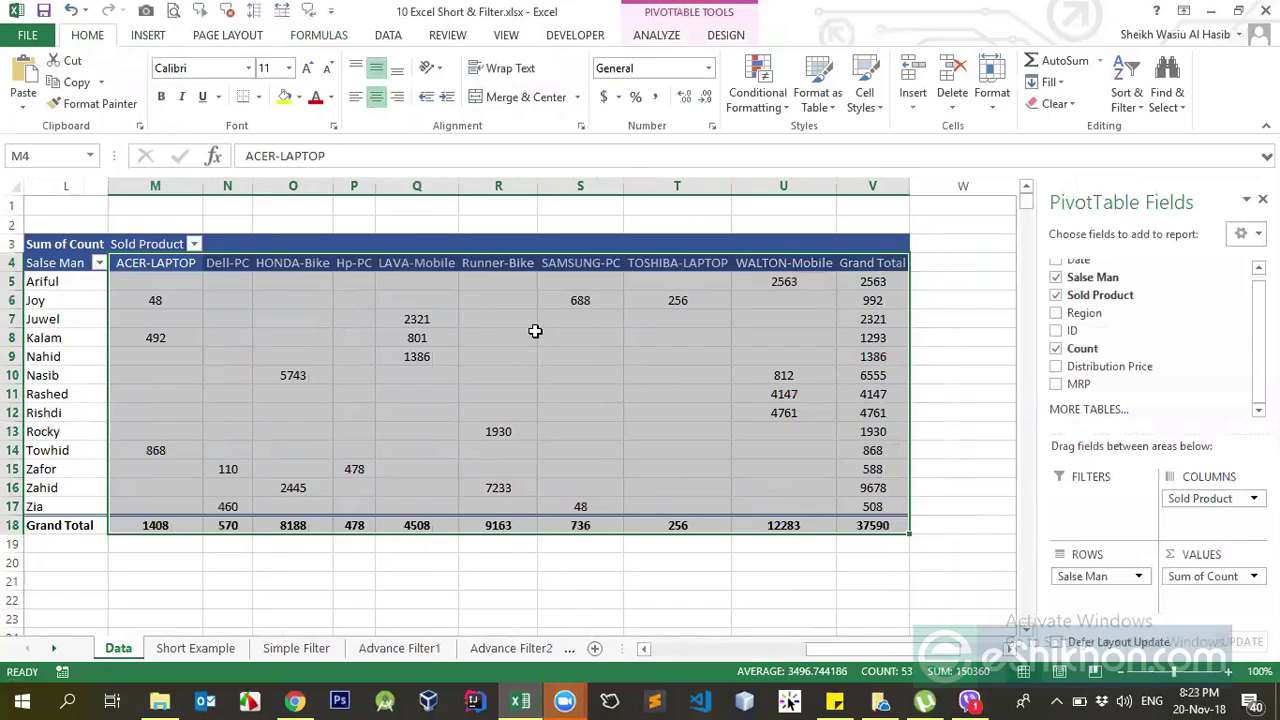
click(510, 246)
Check the first salesman's row of the PivotTable across to its Grand Total.
mouse_move(850, 650)
mouse_down()
mouse_move(757, 658)
mouse_move(830, 655)
mouse_up()
click(204, 282)
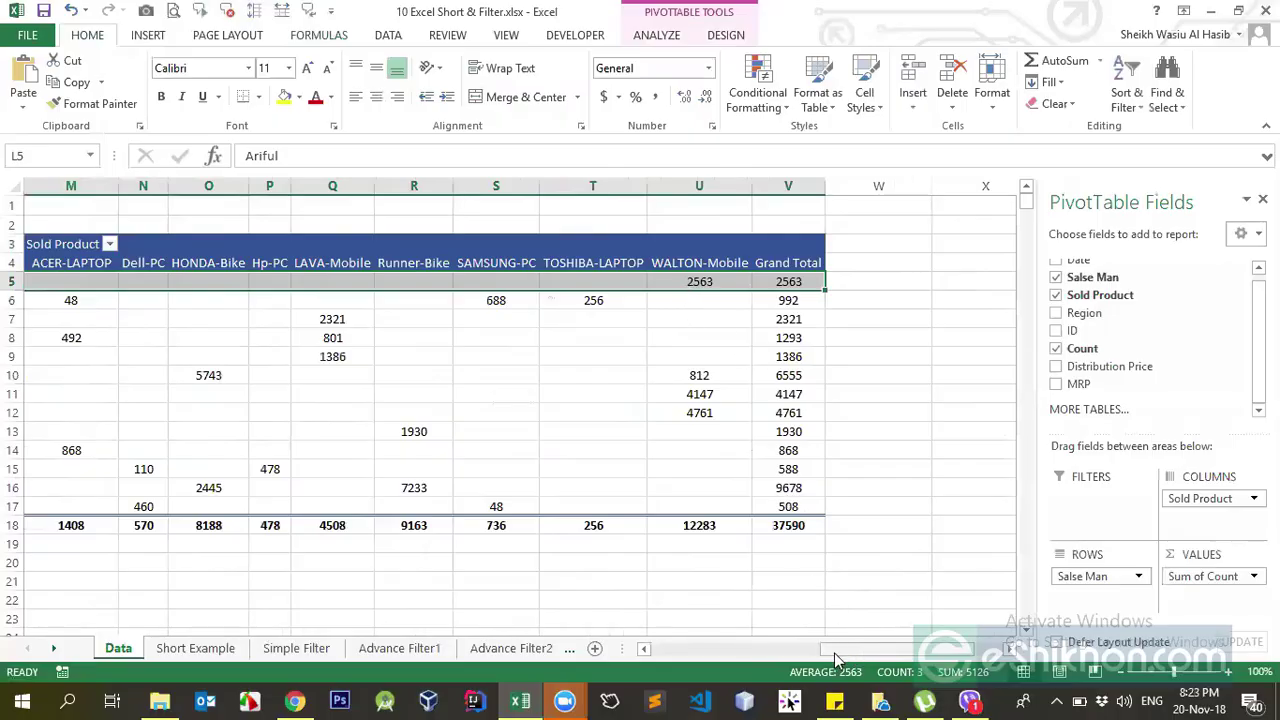
drag(834, 653, 670, 653)
Go to cell A1 of the sales table and turn on filters for its header row.
click(224, 282)
key(ctrl+Up)
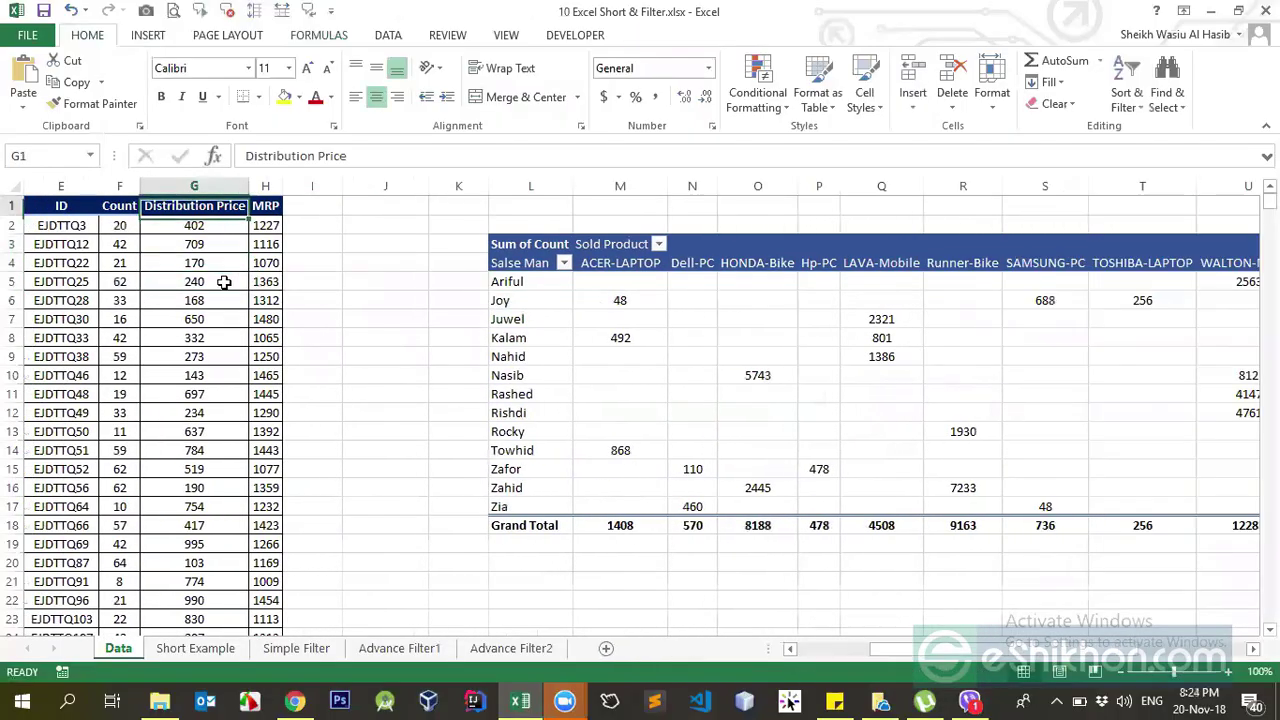
key(ctrl+Left)
key(alt+a)
key(t)
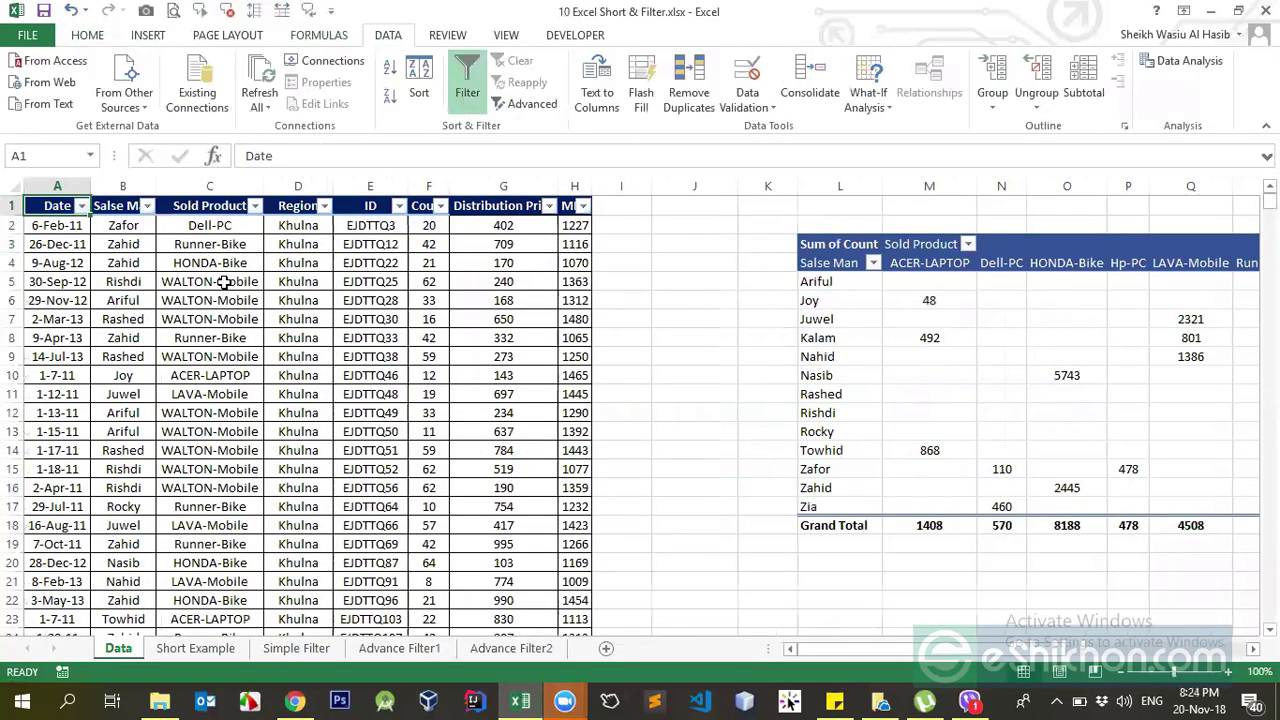
Filter the Salse Man column of the sales table to show only the alphabetically first salesman.
click(147, 205)
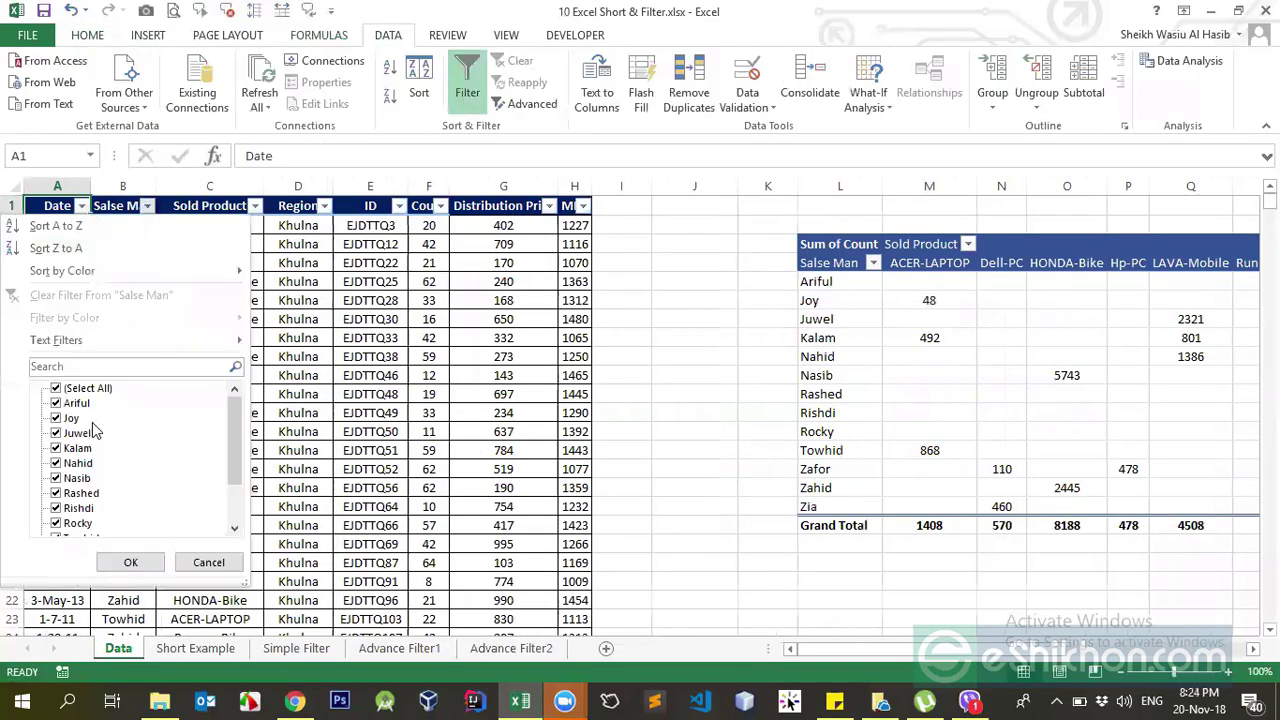
click(71, 388)
click(72, 403)
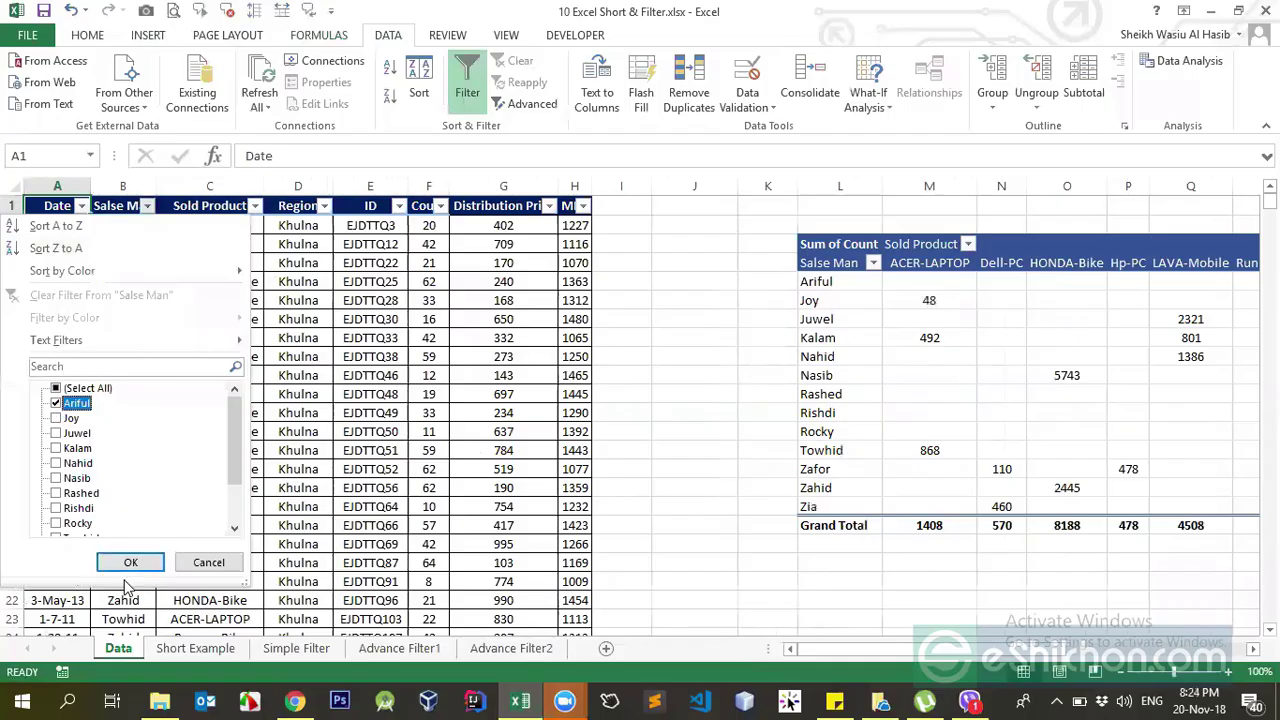
click(130, 563)
Select all the filtered Count values from F6 down to the last record to read their sum.
click(496, 228)
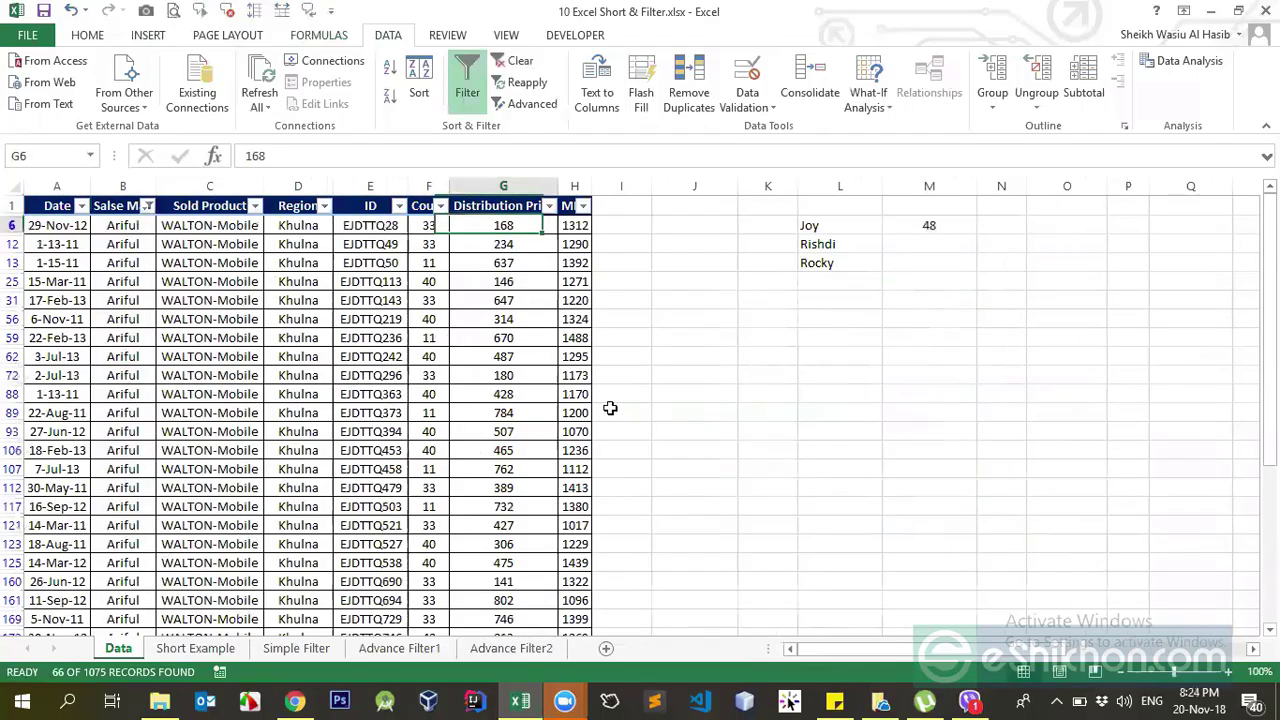
key(Left)
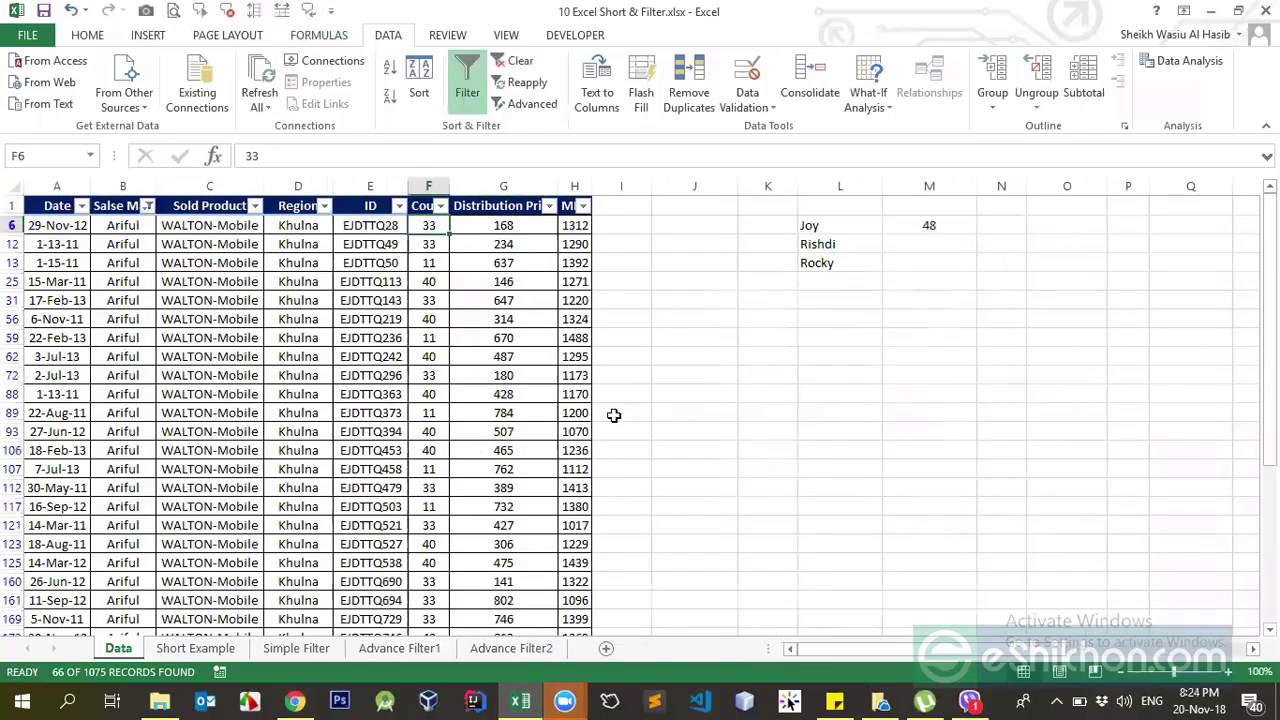
key(Down)
key(Down)
key(Down)
click(428, 229)
key(ctrl+shift+Down)
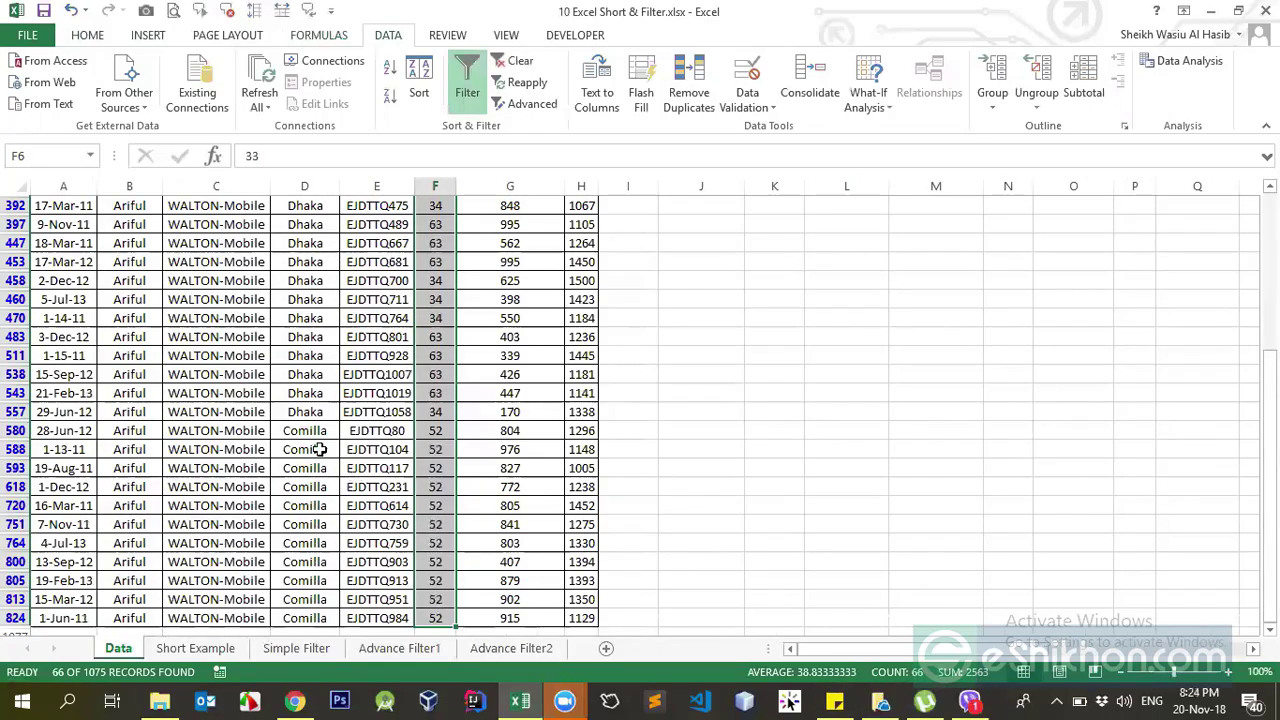
Return to the Count header of the sales table and turn off its filters.
key(ctrl+Up)
click(445, 338)
click(418, 208)
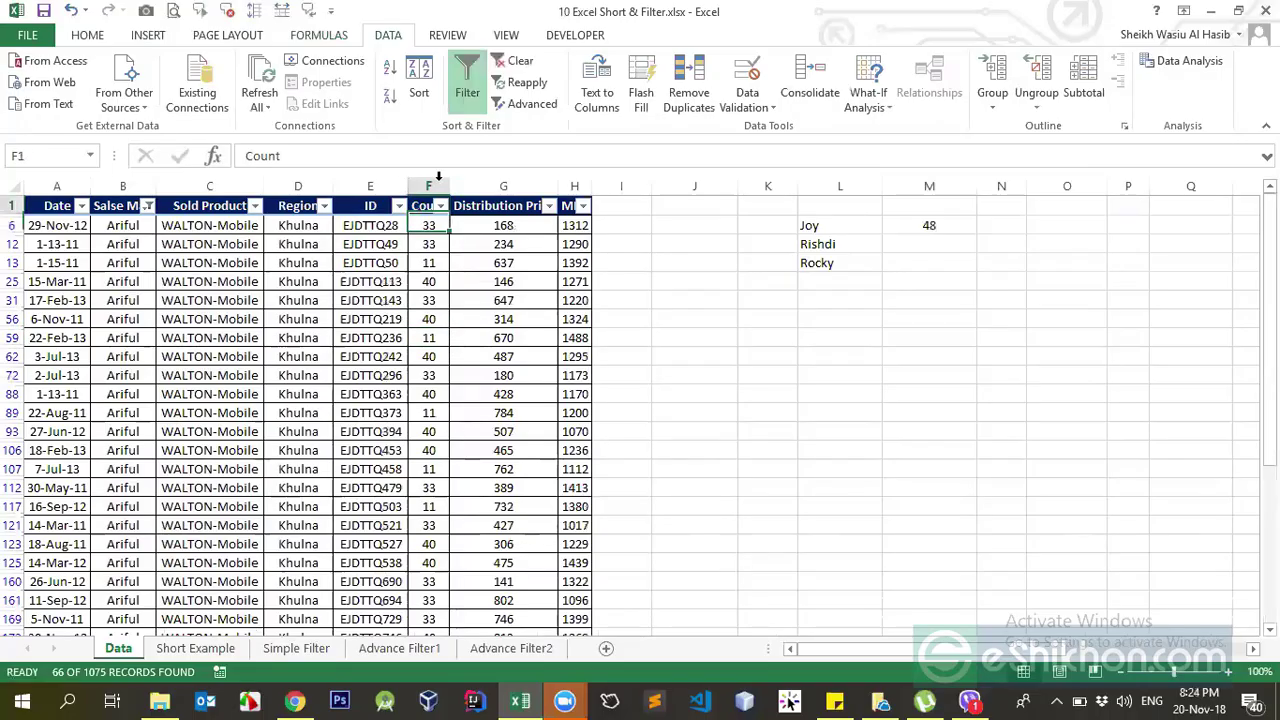
click(467, 85)
Show the detail records behind the first salesman's WALTON-Mobile value (U5) and AutoFit all columns of the generated sheet.
drag(1005, 649, 1130, 662)
click(848, 280)
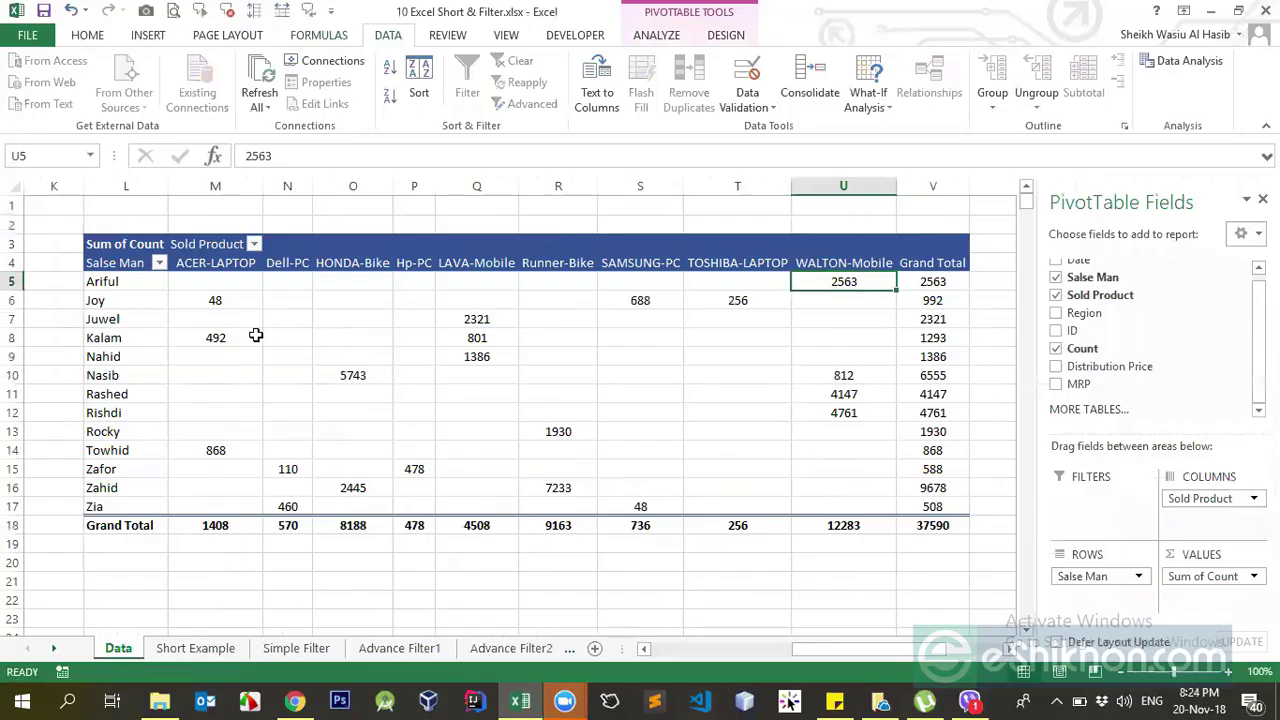
double_click(835, 280)
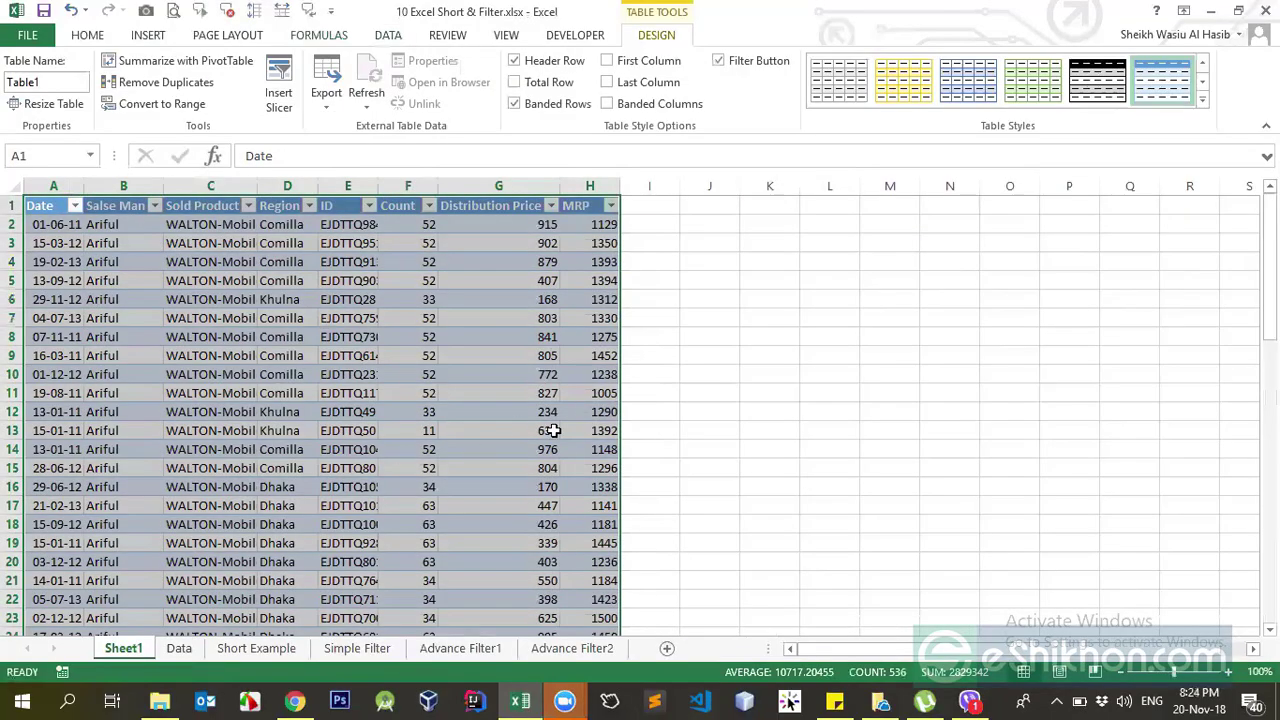
click(16, 188)
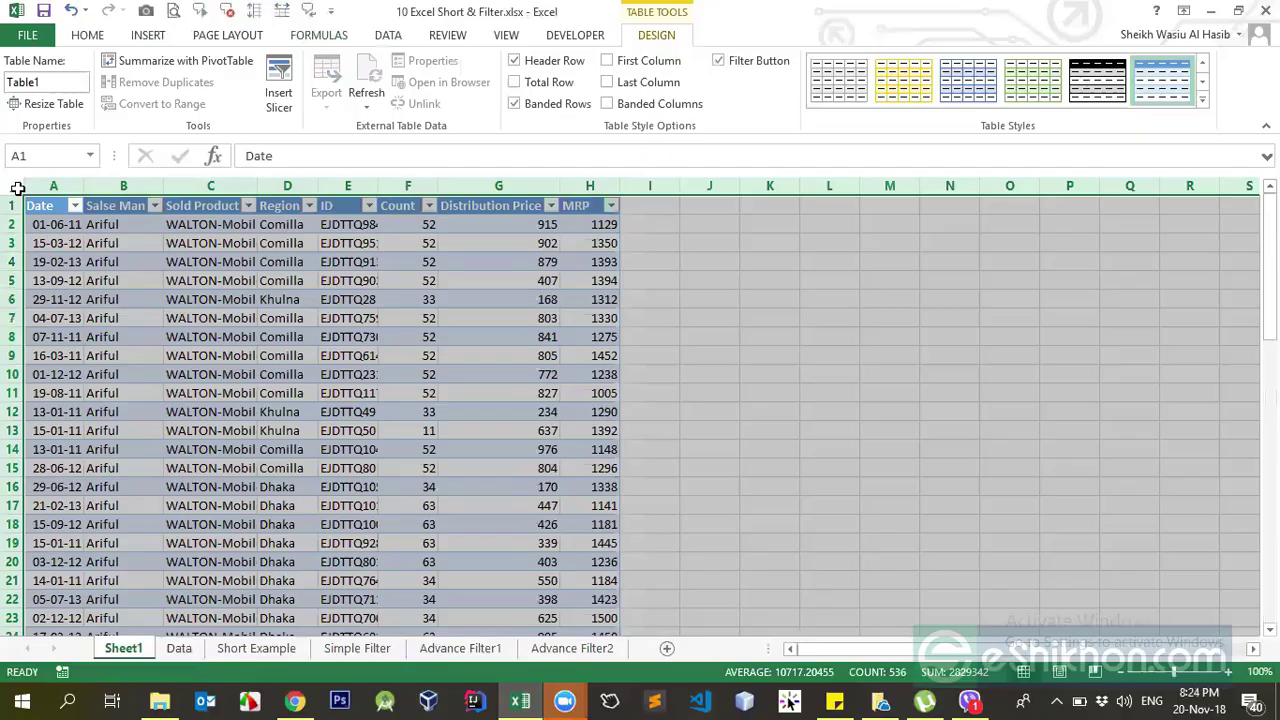
double_click(84, 186)
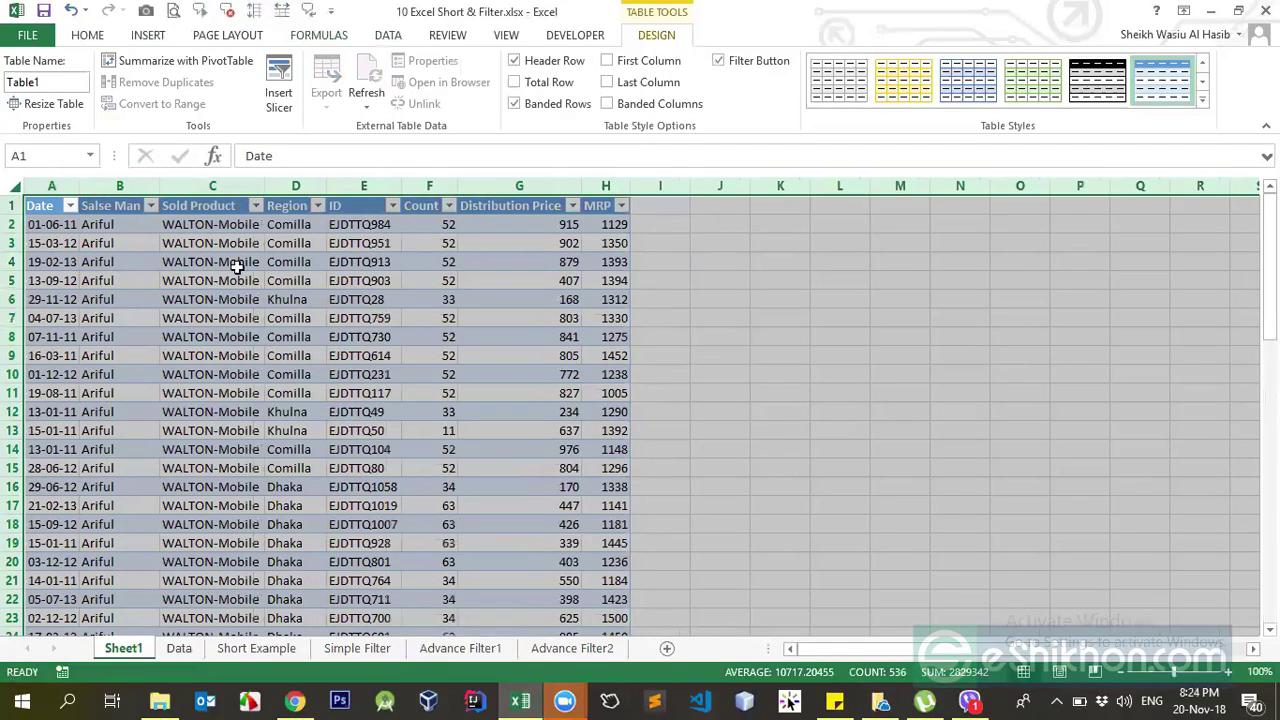
Check how far the detail records extend down the Date column and return to its header.
click(186, 320)
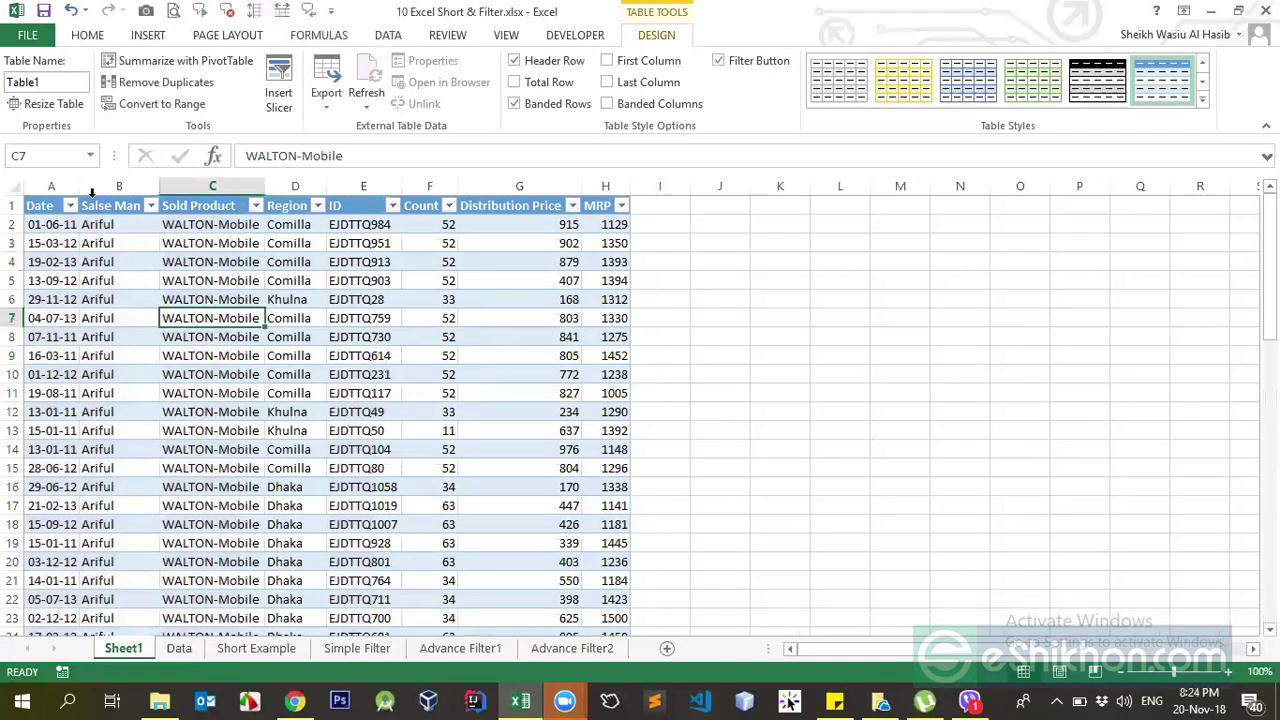
click(66, 395)
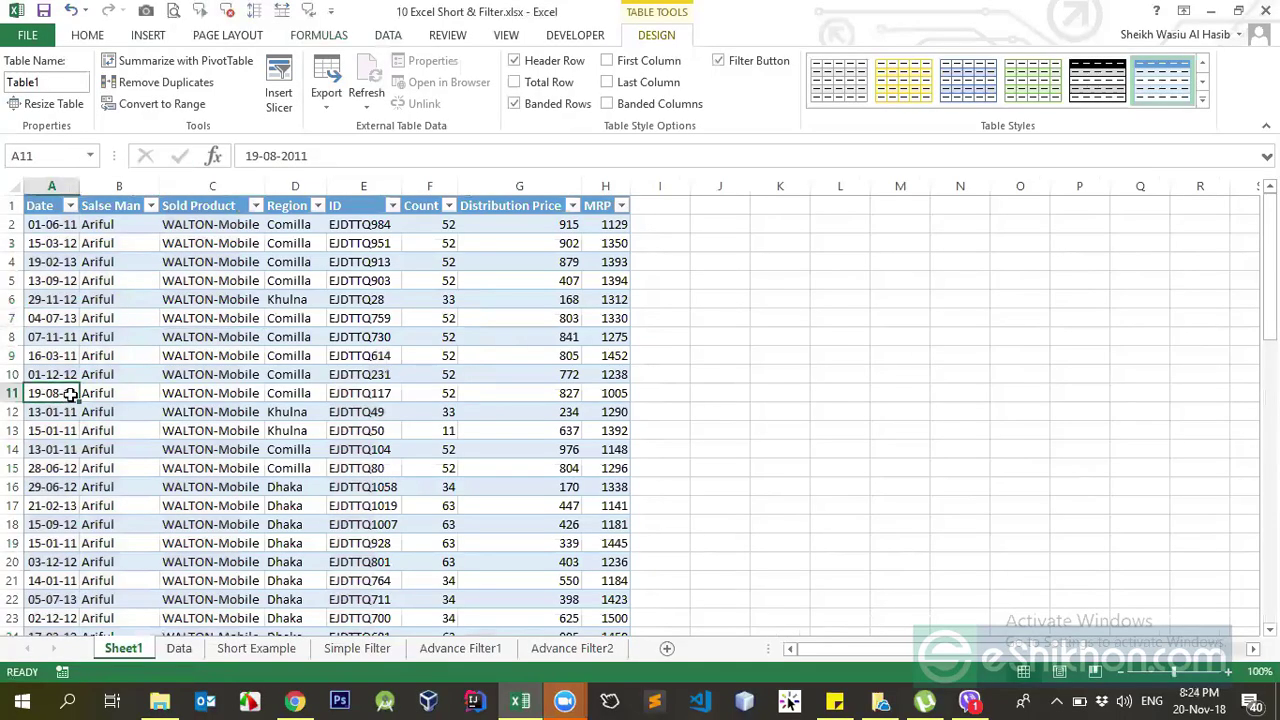
key(ctrl+Down)
key(ctrl+Up)
key(ctrl+t)
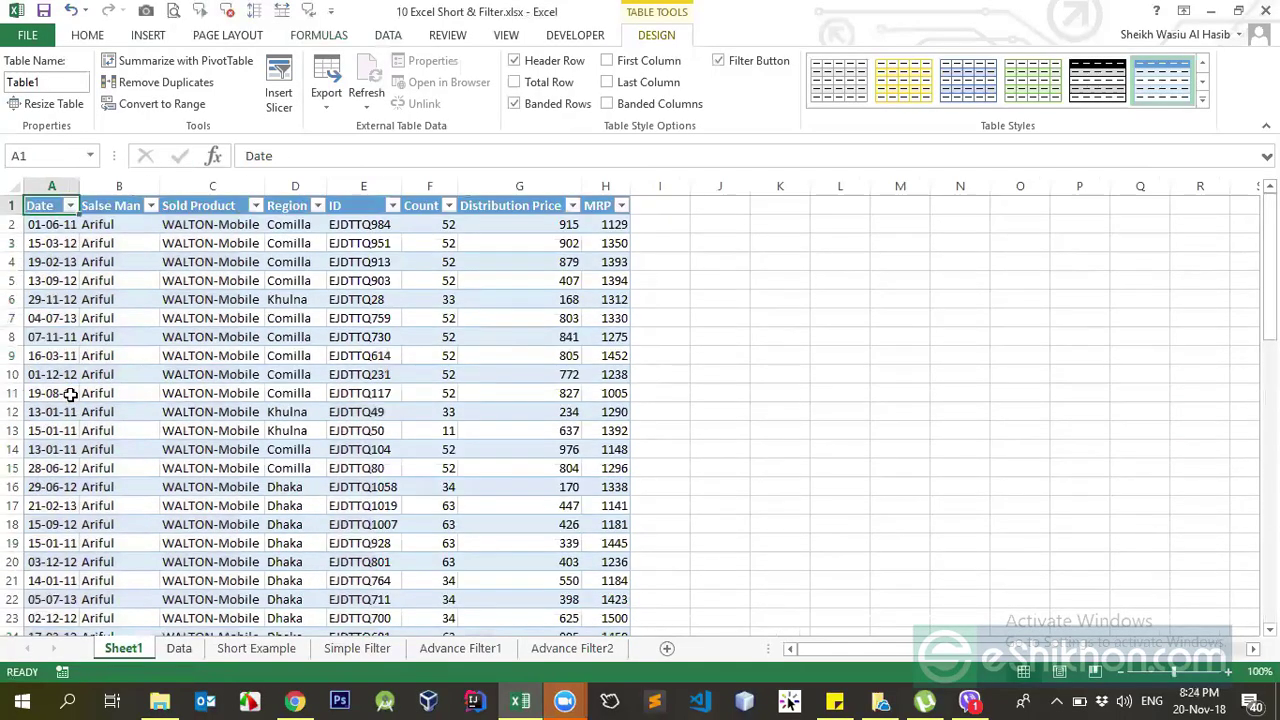
click(455, 562)
scroll(78, 221, up, 1)
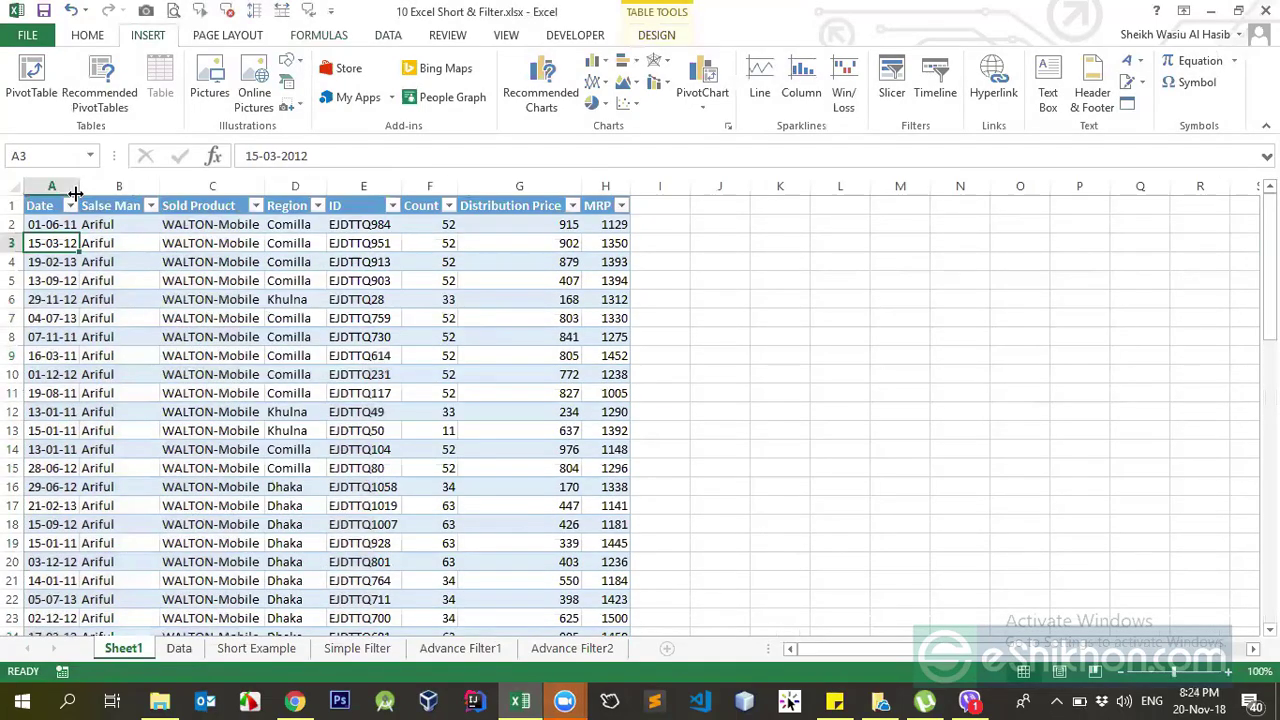
Create a PivotTable from Table1 on the existing Sheet1 at cell K5.
click(103, 206)
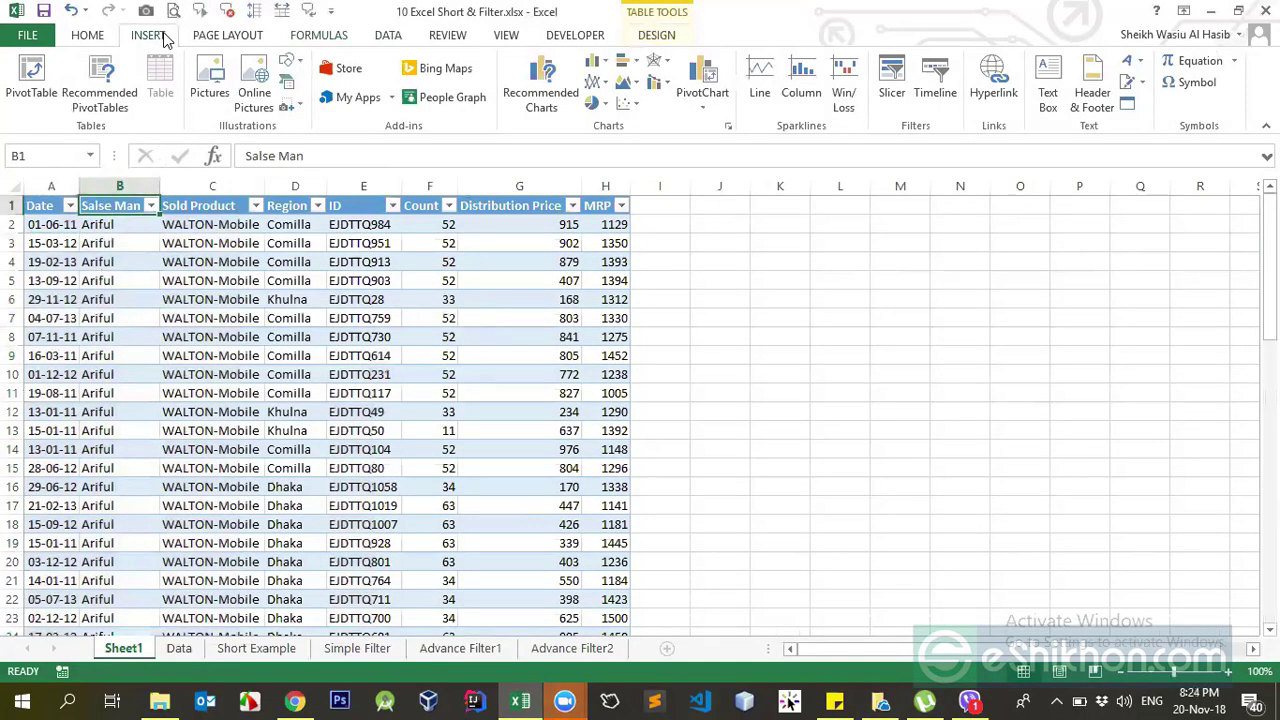
click(31, 78)
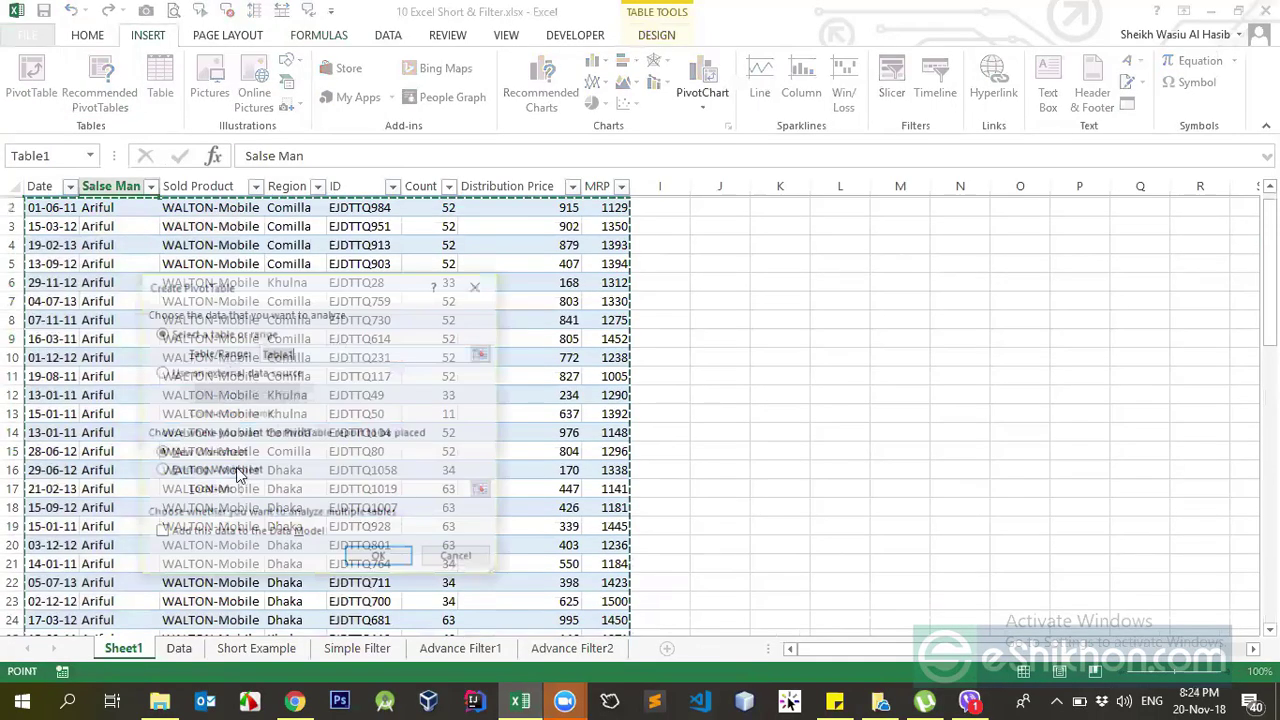
click(250, 472)
click(762, 256)
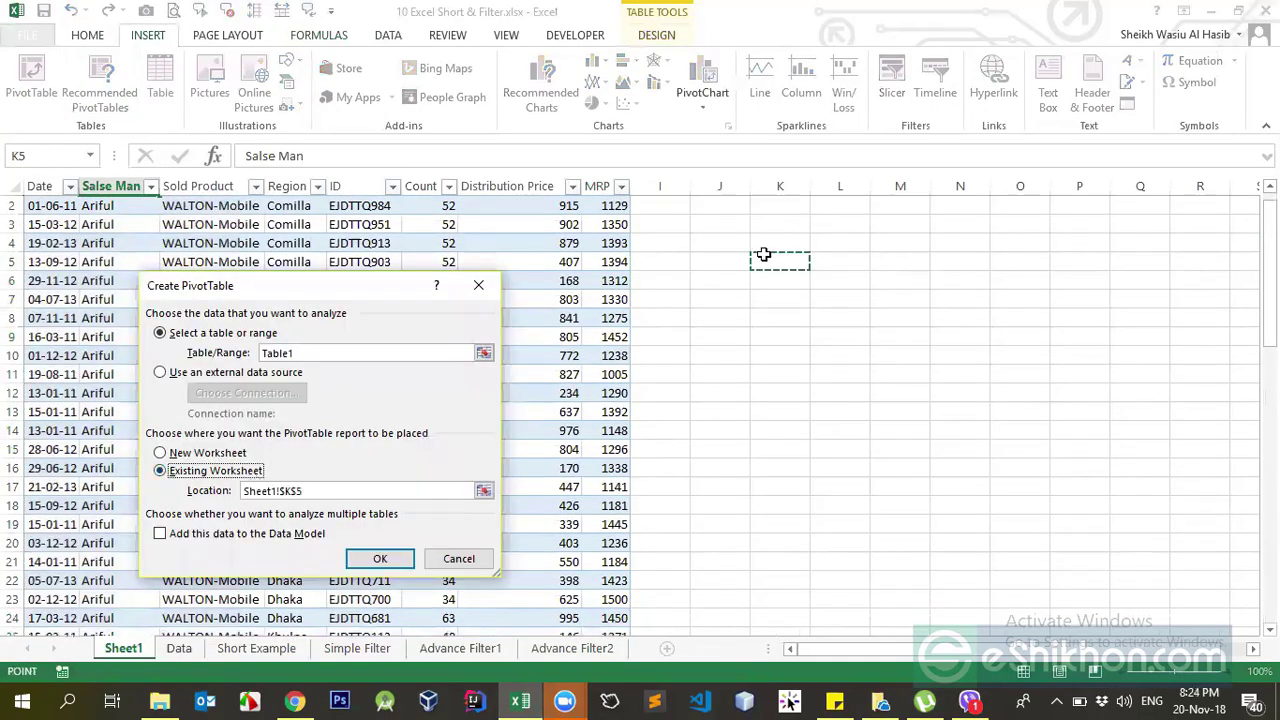
click(380, 558)
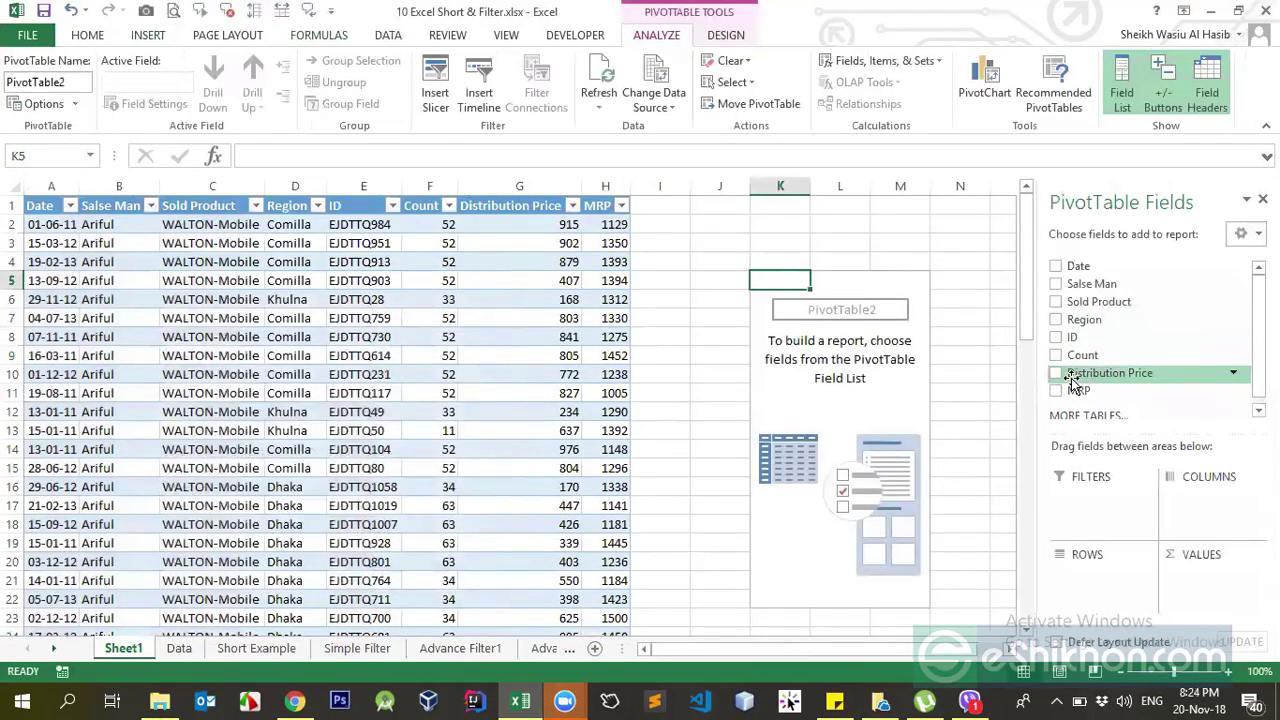
Try the Date field as rows in the PivotTable at K5, look at its Row Labels filter options, and undo.
click(1055, 266)
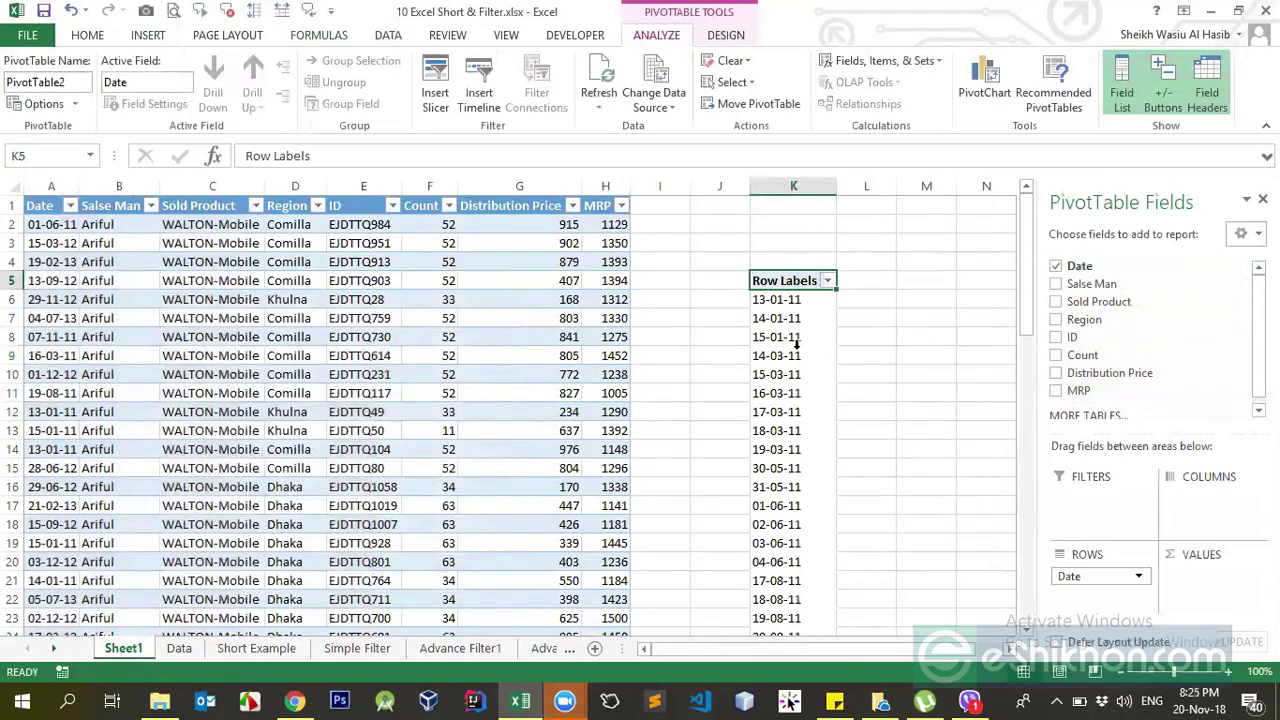
click(828, 281)
click(828, 281)
key(ctrl+z)
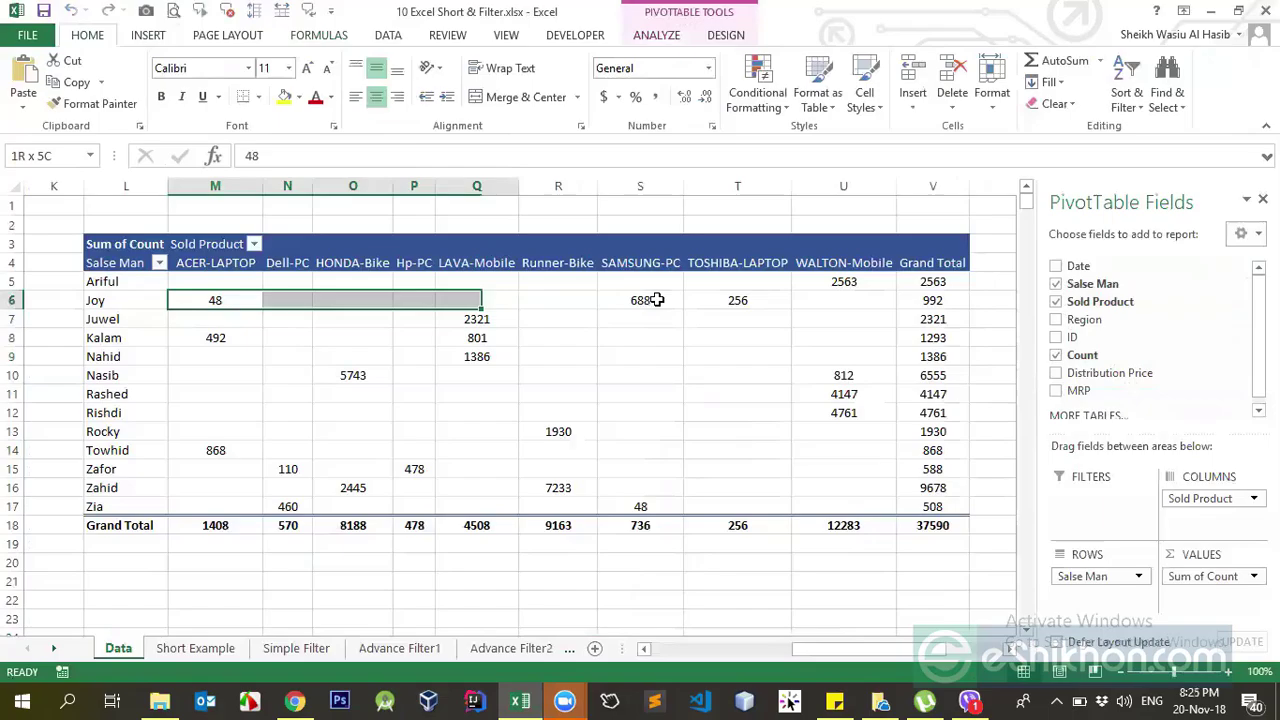
Show the detail records behind the second salesman's SAMSUNG-PC value (S6) in the Data sheet's PivotTable.
double_click(656, 300)
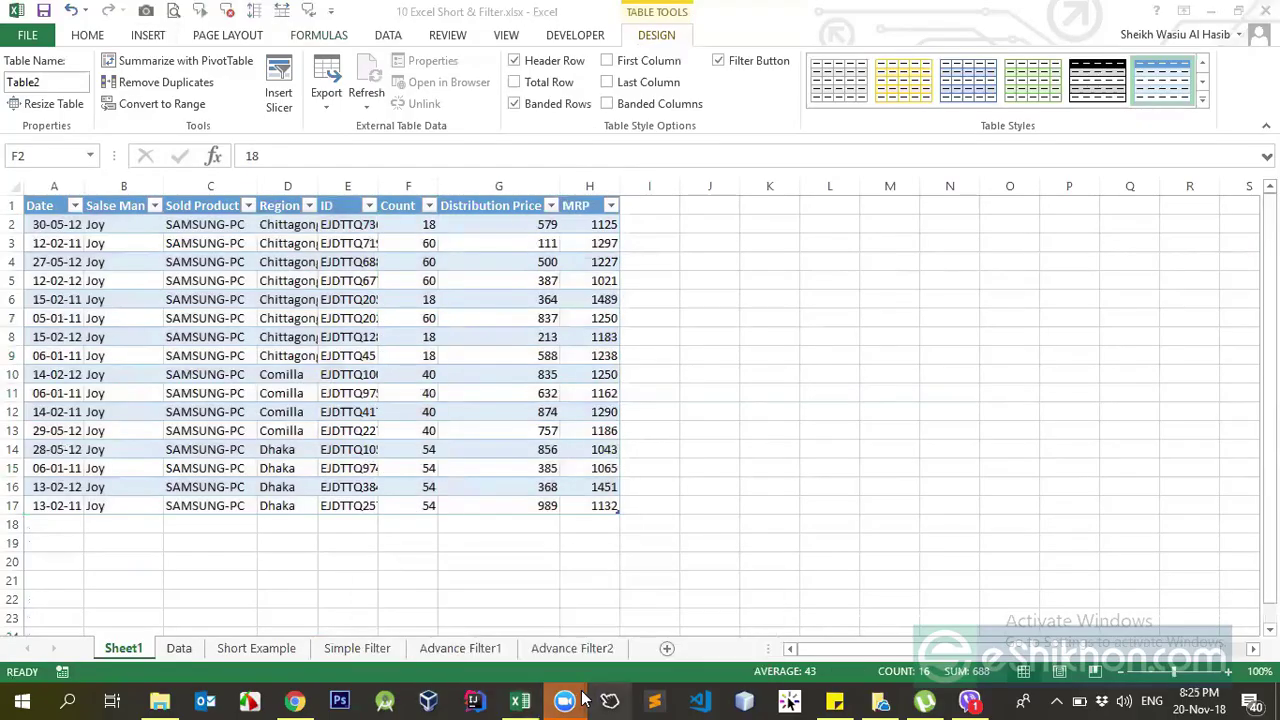
click(484, 630)
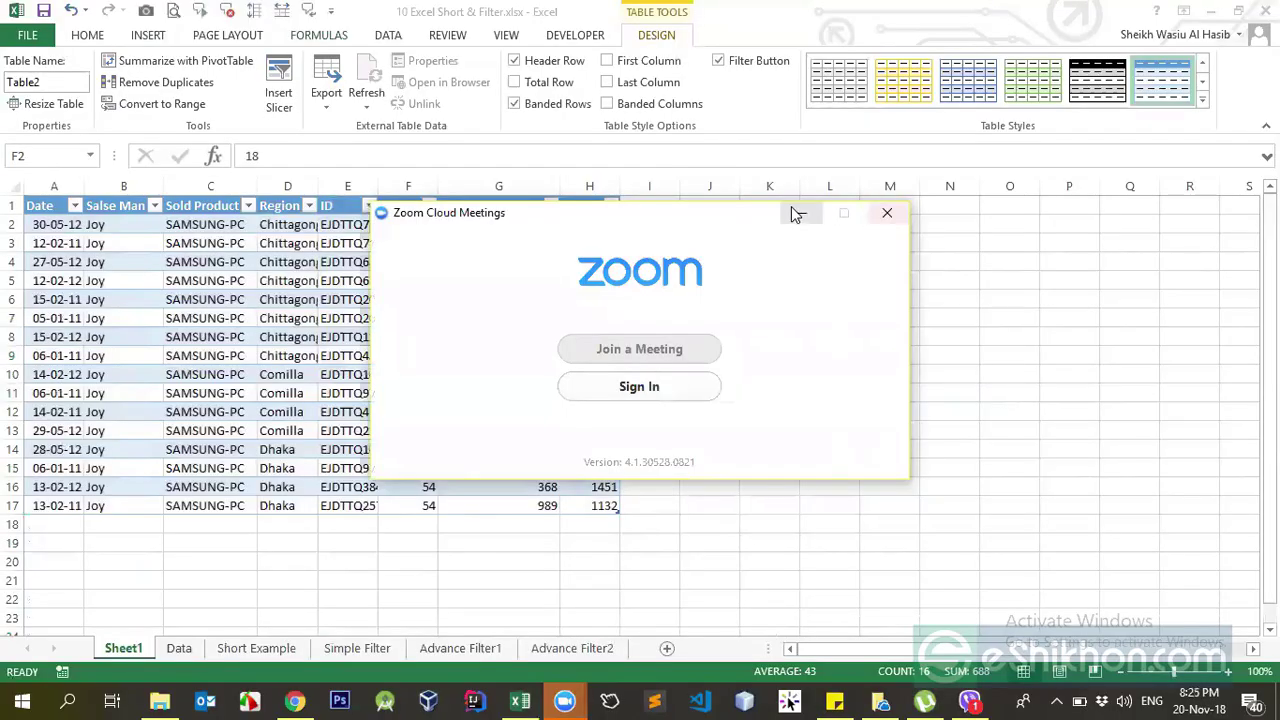
click(795, 215)
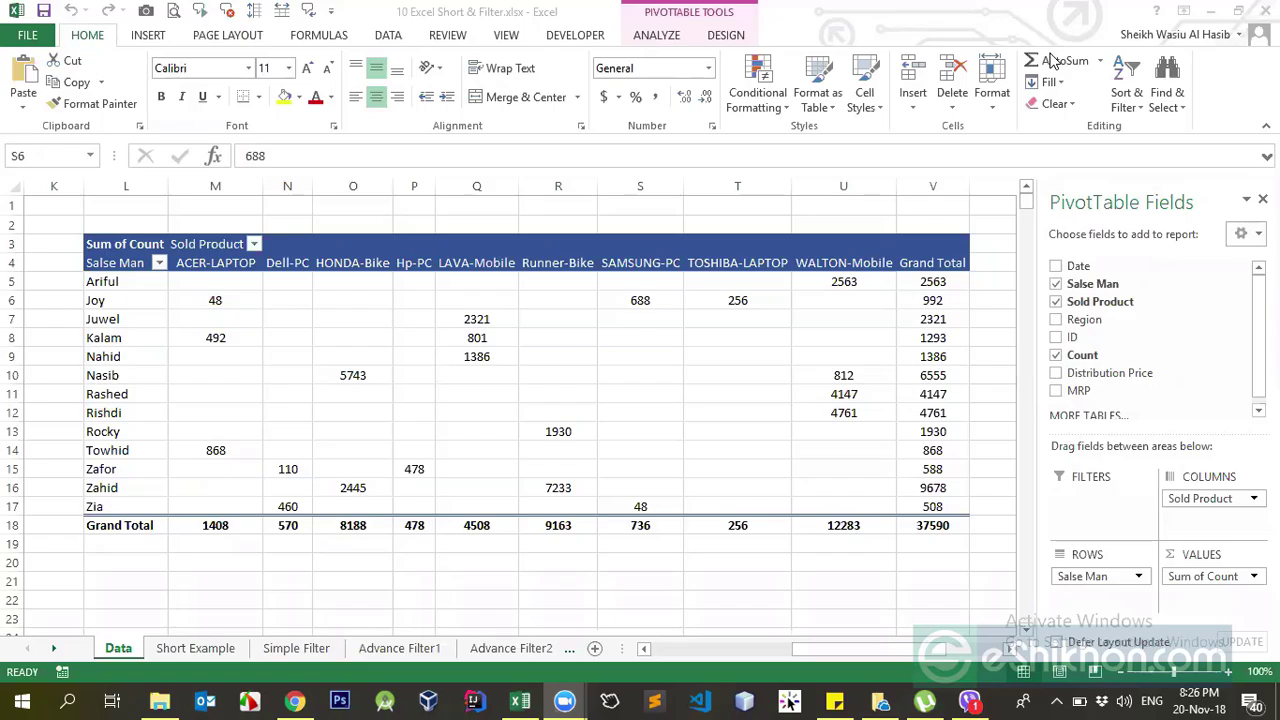
Show the detail records behind the first salesman's WALTON-Mobile value (U5), and delete the generated sheet.
double_click(846, 281)
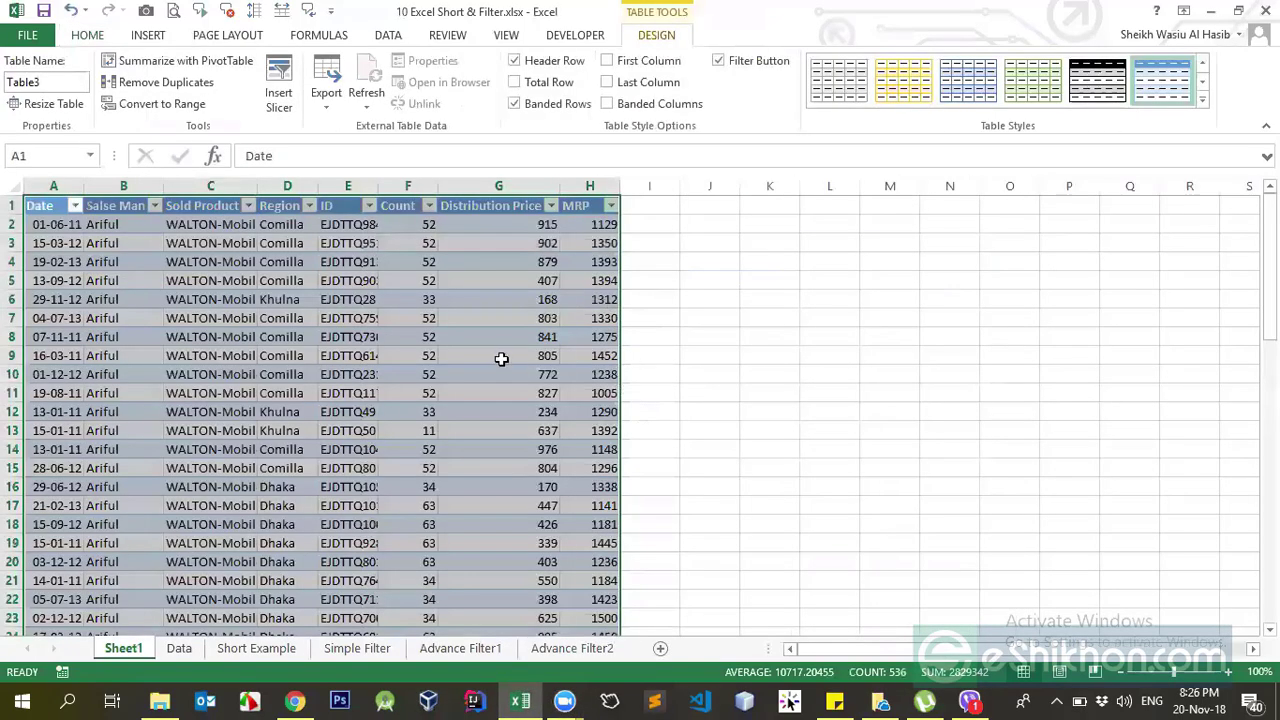
click(500, 357)
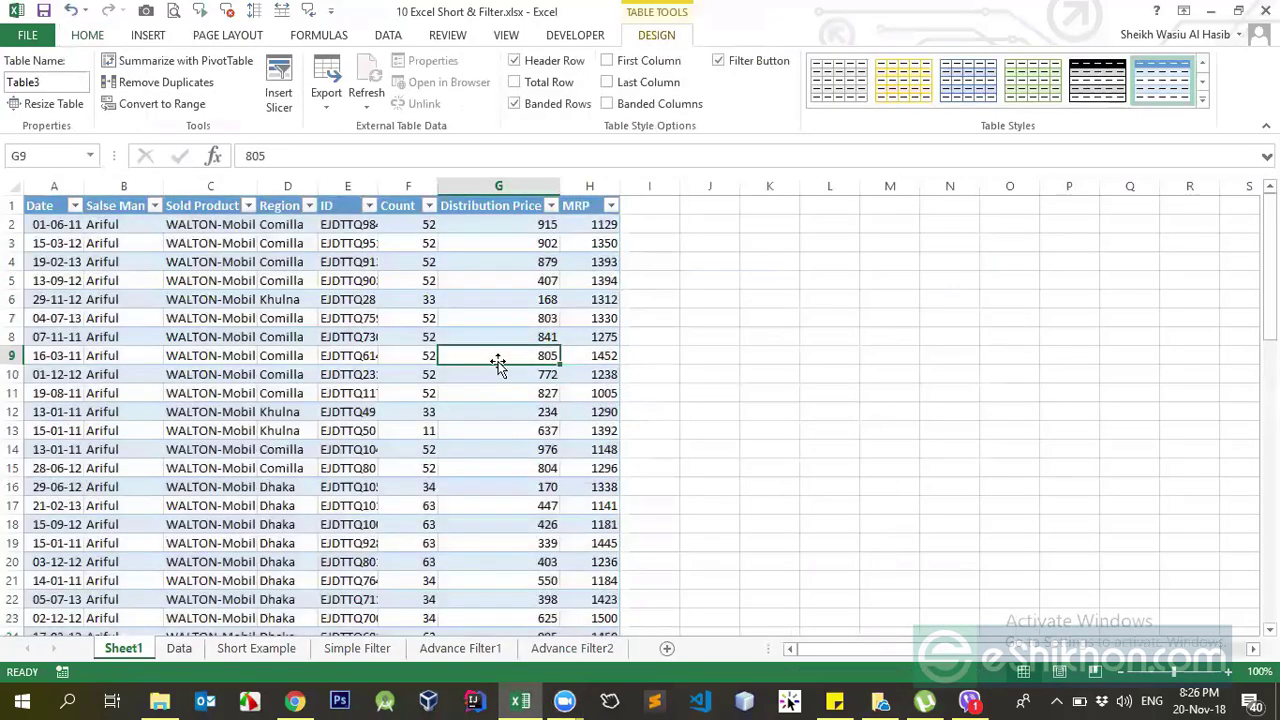
key(alt+h)
key(d)
key(s)
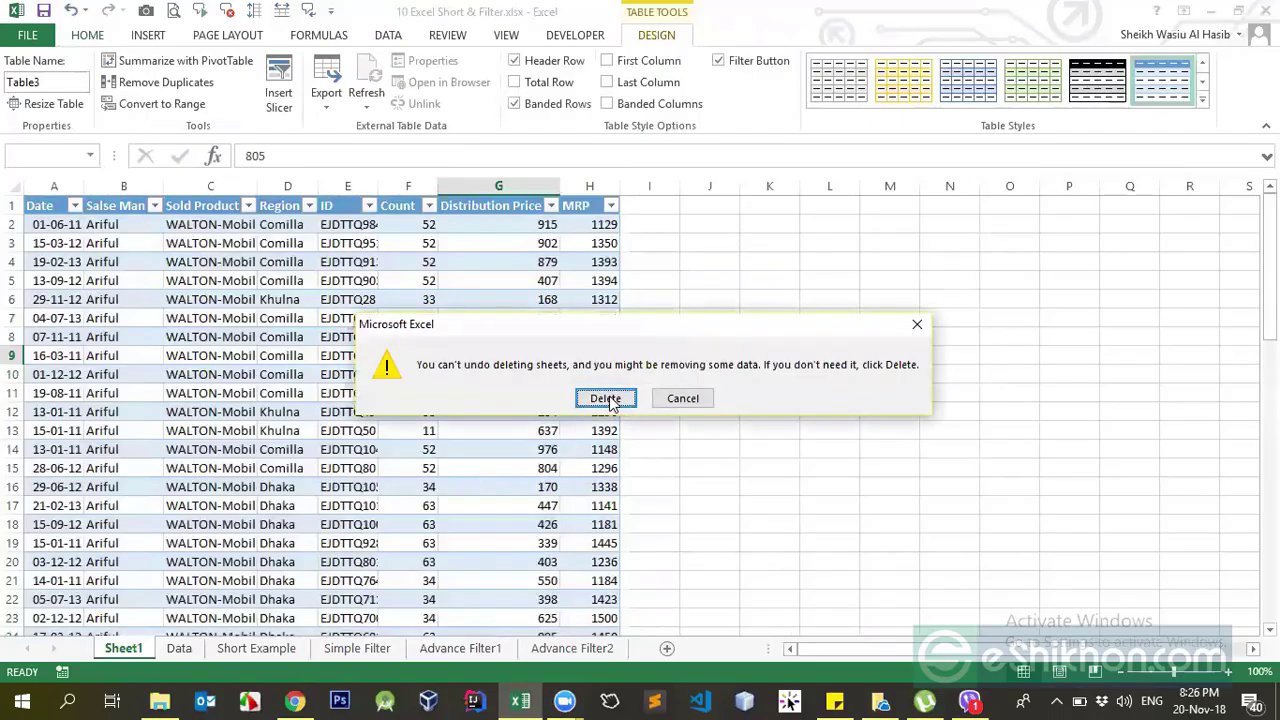
click(606, 398)
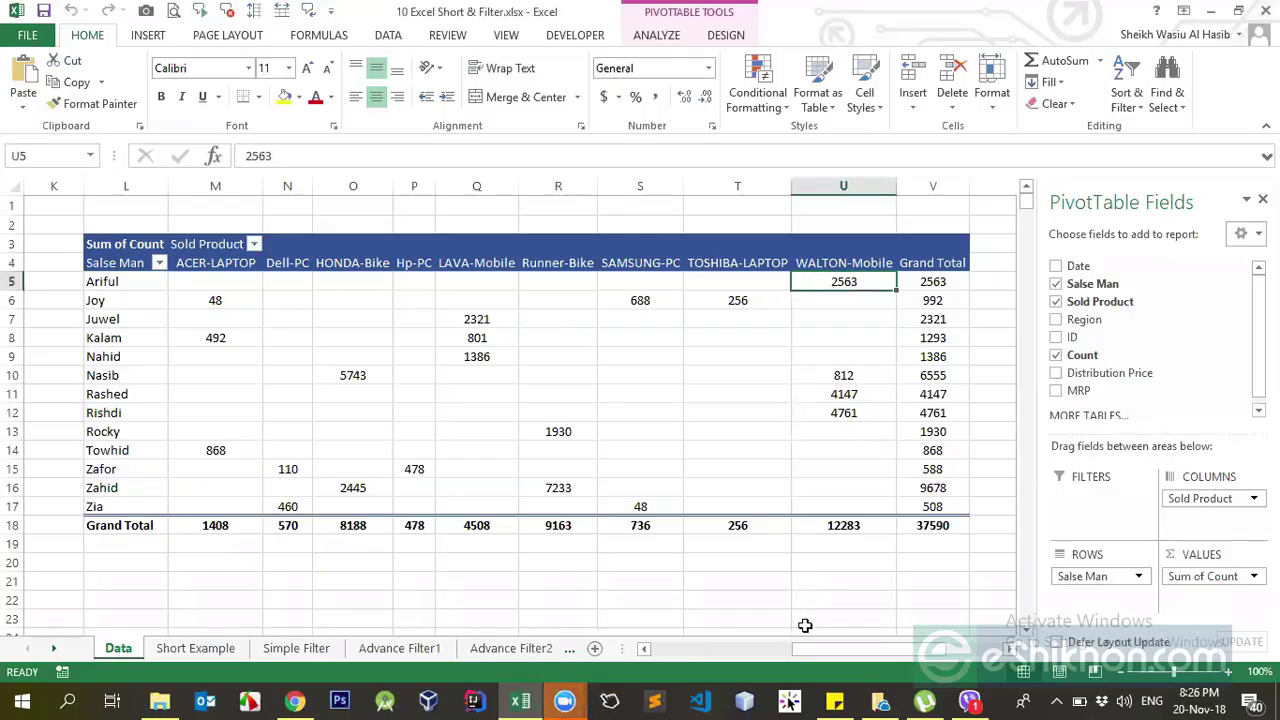
drag(849, 650, 700, 675)
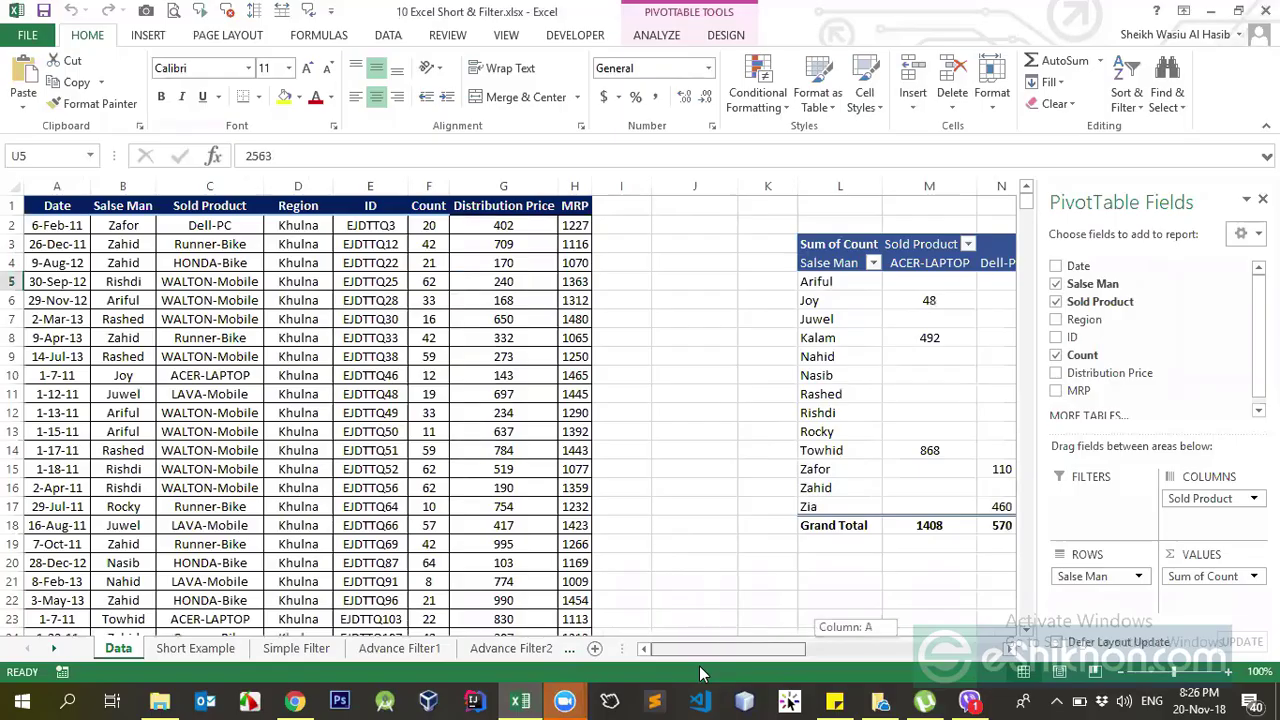
drag(700, 667, 699, 666)
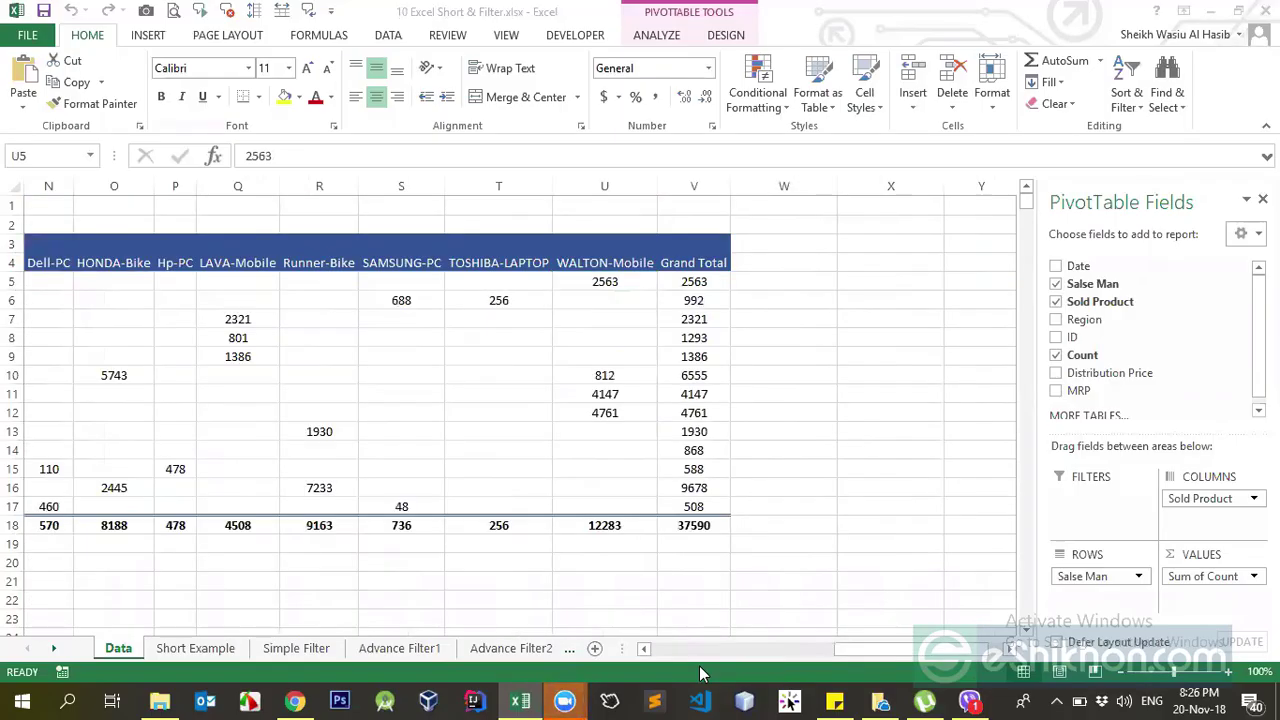
drag(853, 646, 697, 654)
drag(907, 652, 827, 651)
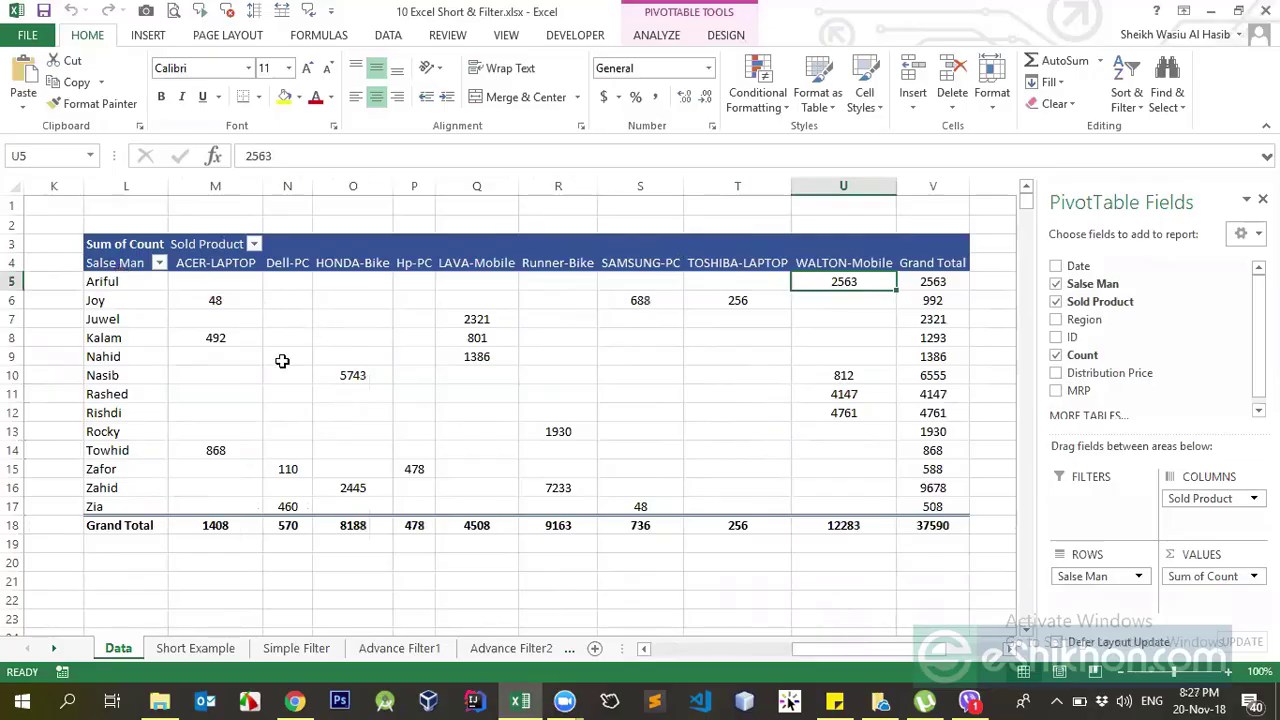
Show the detail records behind the second salesman's ACER-LAPTOP value (M6), and delete the generated sheet.
click(236, 298)
click(430, 300)
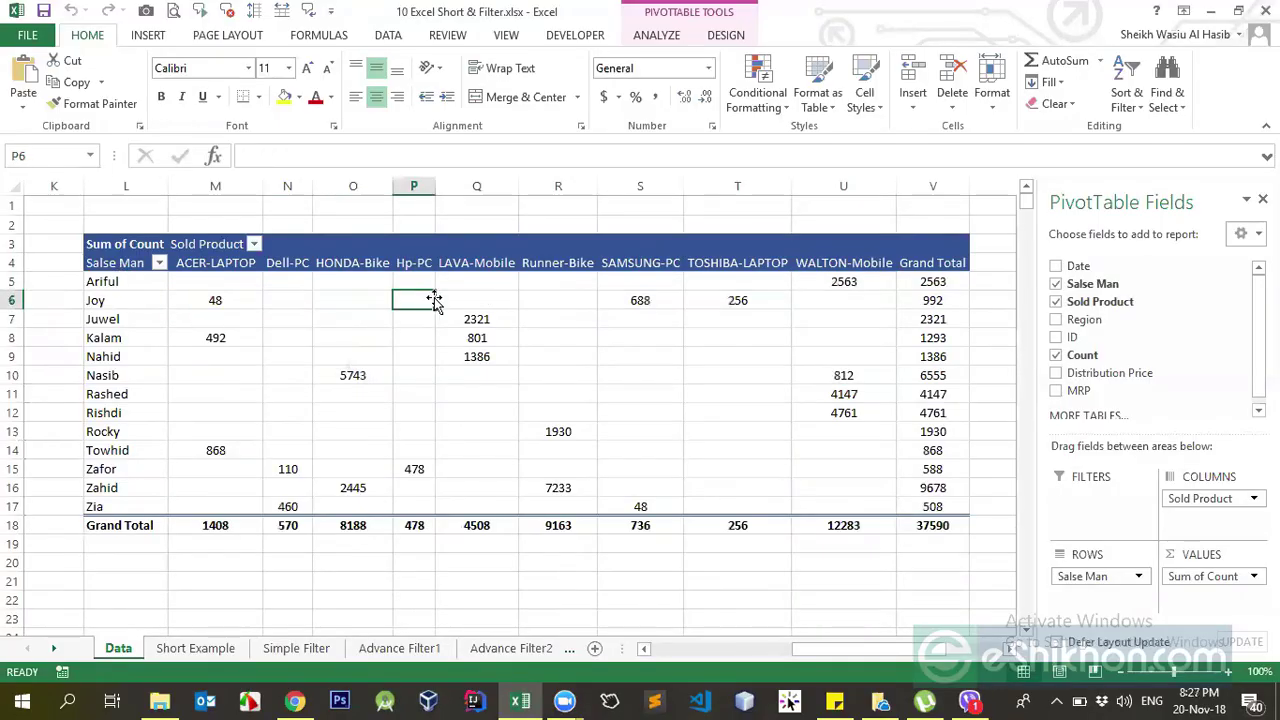
click(219, 300)
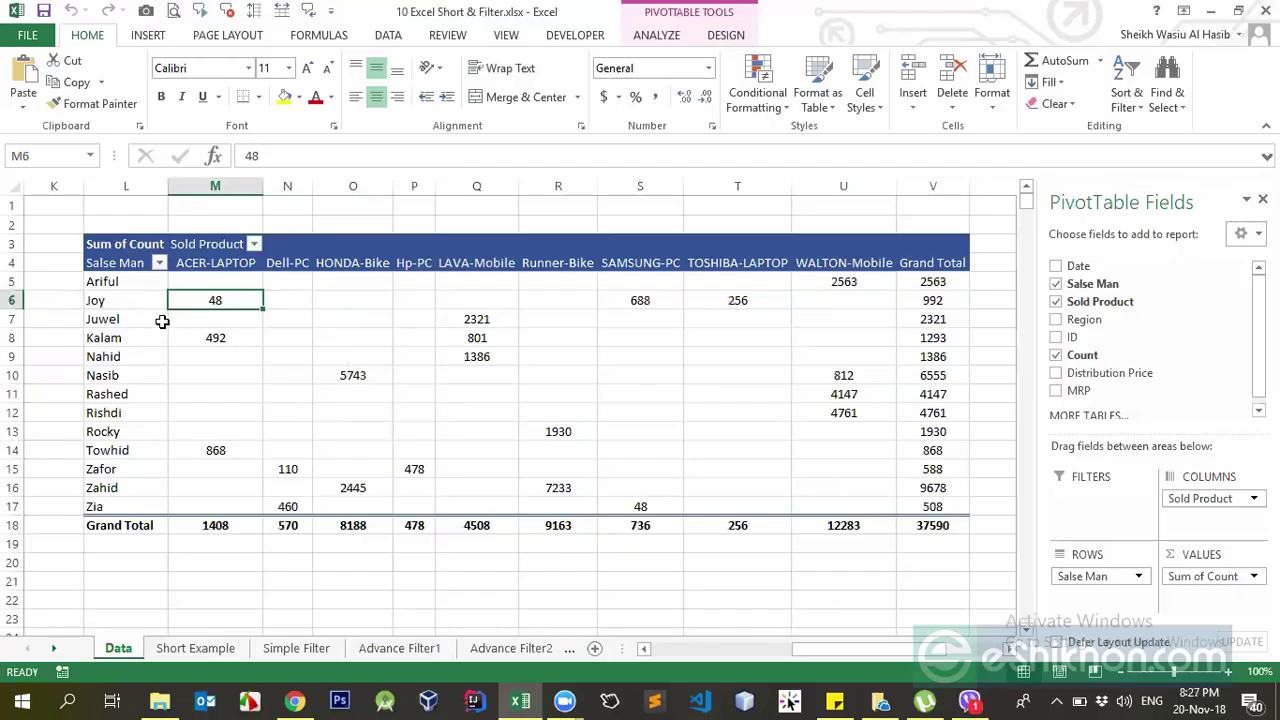
double_click(214, 303)
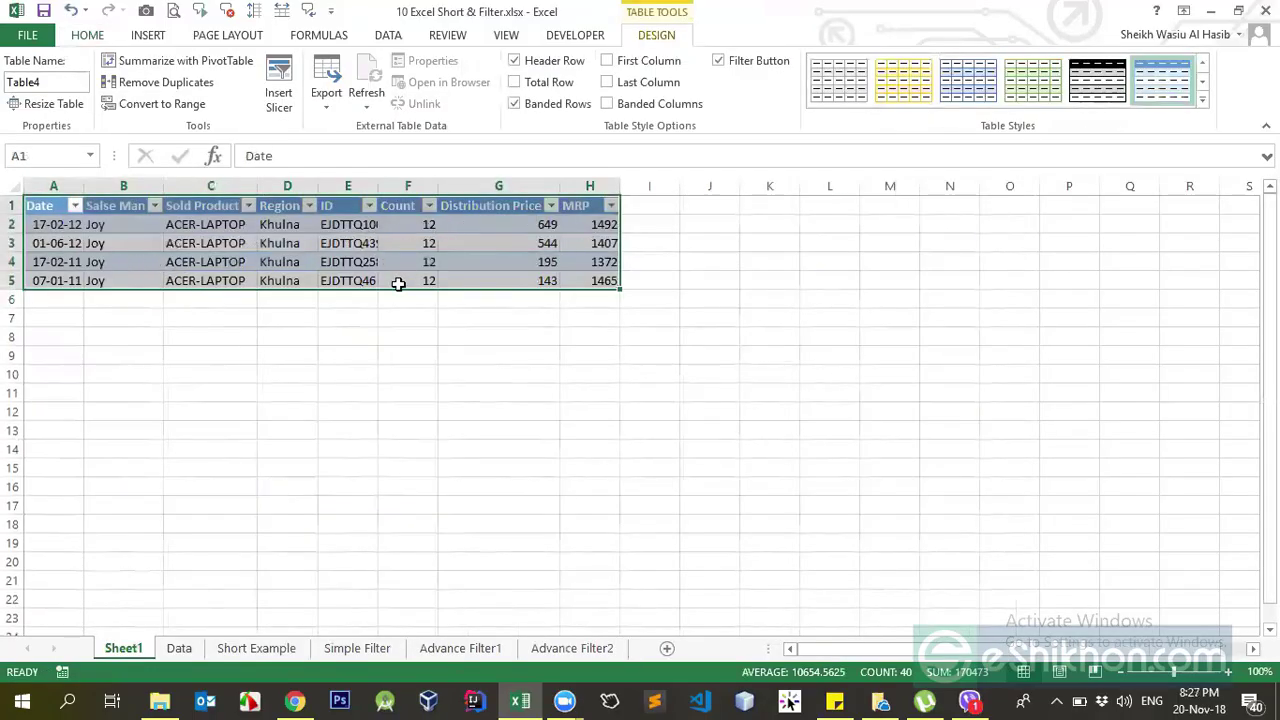
key(alt+e)
key(l)
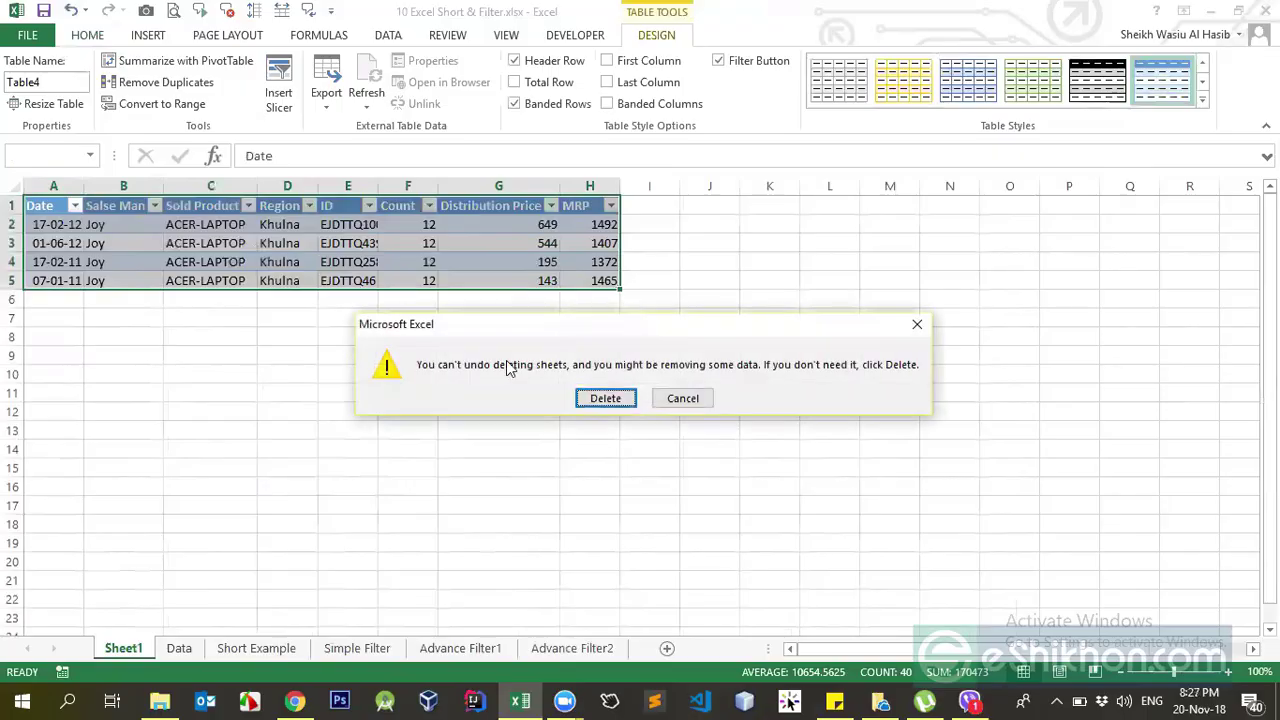
click(605, 397)
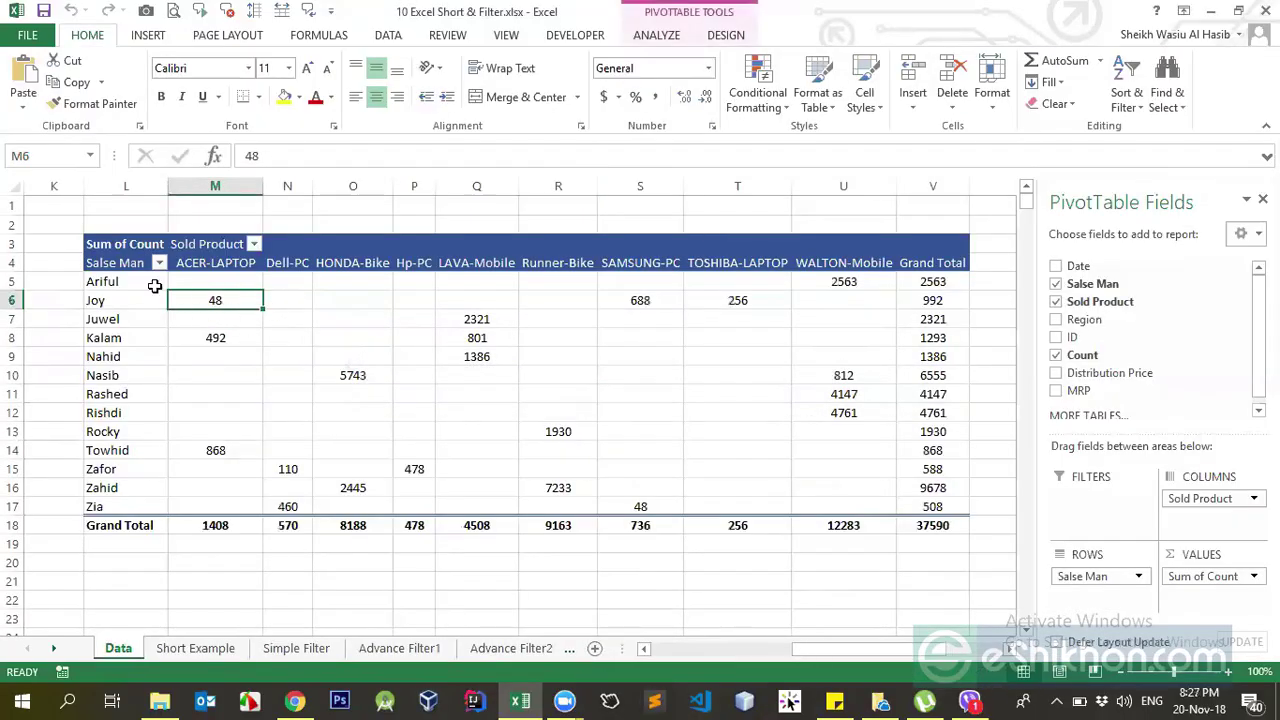
Drill down again into M6 of the PivotTable, review the Count values of its ACER-LAPTOP records, and delete the generated sheet.
double_click(228, 311)
click(425, 224)
drag(425, 224, 425, 283)
click(347, 262)
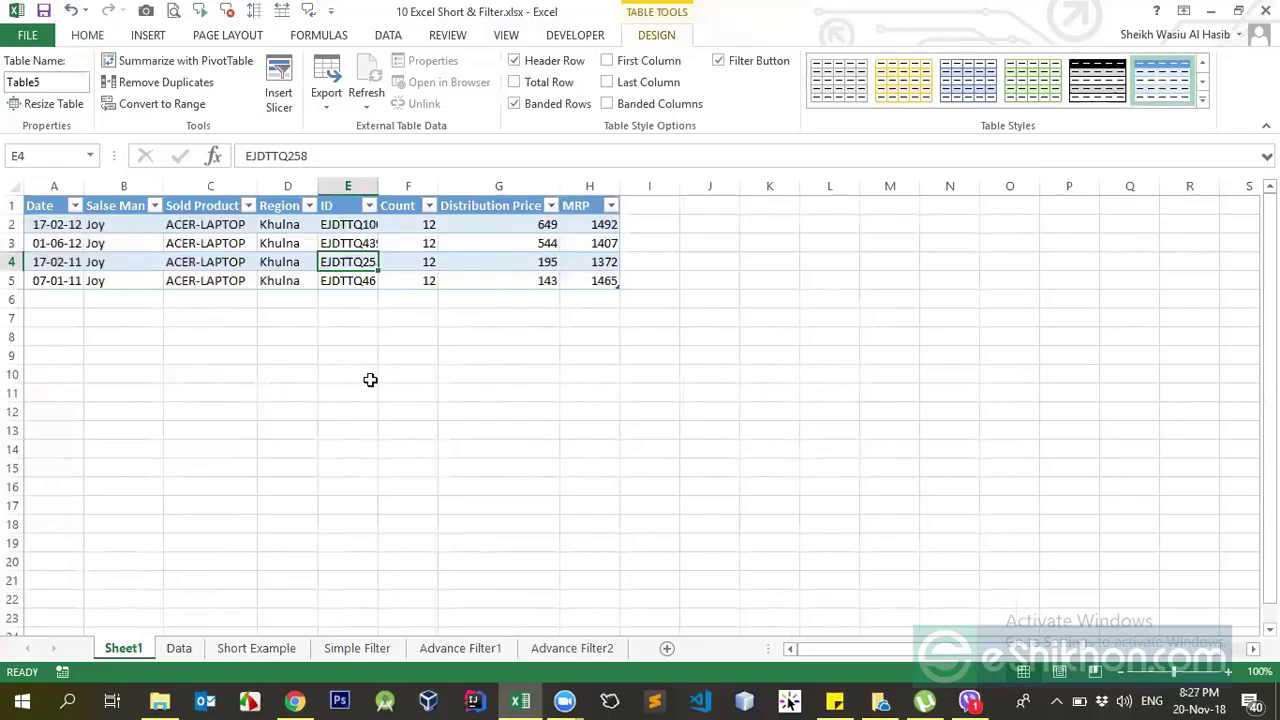
key(alt+e)
key(l)
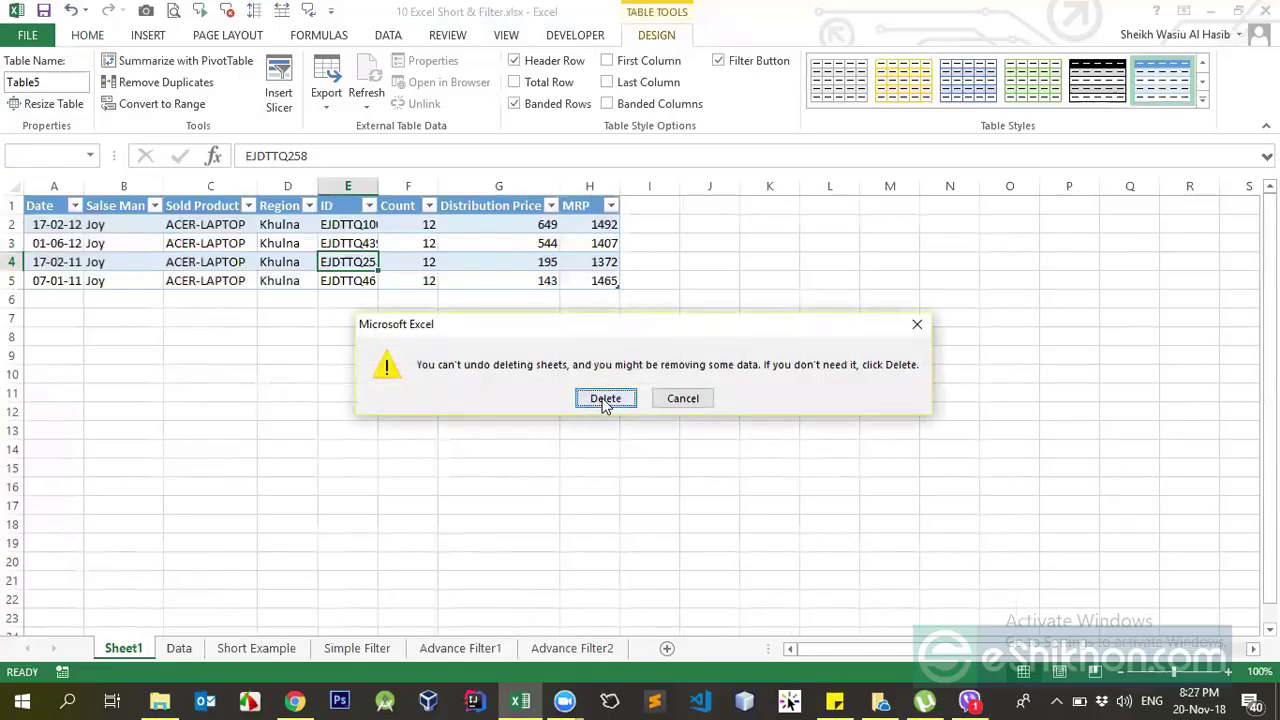
click(605, 398)
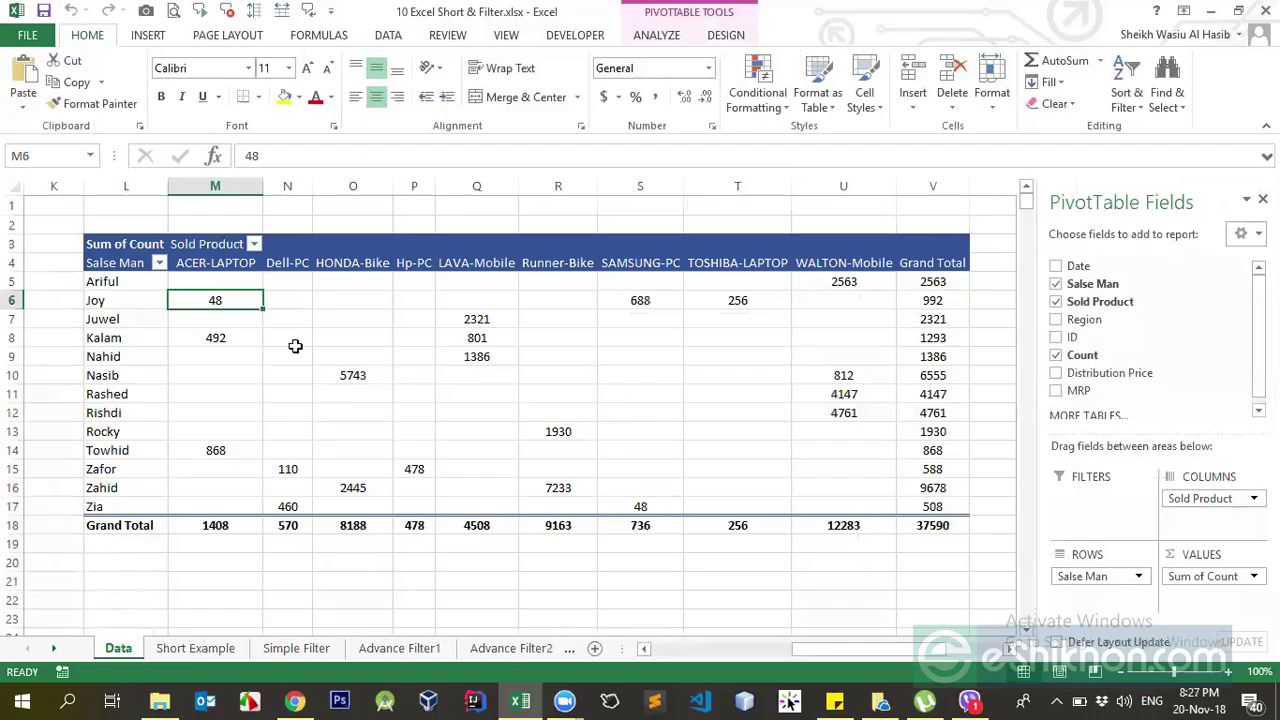
Show the detail records behind the WALTON-Mobile value in U10, look over the product and ID columns, and delete the generated sheet.
double_click(843, 377)
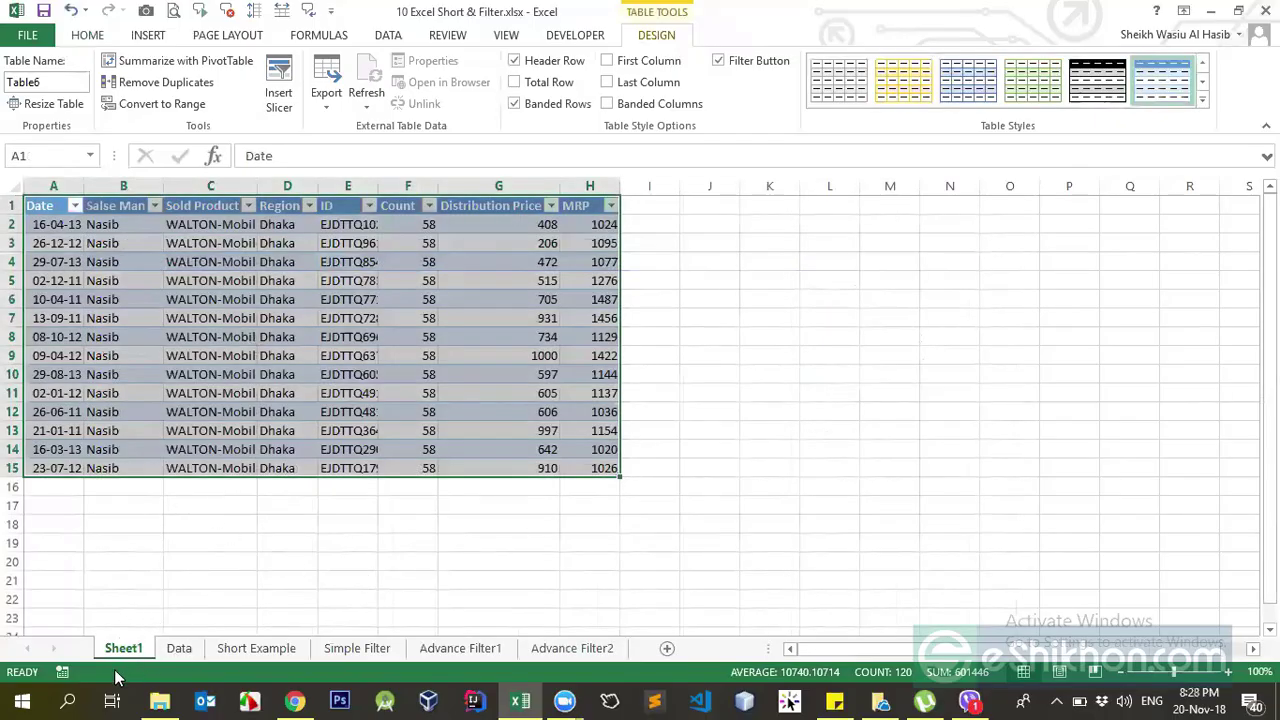
click(206, 284)
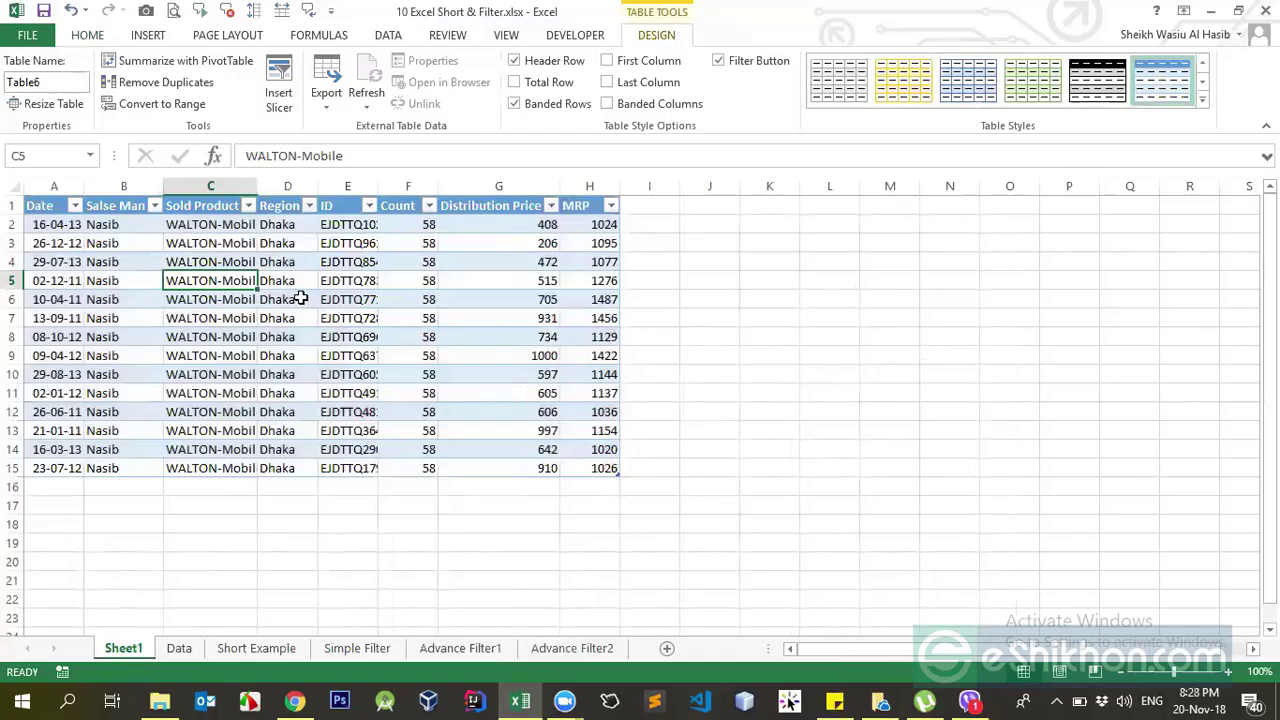
click(328, 232)
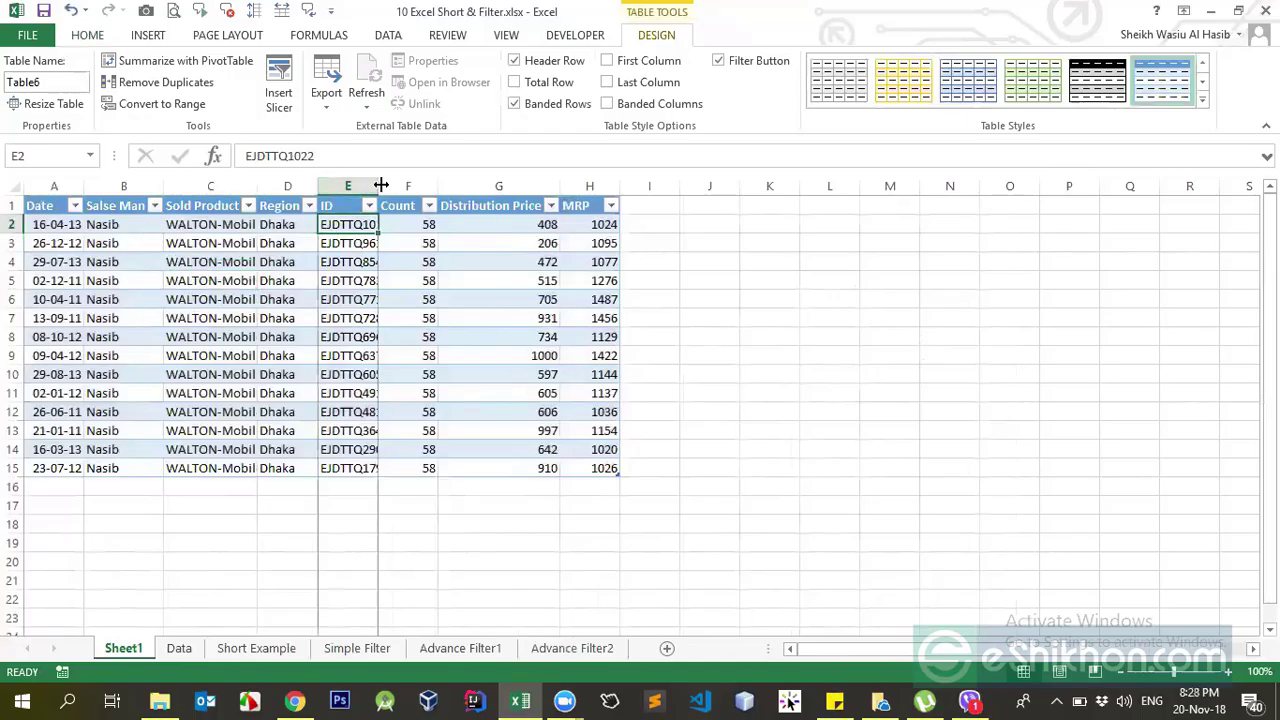
double_click(379, 186)
key(ctrl+z)
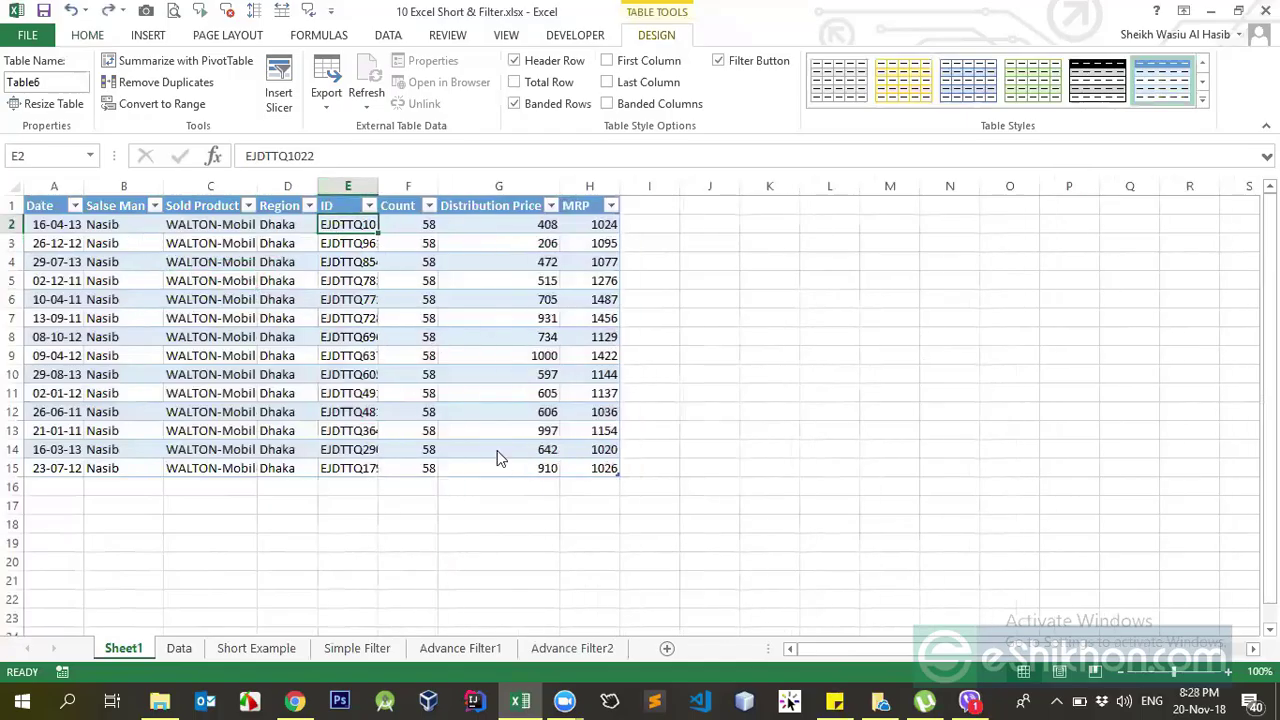
key(ctrl+z)
click(603, 400)
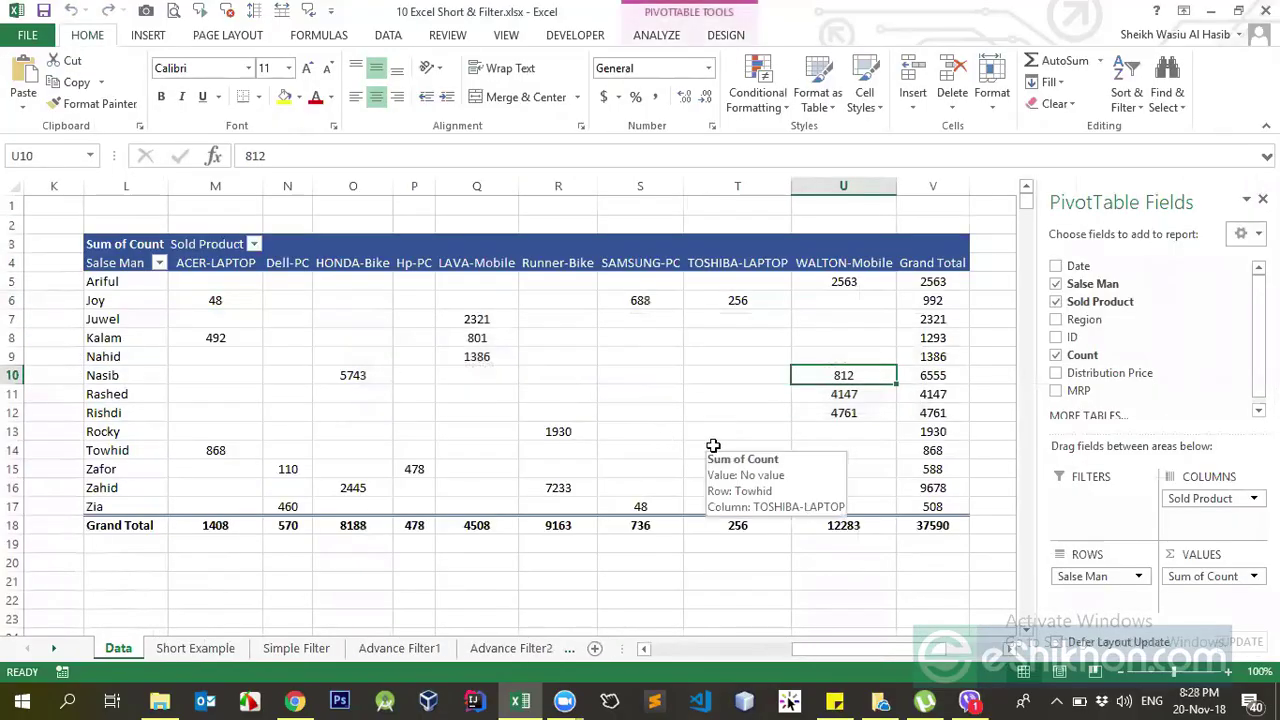
Compare the Dell-PC and Hp-PC values in row 15 of the PivotTable with that row's Grand Total.
click(838, 396)
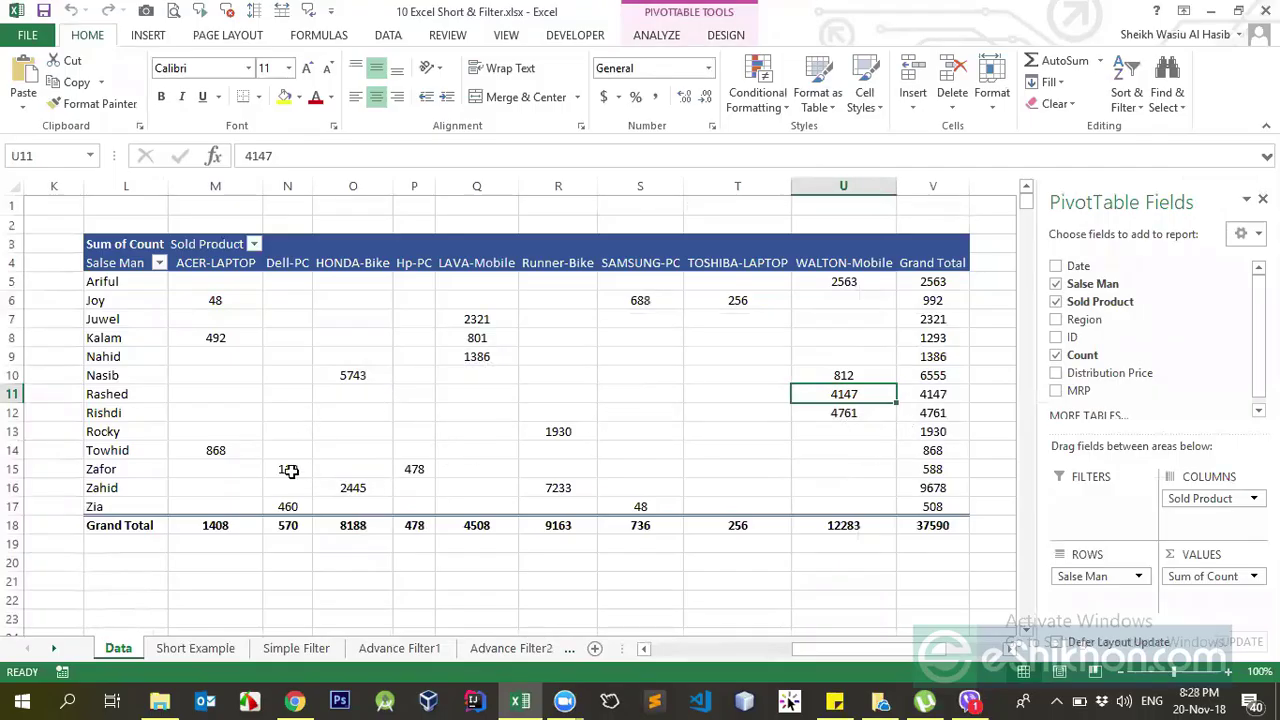
drag(193, 470, 290, 470)
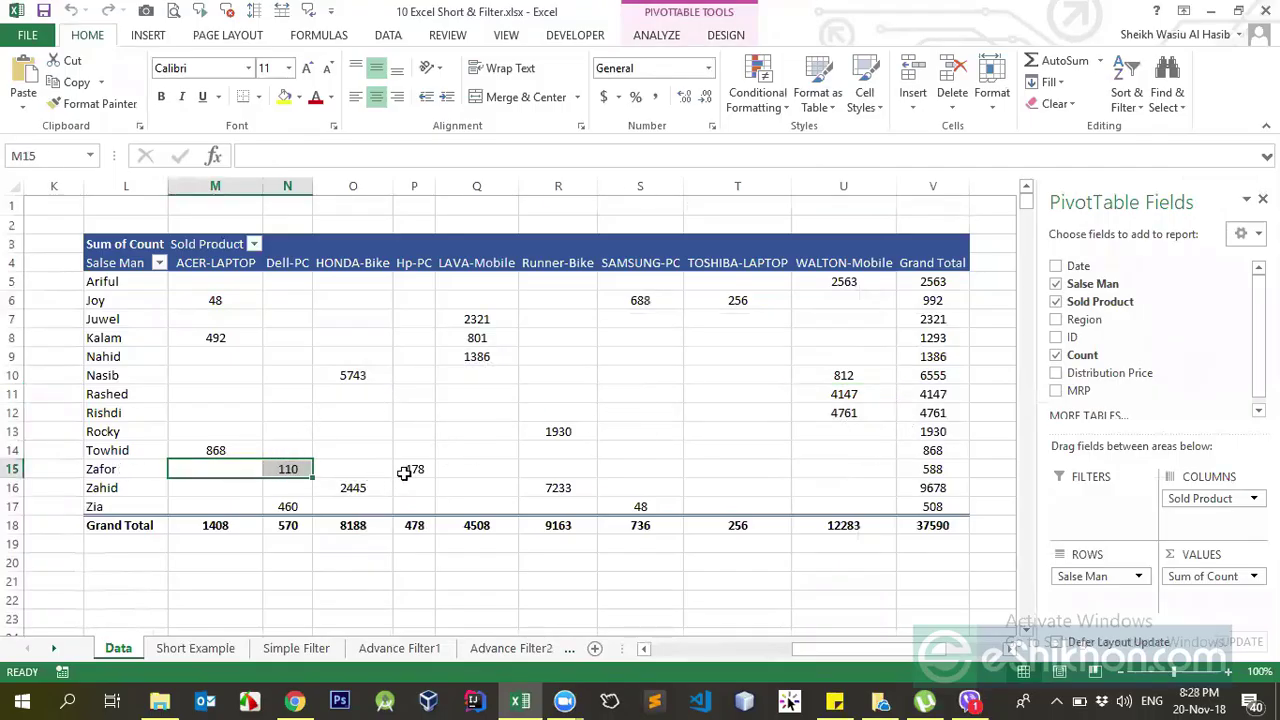
click(404, 472)
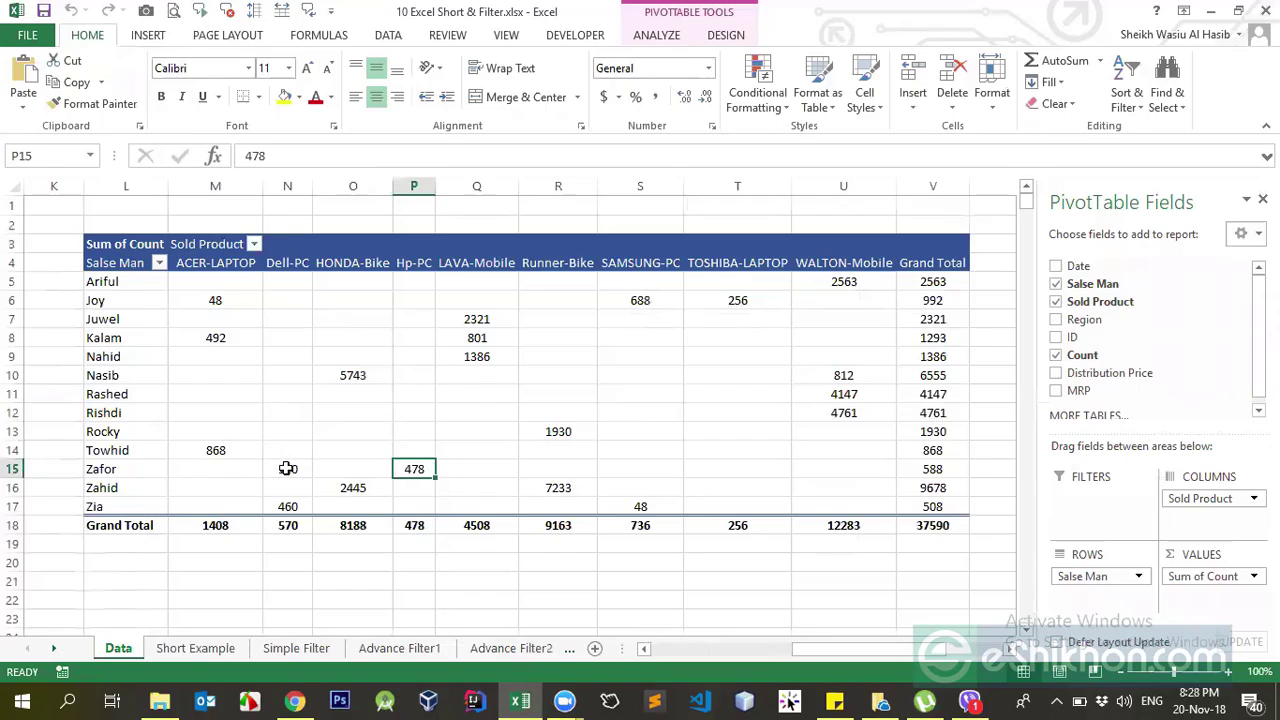
click(282, 467)
click(283, 265)
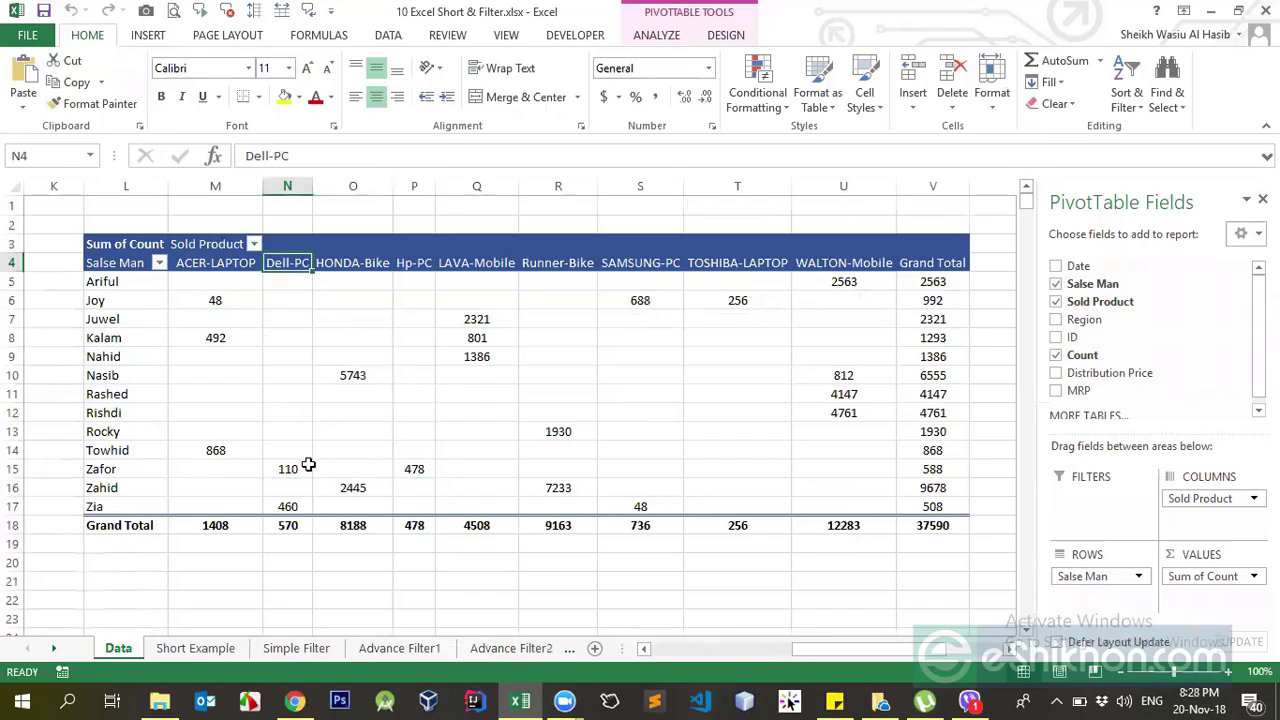
click(412, 469)
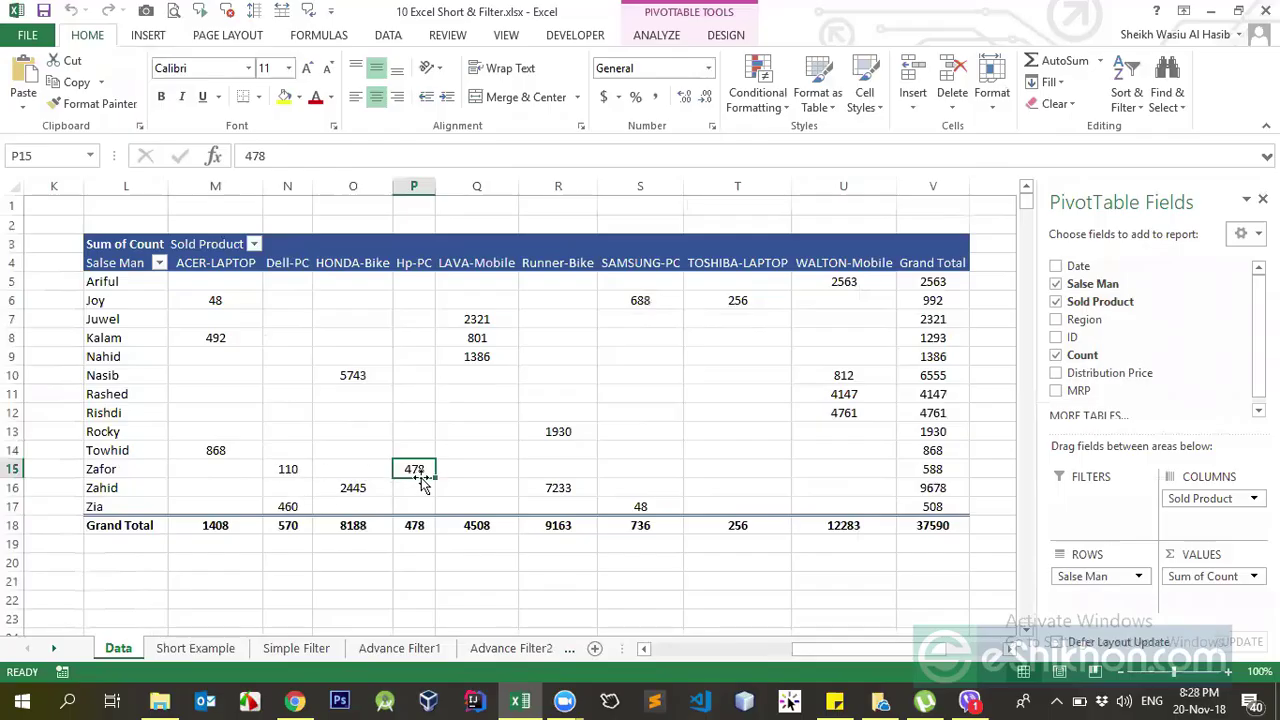
click(933, 469)
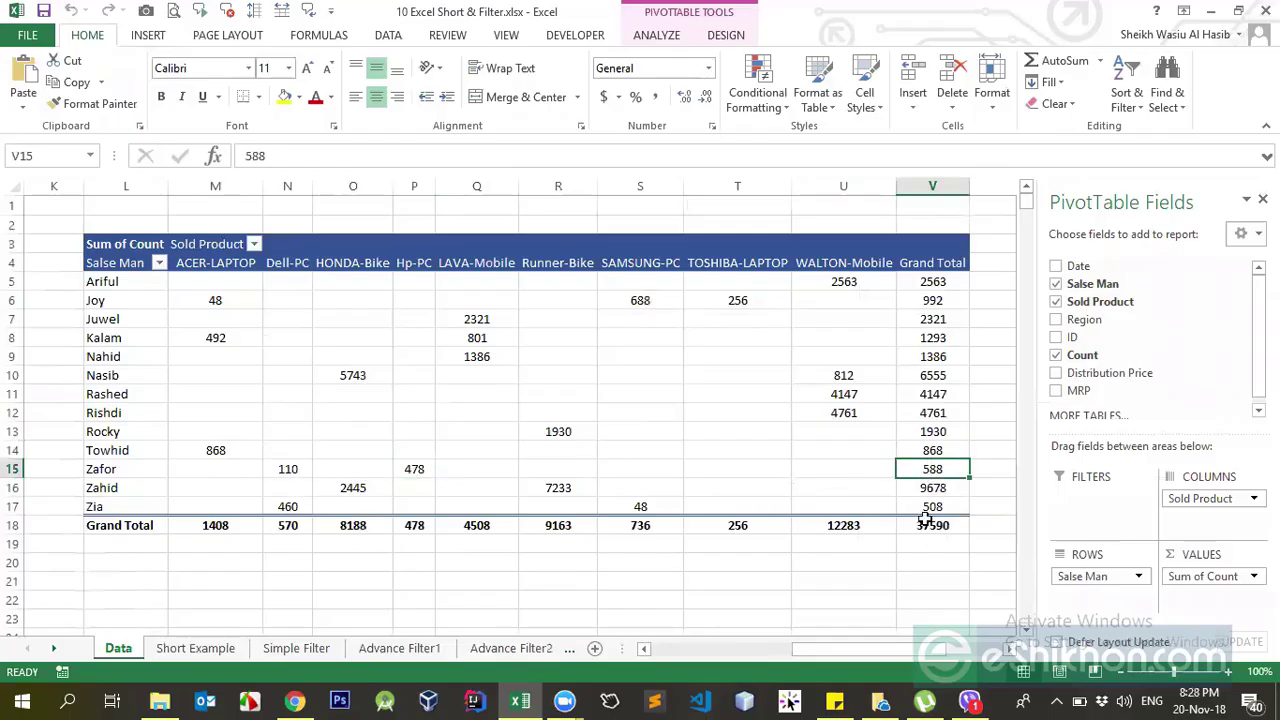
Show the detail records behind the row 15 Grand Total (V15), and delete the generated sheet.
double_click(958, 469)
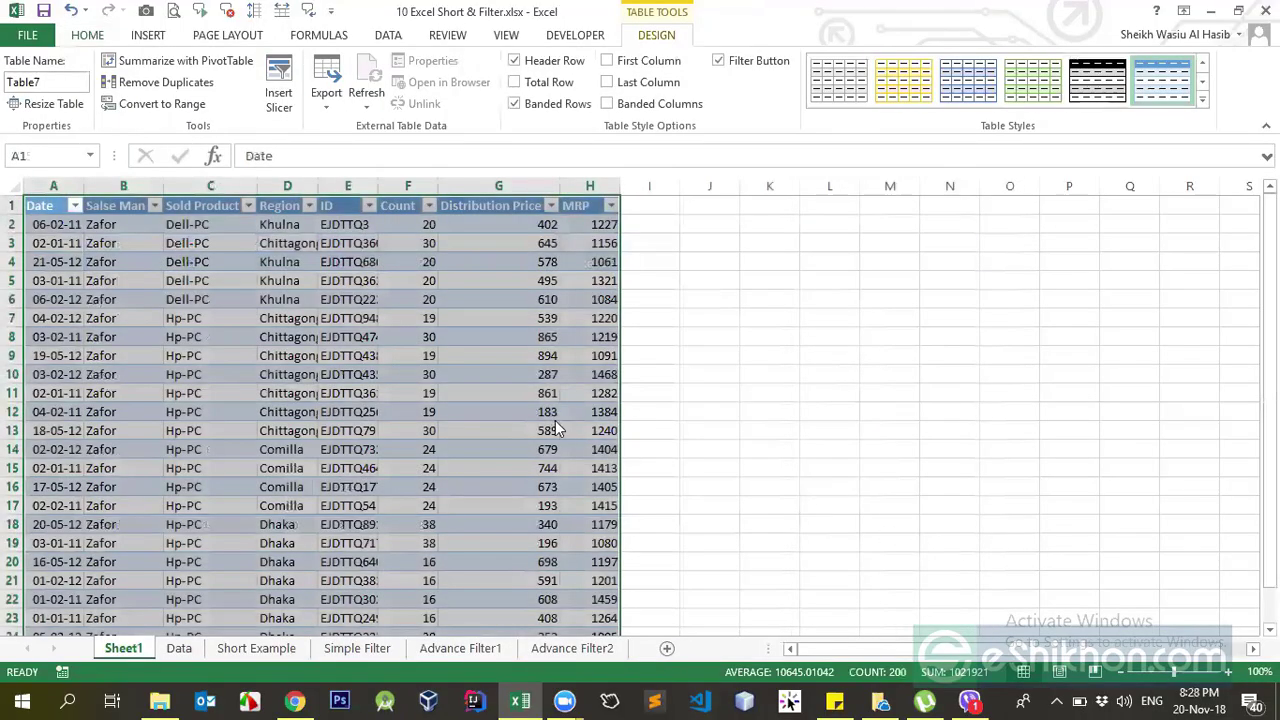
key(alt+h)
key(d)
key(s)
click(608, 397)
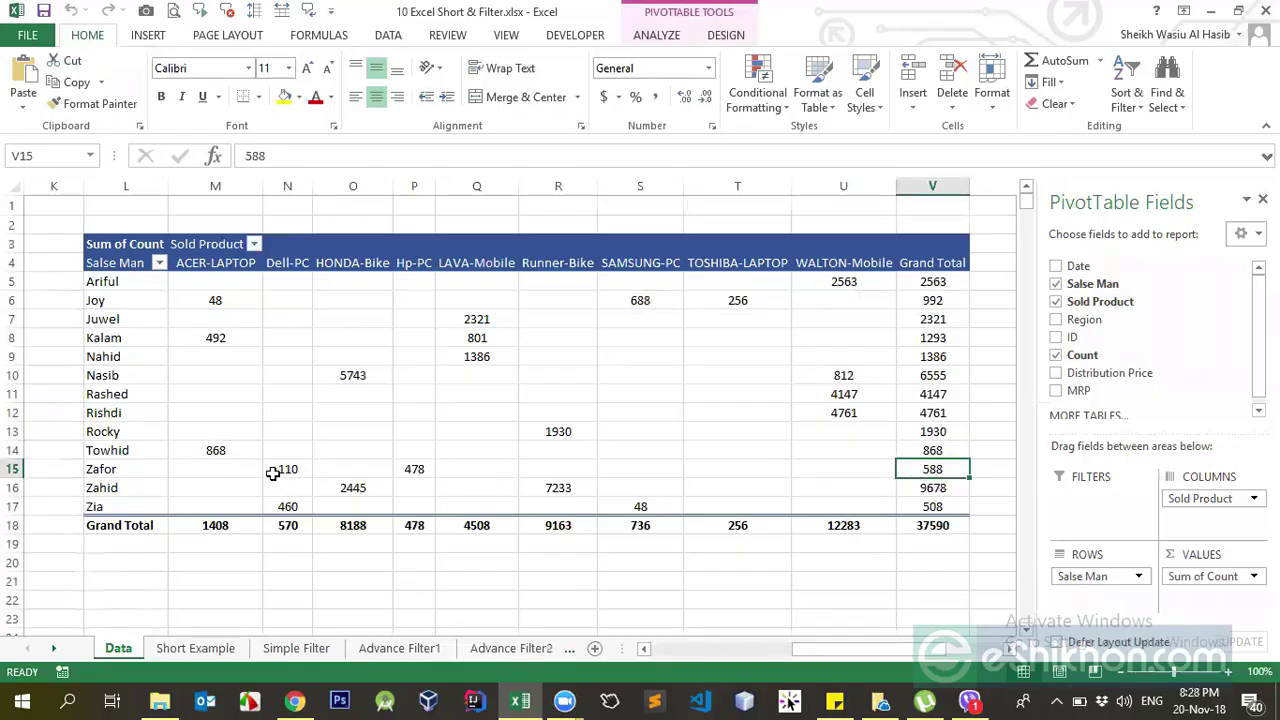
Check the sum of N15:P15, and compare it with the sum of the Count column in the detail records behind V15.
drag(272, 470, 404, 471)
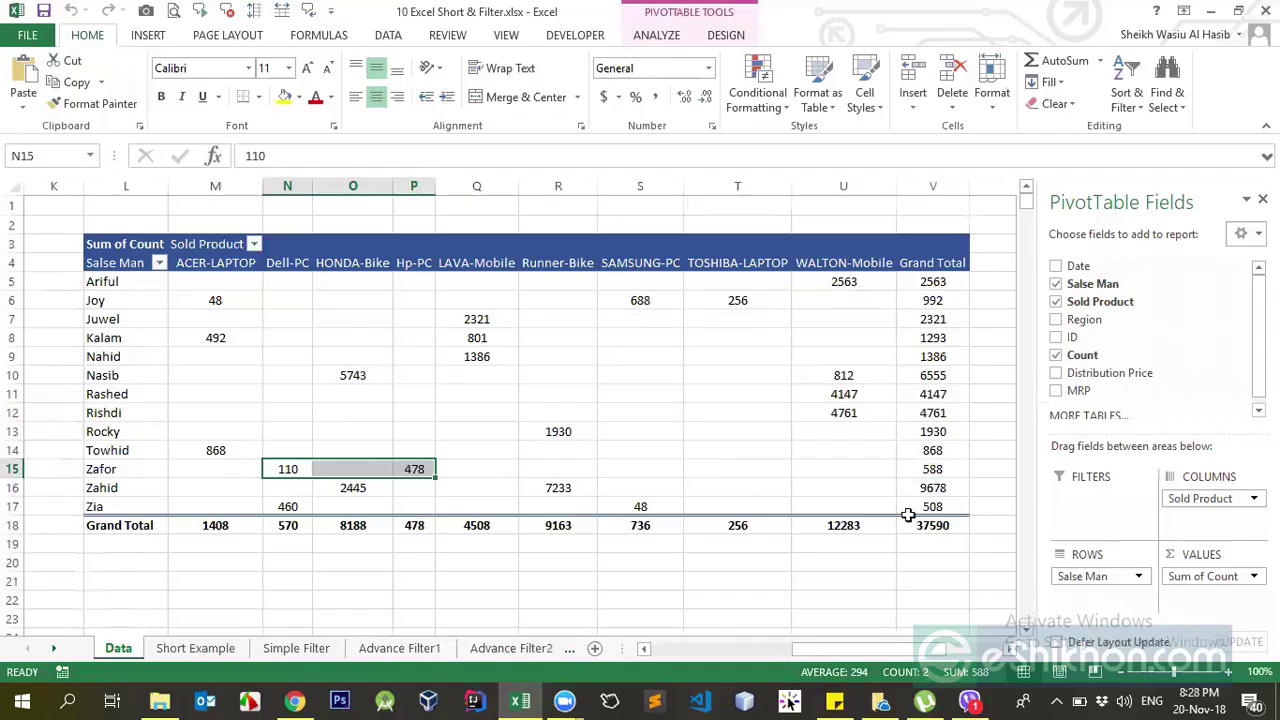
click(890, 470)
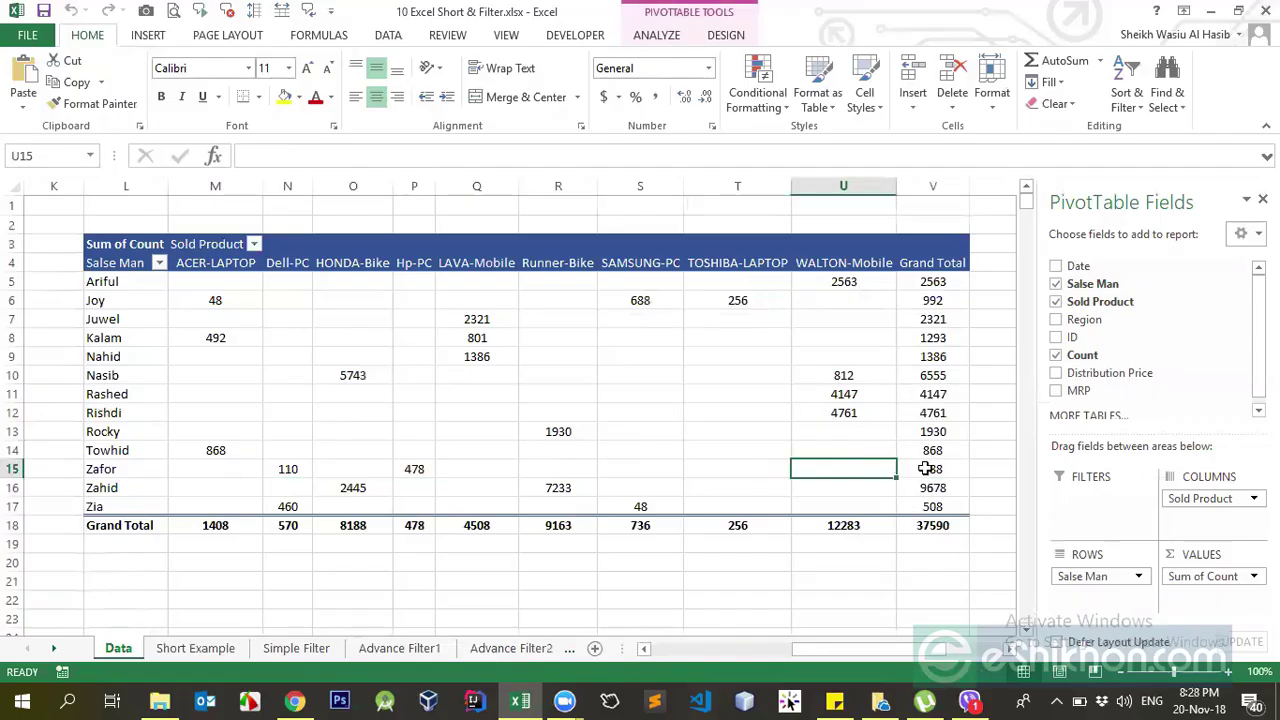
double_click(926, 469)
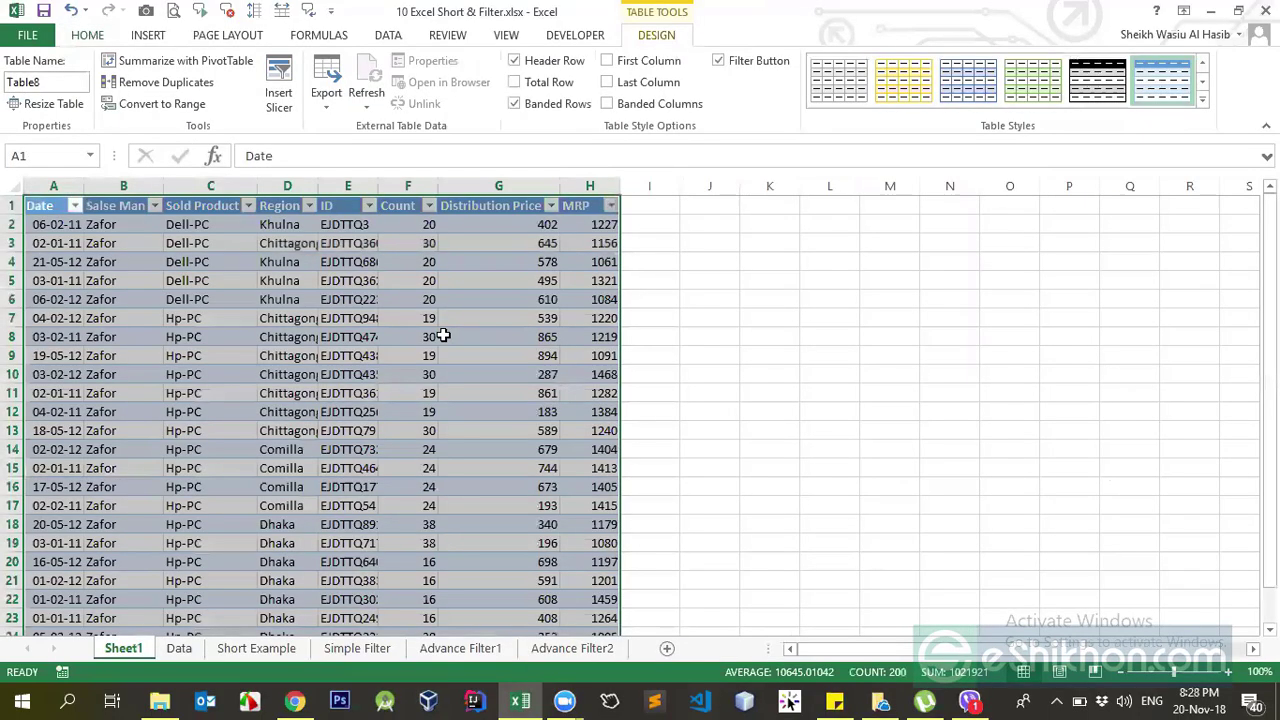
click(443, 337)
click(413, 223)
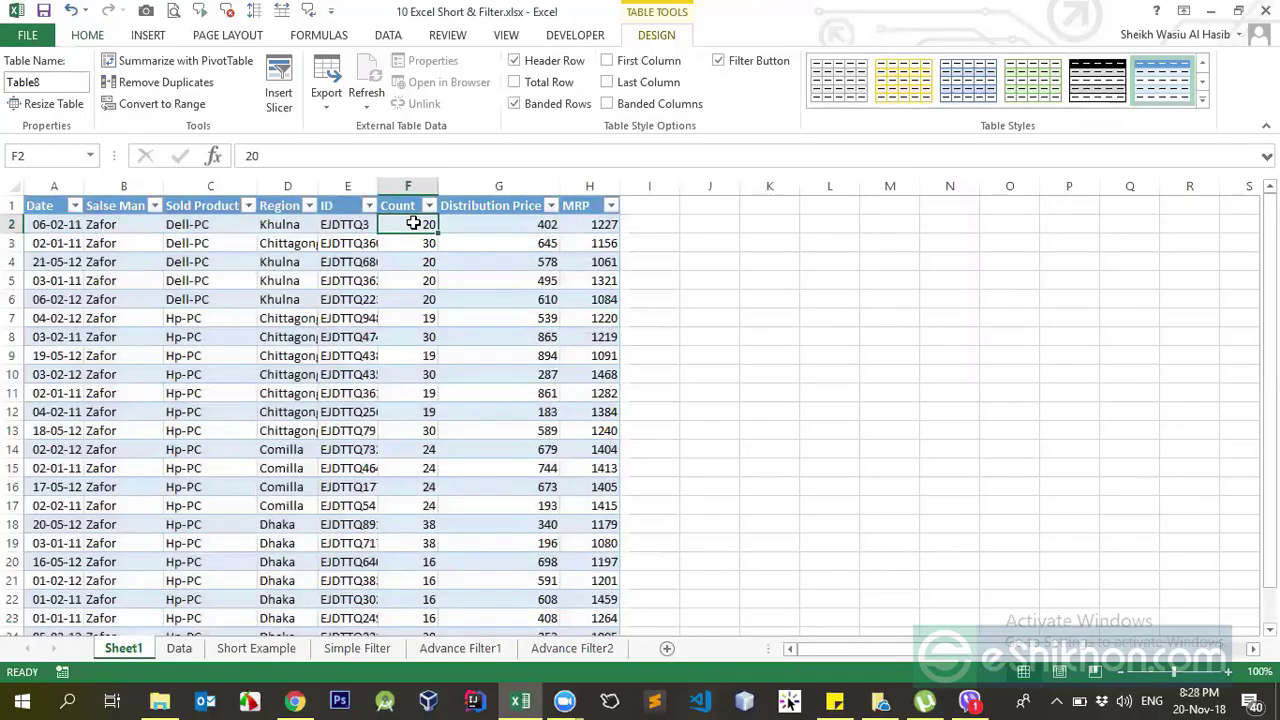
key(ctrl+shift+Down)
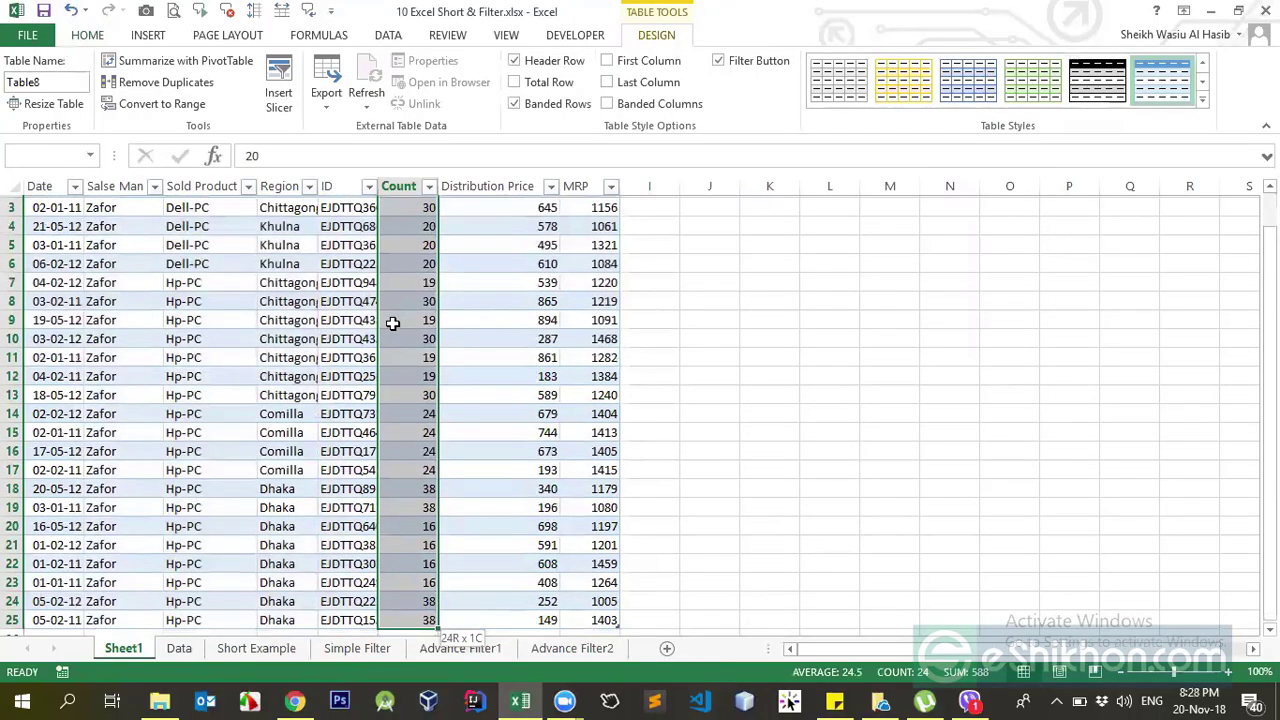
scroll(415, 337, up, 1)
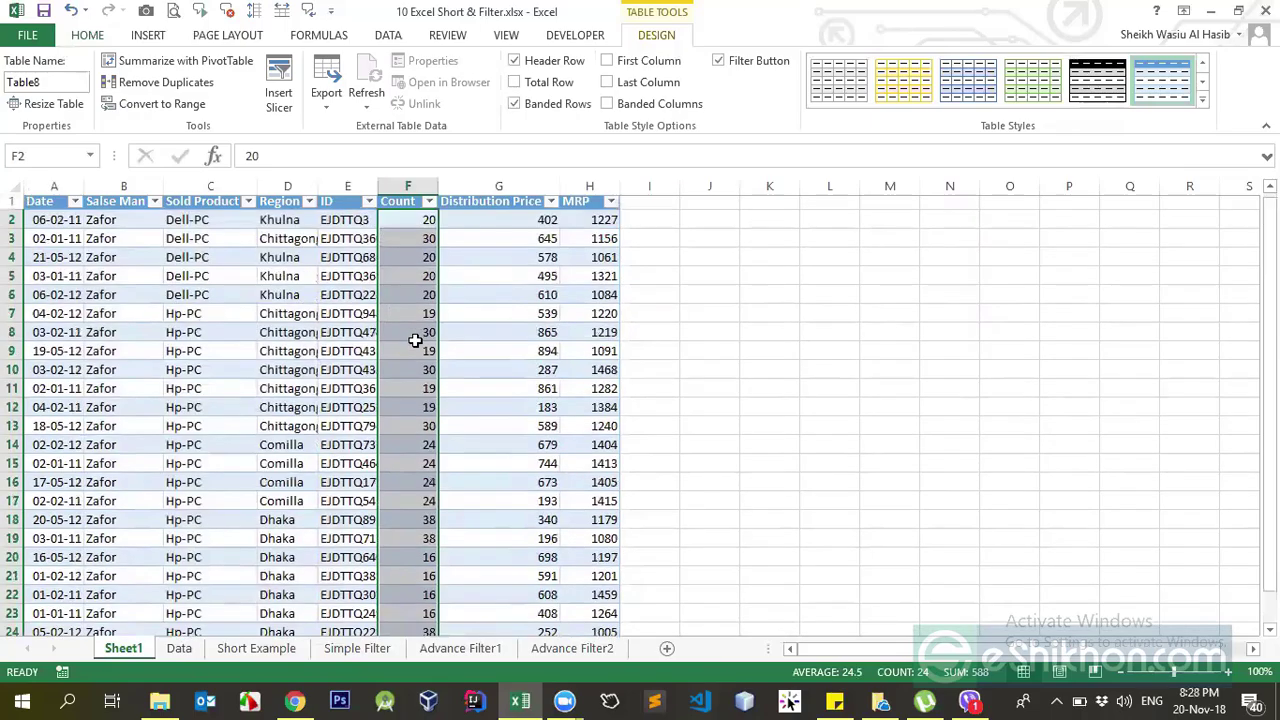
Look over the full table of detail records on Sheet1, and delete that sheet.
click(335, 210)
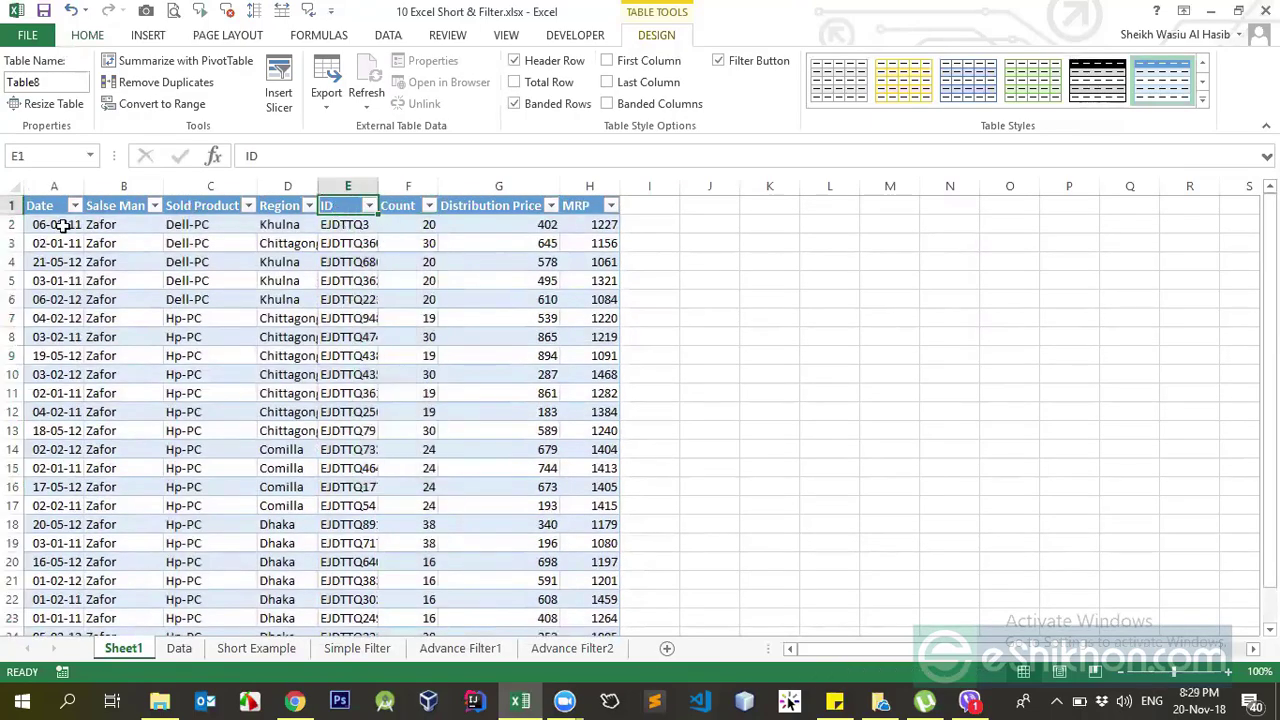
drag(43, 207, 600, 600)
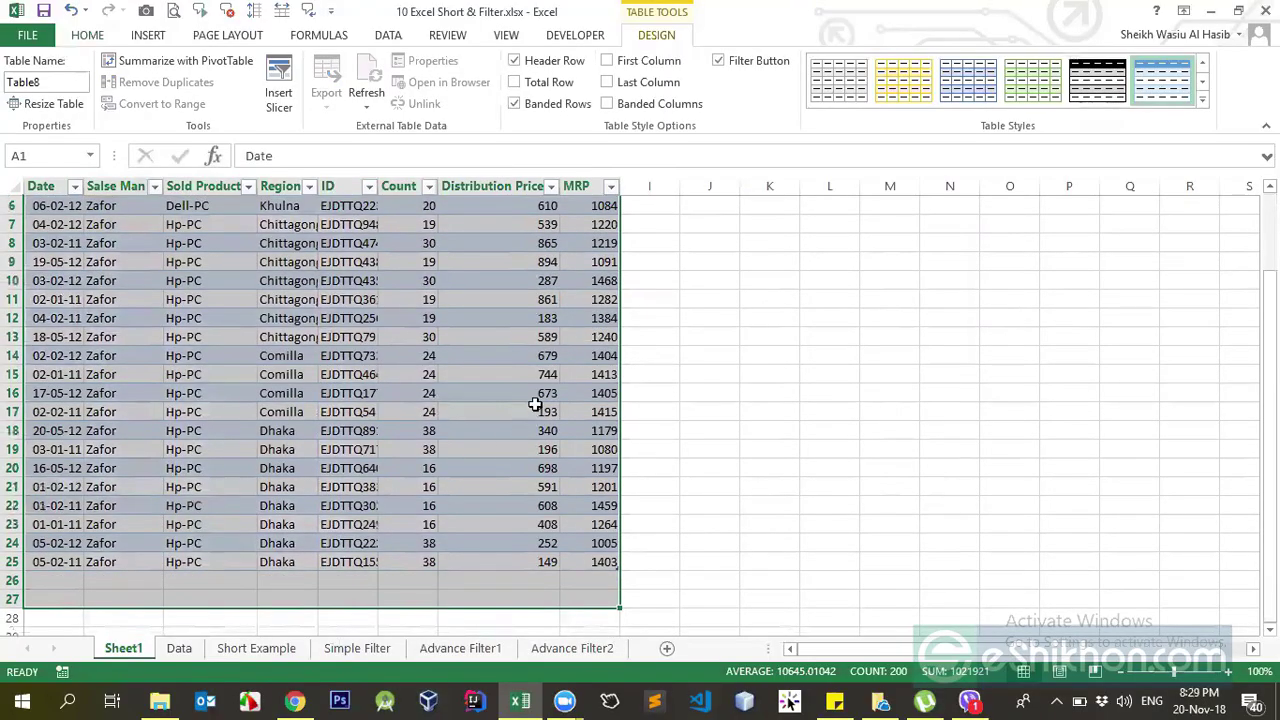
click(394, 449)
key(ctrl+Up)
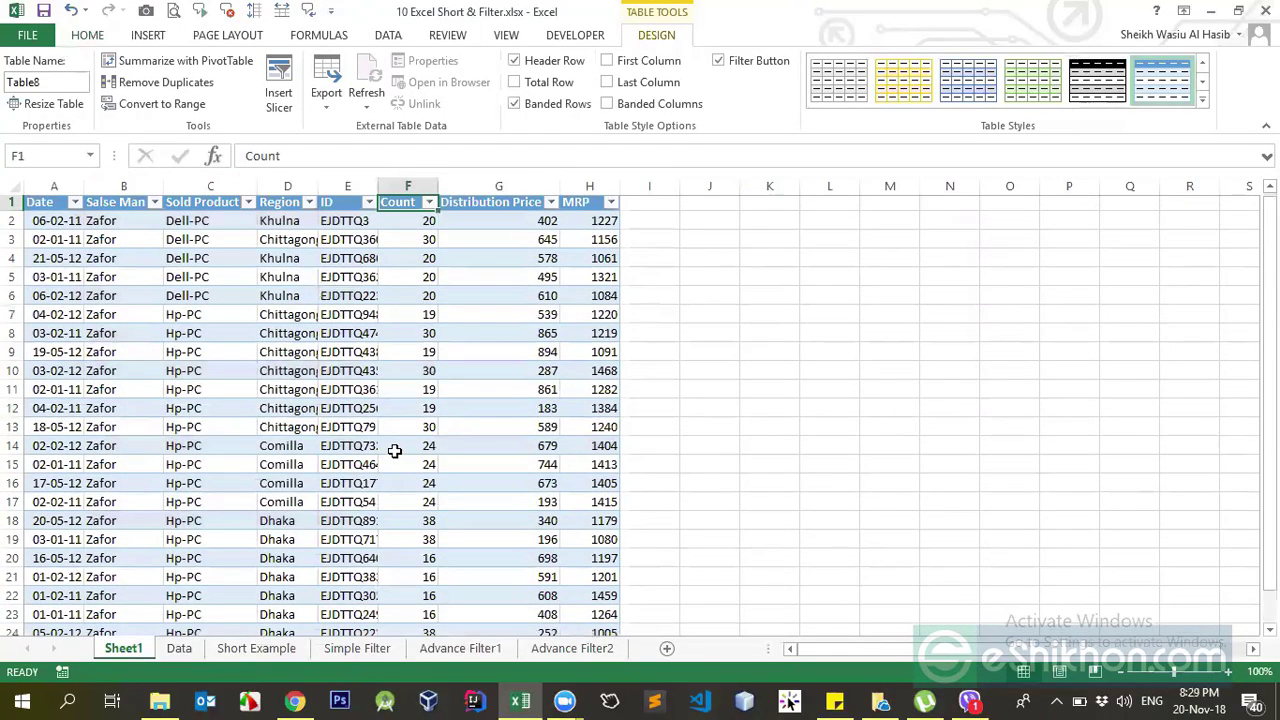
key(alt+h)
key(d)
key(s)
click(598, 398)
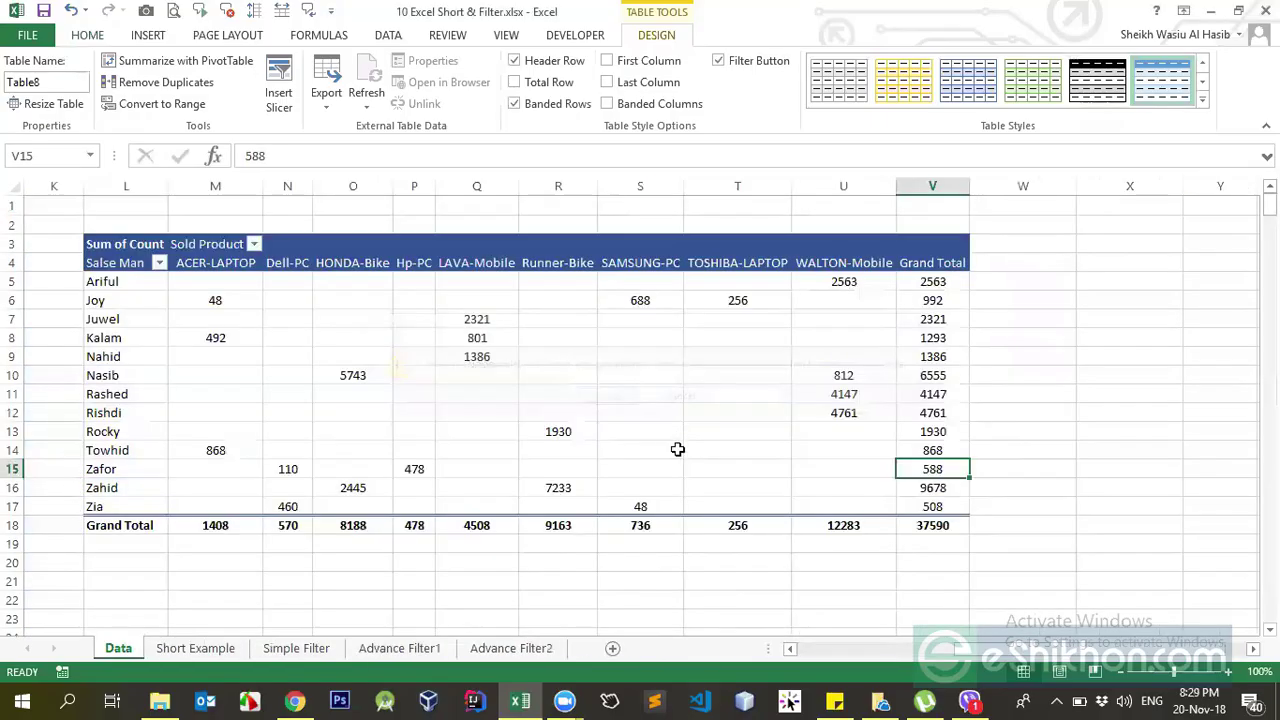
Examine the PivotTable's overall and HONDA-Bike grand totals and the individual product values in O10, M6:P8 and Q7.
click(921, 532)
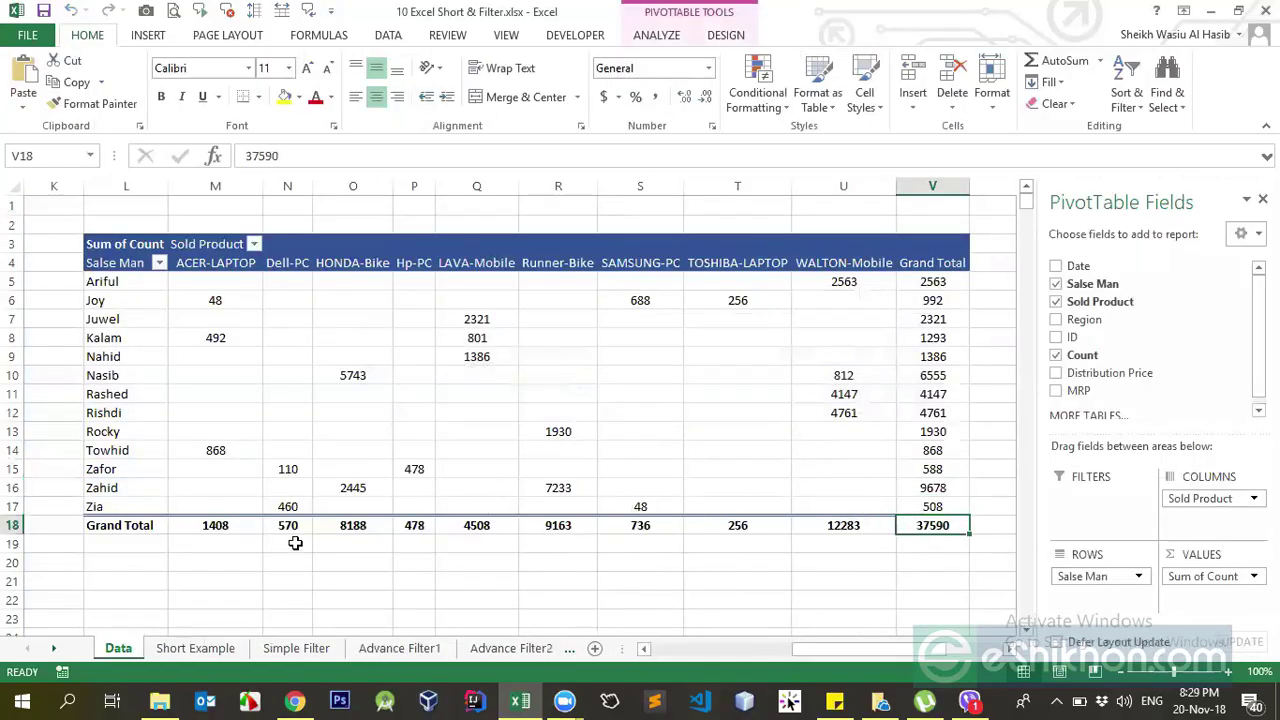
click(347, 526)
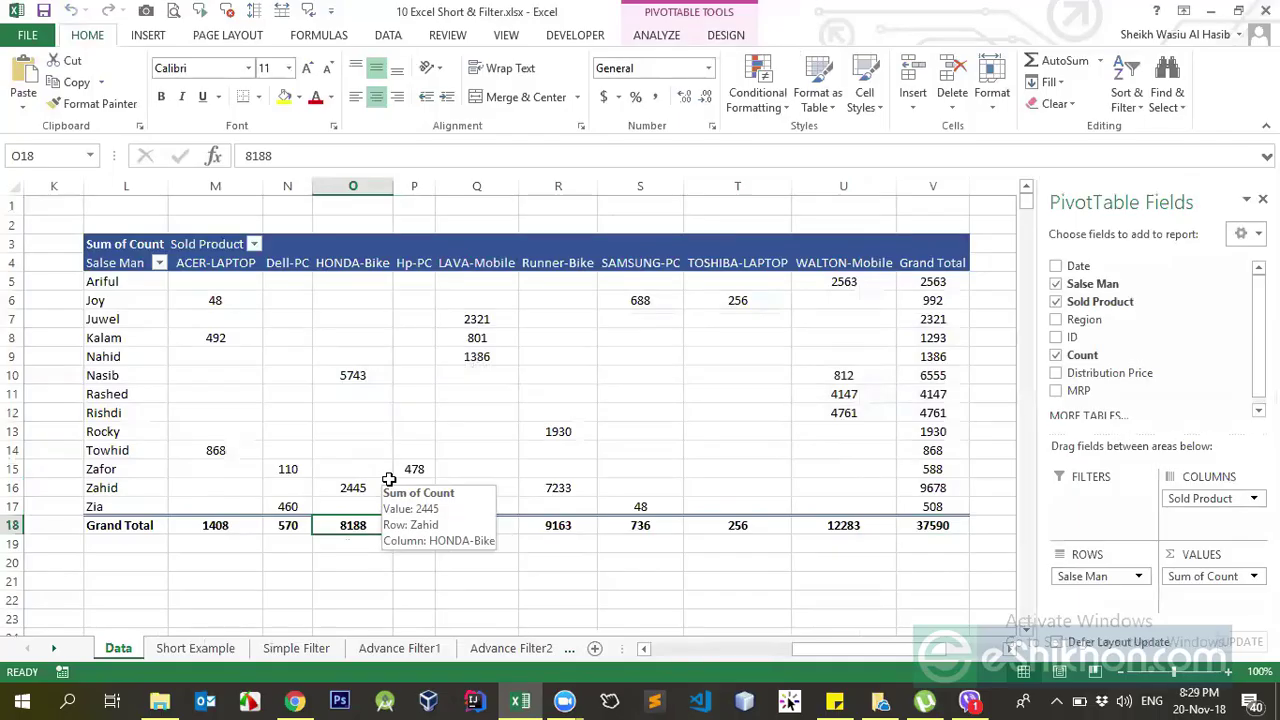
click(368, 378)
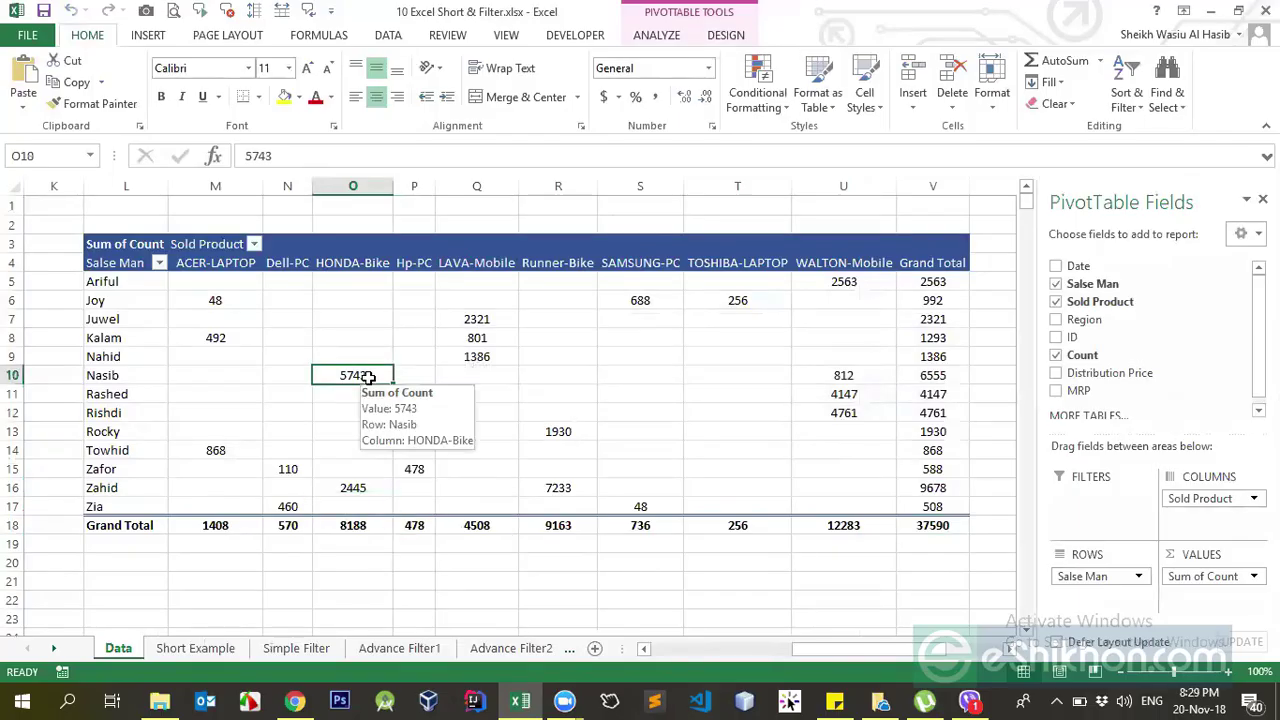
drag(214, 300, 497, 329)
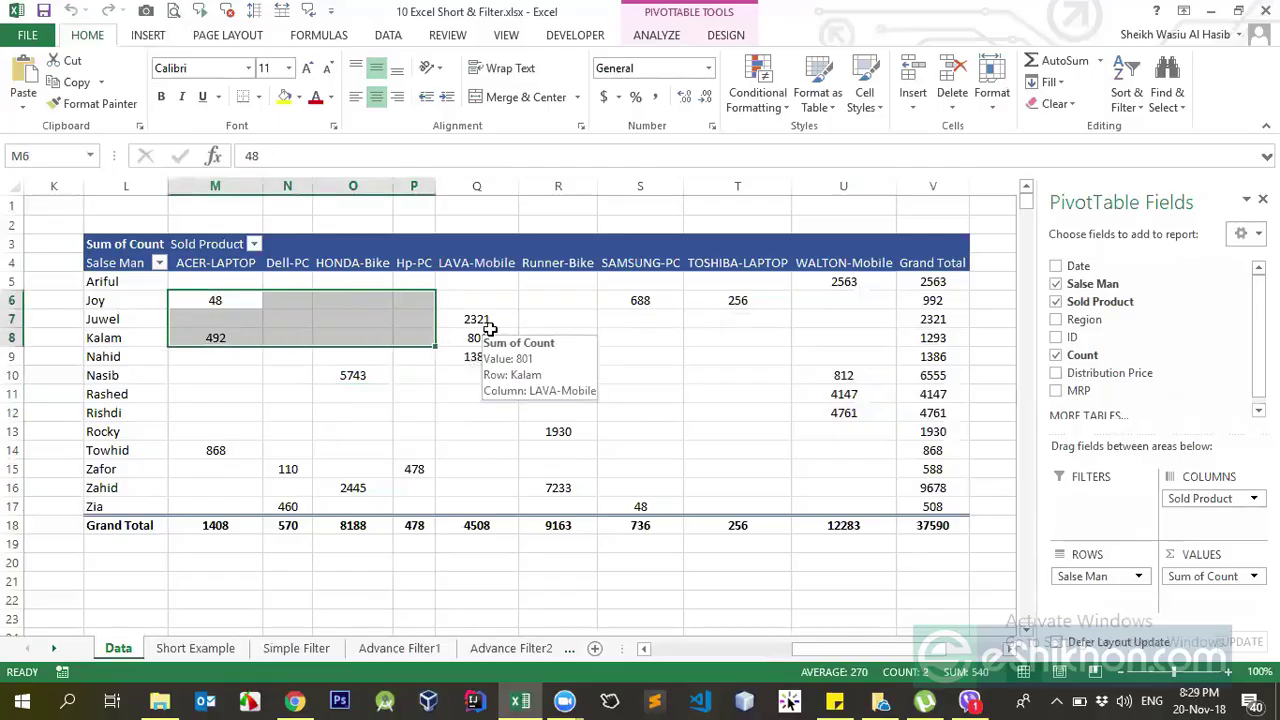
click(480, 324)
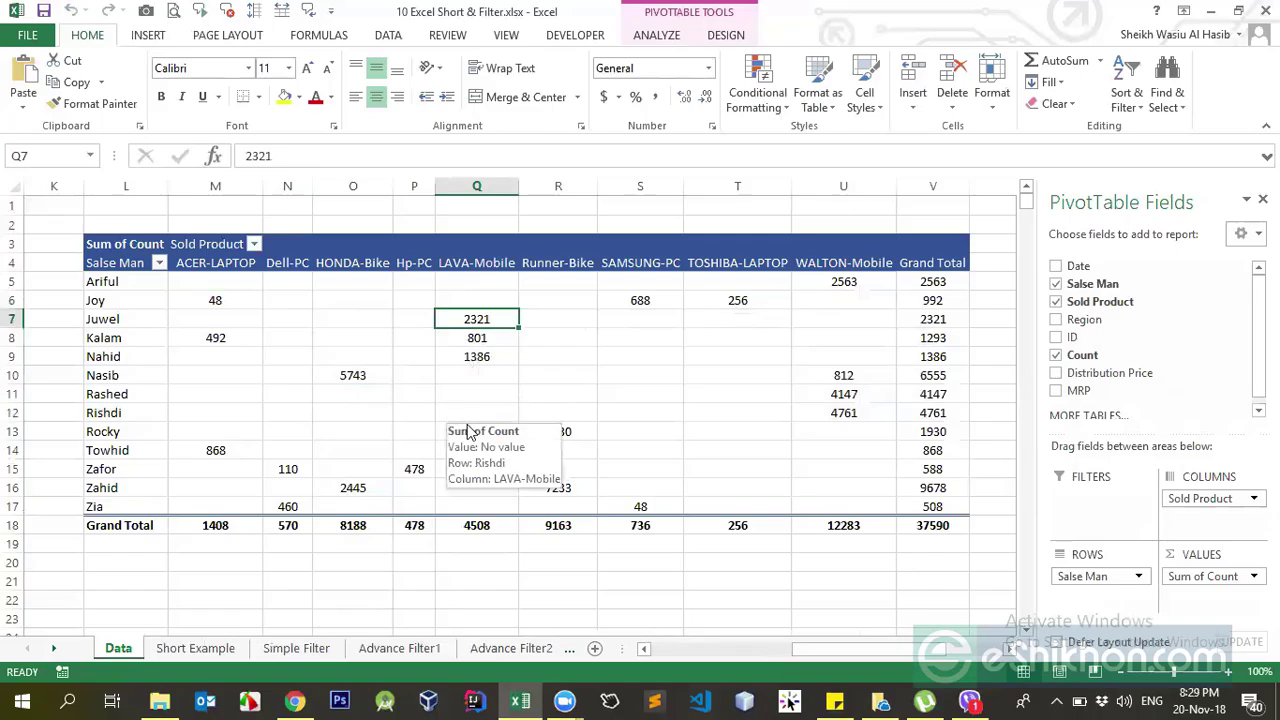
Look at the Region column in the source data on the Data sheet, and select cell L7 in the PivotTable.
drag(904, 648, 668, 660)
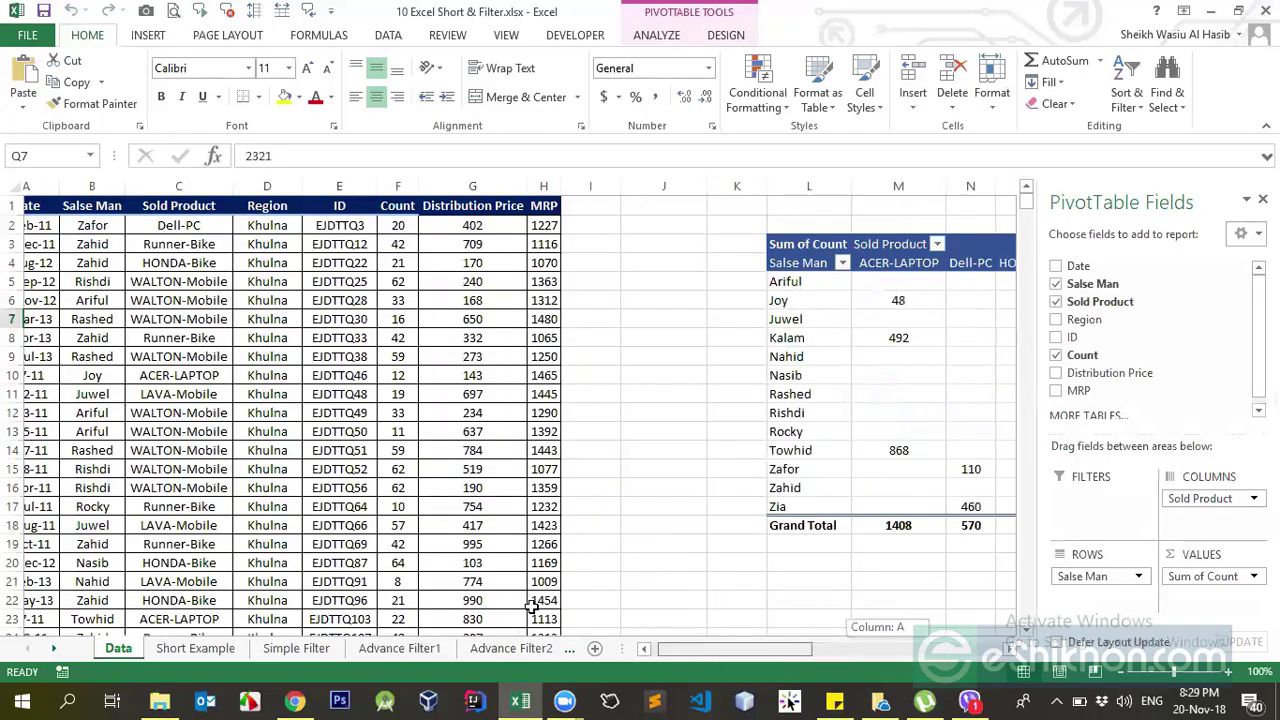
click(297, 267)
click(298, 205)
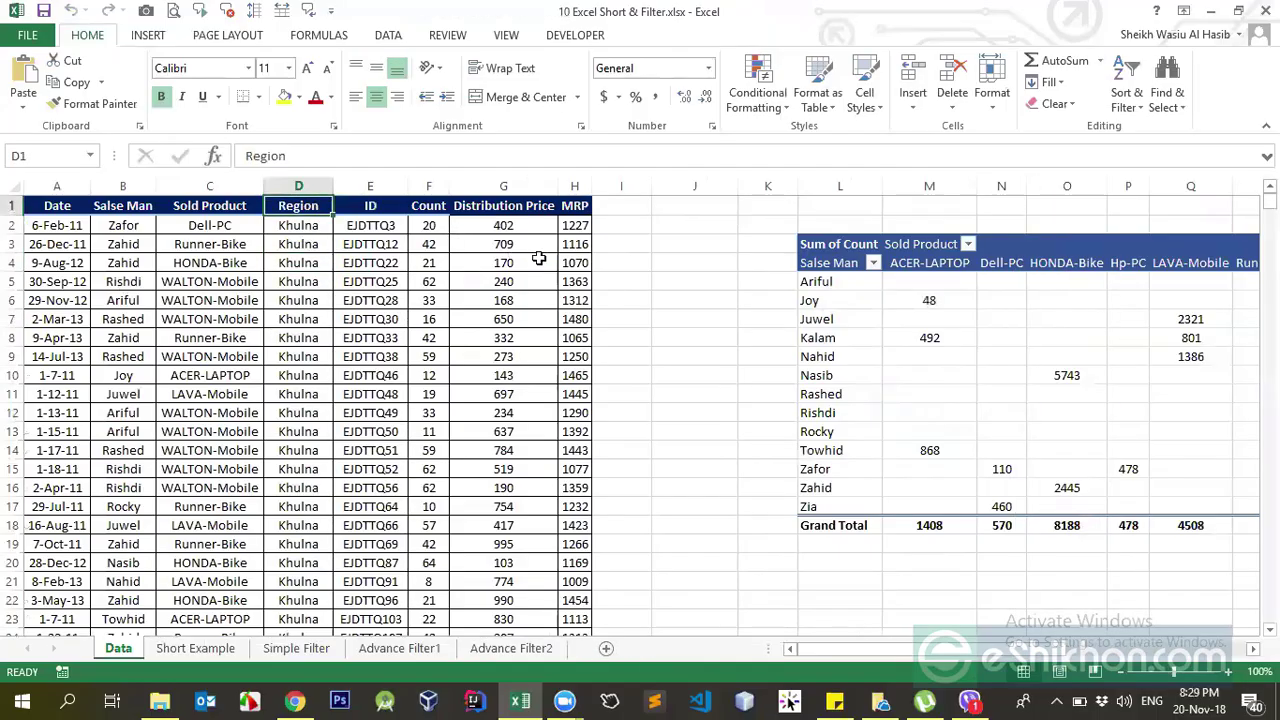
click(786, 318)
click(877, 318)
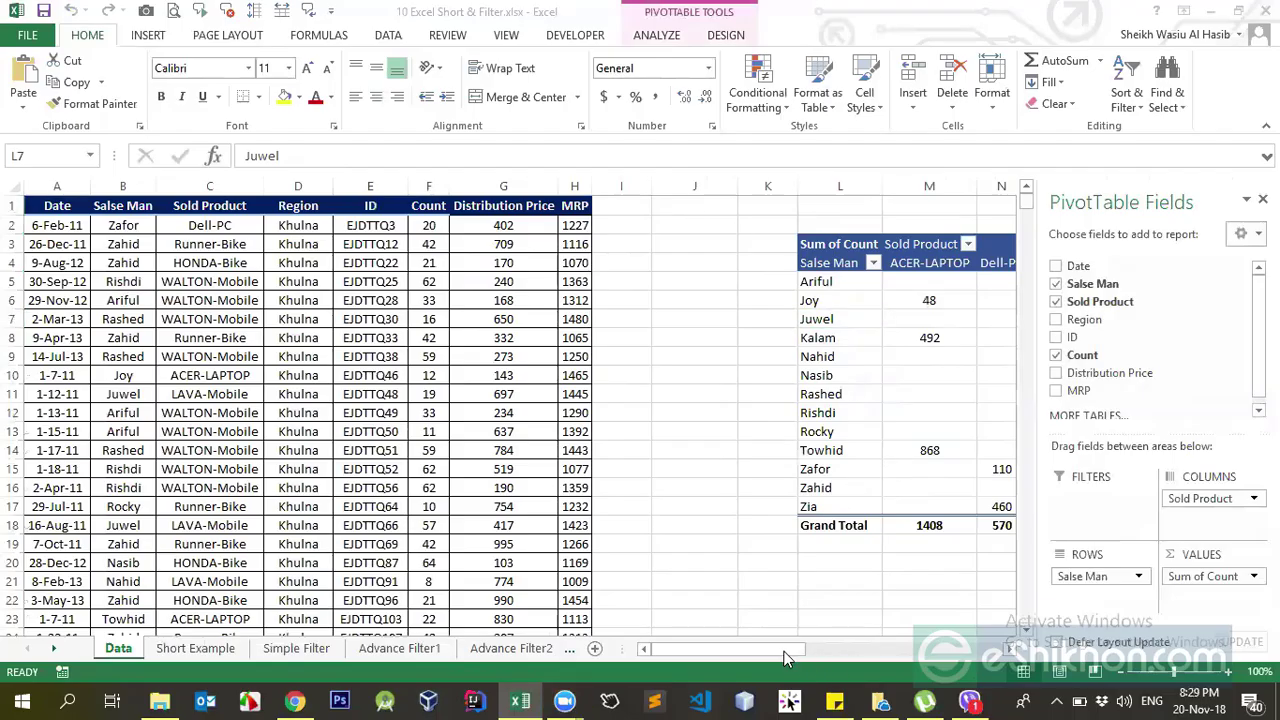
click(784, 652)
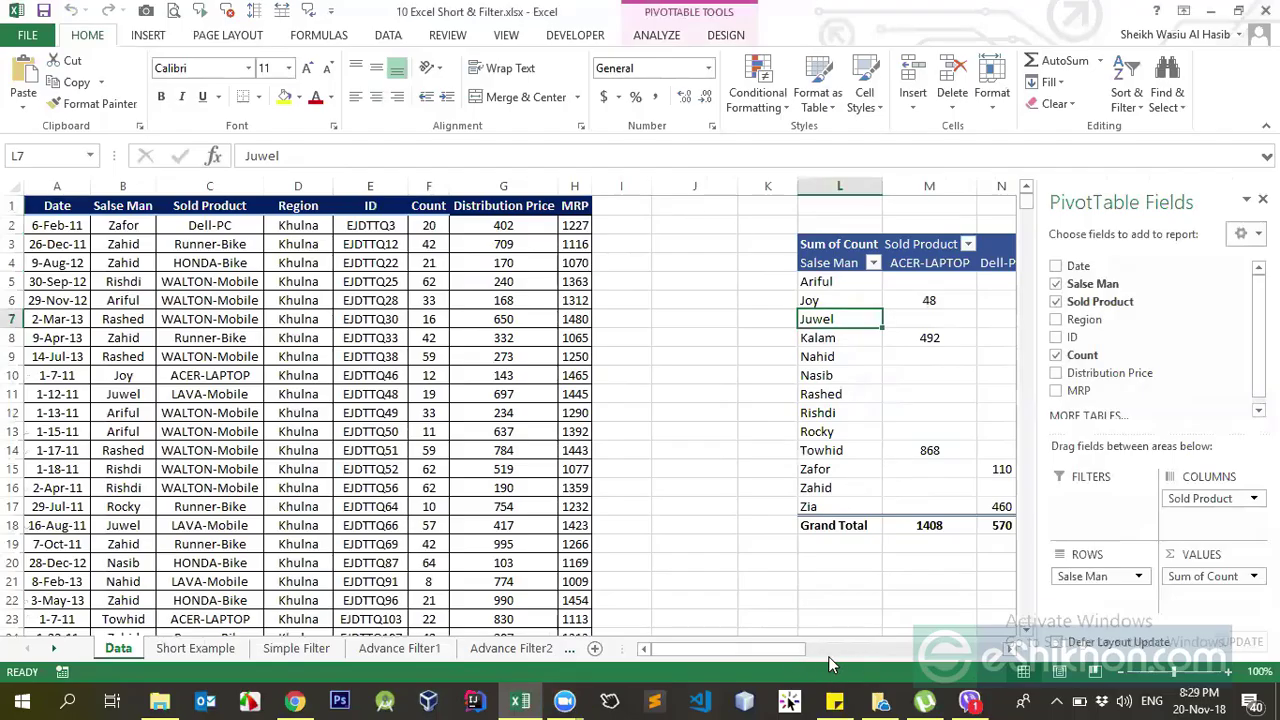
Turn on filtering for the header row of the source data on the Data sheet.
click(268, 291)
key(ctrl+Up)
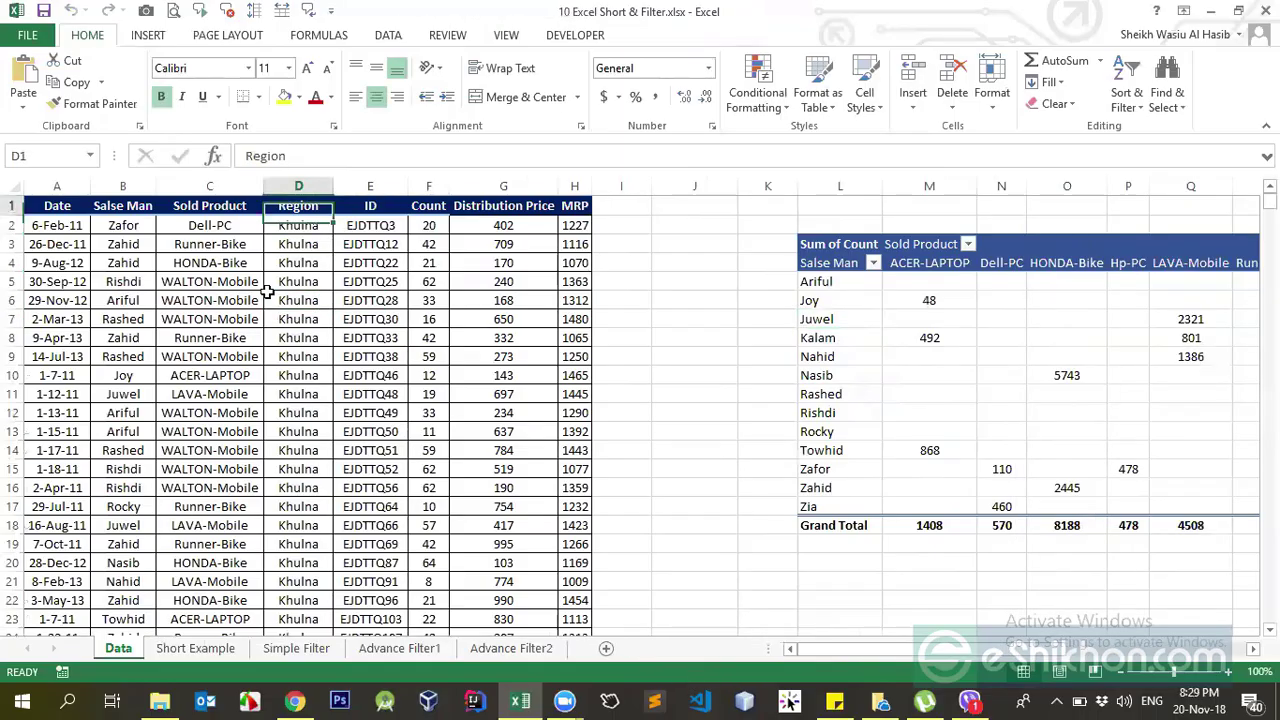
click(388, 35)
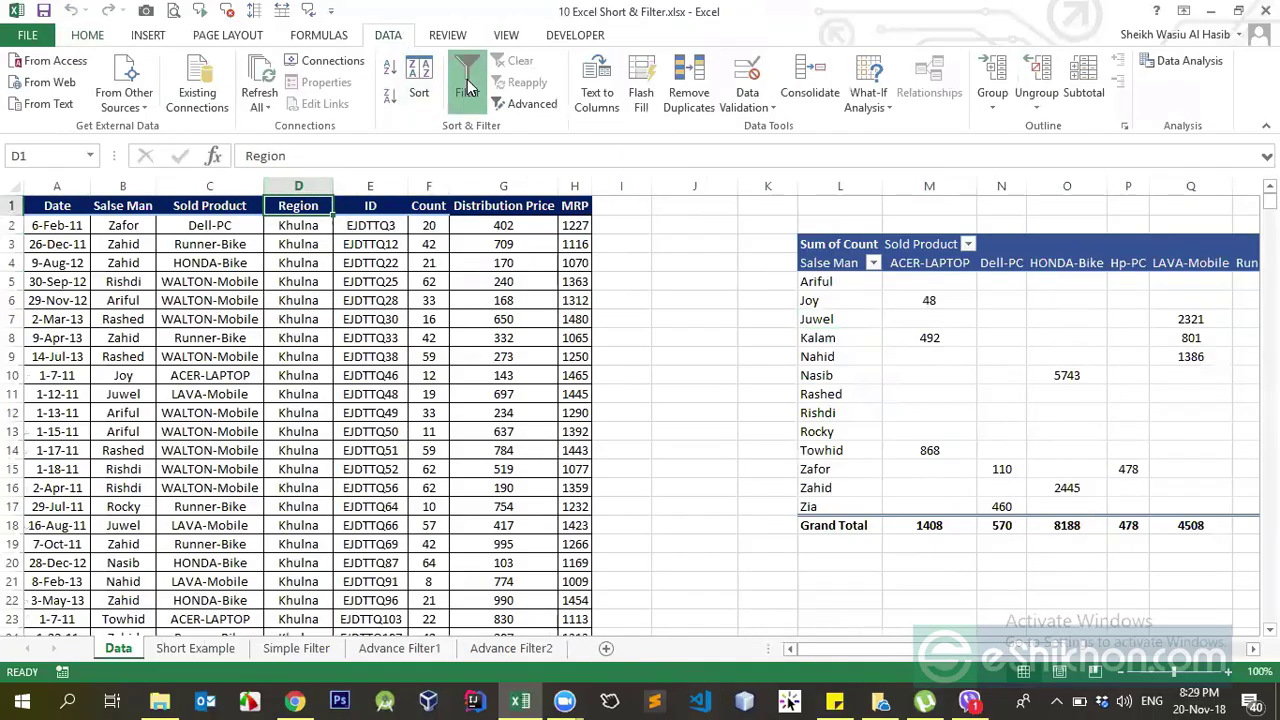
click(467, 88)
Look over the filter options of the Salse Man column, switching the header filters off and on again in between.
click(136, 243)
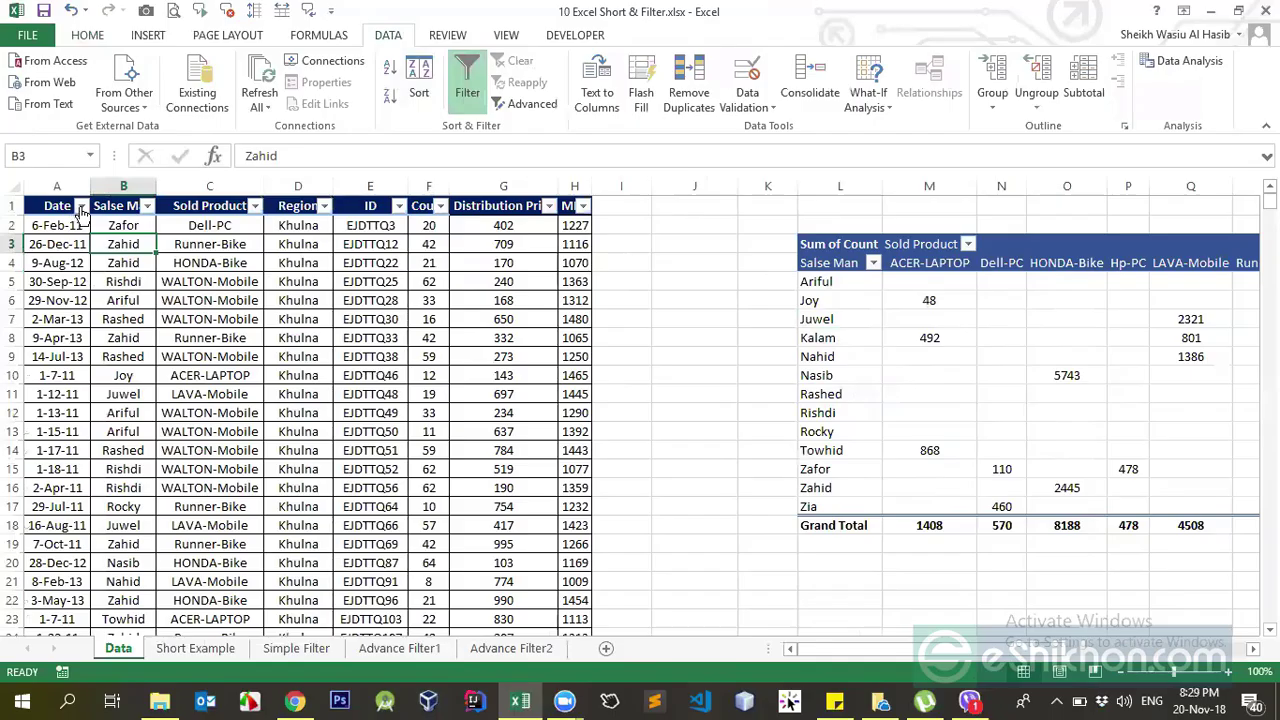
click(125, 207)
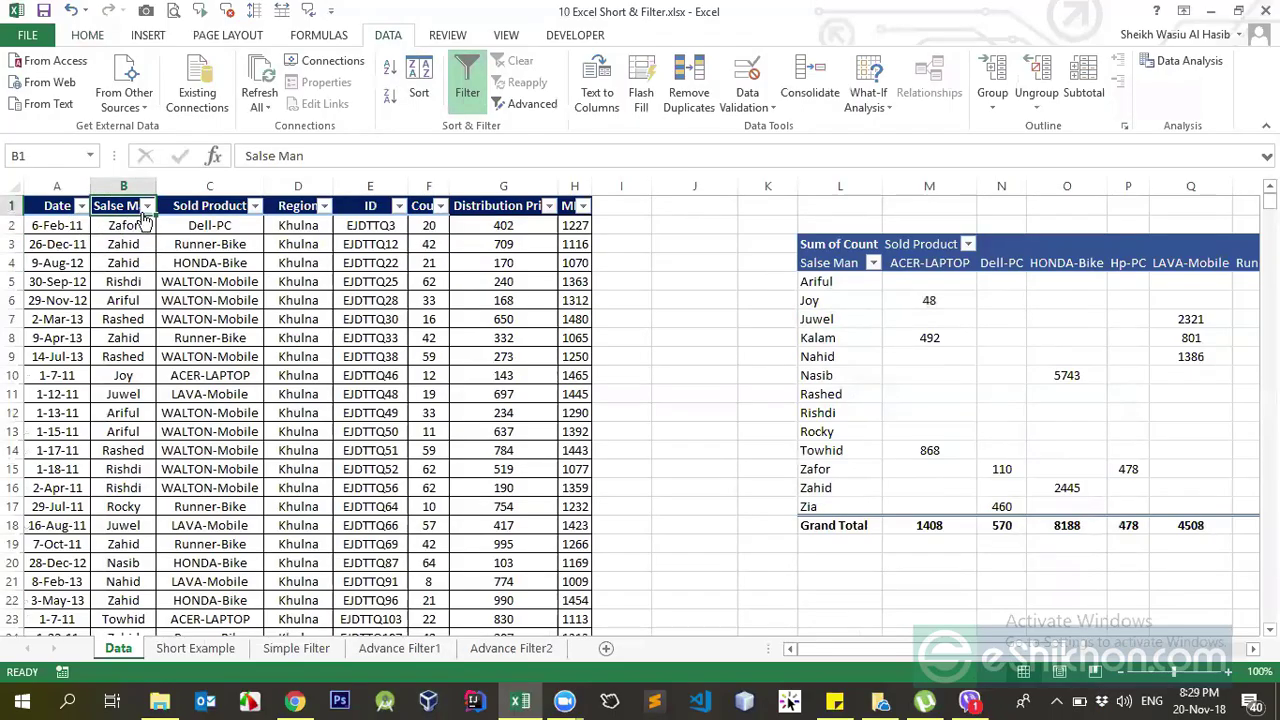
click(147, 206)
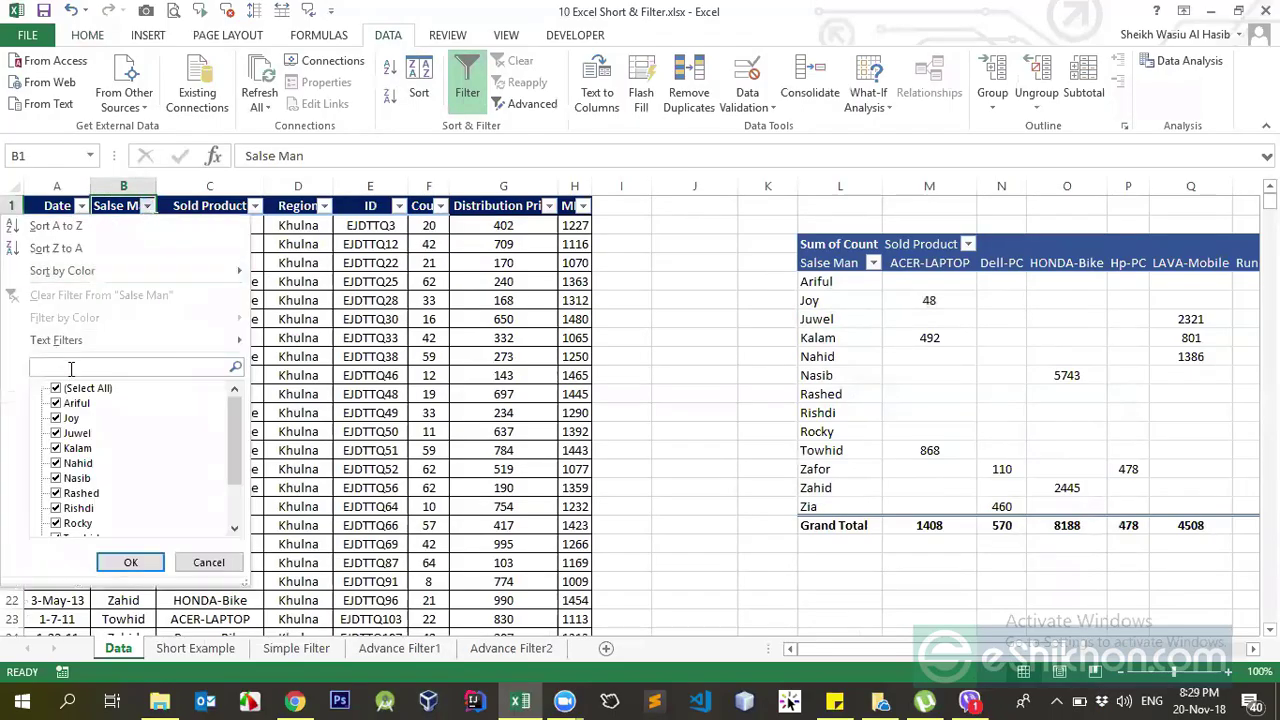
click(302, 228)
click(190, 220)
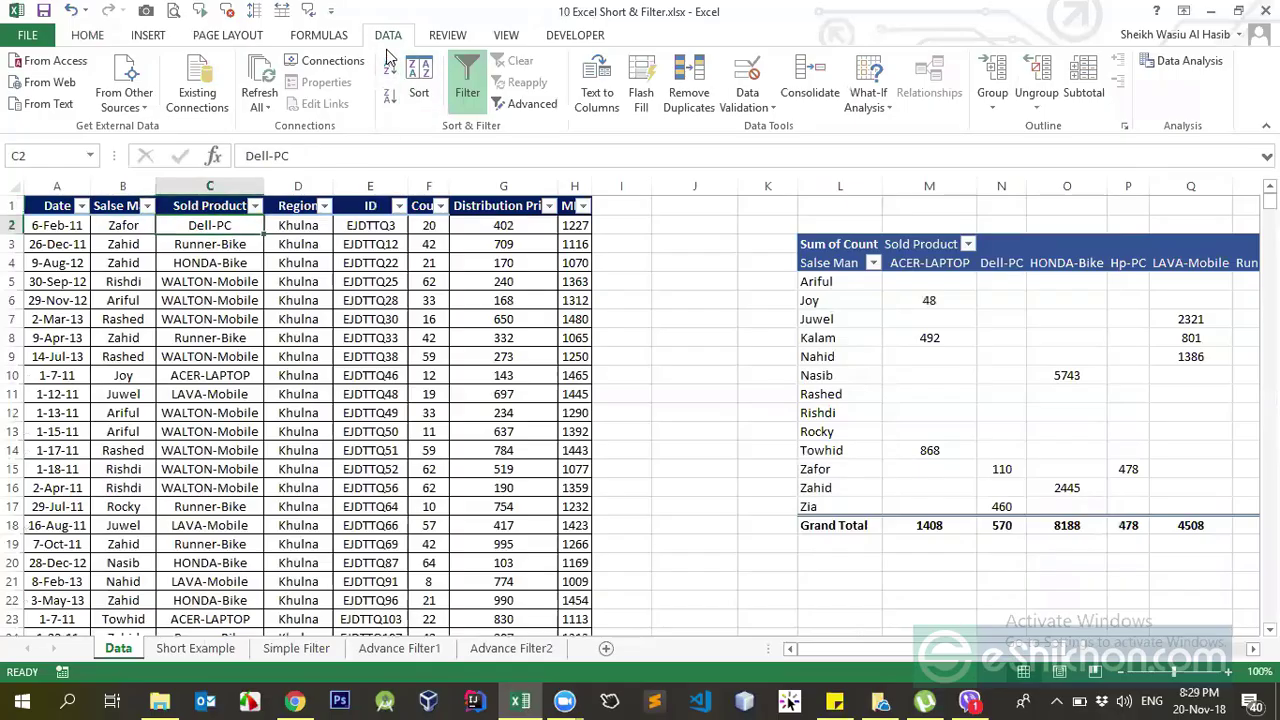
click(467, 85)
click(467, 85)
click(147, 206)
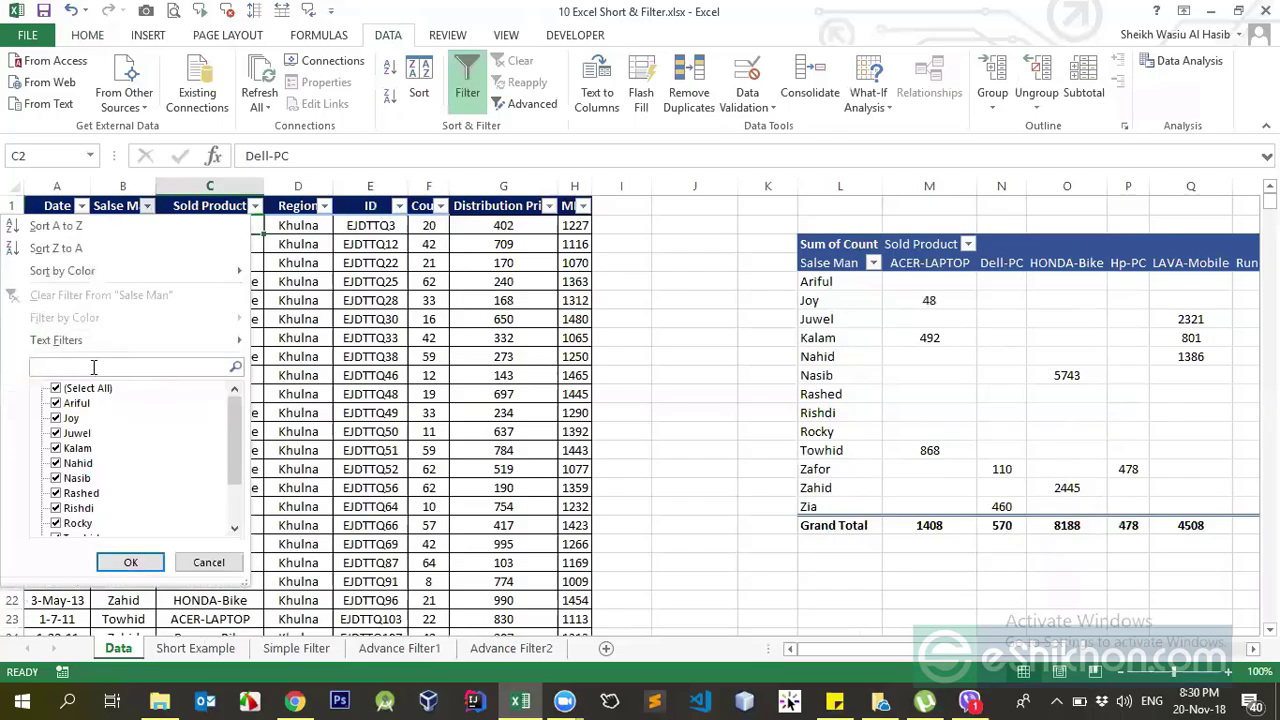
key(Escape)
Search the Sold Product filter list for "hond" and "pc", and close it without applying a filter.
click(222, 208)
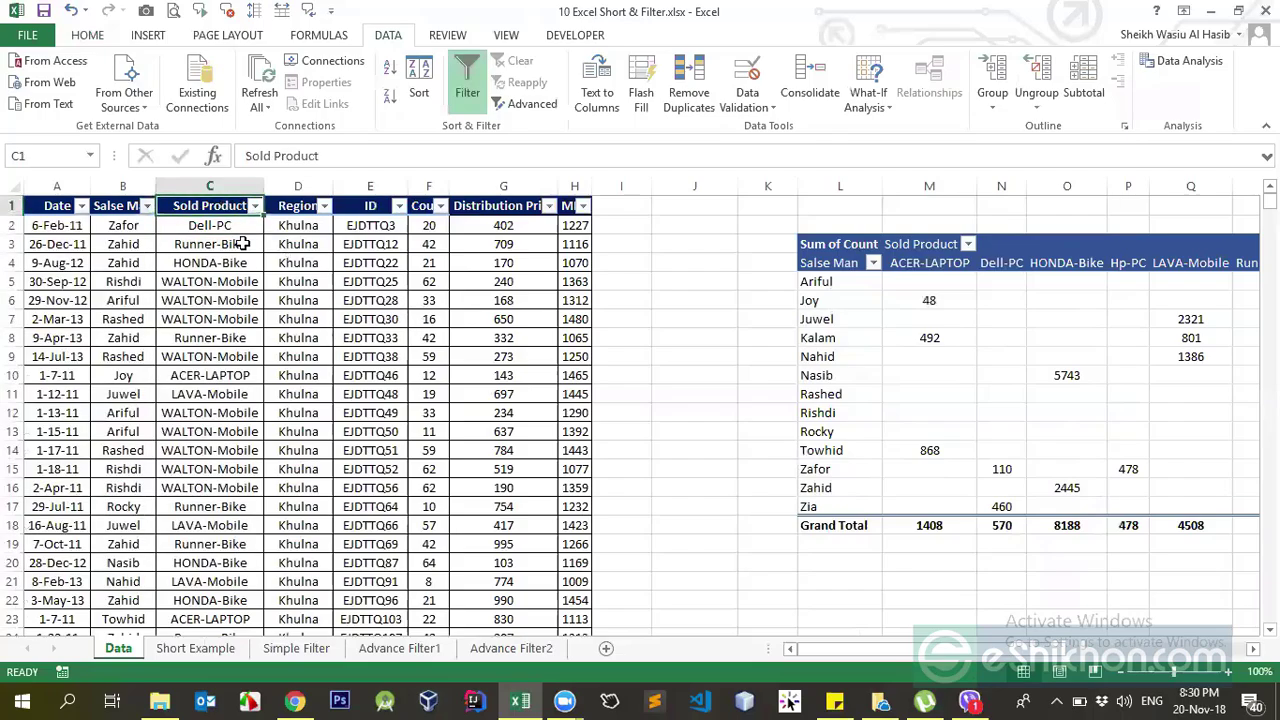
drag(221, 224, 224, 544)
click(245, 357)
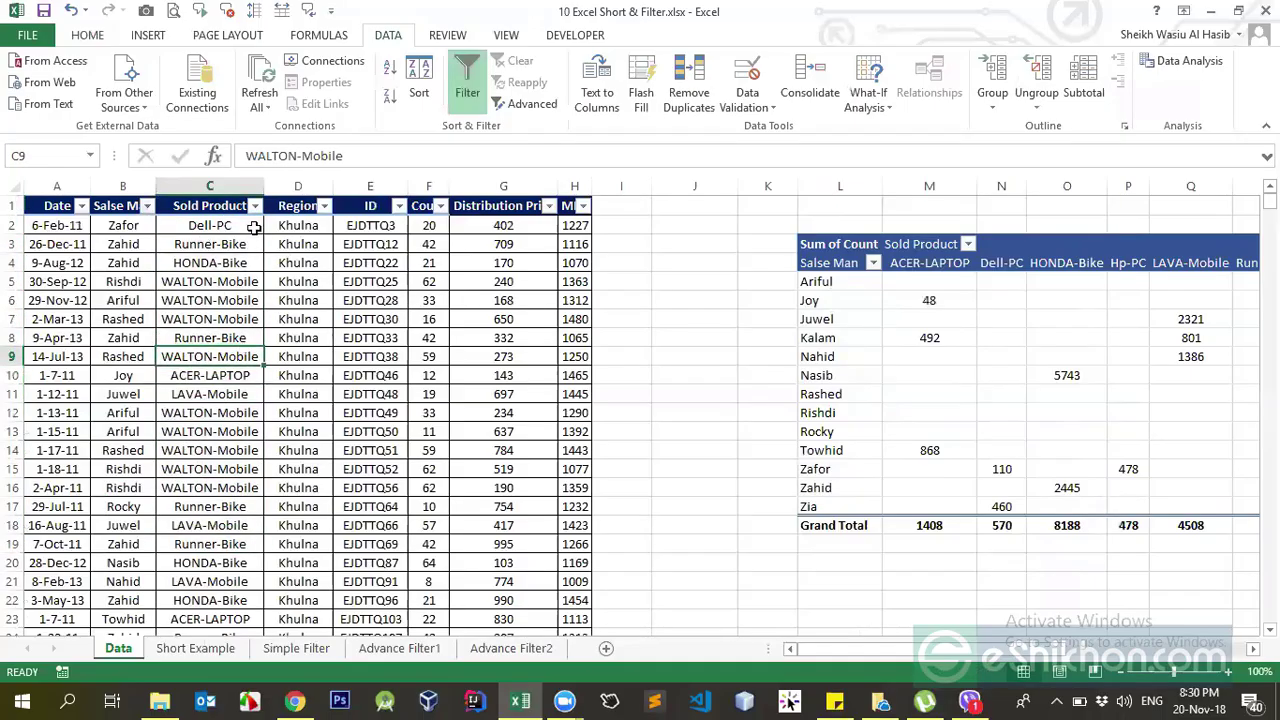
click(255, 207)
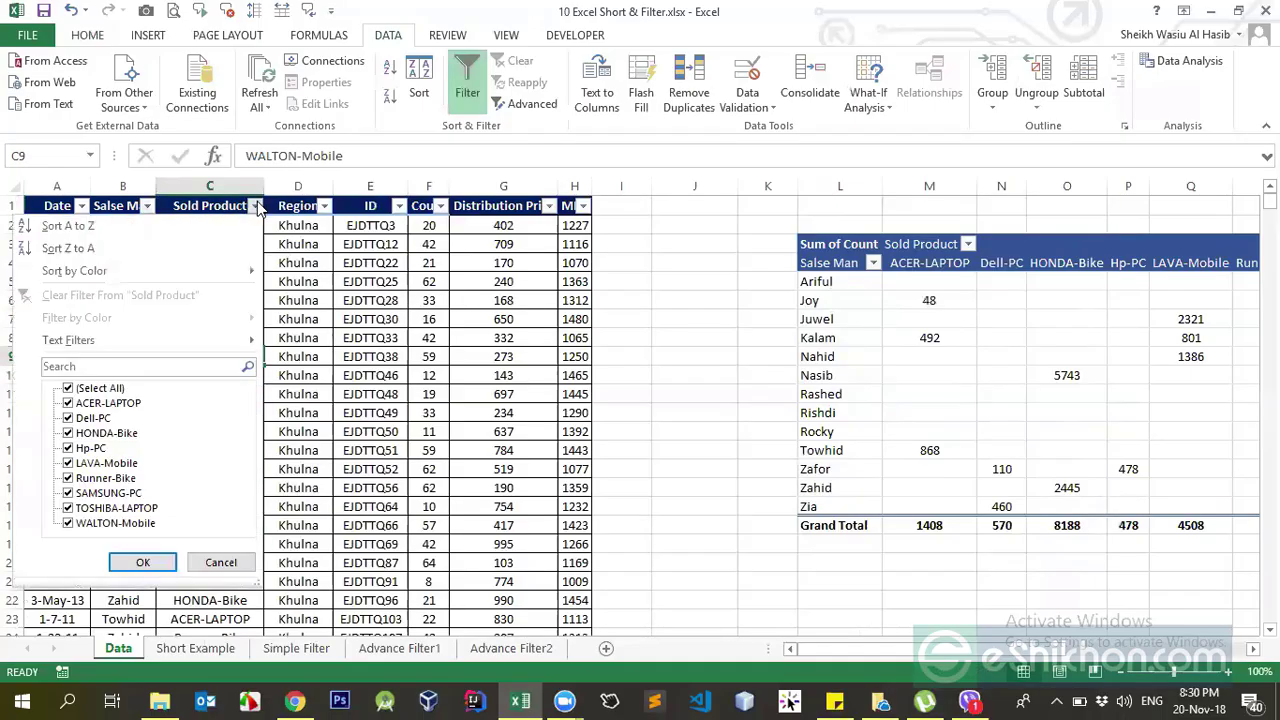
click(182, 366)
text(hon)
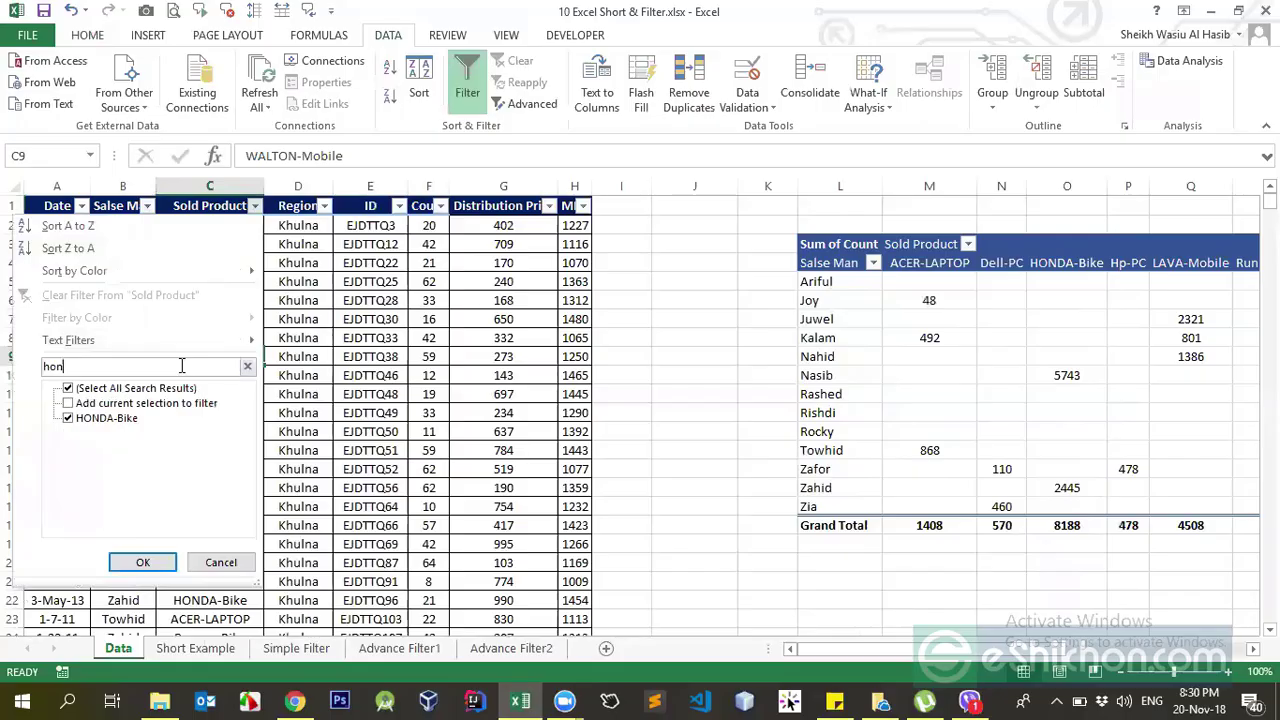
text(d)
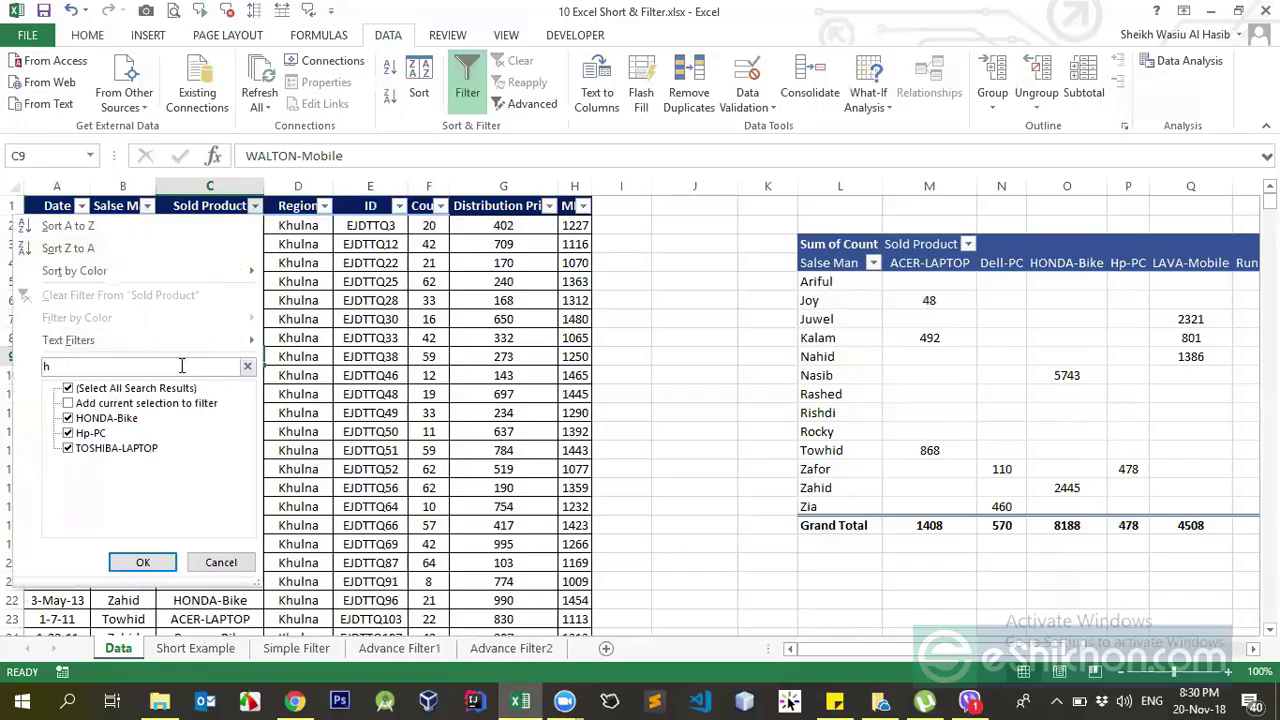
key(BackSpace)
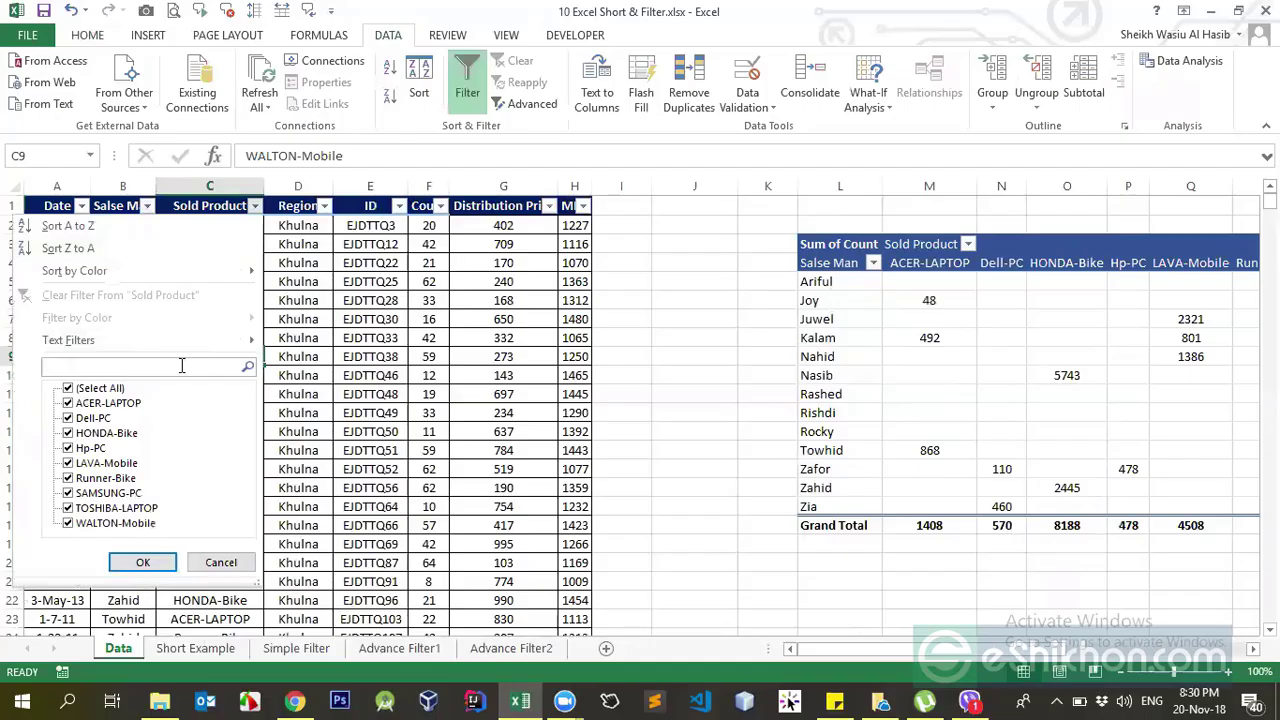
text(pc)
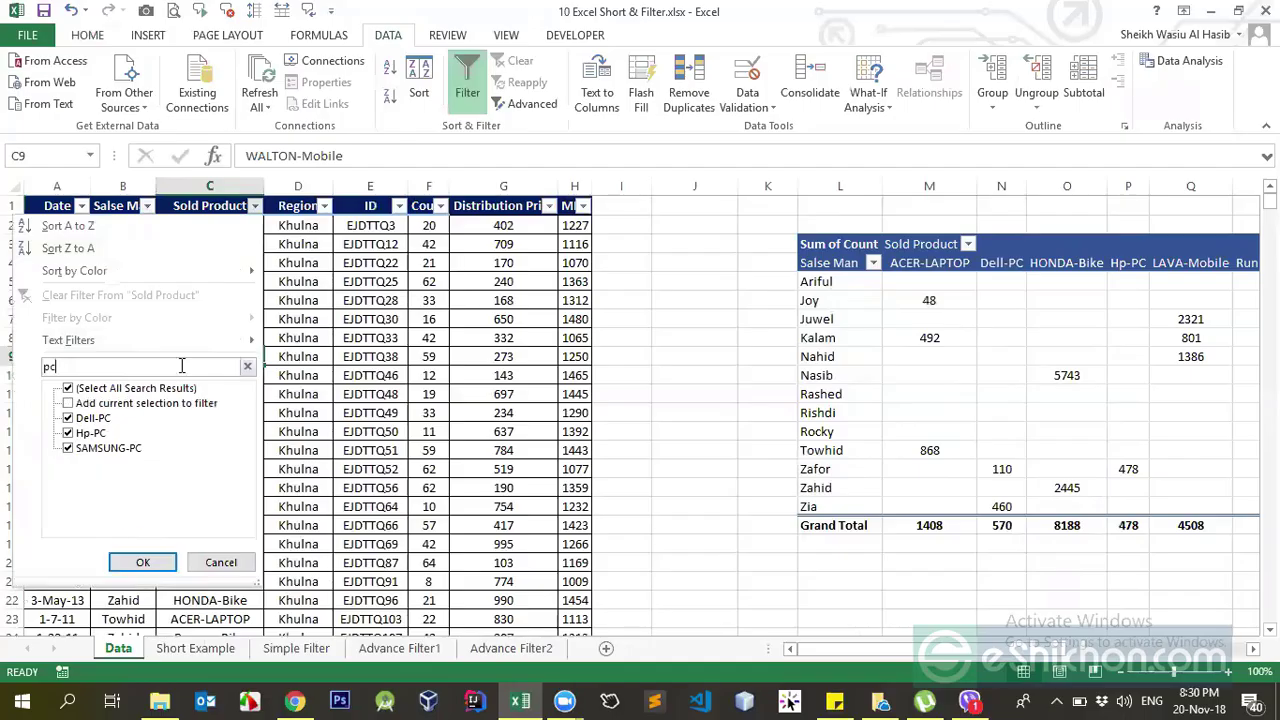
key(BackSpace)
key(BackSpace)
click(418, 324)
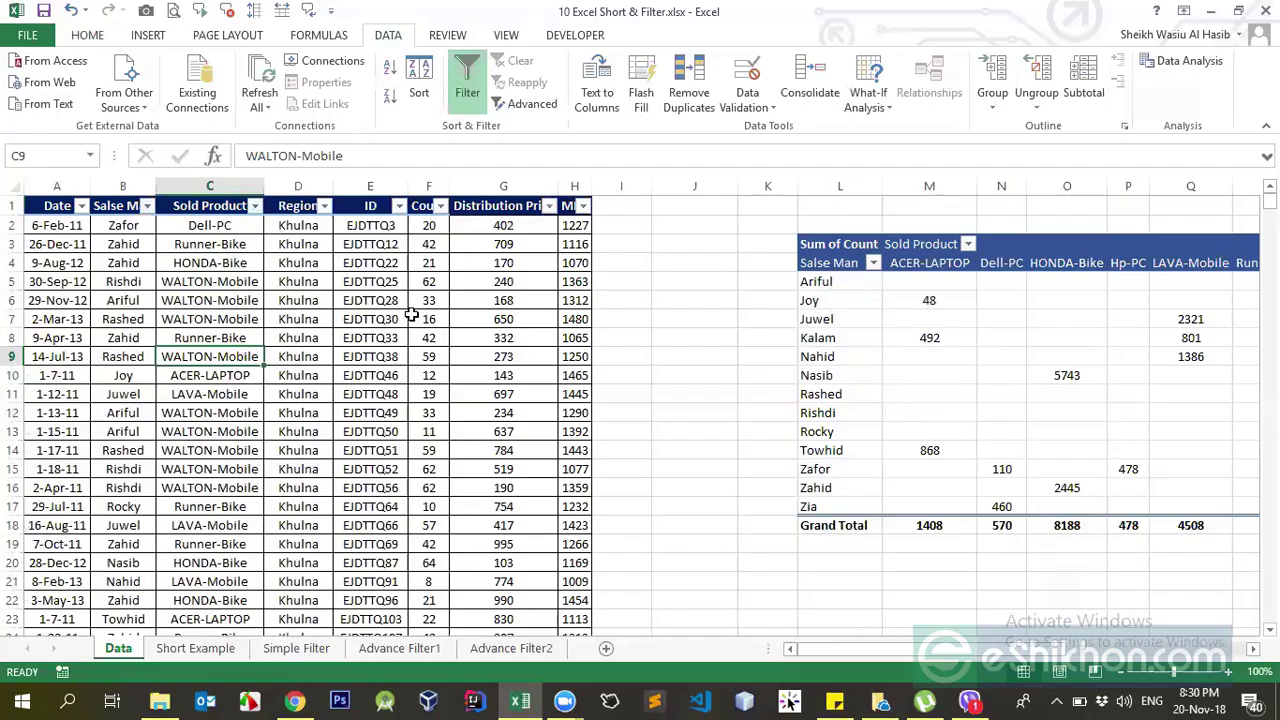
Examine the Sold Product column, its filter list and the surrounding source records.
click(230, 186)
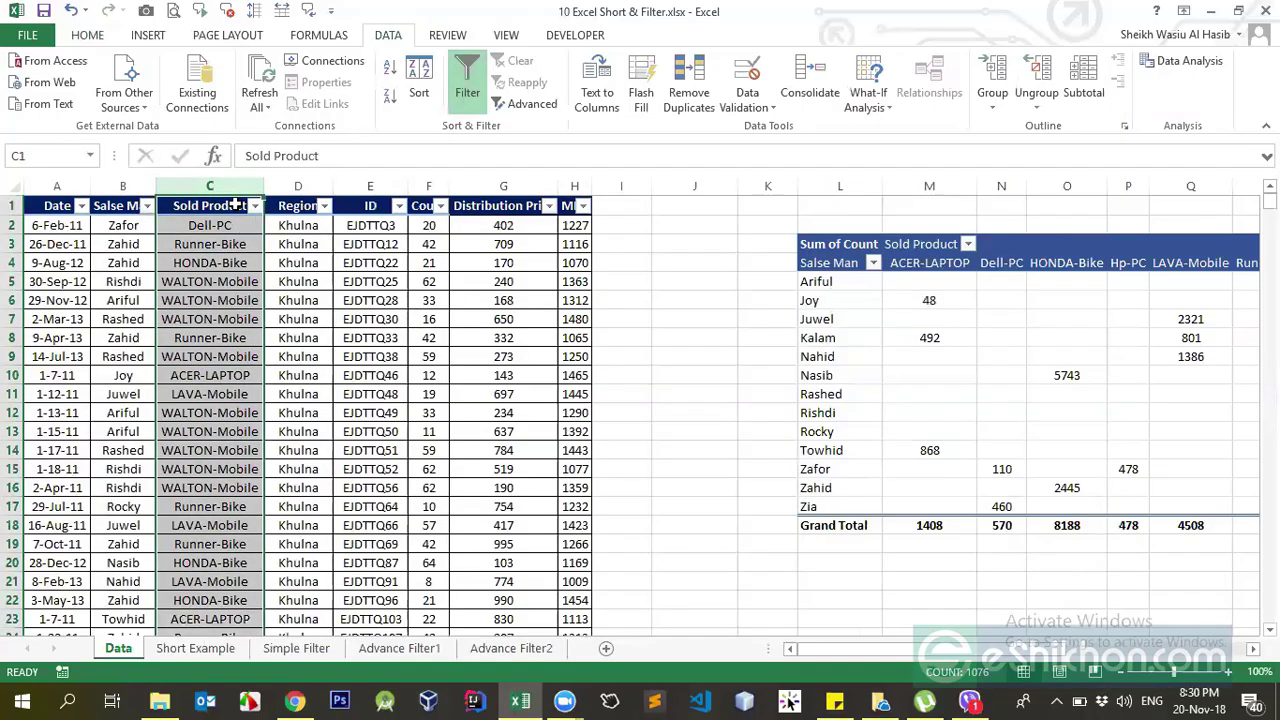
click(237, 205)
click(255, 206)
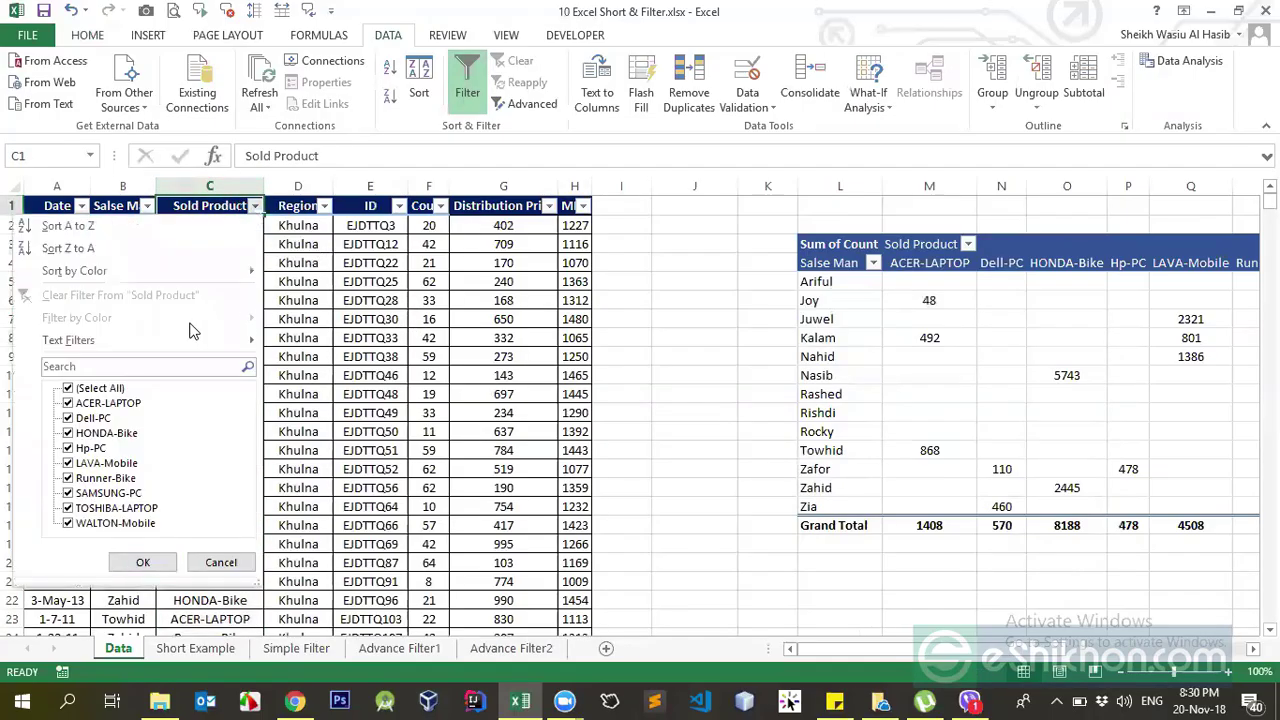
click(392, 324)
click(230, 186)
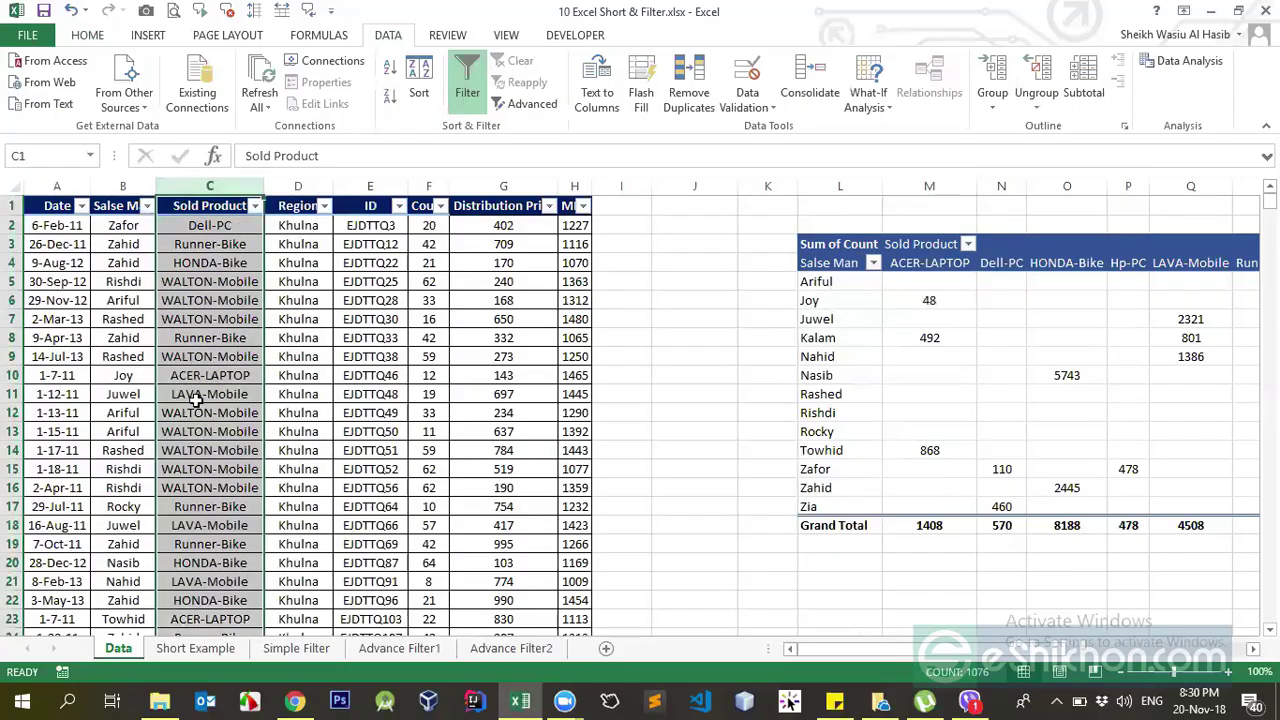
click(222, 240)
drag(224, 236, 236, 456)
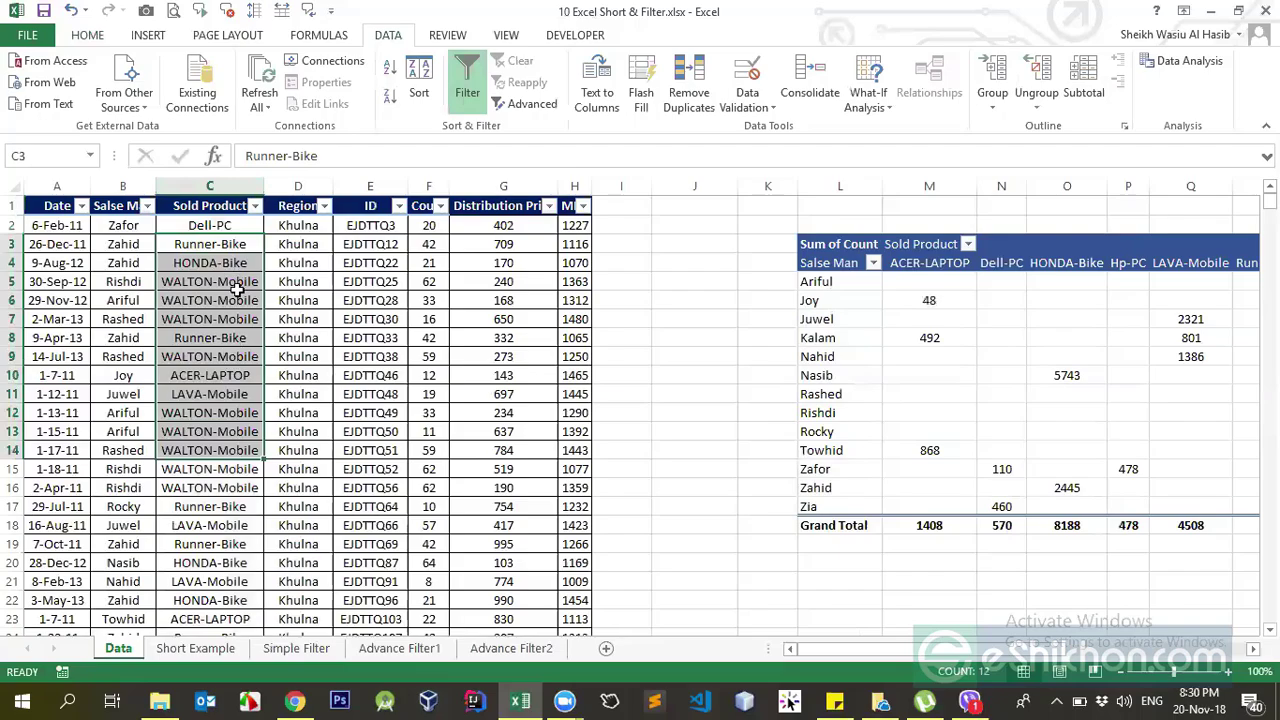
drag(62, 260, 580, 449)
click(183, 332)
click(205, 260)
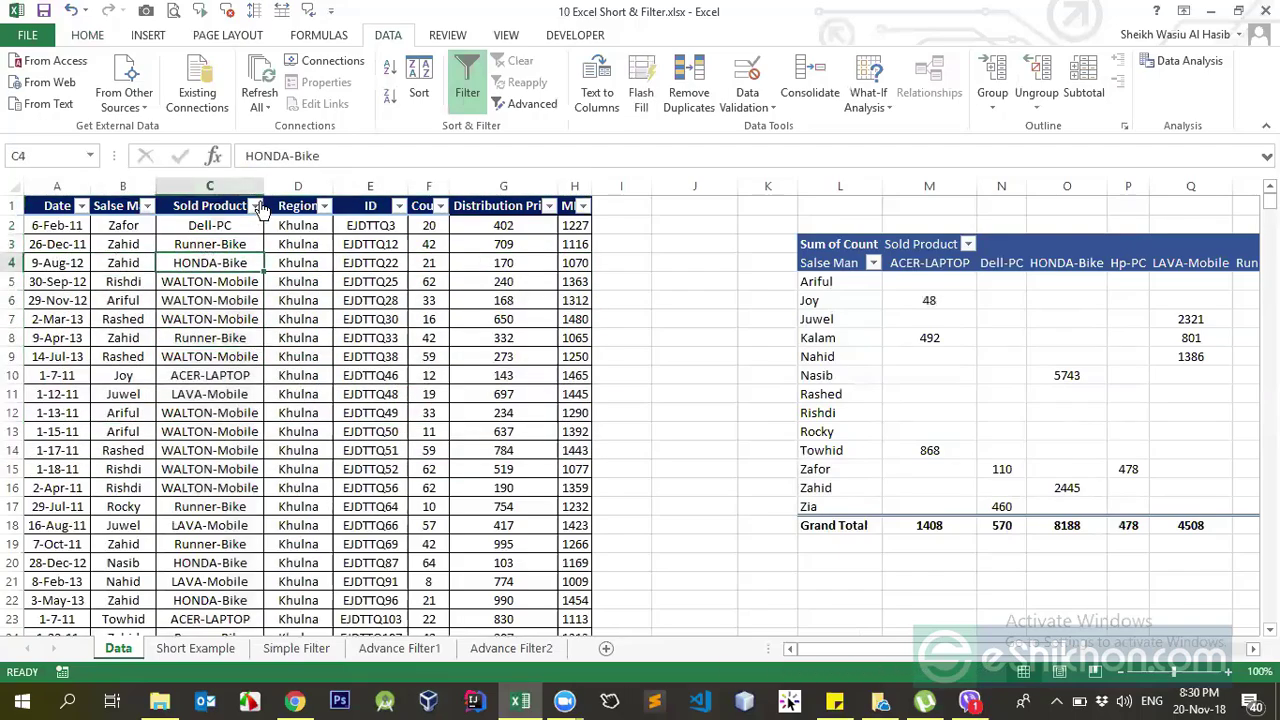
Filter the Sold Product column by searching for "honda" so that only HONDA-Bike rows are shown.
click(255, 205)
text(honda)
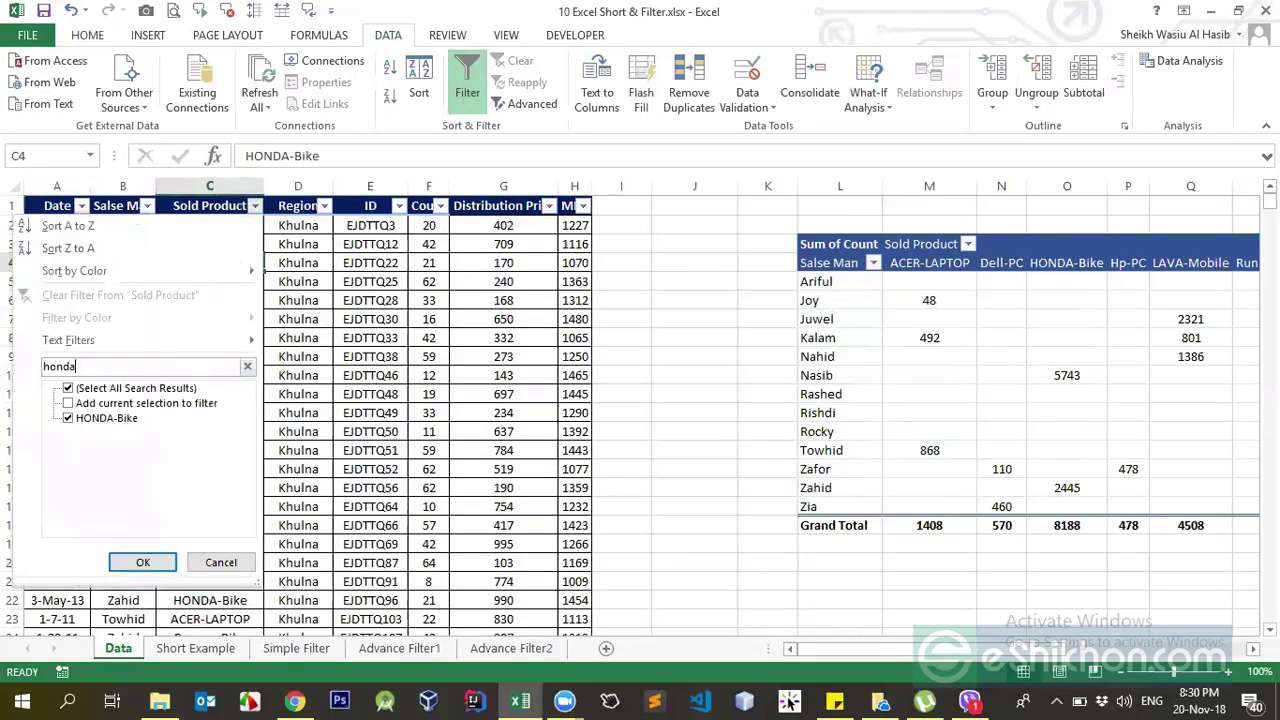
click(143, 562)
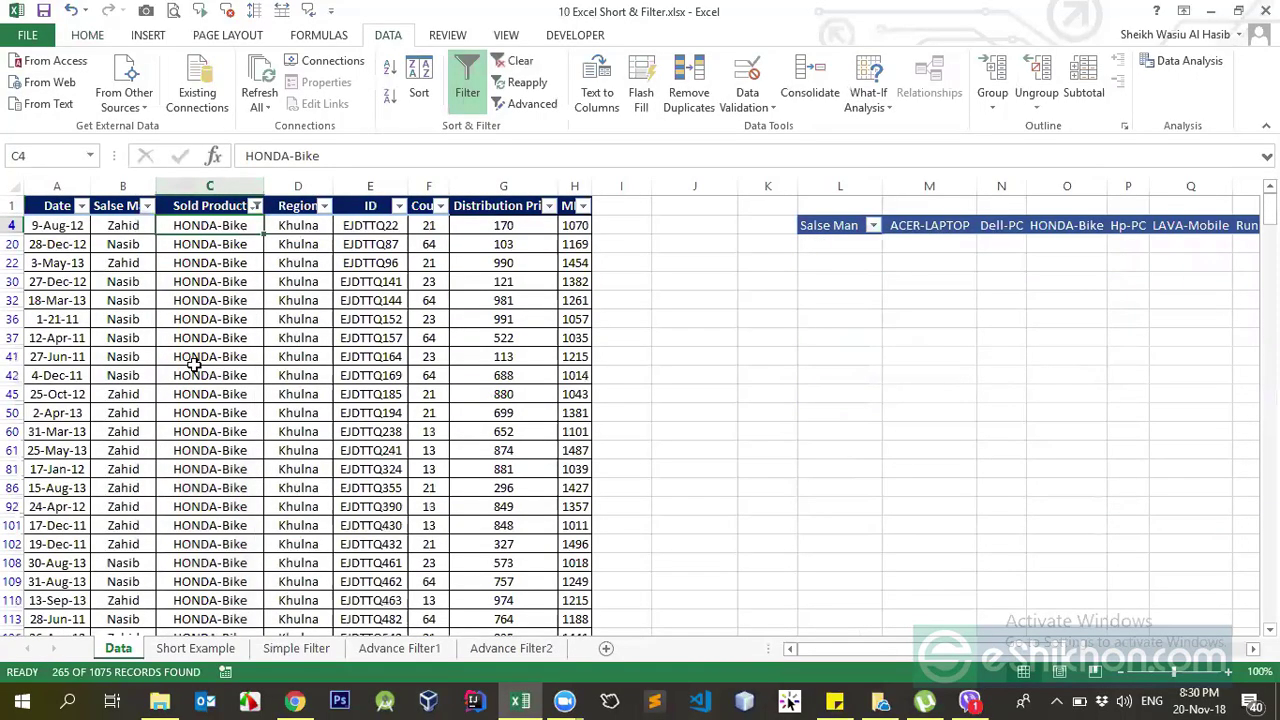
Look over the filtered HONDA-Bike records, and reset the header filters to show all rows.
click(212, 262)
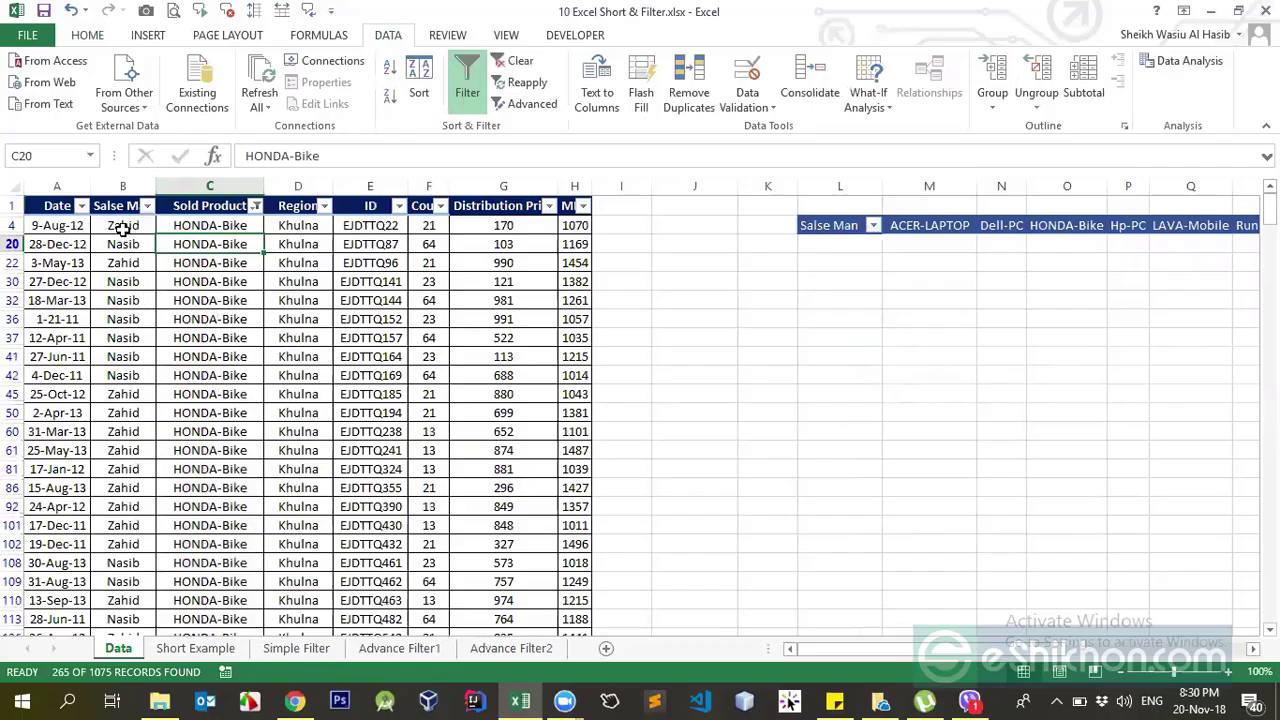
drag(123, 225, 136, 431)
drag(310, 226, 370, 375)
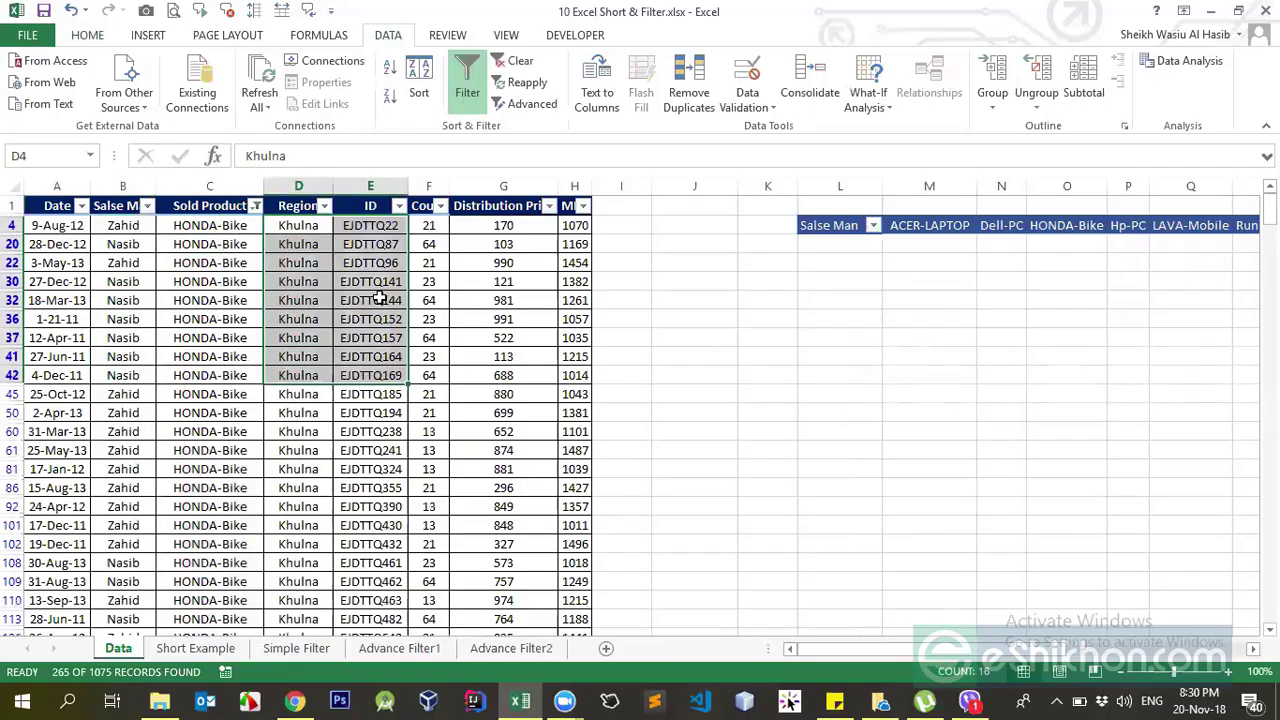
click(140, 264)
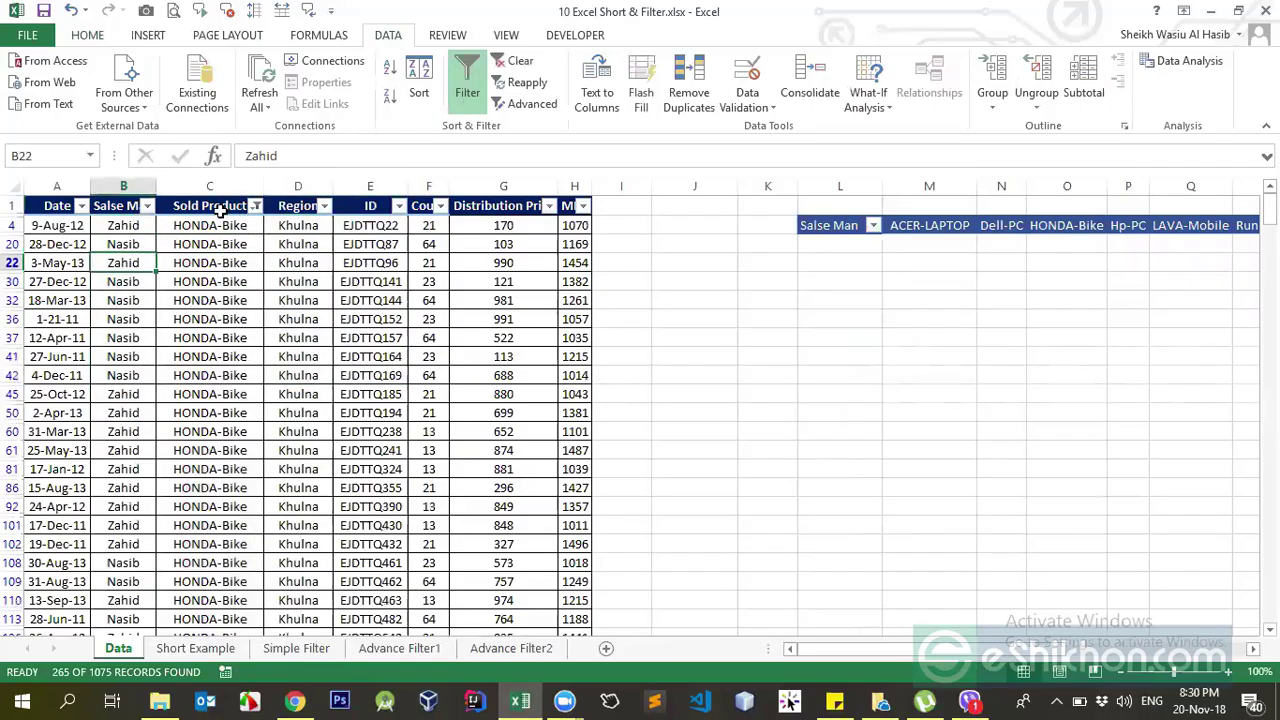
click(212, 207)
click(465, 95)
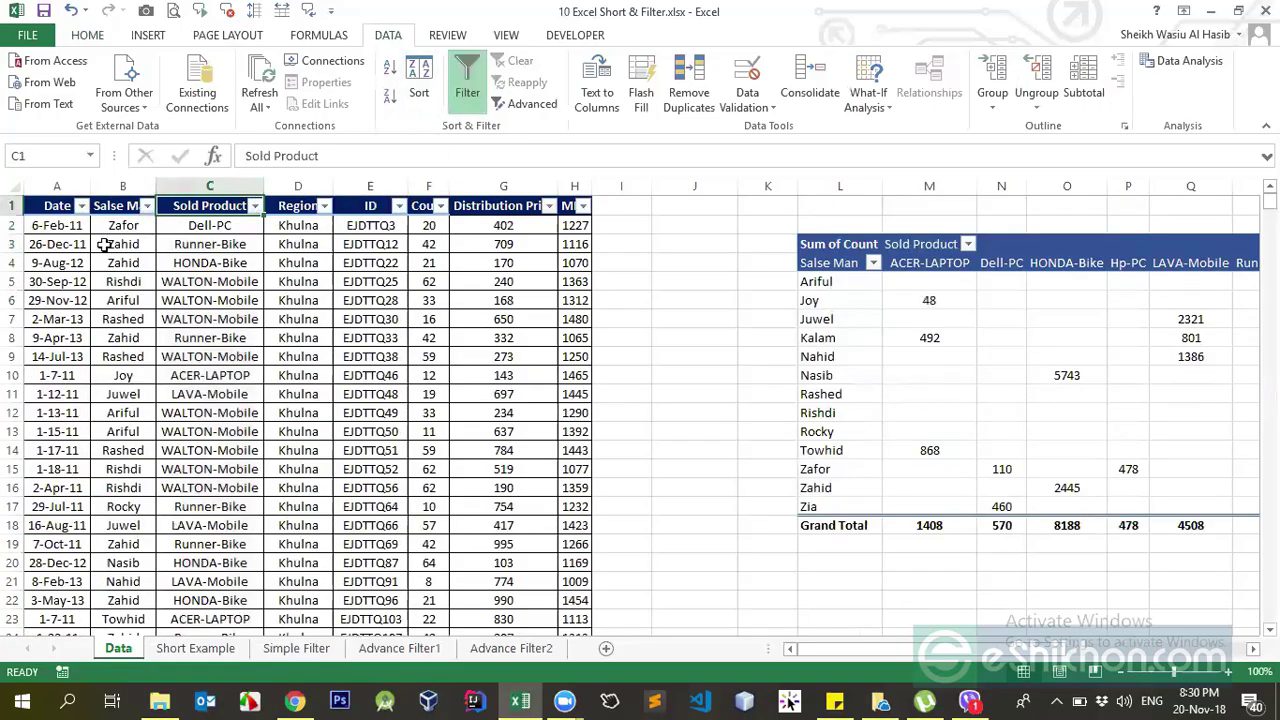
Look at the year groups in the Date column's filter list and the months under 2011.
click(80, 210)
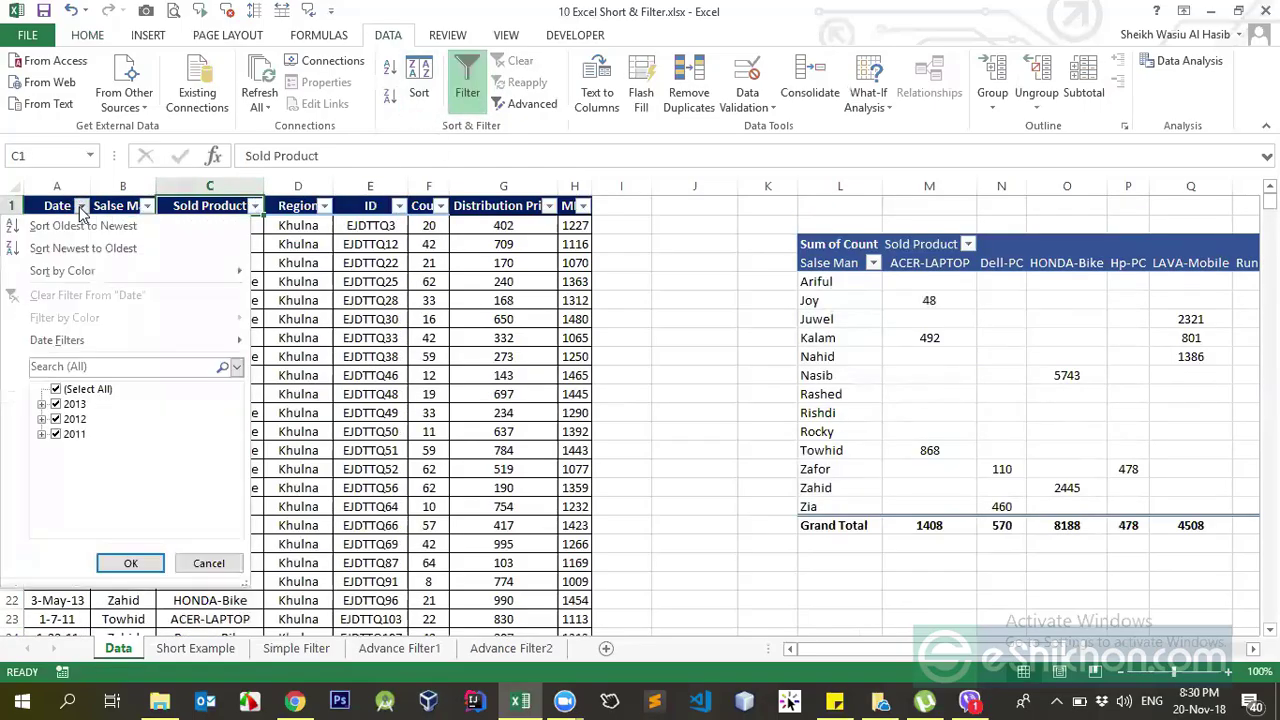
click(93, 368)
click(41, 434)
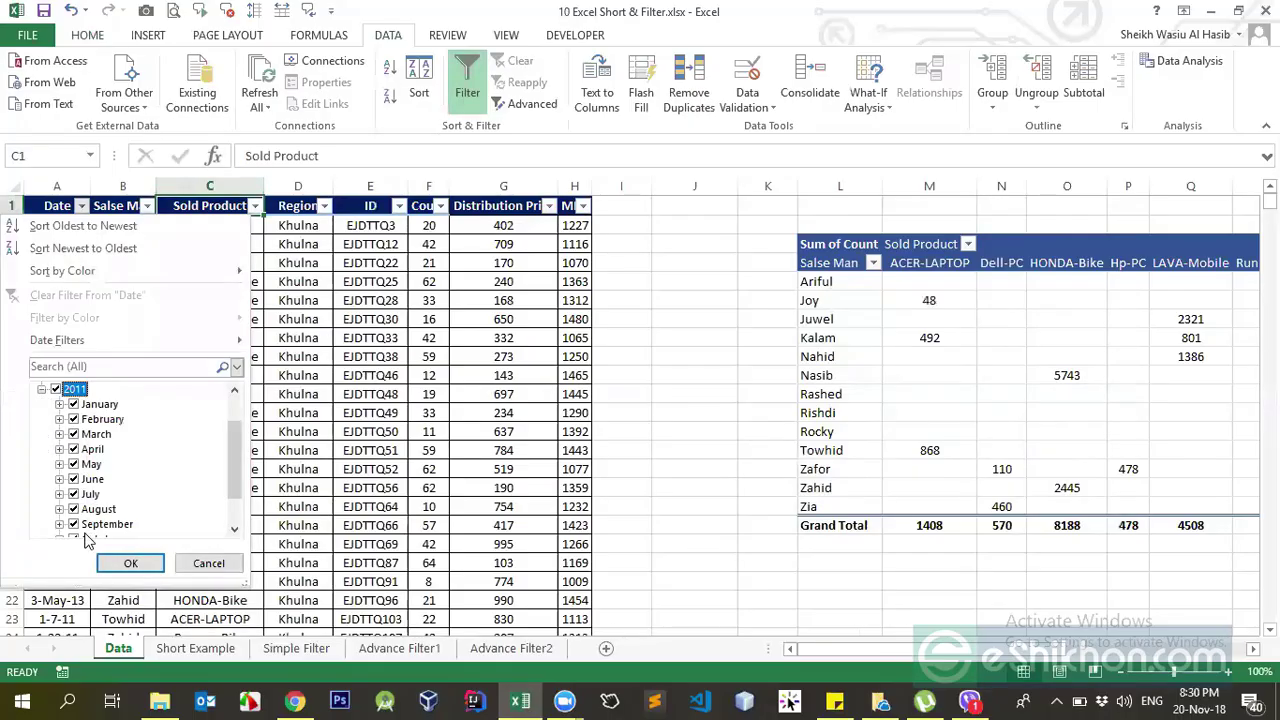
click(41, 434)
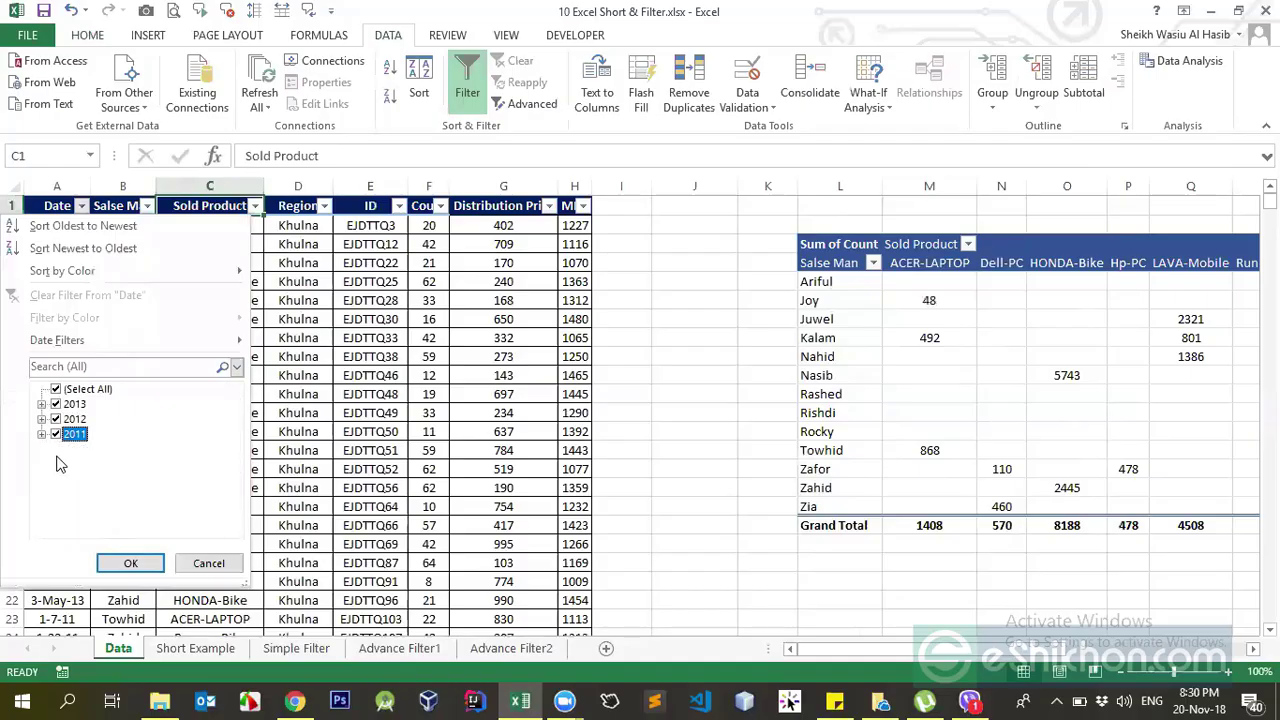
Search the Date filter list for "Jan", "q1" and "Qu", and close it without applying a filter.
click(63, 368)
text(J)
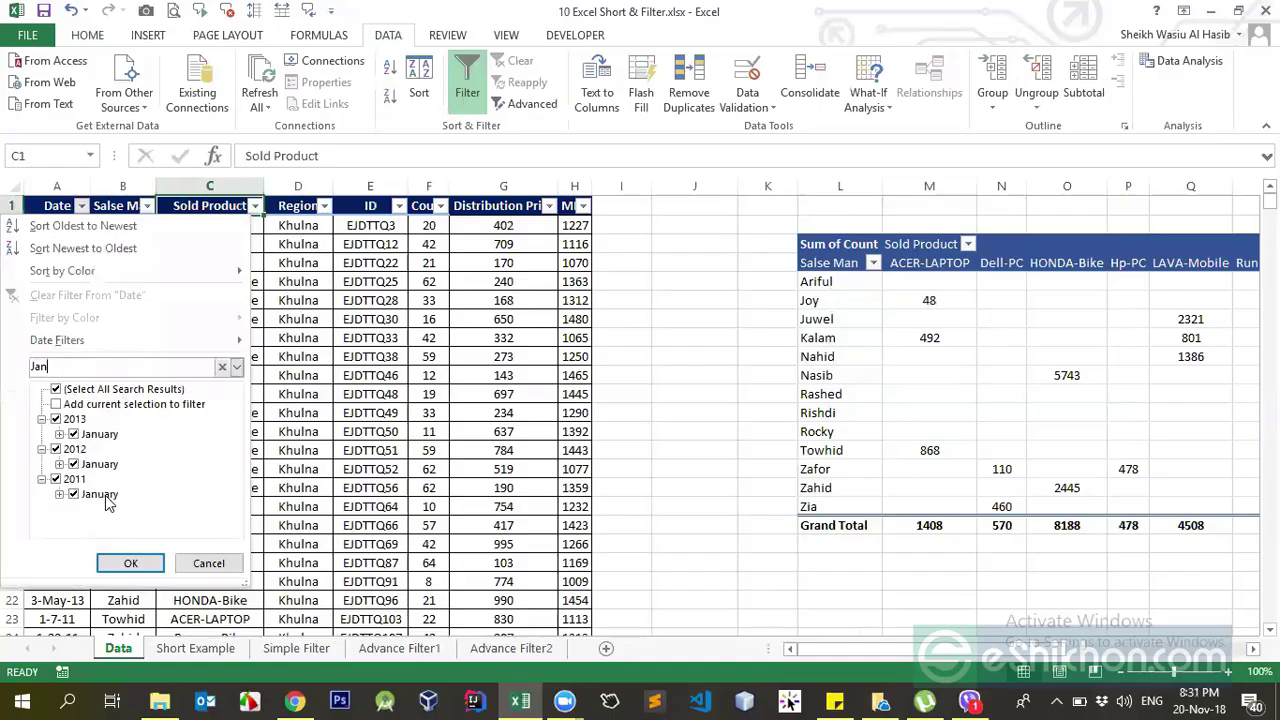
key(BackSpace)
text(q1)
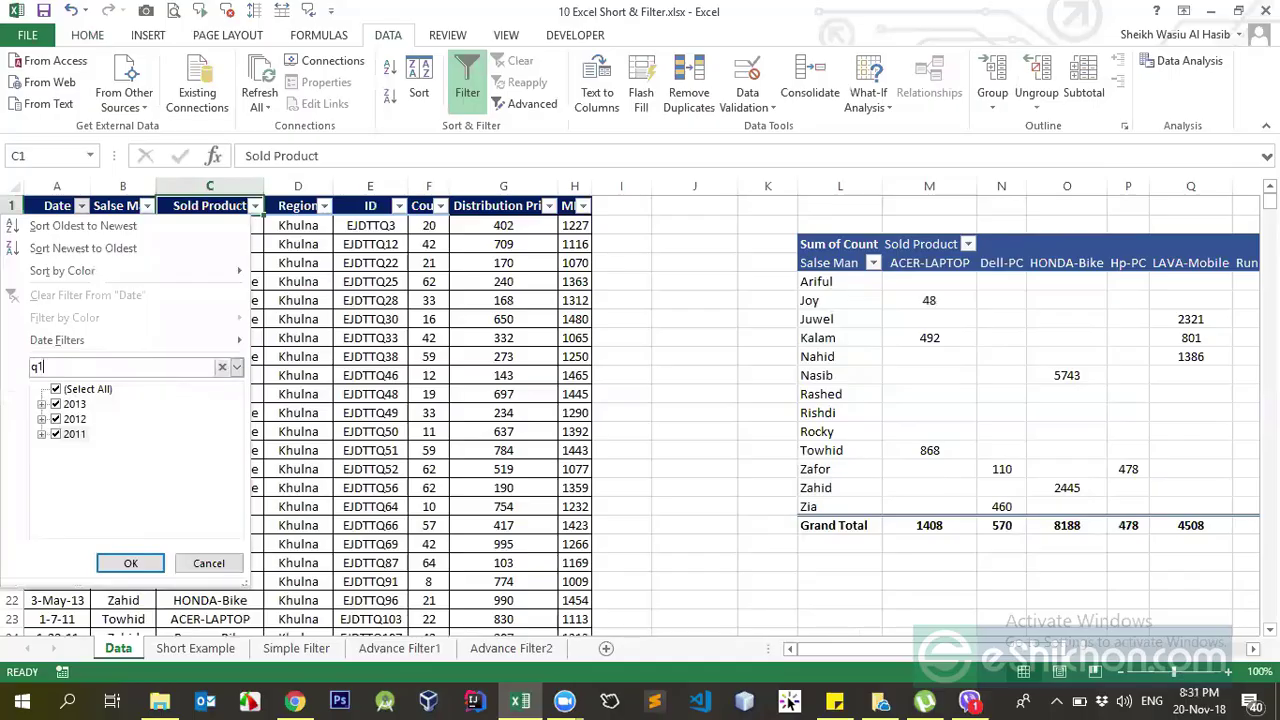
key(BackSpace)
key(BackSpace)
text(Qu)
key(BackSpace)
click(327, 384)
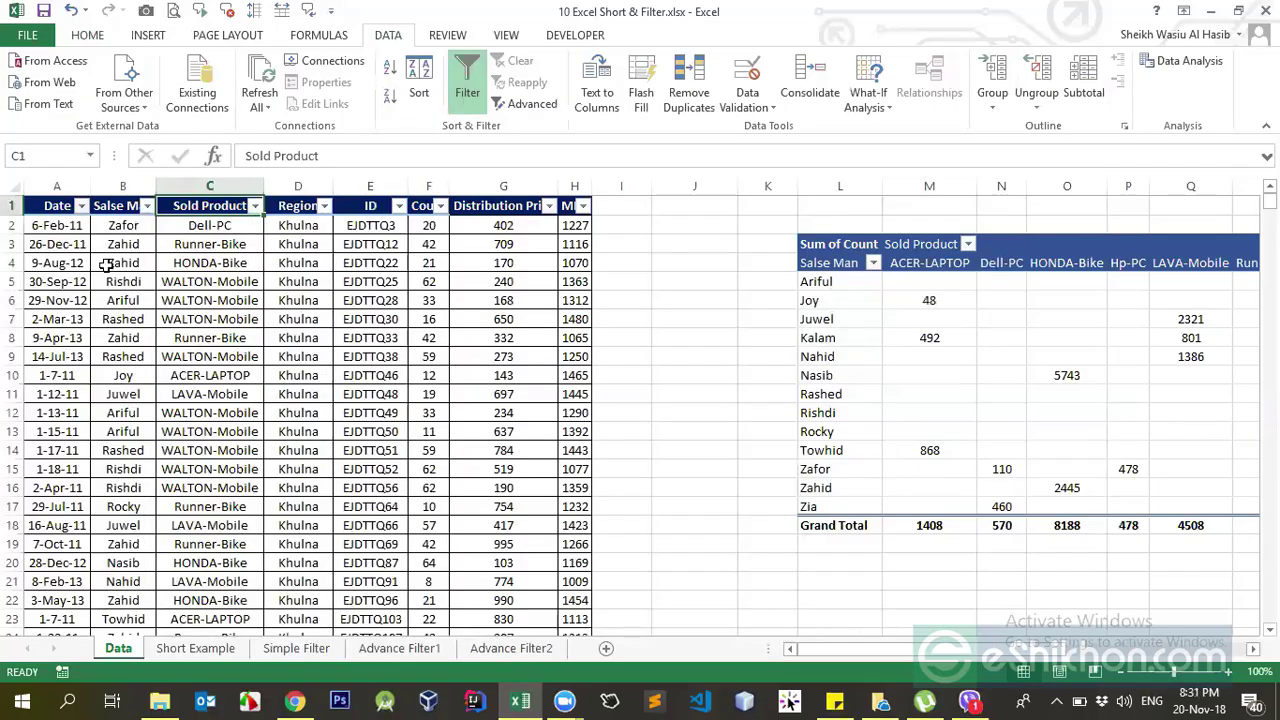
View the available Date Filters options for the Date column, and select the column's values starting at A2.
click(75, 207)
click(82, 206)
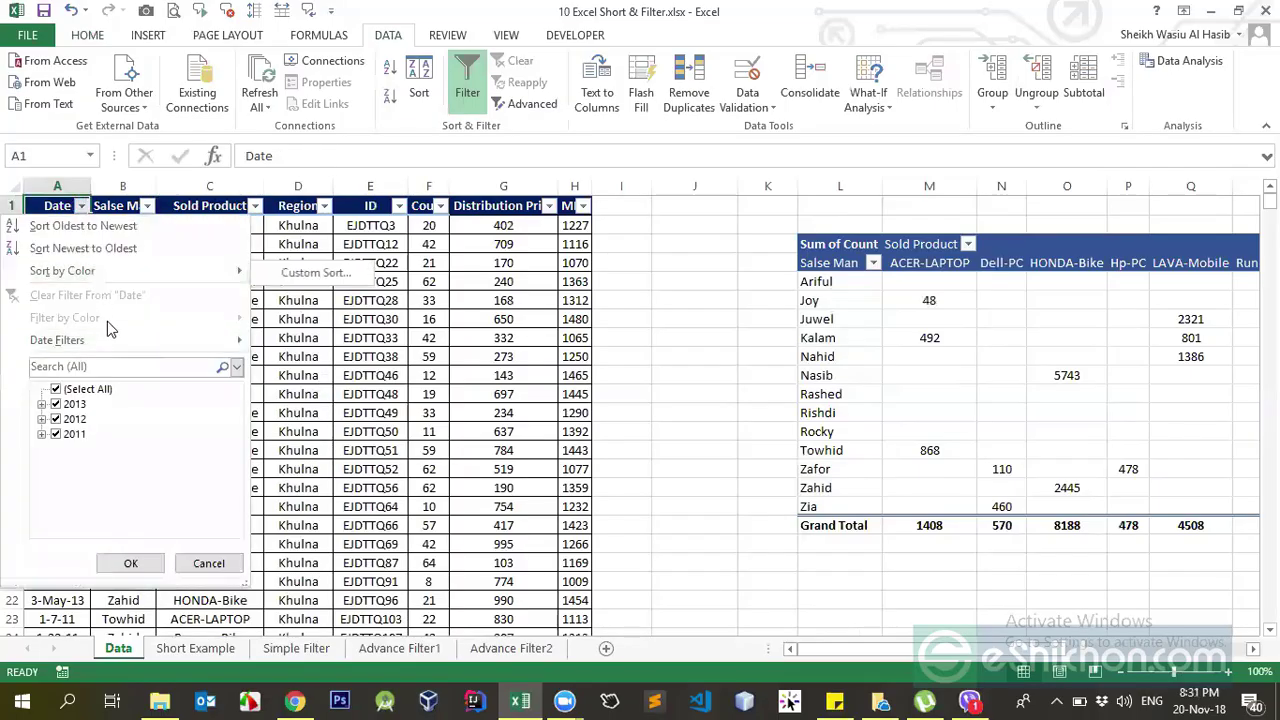
mouse_move(107, 339)
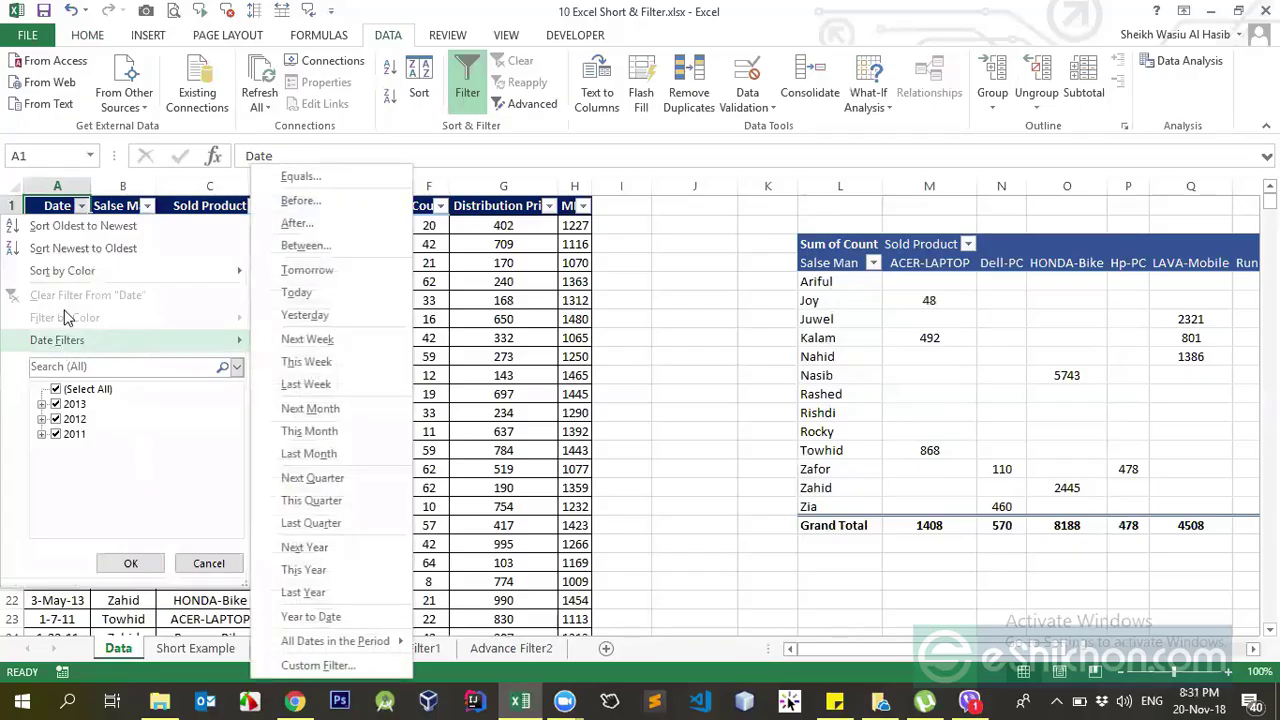
click(57, 206)
click(57, 183)
click(42, 228)
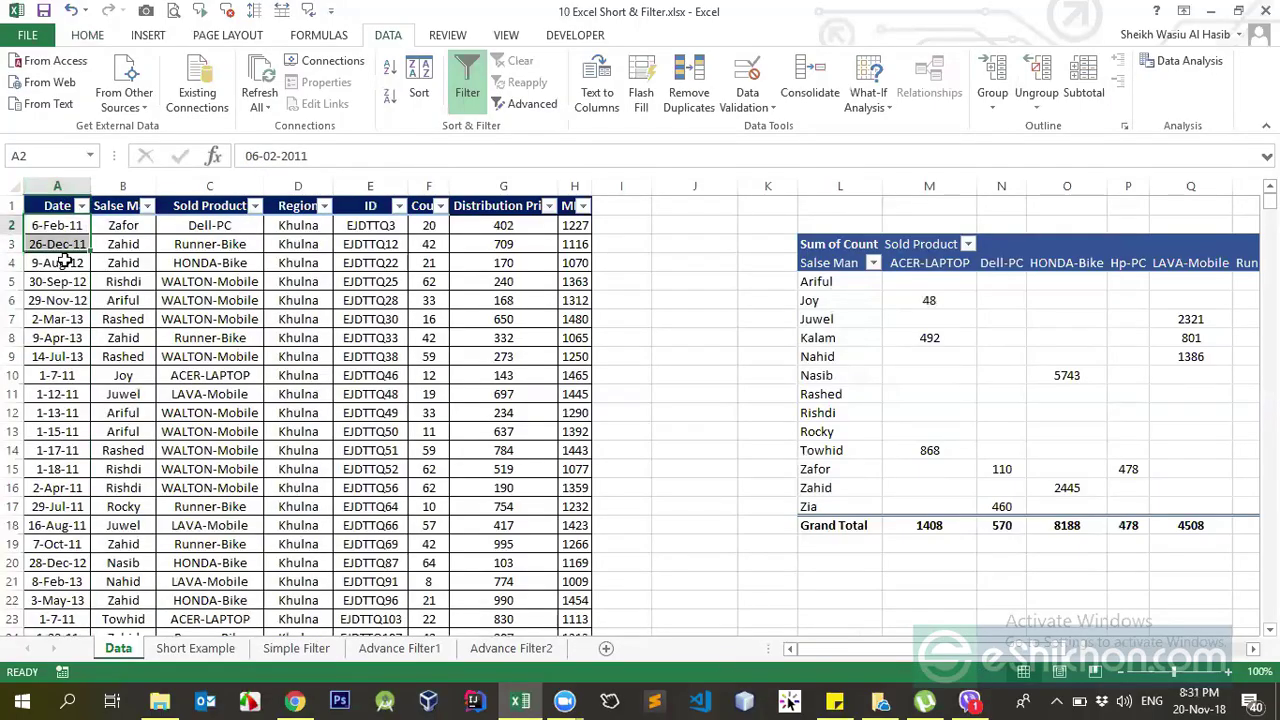
Filter the Date column to Last Month, remove the filter, and turn the header filters back on from A1.
click(81, 206)
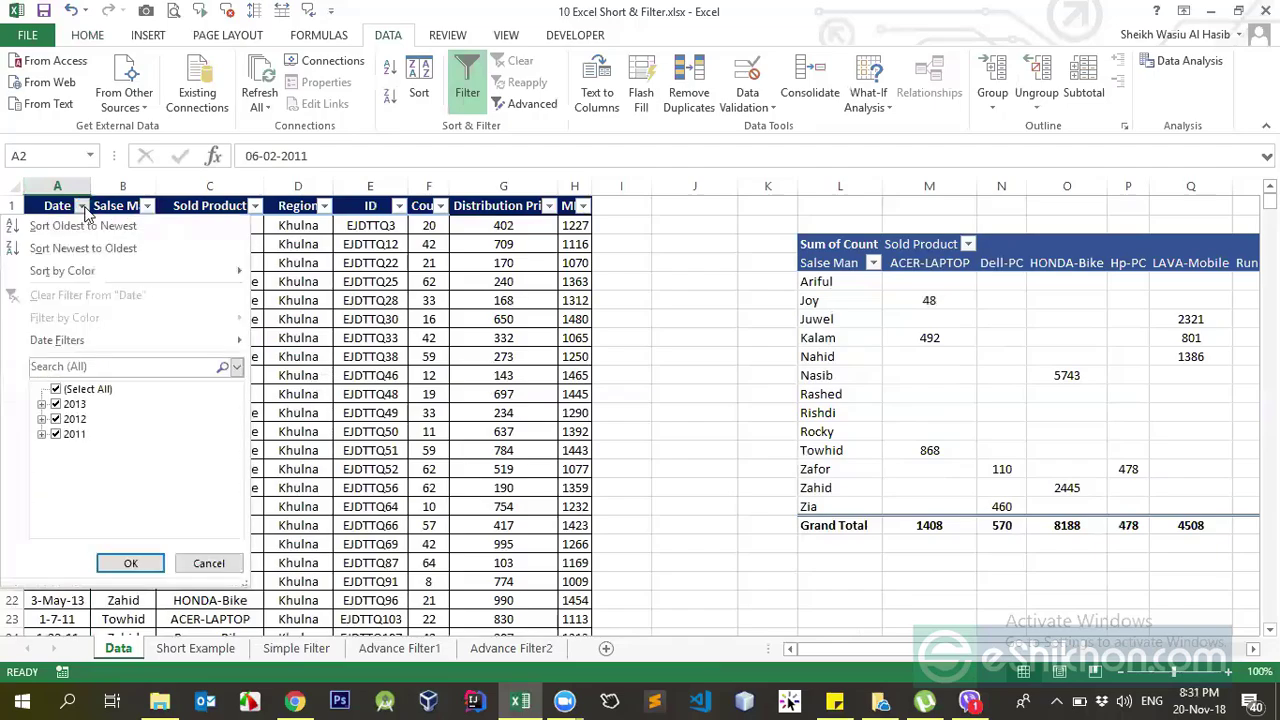
mouse_move(55, 342)
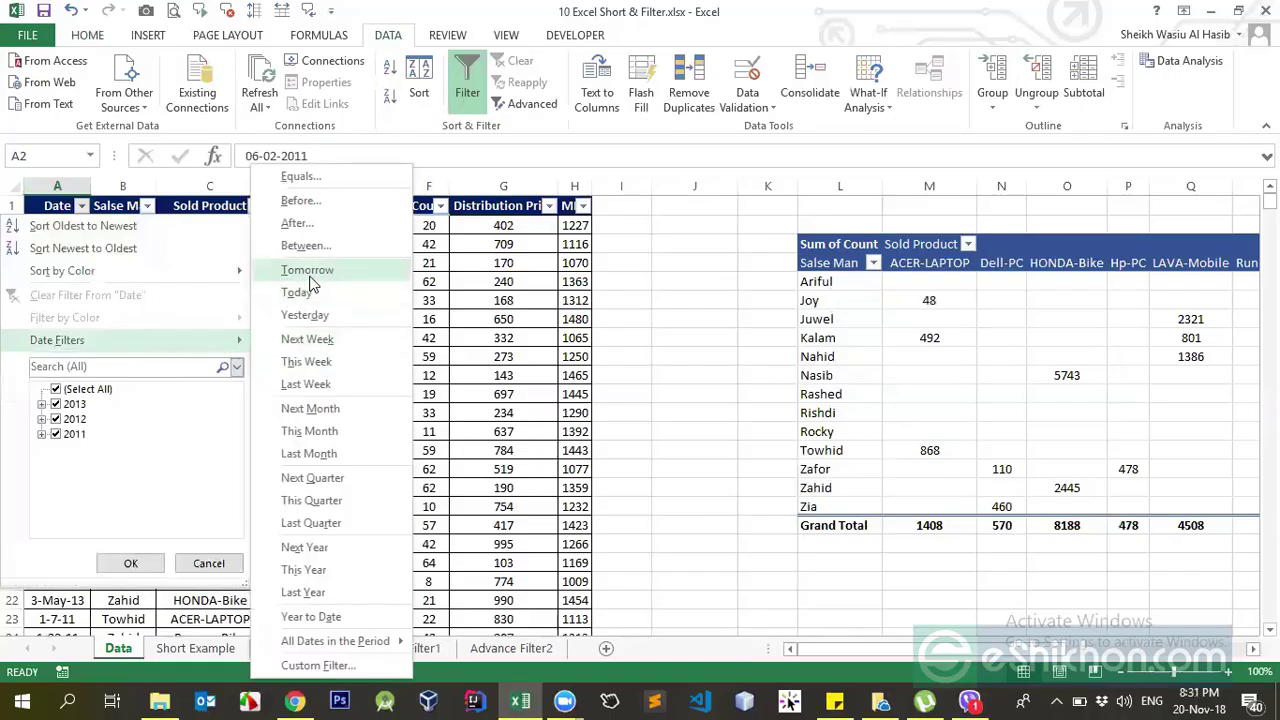
click(309, 453)
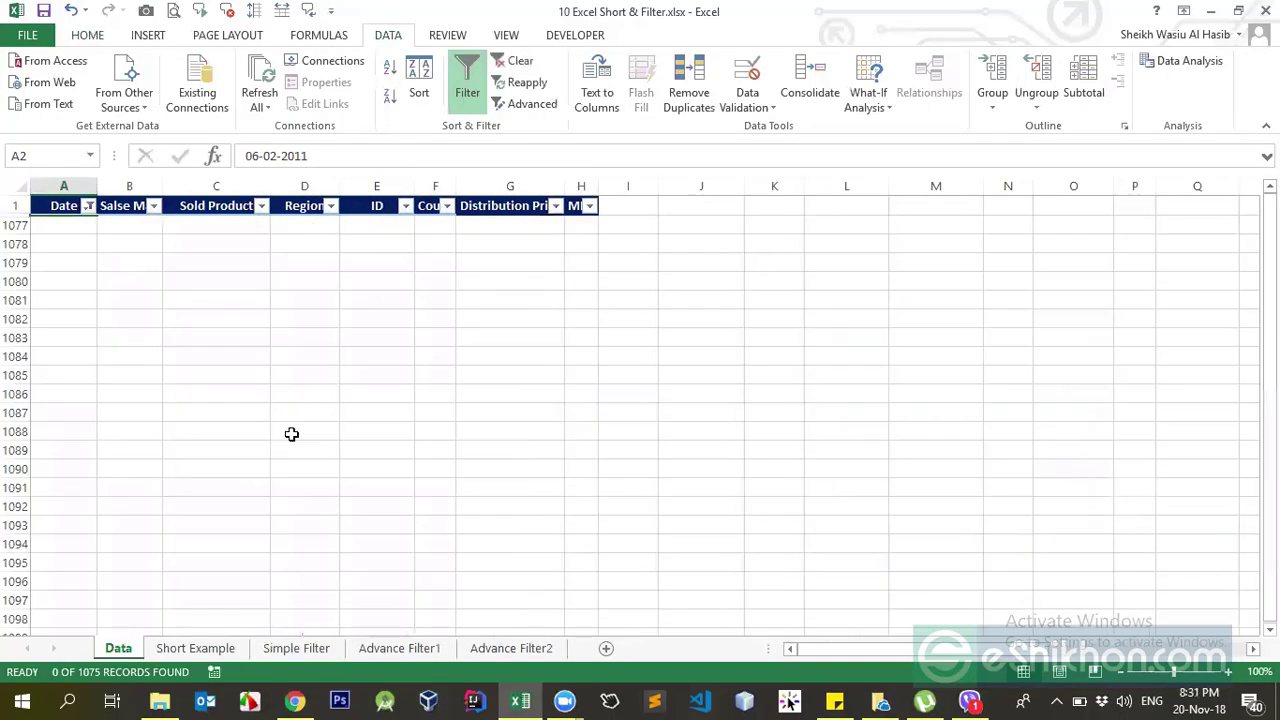
click(468, 100)
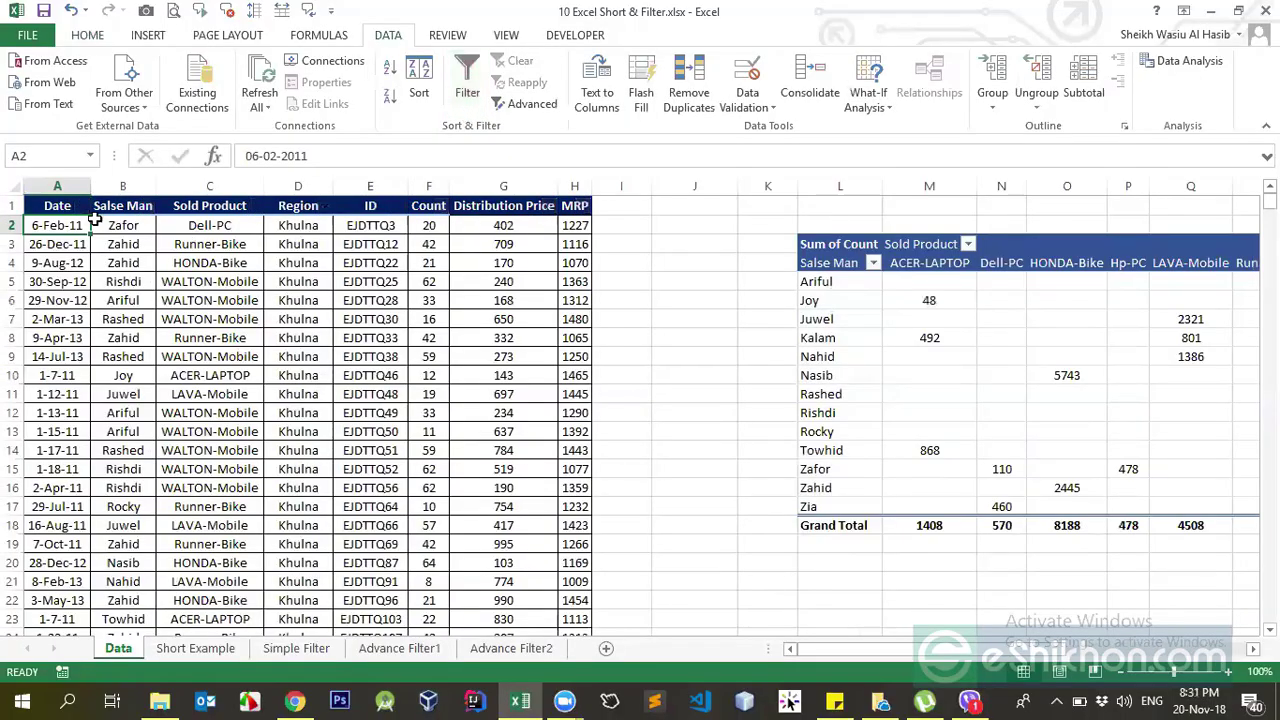
key(ctrl+Home)
click(467, 90)
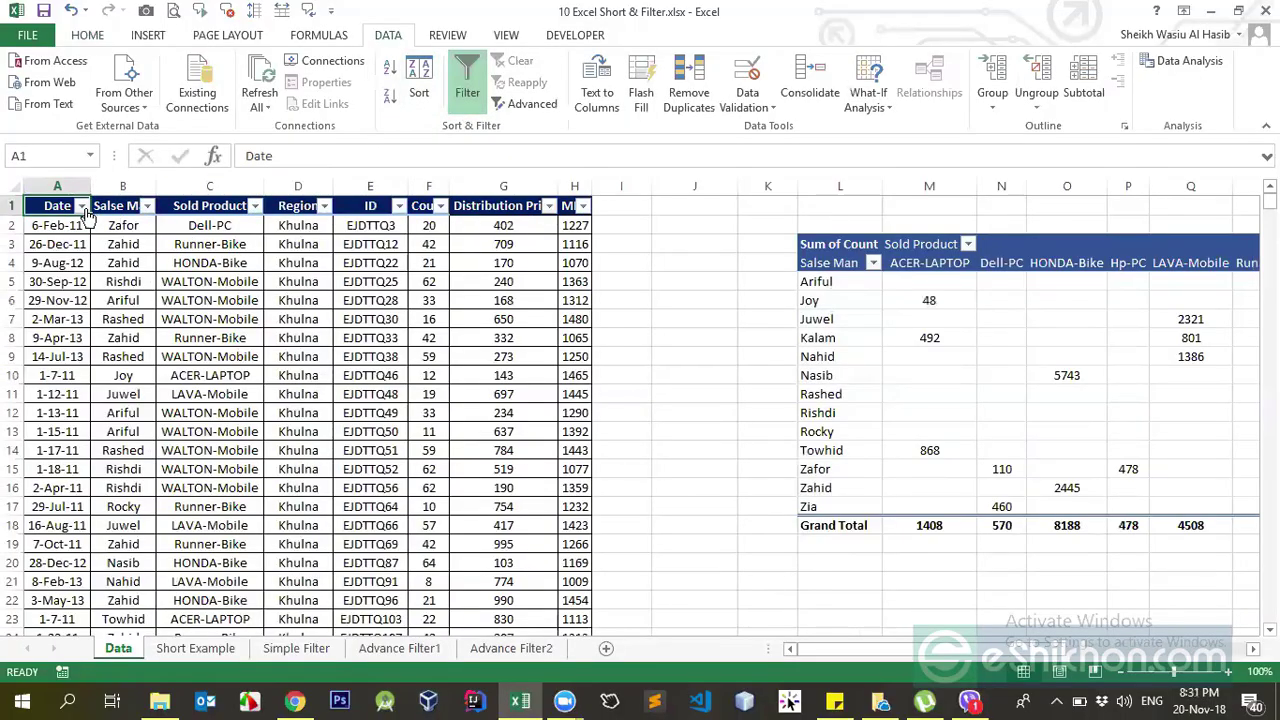
Try a preset date filter on the Date column, undo it, and check the years in the column's filter list.
click(82, 206)
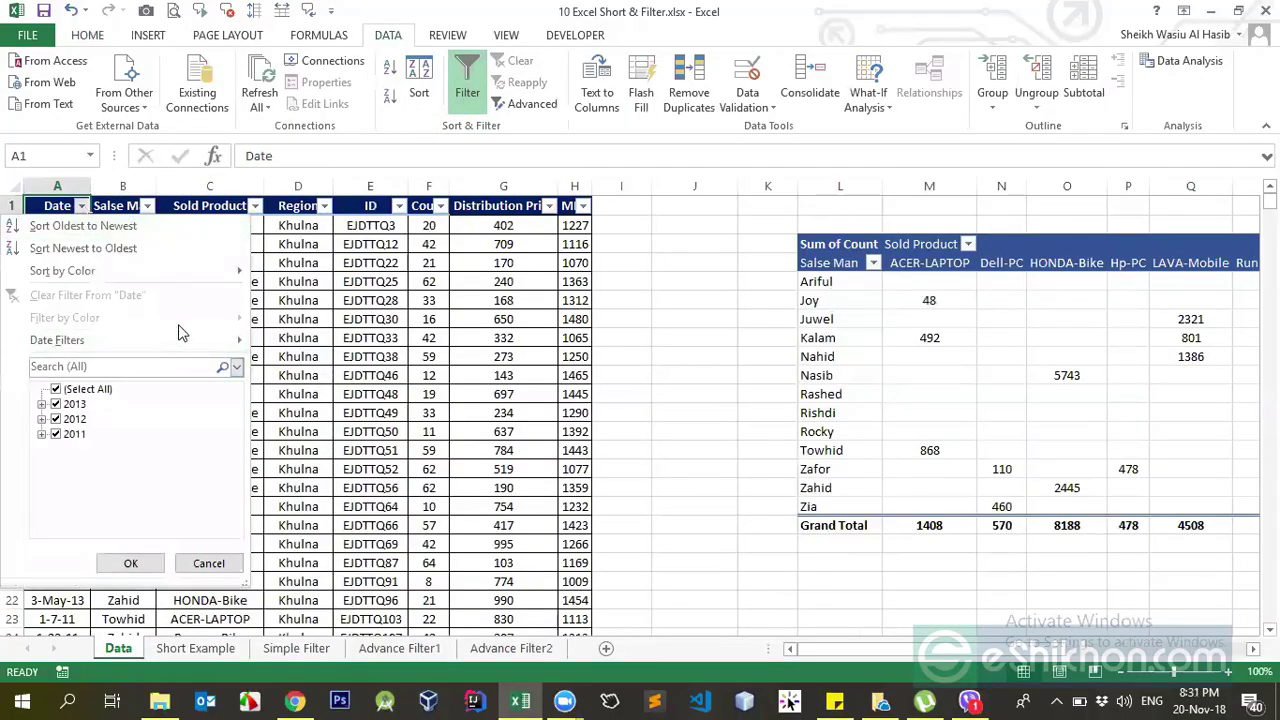
mouse_move(183, 345)
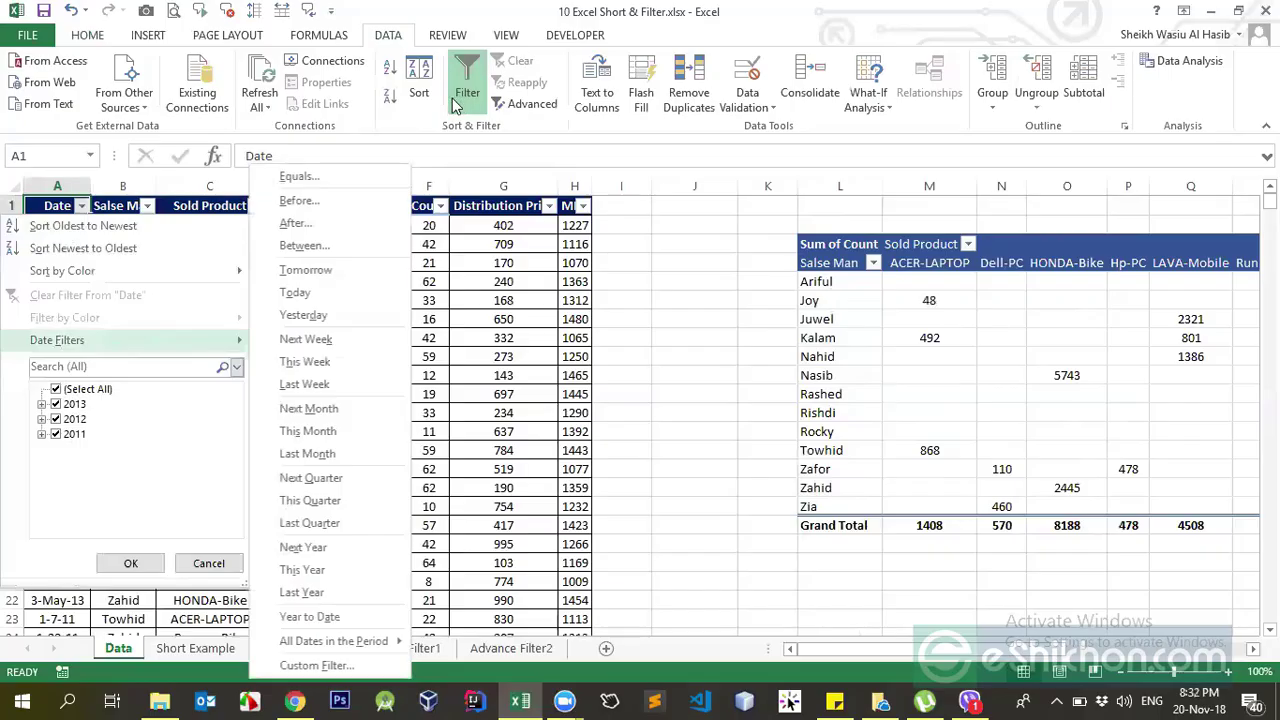
key(t)
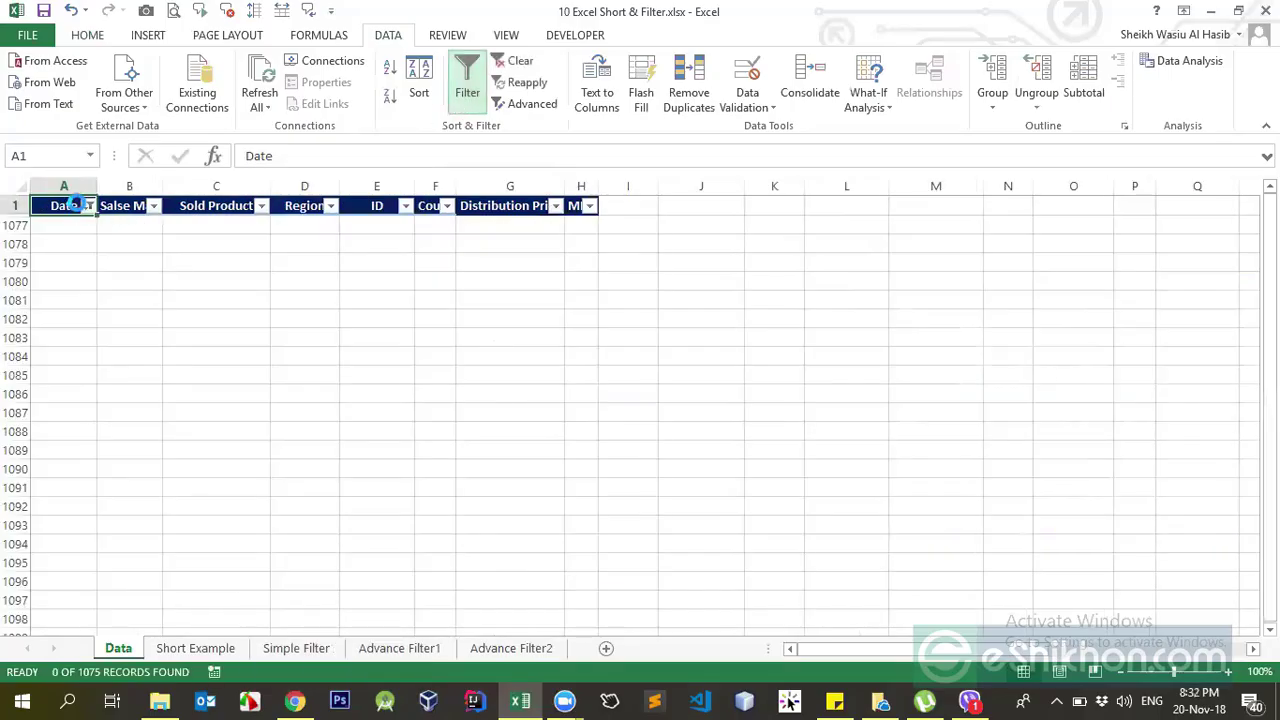
key(ctrl+z)
key(alt+Down)
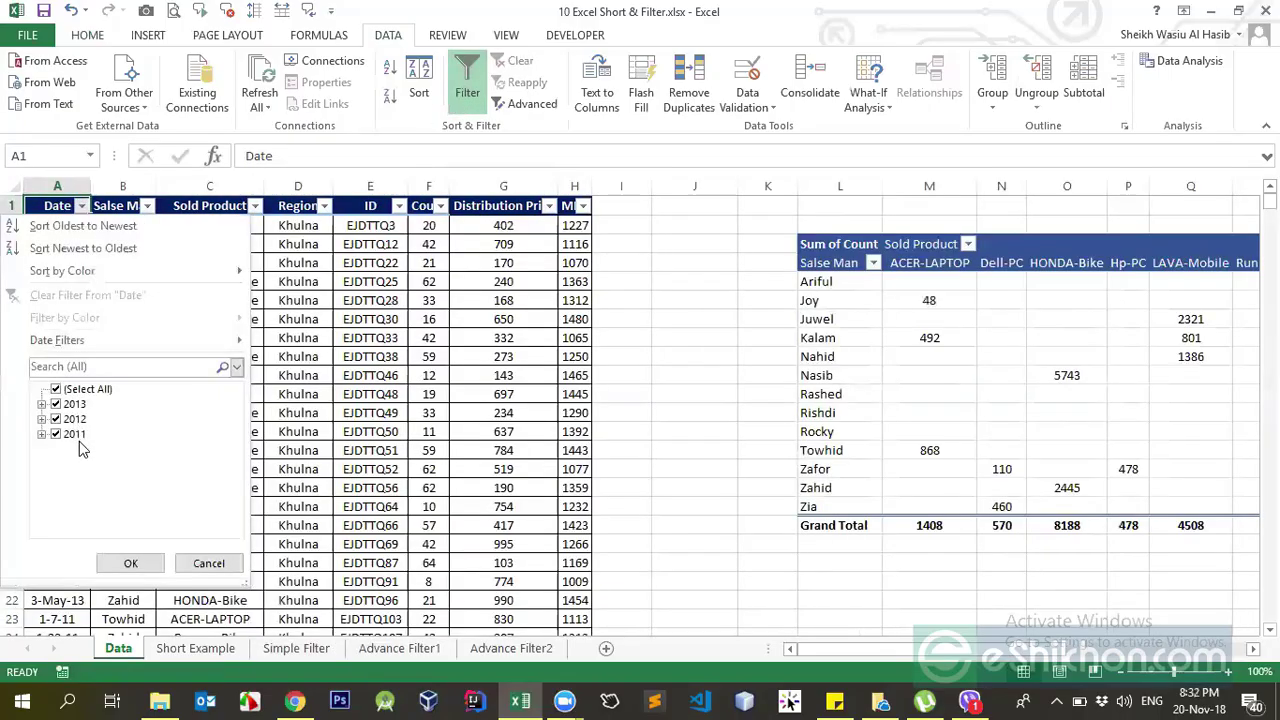
key(Return)
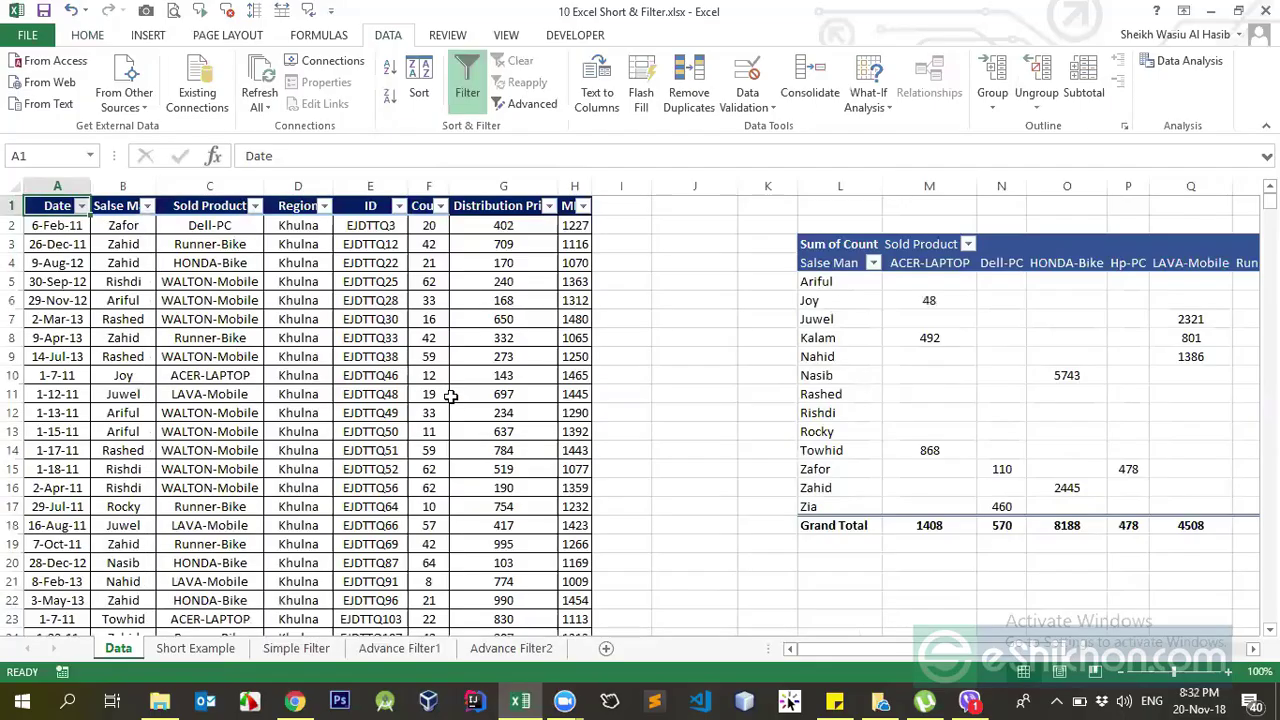
Change the date in A4 to 09-08-2019.
key(Down)
key(Down)
key(Down)
click(311, 156)
key(Return)
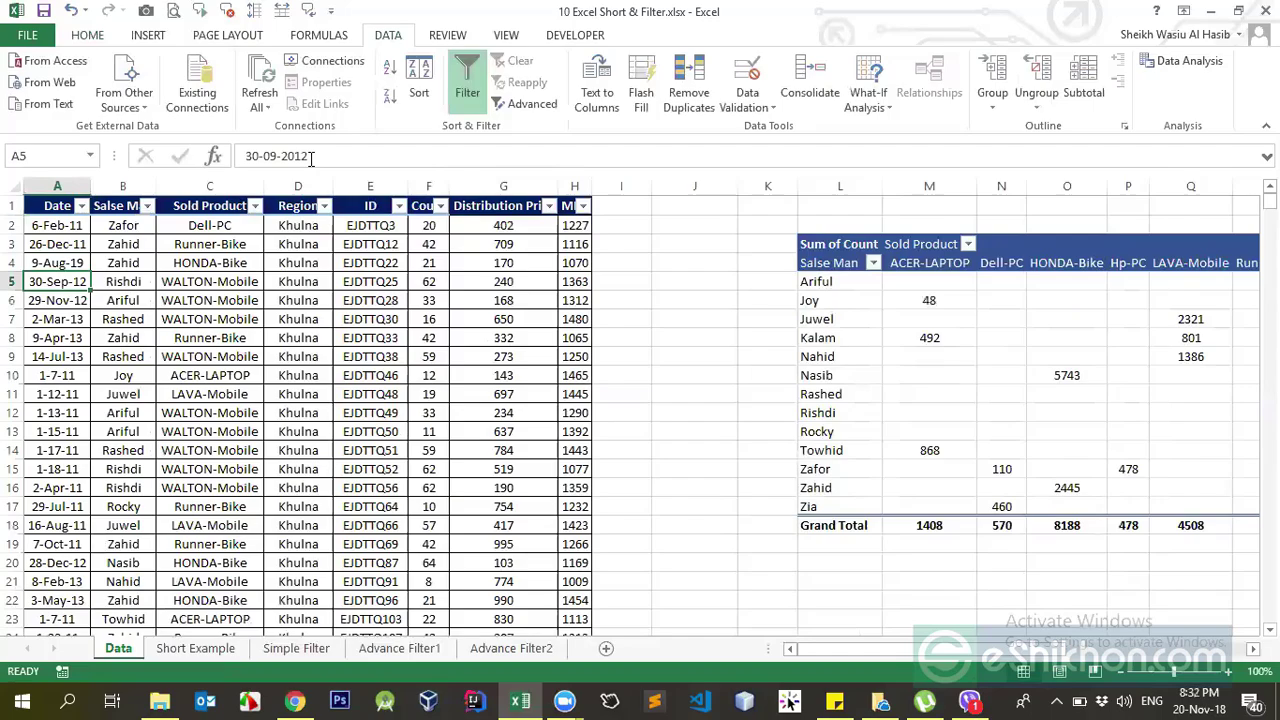
Set the date in A4 to 09-08-2018 and the date in A5 to 30-09-2017, and select the Date header.
click(56, 263)
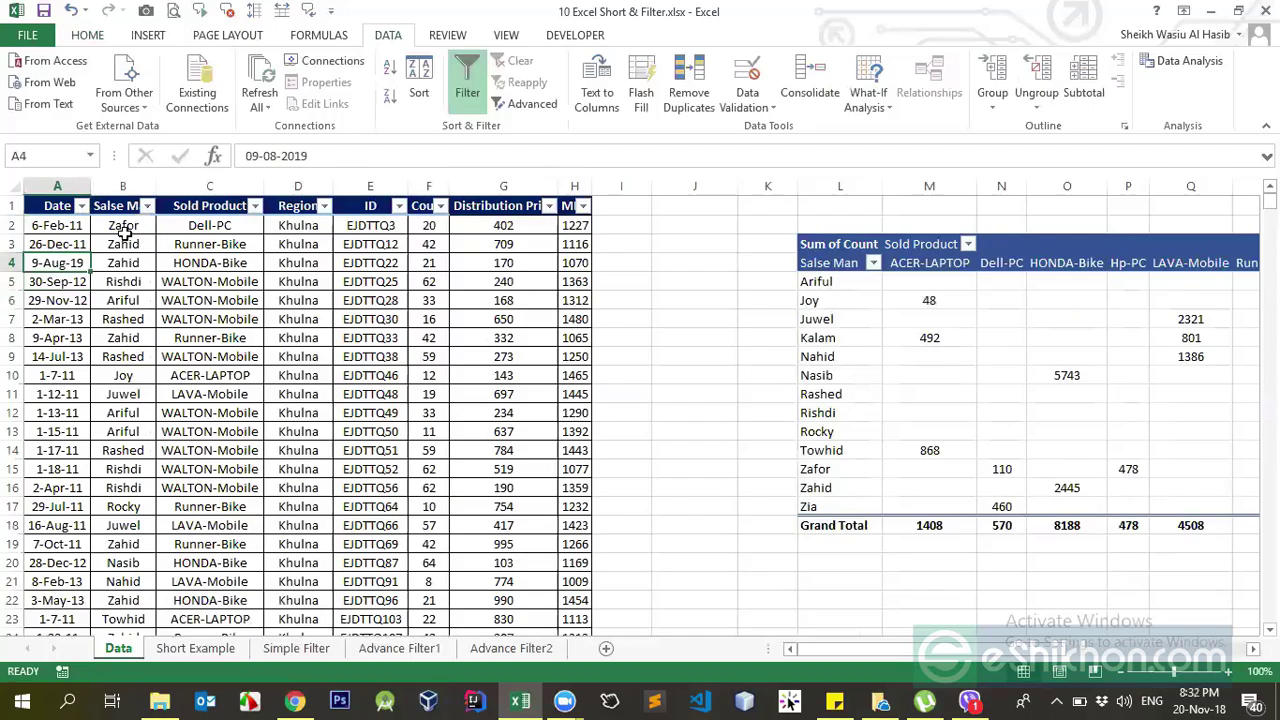
click(316, 156)
key(BackSpace)
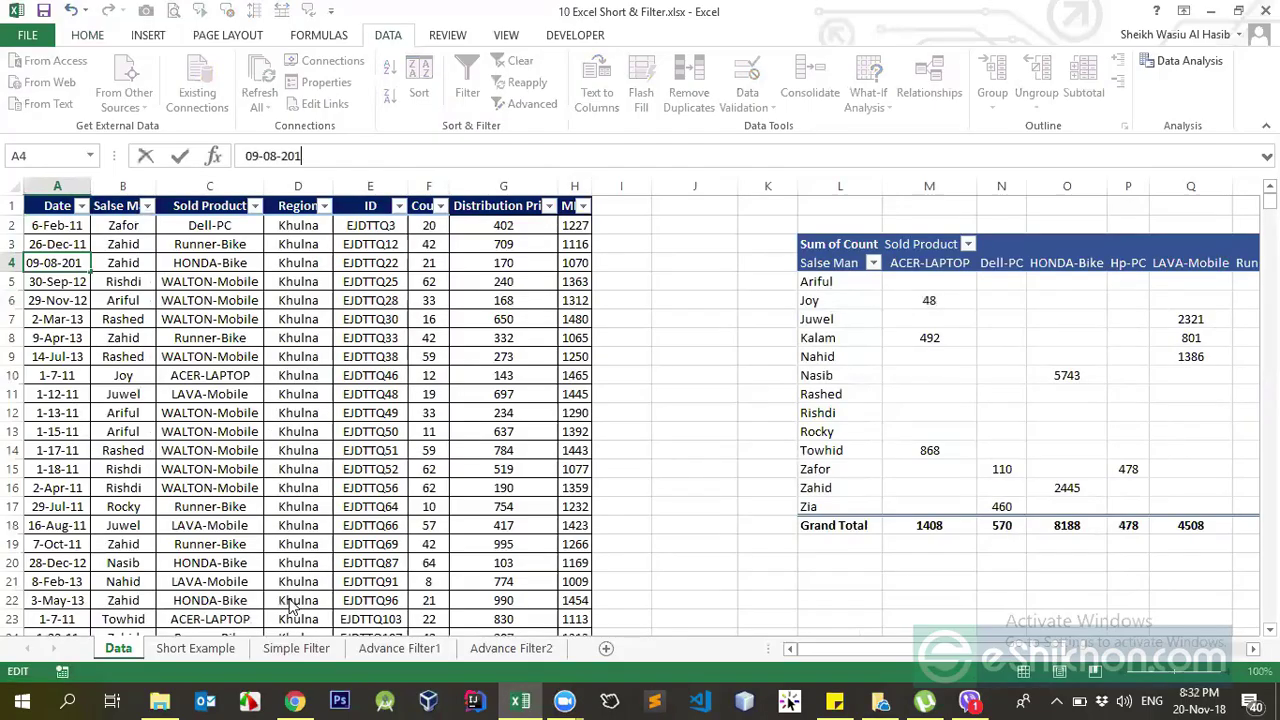
text(8)
click(82, 205)
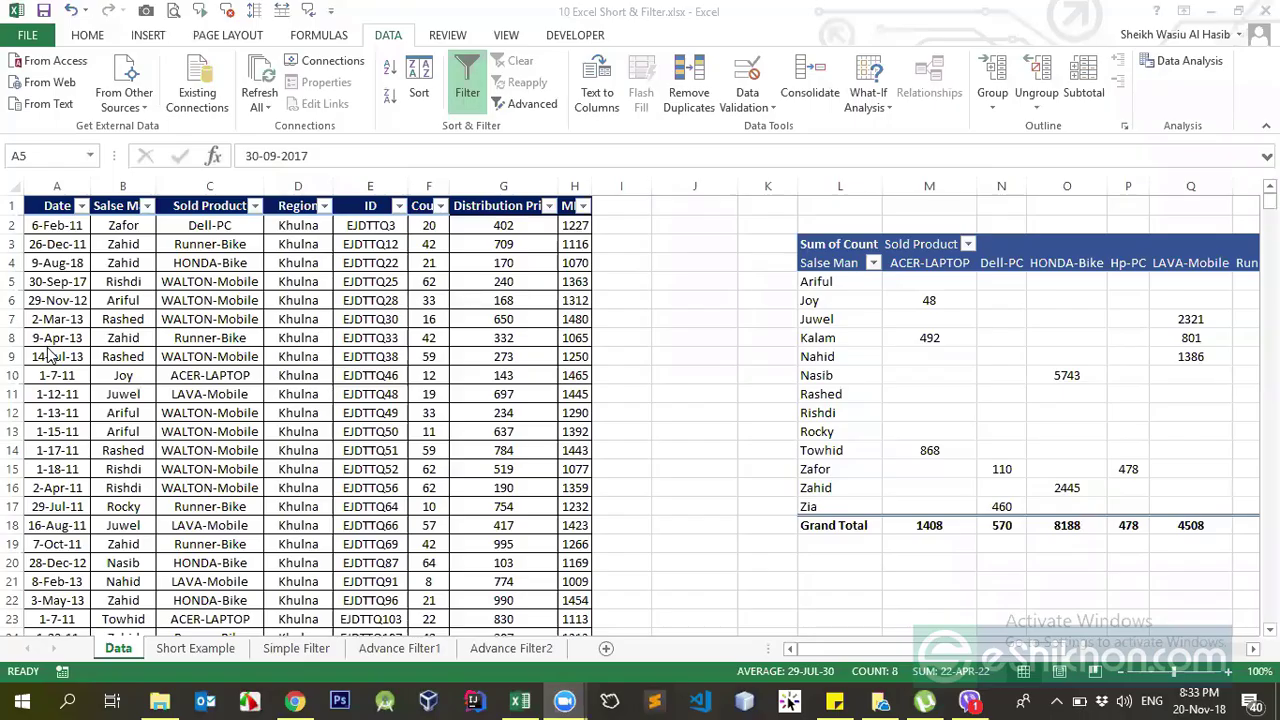
click(55, 207)
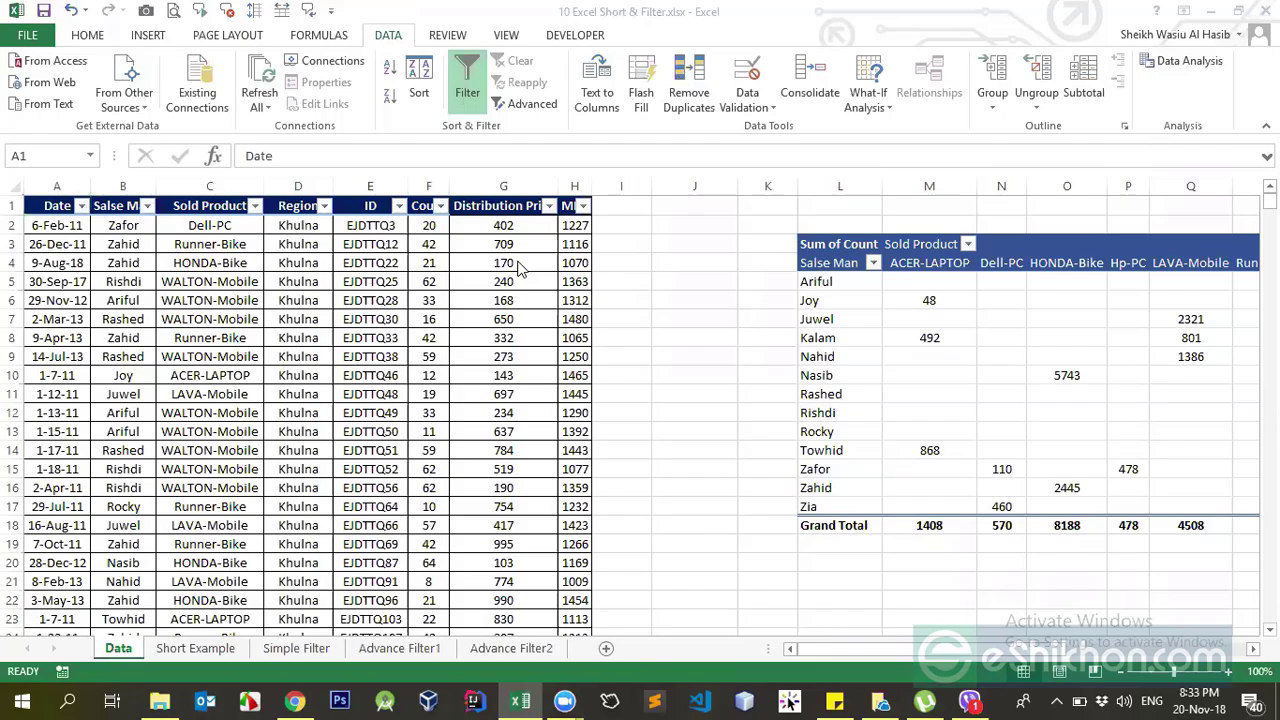
View the available wireless networks, close the list, and open the Windows Run dialog.
click(1056, 701)
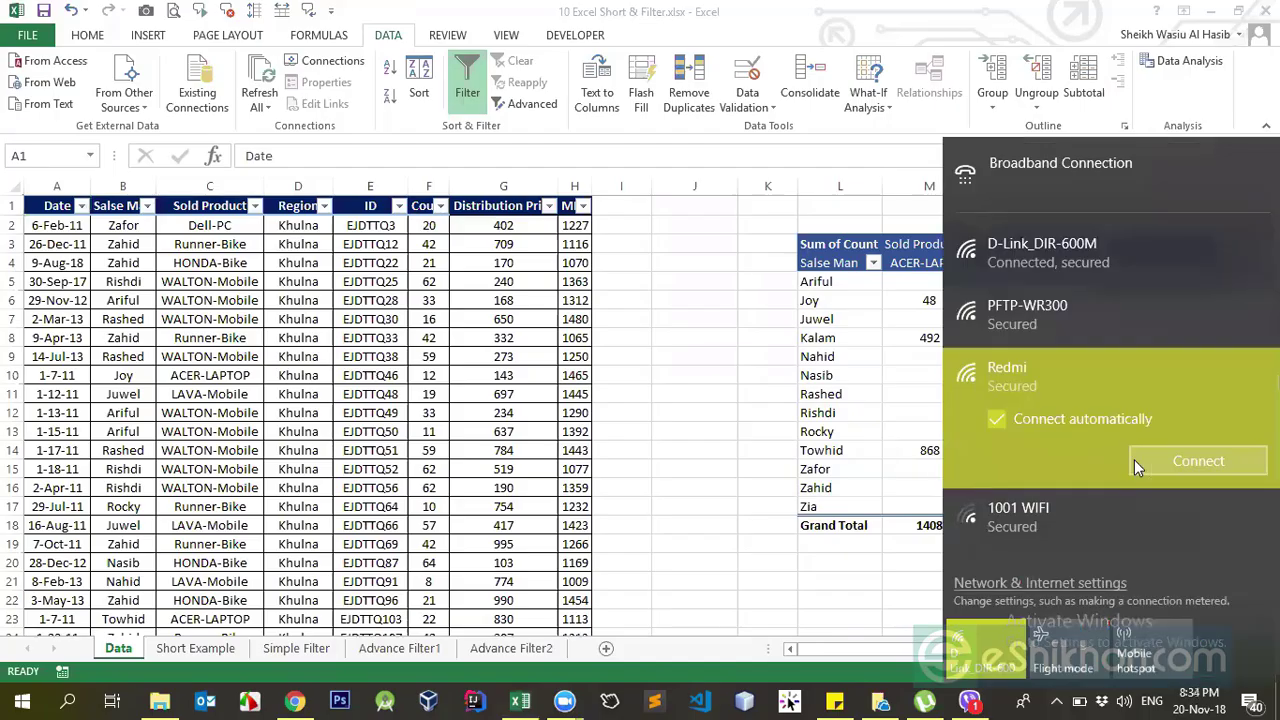
click(435, 400)
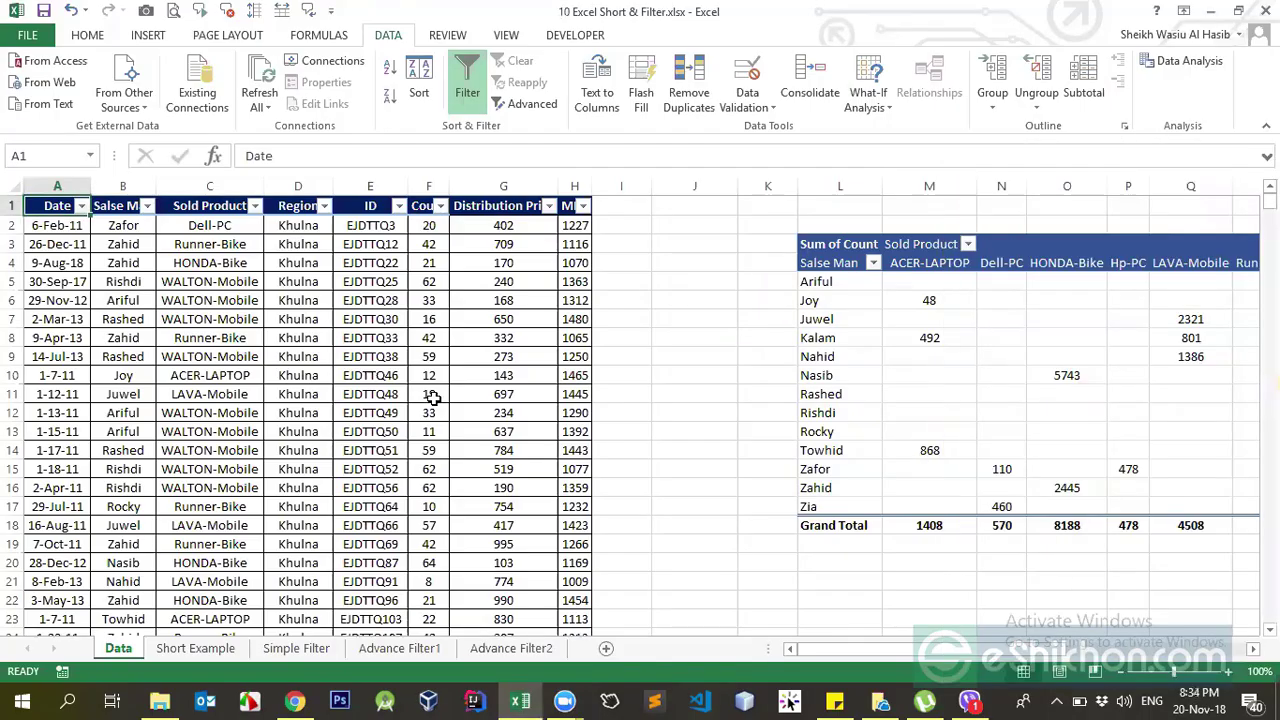
key(super+r)
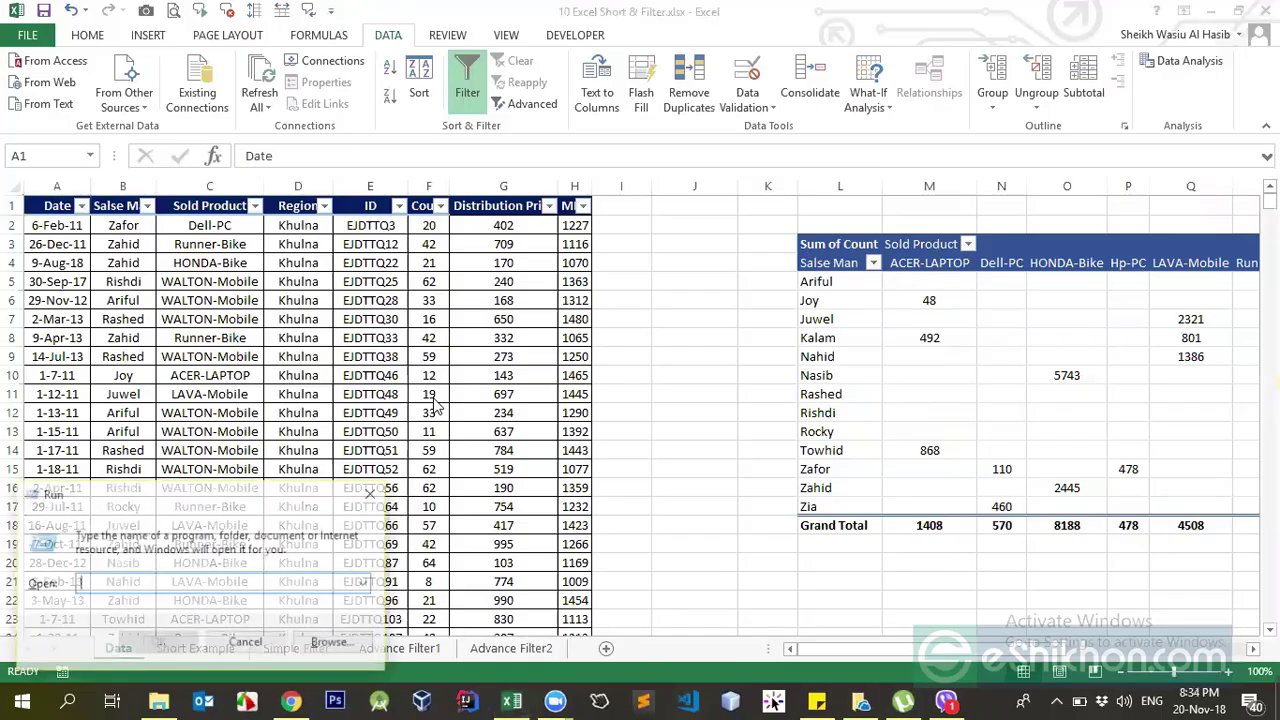